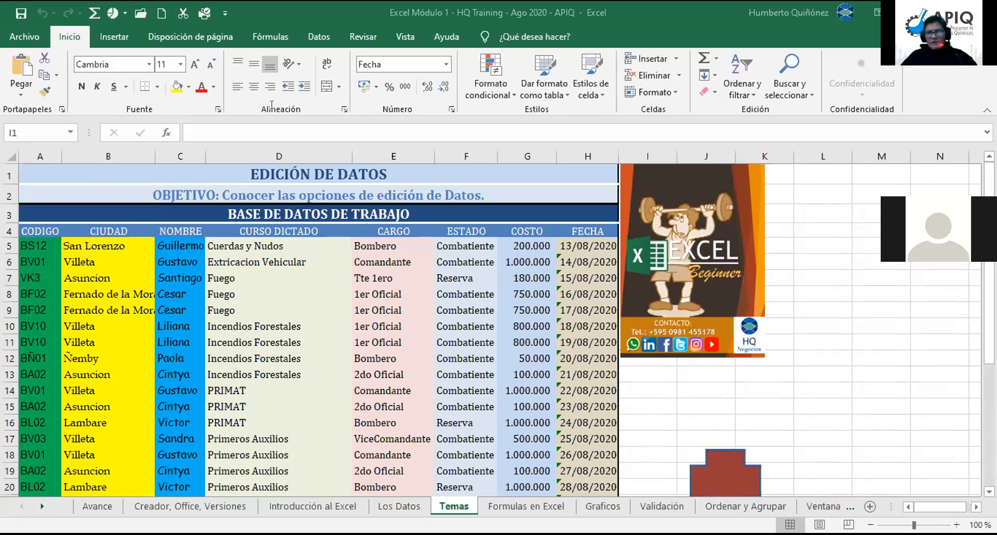
Step: Open the Fill Color palette with theme, standard and recent colours over the course table
{"action": "left_click", "coordinate": [185, 82]}
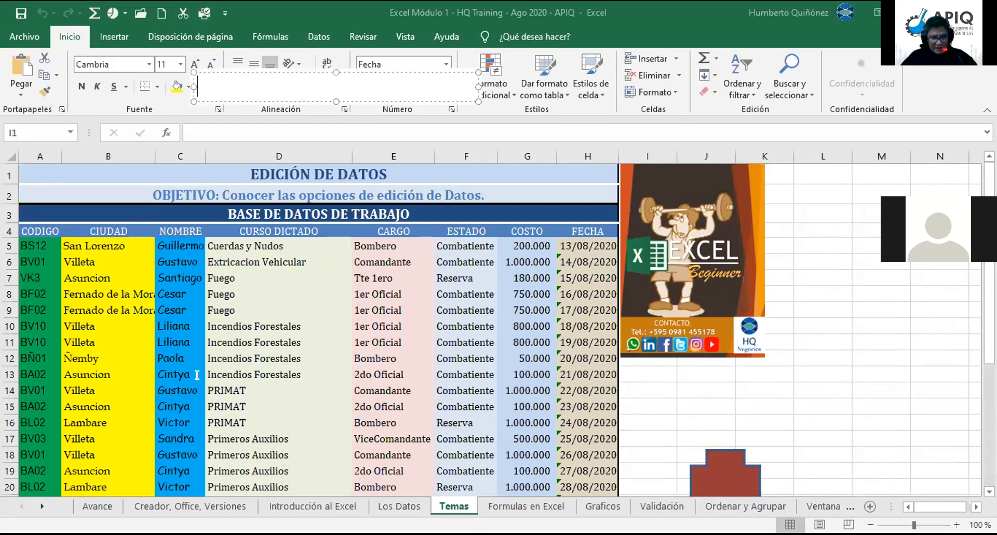
{"action": "key", "text": "Escape"}
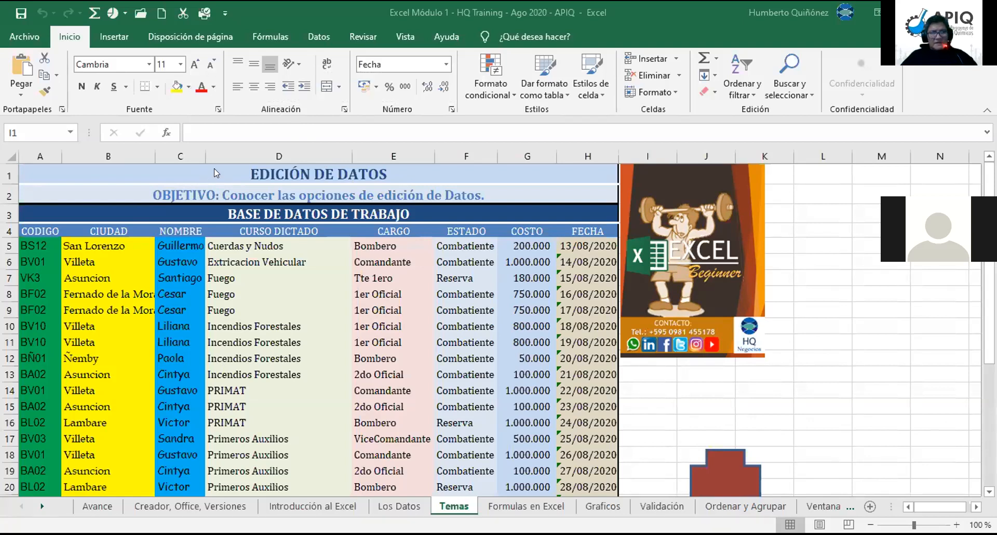
{"action": "left_click", "coordinate": [188, 87]}
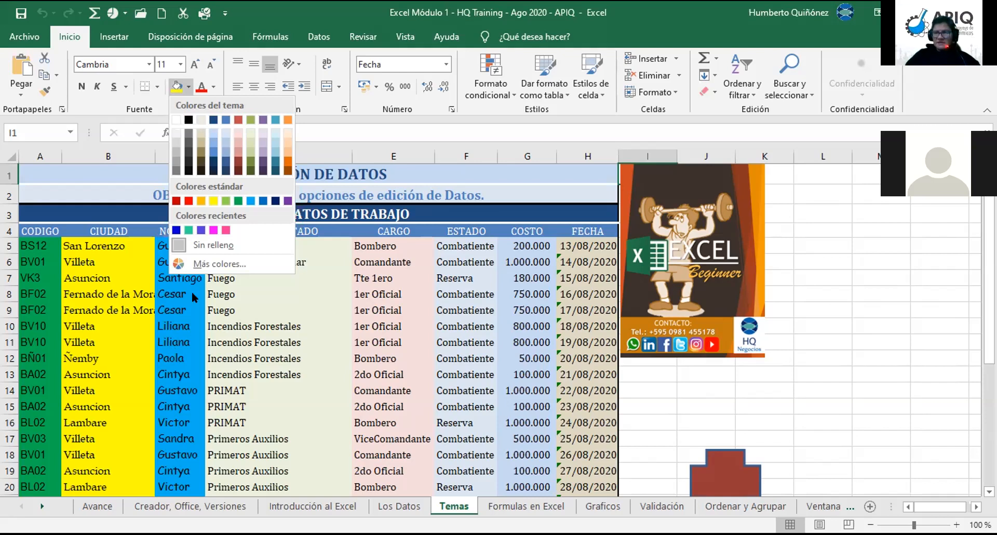
Step: Check the fill colours of cell A5 (green) and Villeta cell B6 (yellow), keeping both unchanged
{"action": "left_click", "coordinate": [33, 247]}
{"action": "left_click", "coordinate": [31, 246]}
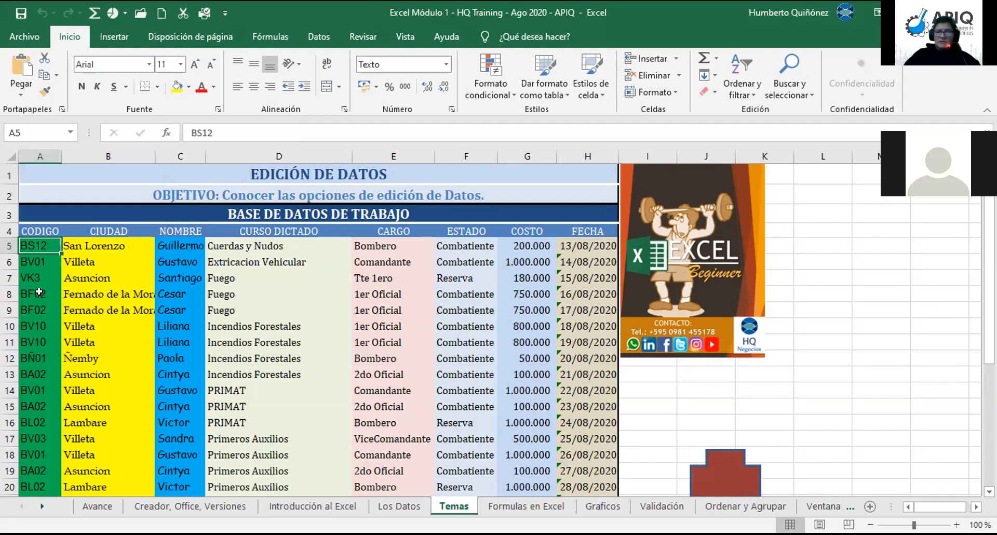
{"action": "key", "text": "Right"}
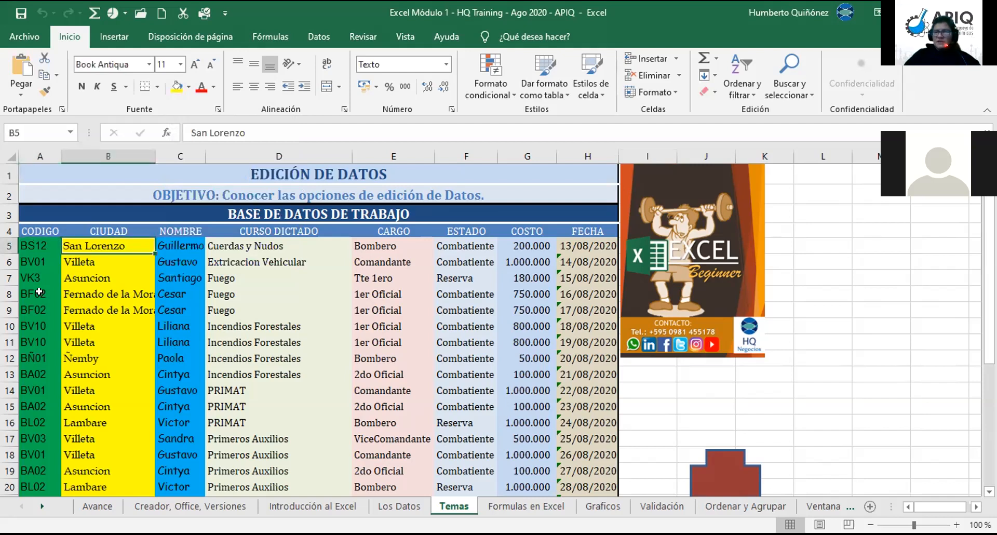
{"action": "key", "text": "Left"}
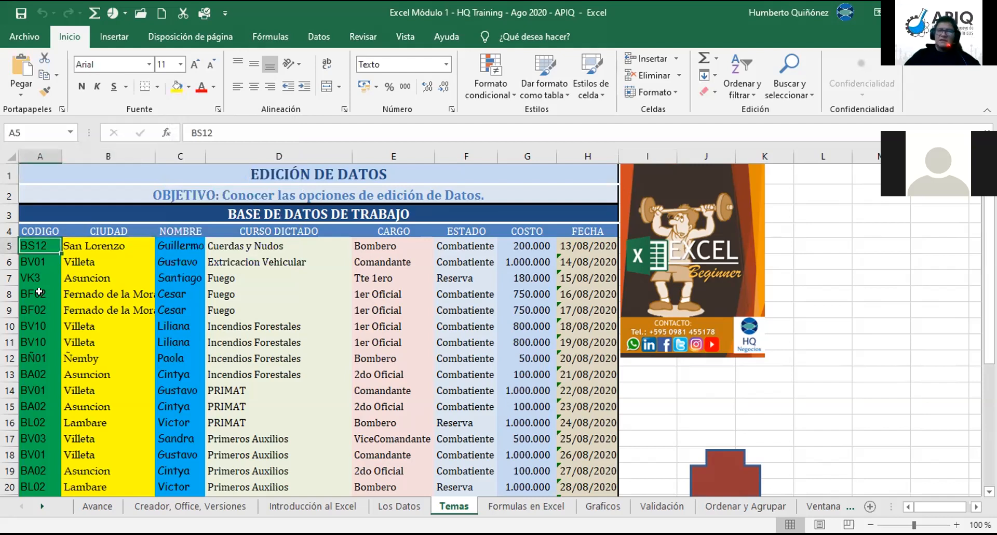
{"action": "left_click", "coordinate": [189, 88]}
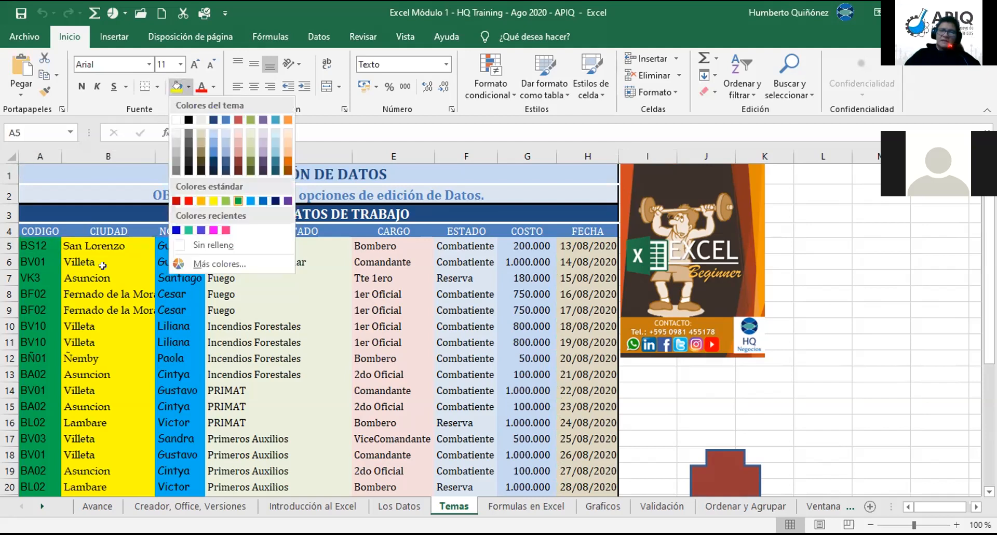
{"action": "left_click", "coordinate": [238, 201]}
{"action": "key", "text": "Down"}
{"action": "key", "text": "Right"}
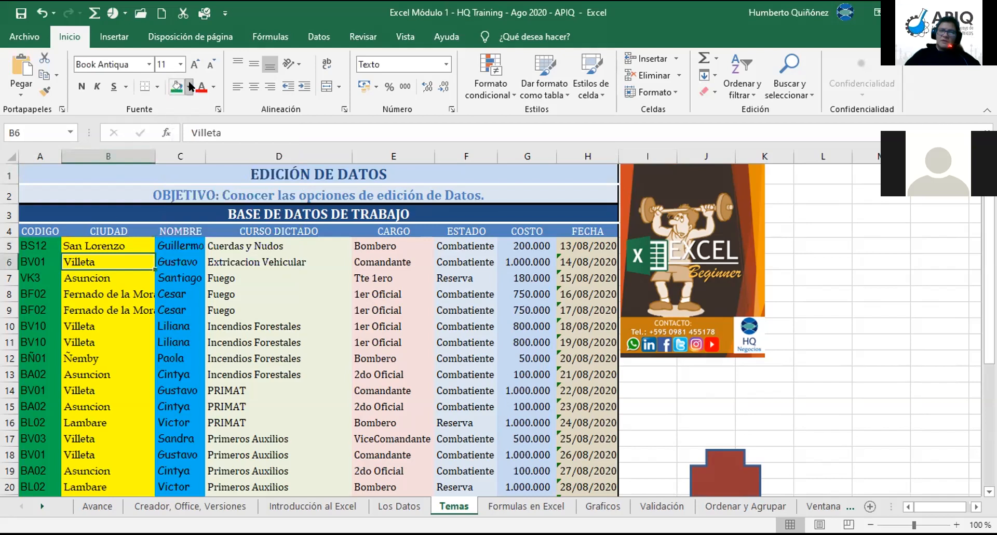
{"action": "left_click", "coordinate": [189, 86]}
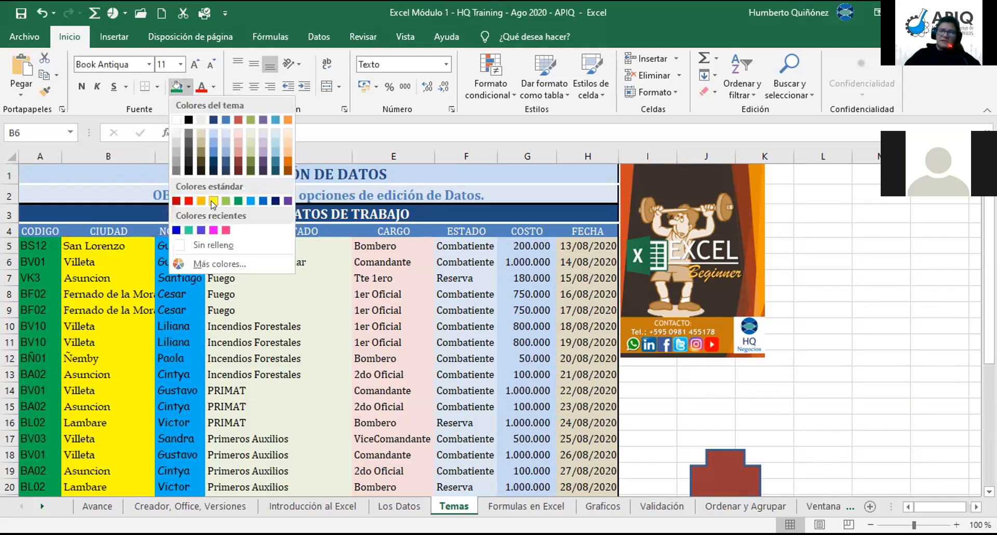
{"action": "left_click", "coordinate": [213, 202]}
Step: Check the fill colours of cells C6, D8 and E7, then reselect cell A5
{"action": "key", "text": "Right"}
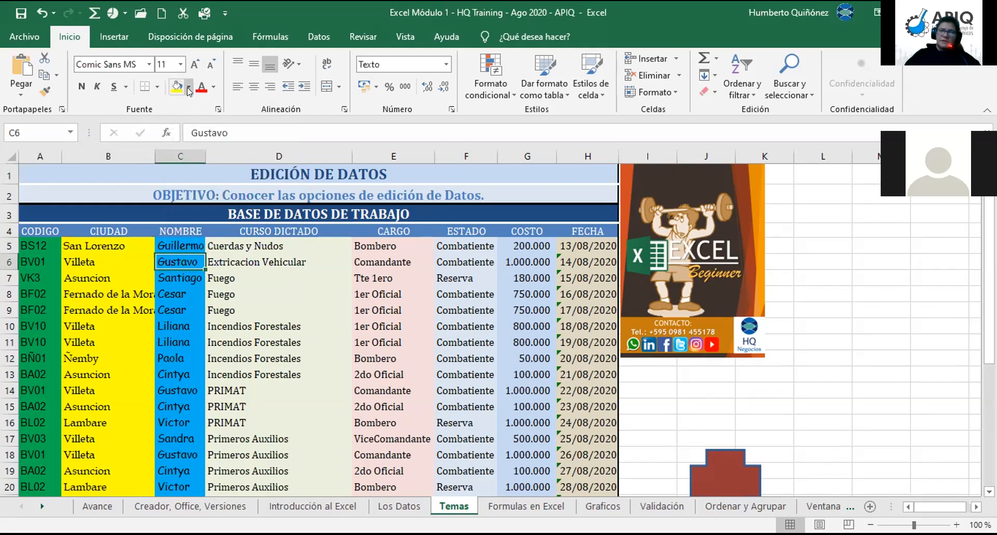
{"action": "left_click", "coordinate": [188, 88]}
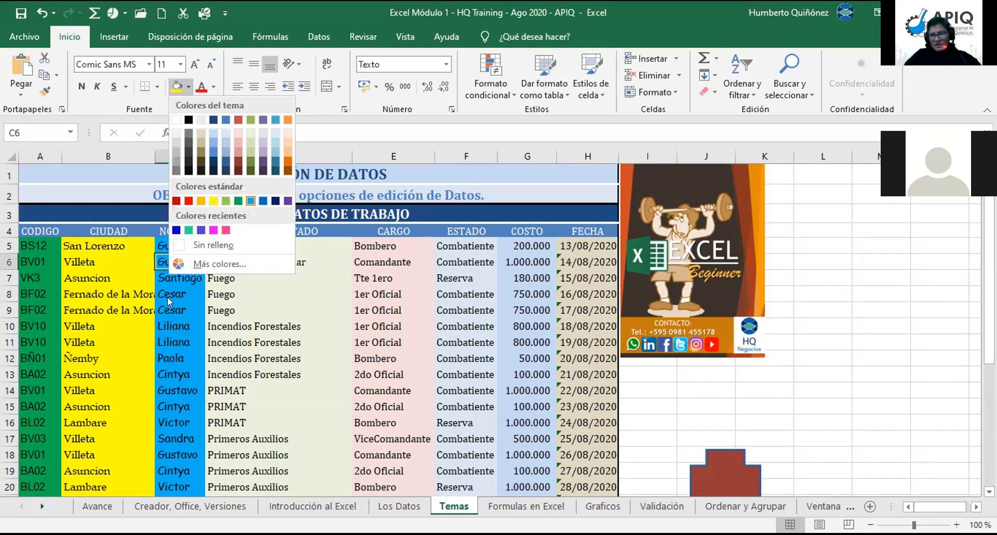
{"action": "left_click", "coordinate": [241, 297]}
{"action": "left_click", "coordinate": [241, 292]}
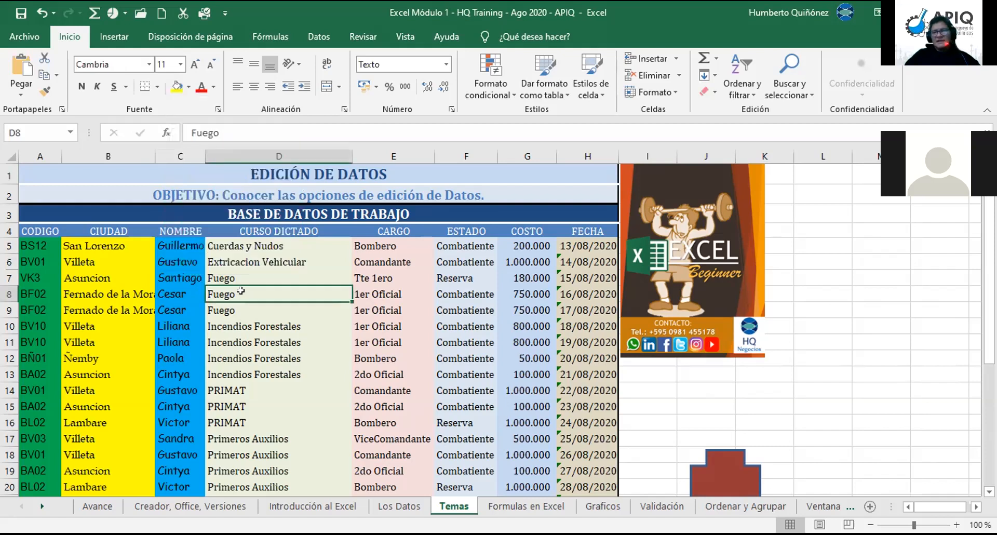
{"action": "left_click", "coordinate": [189, 87]}
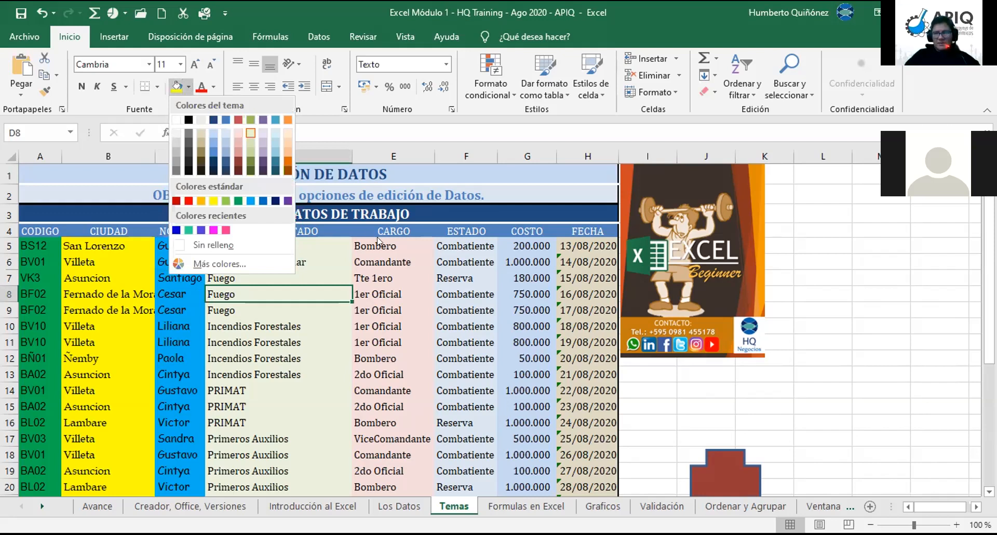
{"action": "left_click", "coordinate": [403, 275]}
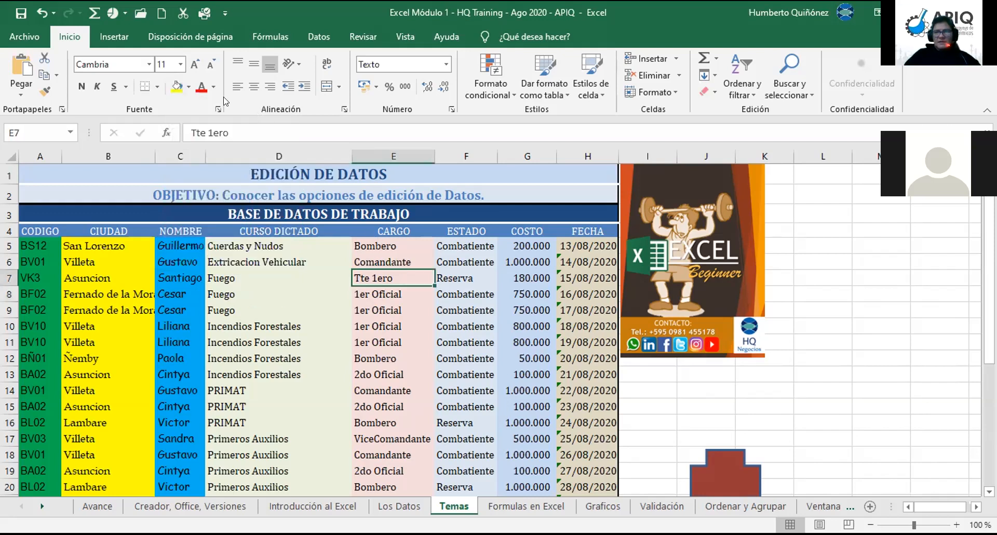
{"action": "left_click", "coordinate": [189, 88]}
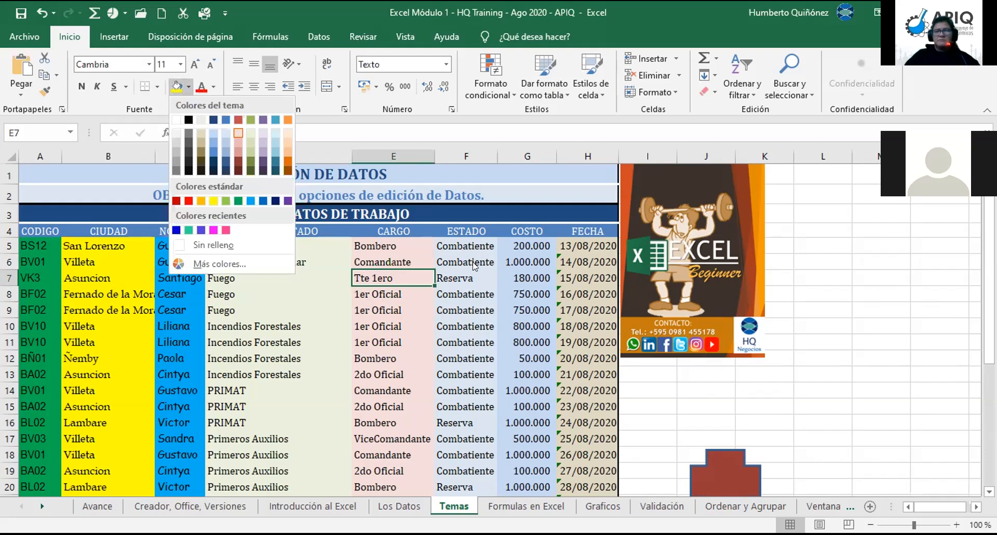
{"action": "left_click", "coordinate": [33, 256]}
{"action": "left_click", "coordinate": [32, 245]}
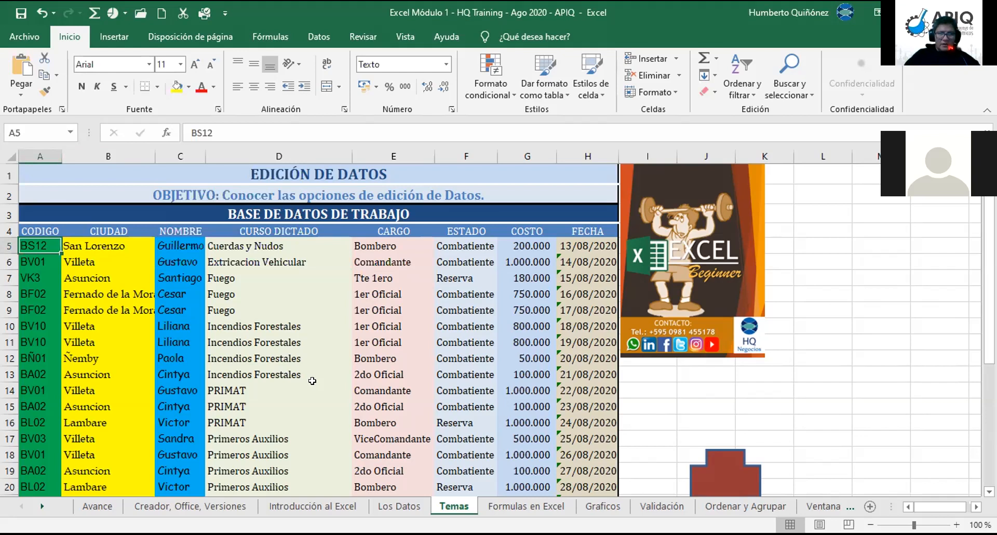
{"action": "left_click", "coordinate": [67, 45]}
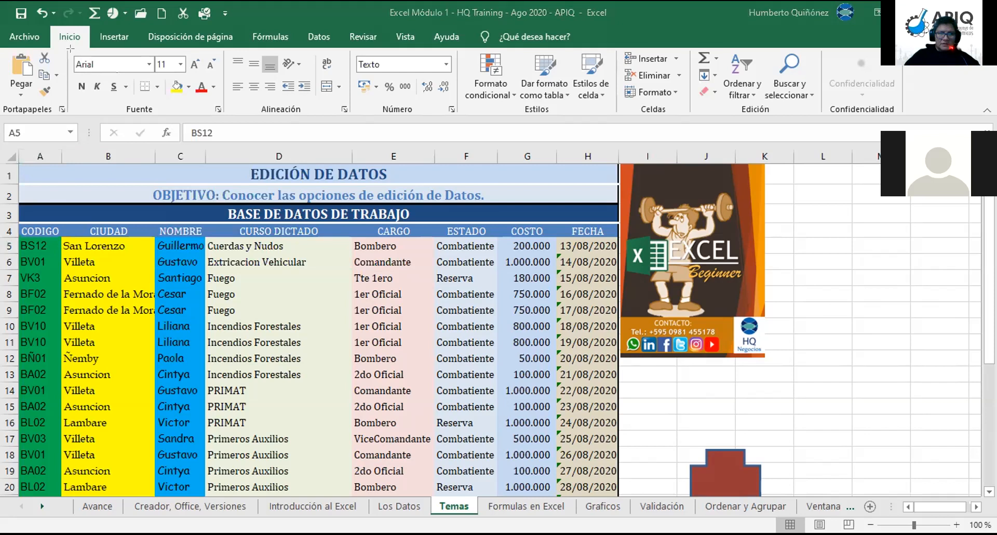
{"action": "left_click_drag", "start_coordinate": [66, 46], "coordinate": [162, 80]}
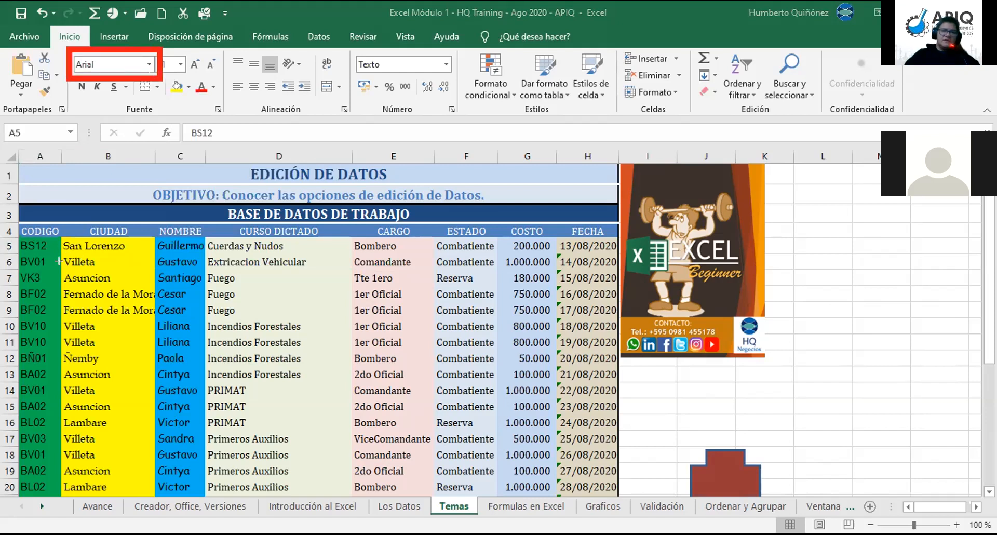
{"action": "left_click", "coordinate": [32, 251]}
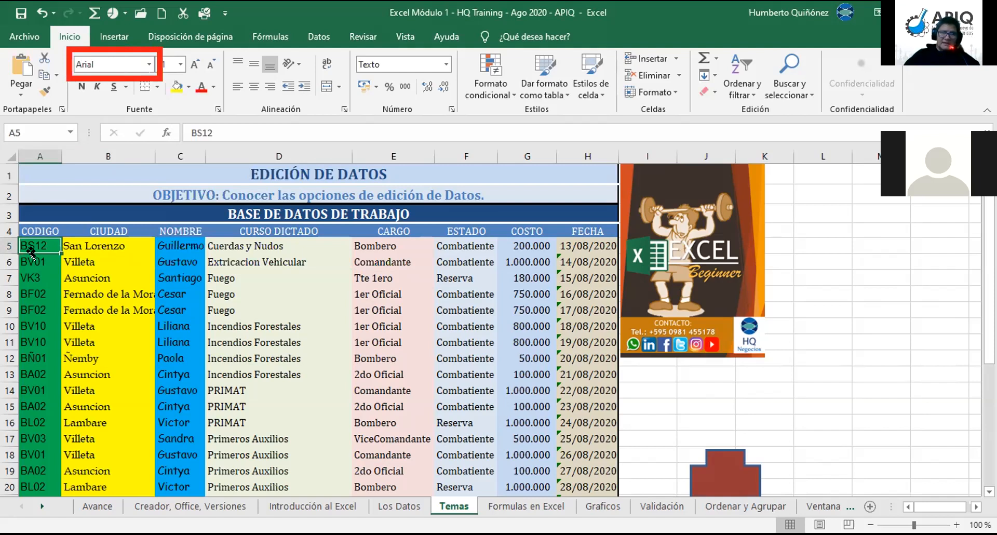
{"action": "key", "text": "Right"}
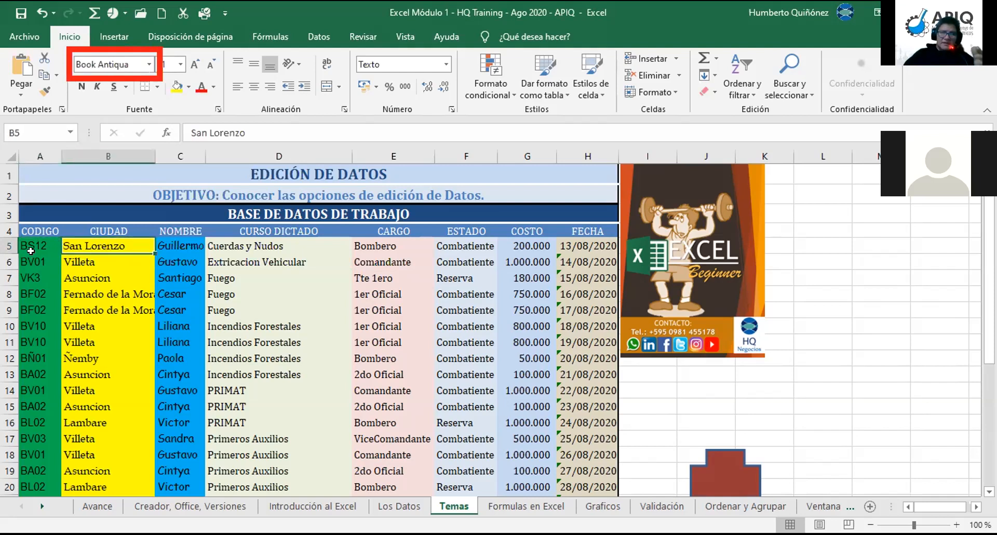
{"action": "key", "text": "Right"}
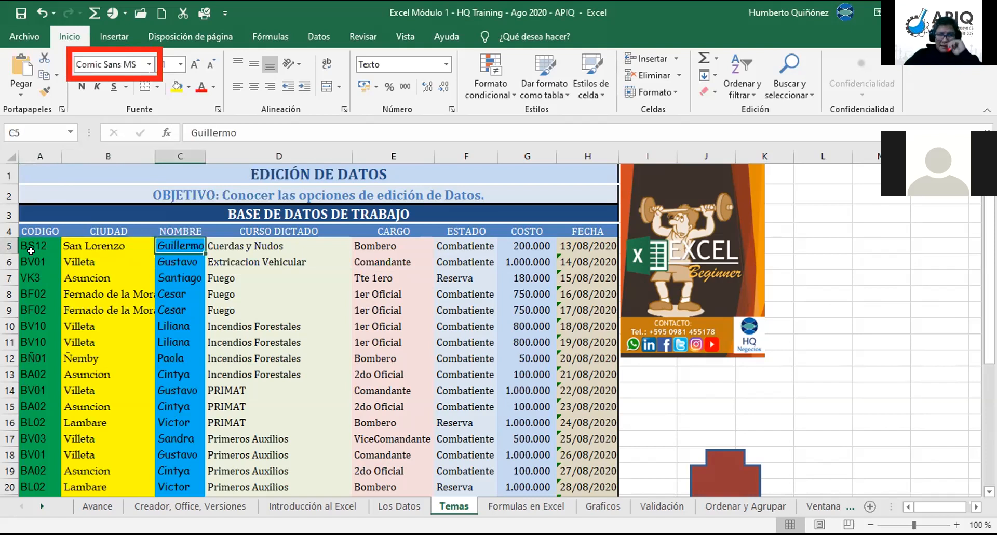
{"action": "key", "text": "Right"}
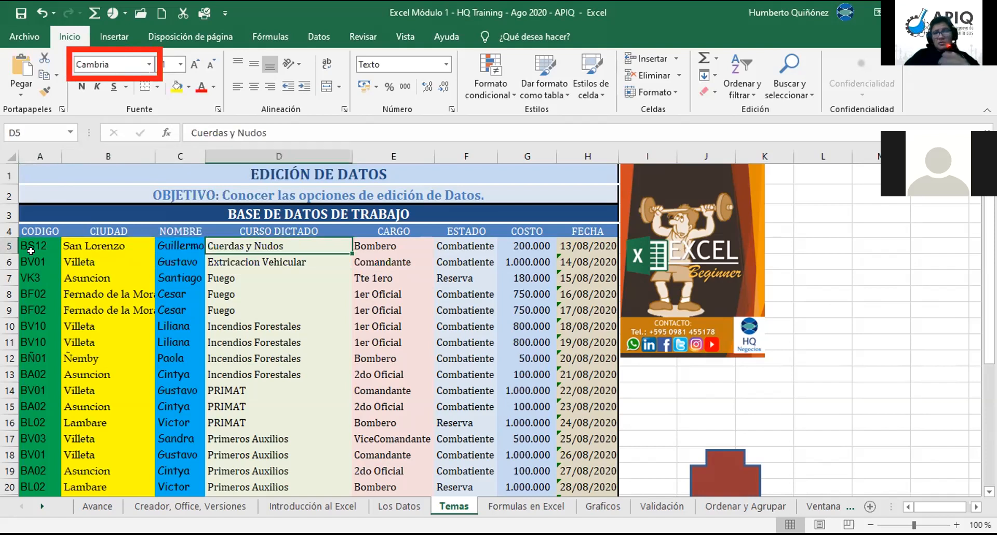
{"action": "key", "text": "Right"}
{"action": "key", "text": "Right"}
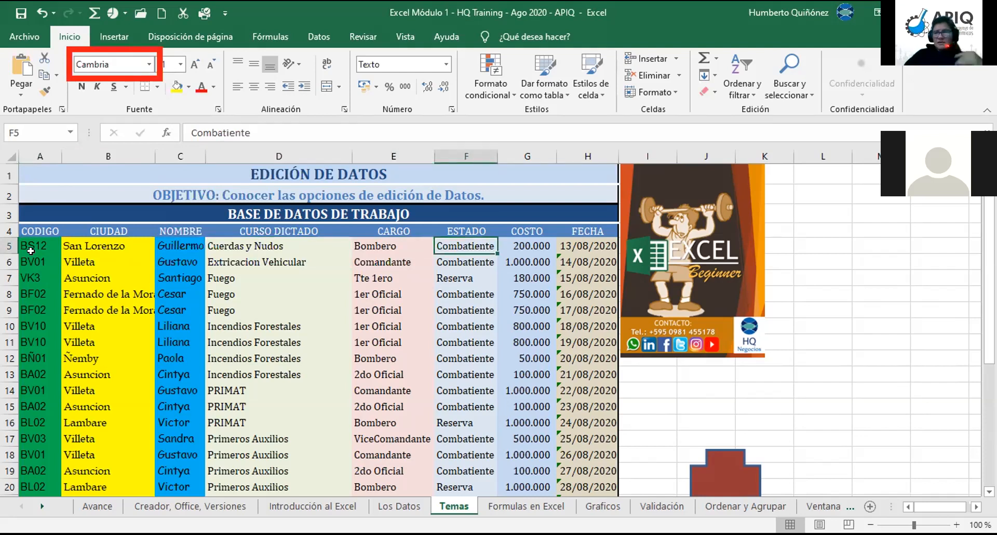
{"action": "key", "text": "Right"}
{"action": "key", "text": "Right"}
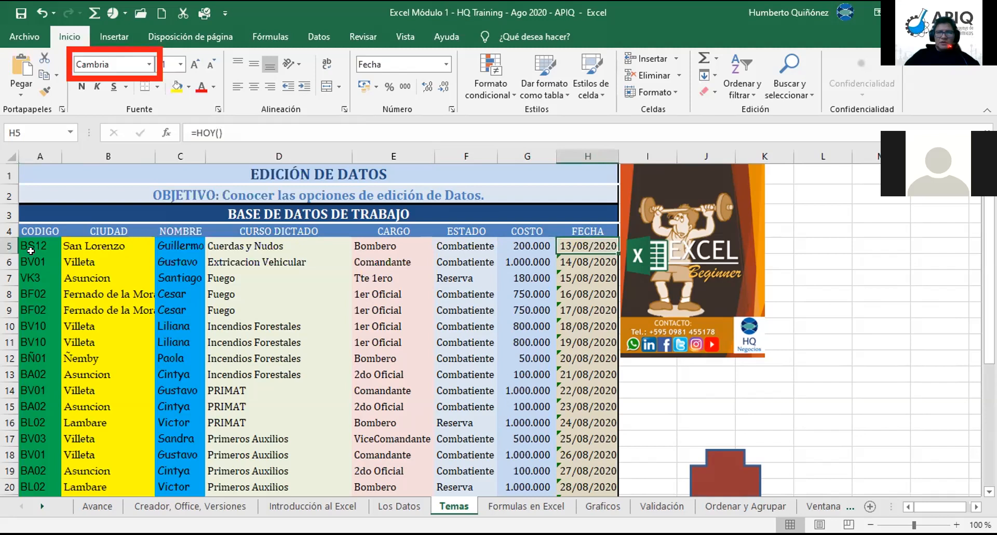
{"action": "key", "text": "Left"}
{"action": "key", "text": "Left"}
{"action": "key", "text": "Left"}
{"action": "key", "text": "Left"}
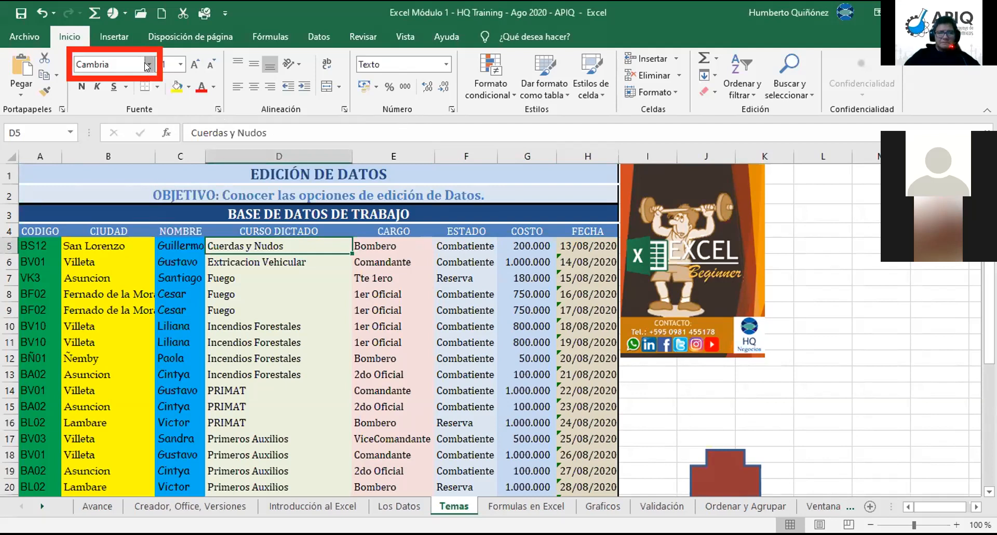
{"action": "left_click", "coordinate": [145, 63]}
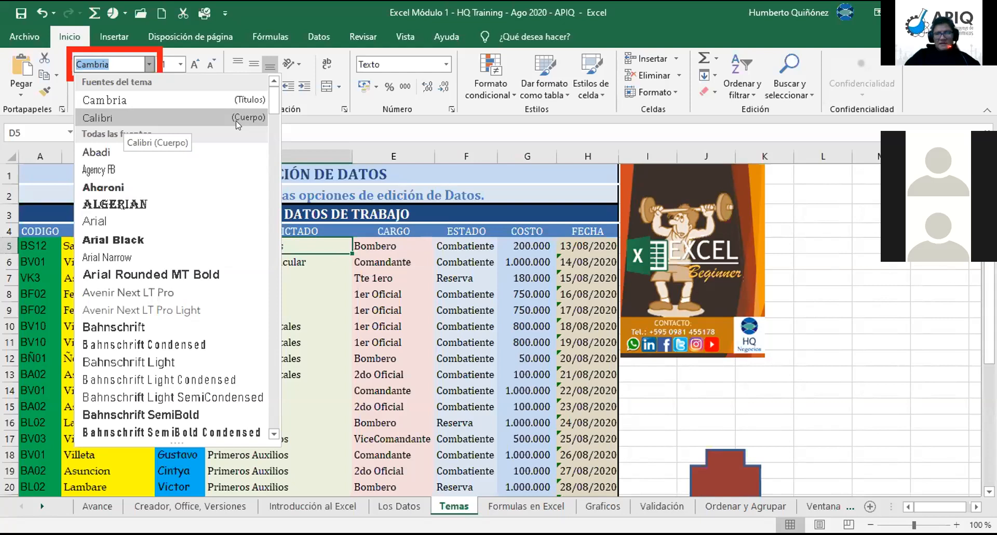
{"action": "scroll", "coordinate": [274, 125], "scroll_direction": "down", "scroll_amount": 3}
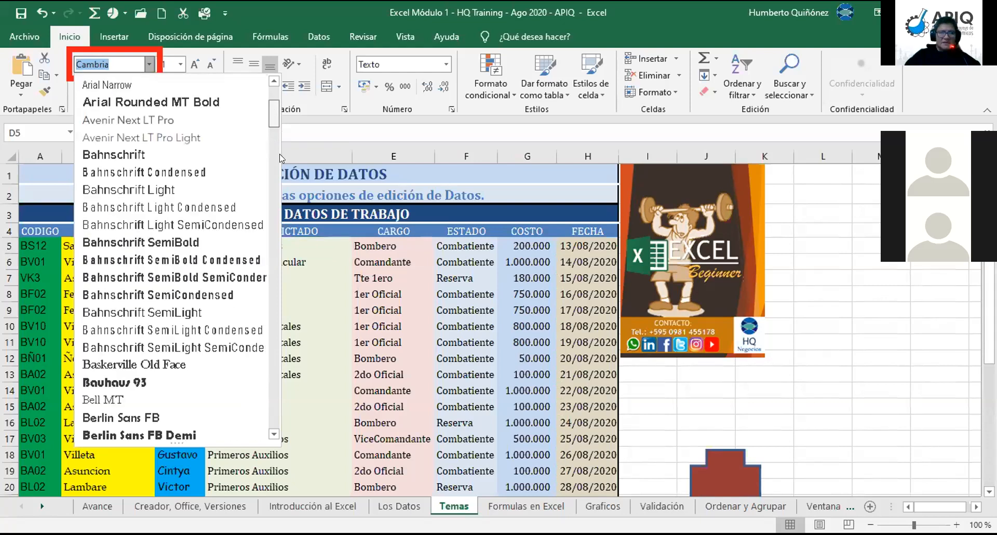
{"action": "scroll", "coordinate": [280, 153], "scroll_direction": "down", "scroll_amount": 20}
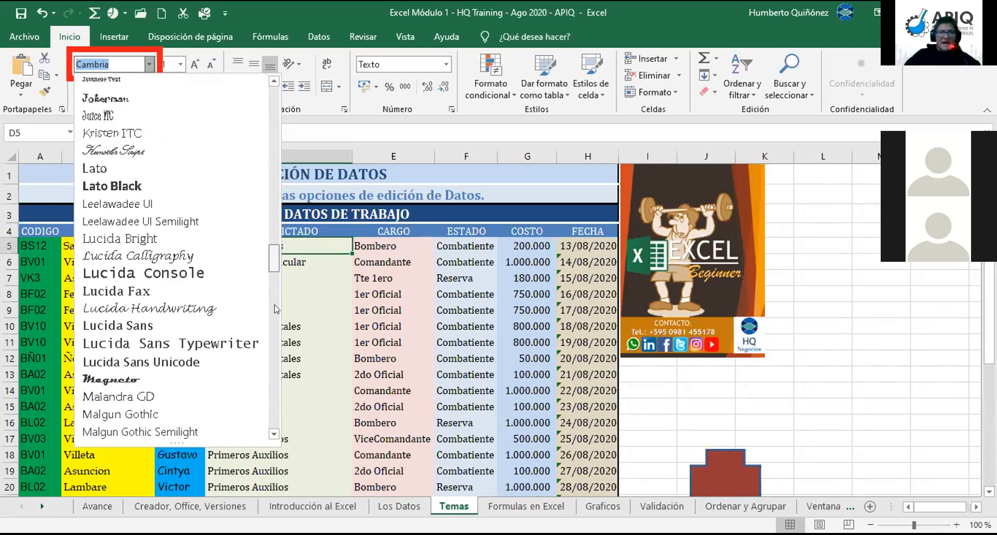
{"action": "scroll", "coordinate": [272, 395], "scroll_direction": "down", "scroll_amount": 20}
{"action": "scroll", "coordinate": [250, 208], "scroll_direction": "up", "scroll_amount": 20}
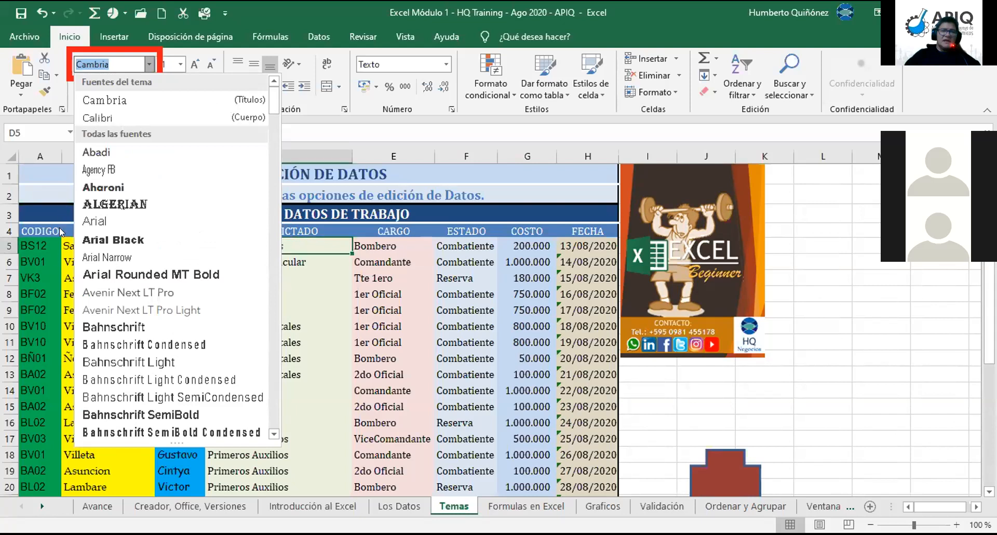
{"action": "left_click", "coordinate": [46, 281]}
{"action": "left_click", "coordinate": [42, 276]}
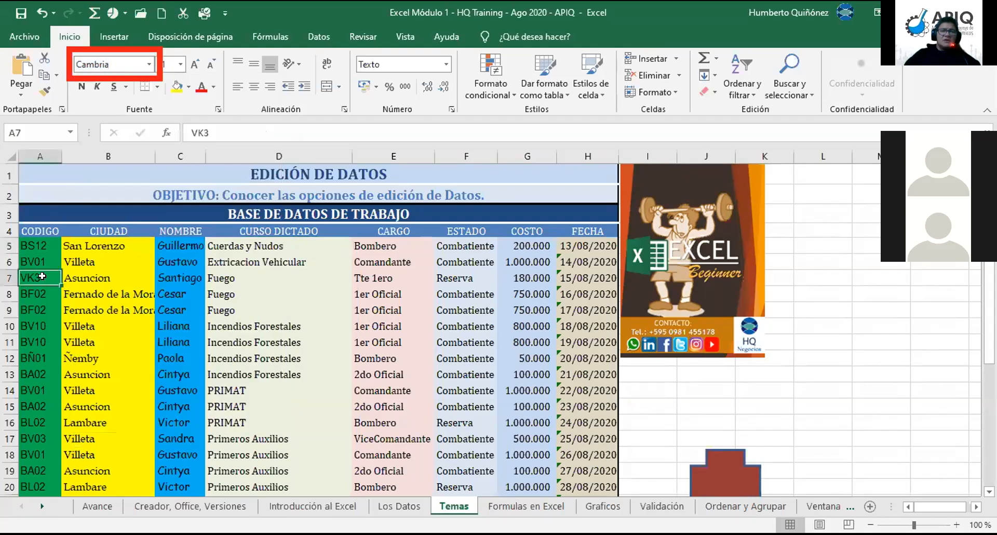
{"action": "key", "text": "Right"}
{"action": "key", "text": "Right"}
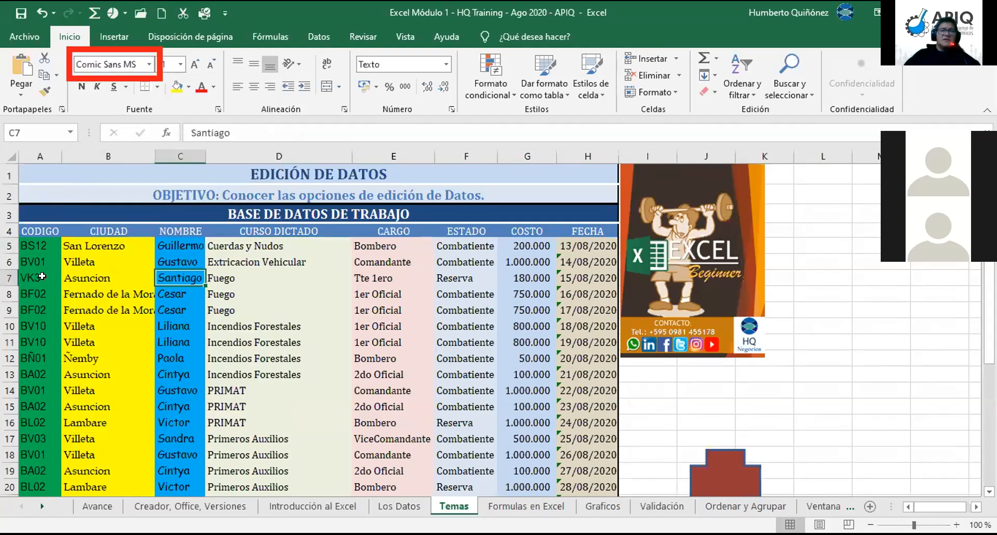
{"action": "key", "text": "Left"}
{"action": "key", "text": "Left"}
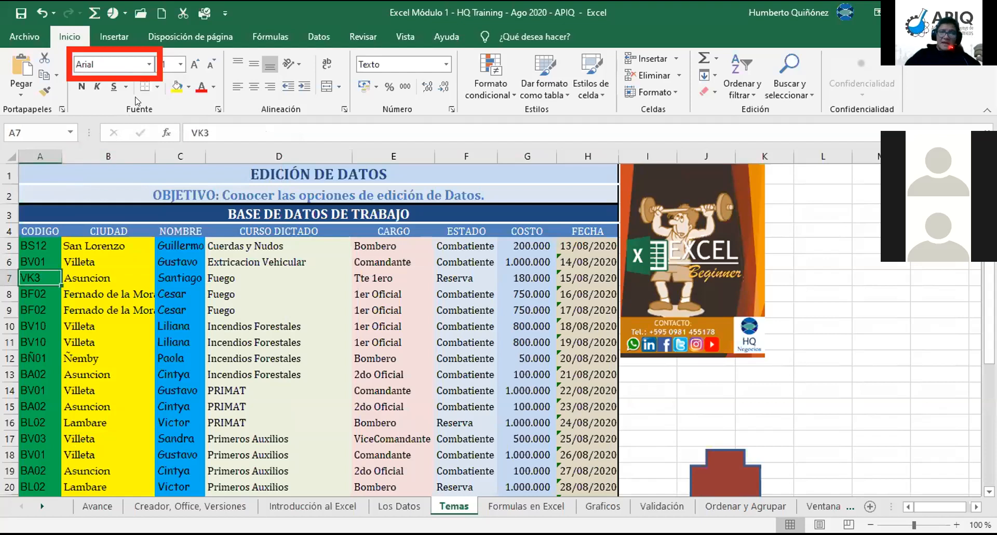
{"action": "left_click", "coordinate": [148, 65]}
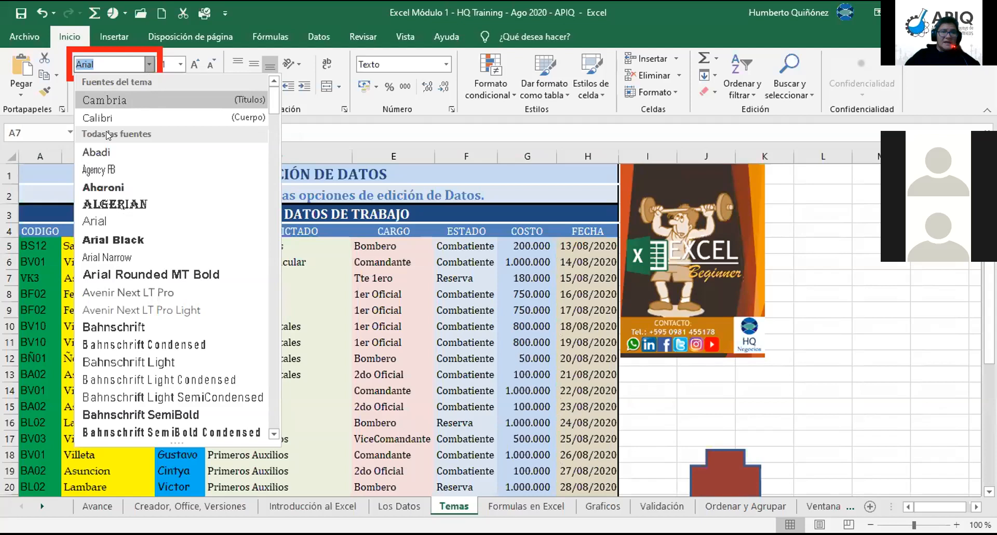
{"action": "left_click", "coordinate": [33, 291]}
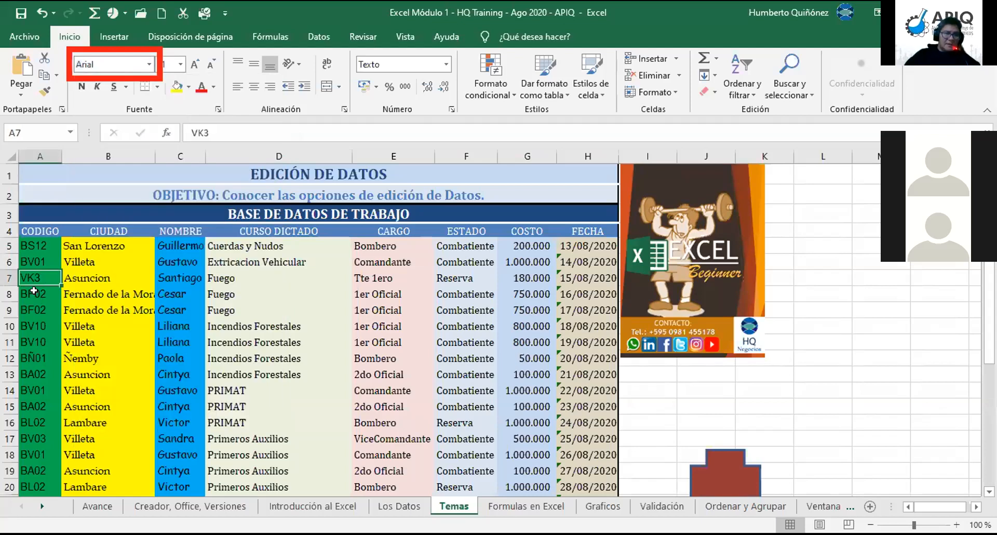
{"action": "key", "text": "Right"}
{"action": "key", "text": "Right"}
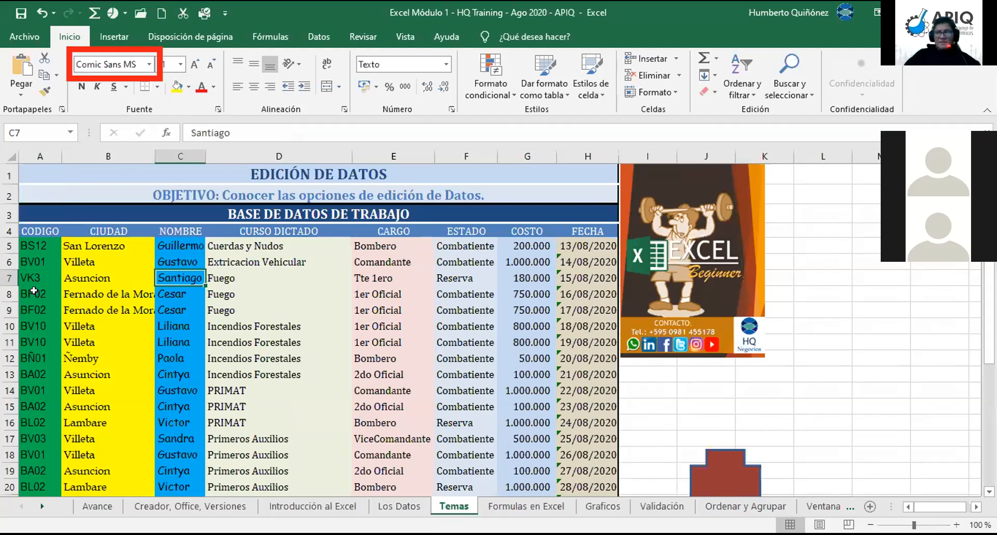
{"action": "key", "text": "Right"}
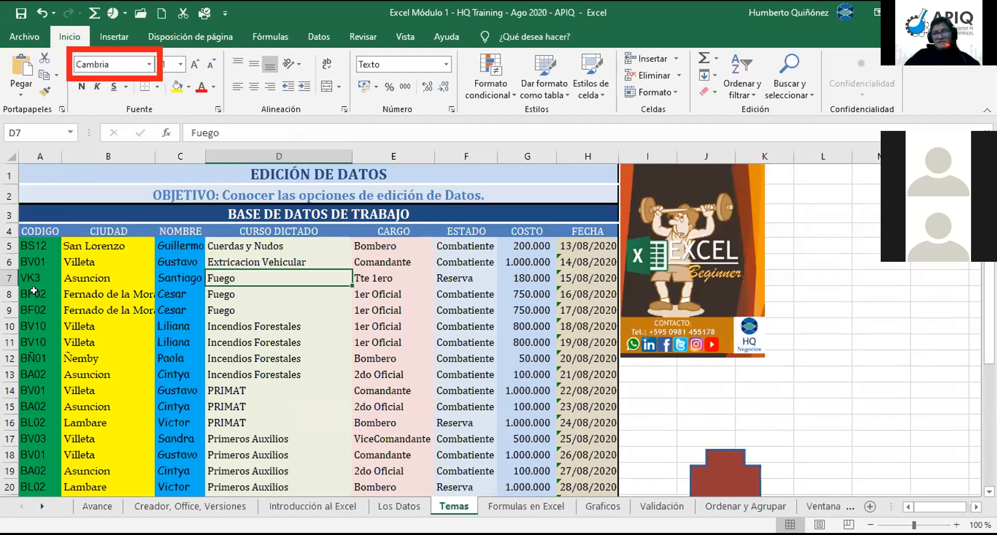
{"action": "key", "text": "Right"}
{"action": "key", "text": "Right"}
{"action": "key", "text": "Right"}
{"action": "key", "text": "Right"}
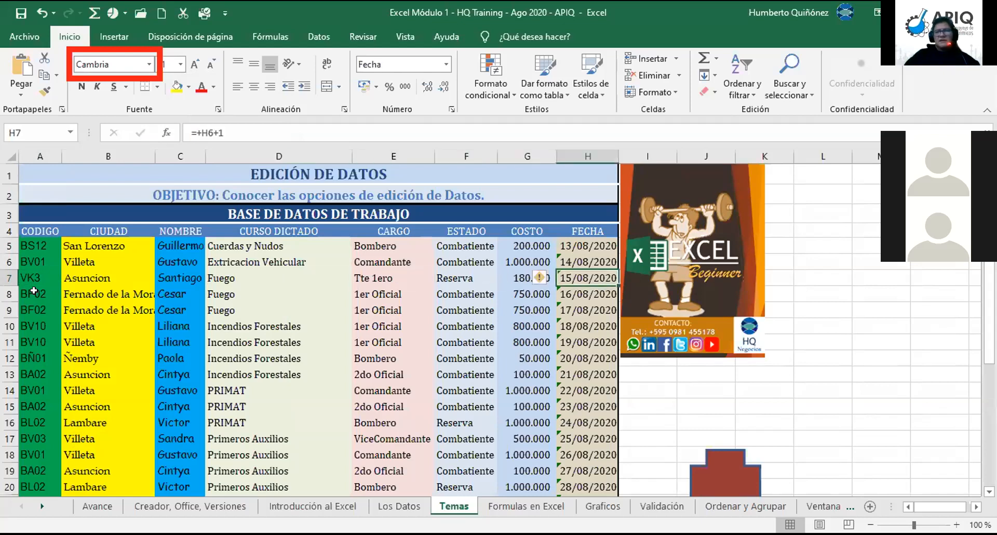
{"action": "key", "text": "Up"}
{"action": "key", "text": "Up"}
{"action": "key", "text": "Up"}
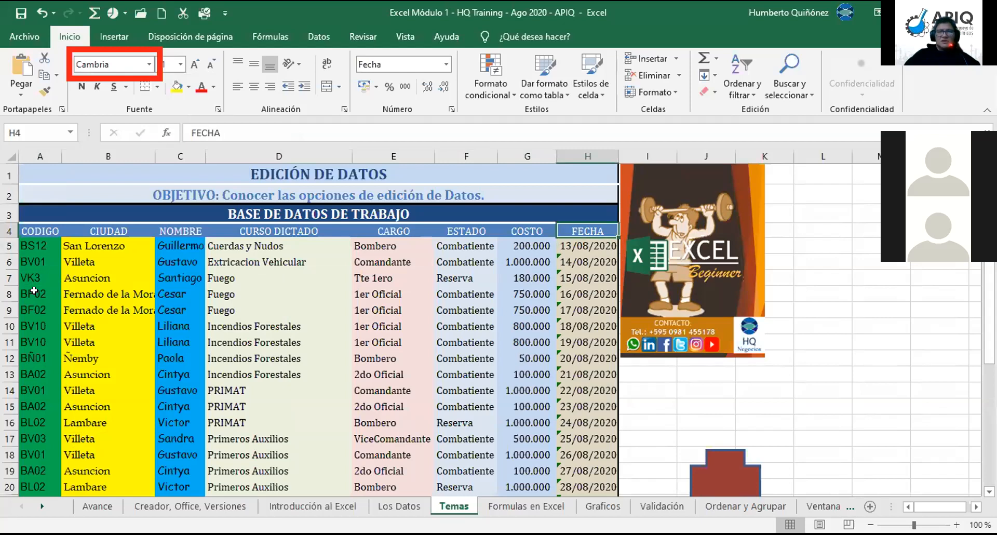
{"action": "key", "text": "Left"}
{"action": "key", "text": "Left"}
{"action": "key", "text": "Left"}
{"action": "key", "text": "Left"}
{"action": "key", "text": "Left"}
{"action": "key", "text": "Up"}
{"action": "key", "text": "Up"}
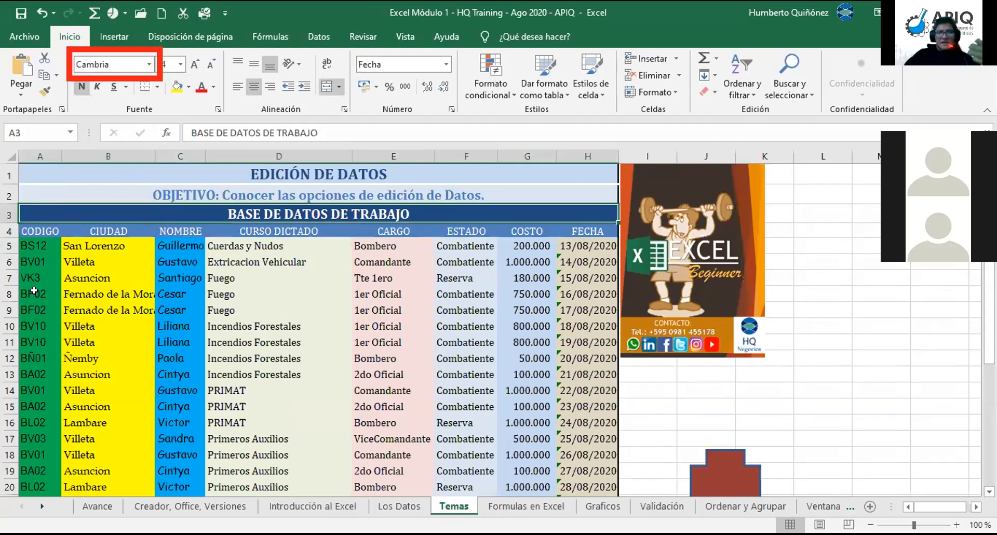
{"action": "key", "text": "Up"}
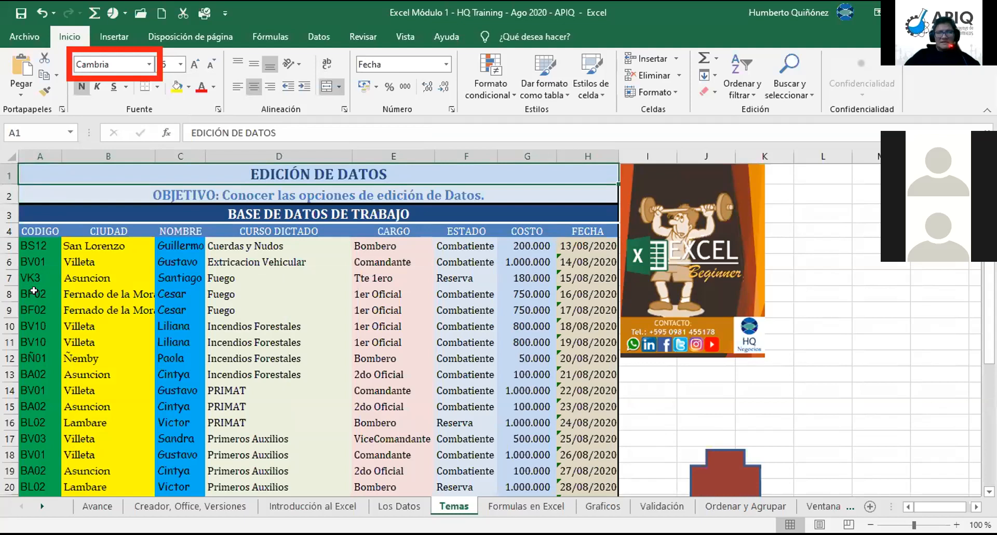
{"action": "key", "text": "Down"}
{"action": "key", "text": "Down"}
{"action": "key", "text": "Down"}
{"action": "key", "text": "Down"}
{"action": "key", "text": "Down"}
{"action": "key", "text": "Down"}
{"action": "key", "text": "Down"}
{"action": "key", "text": "Left"}
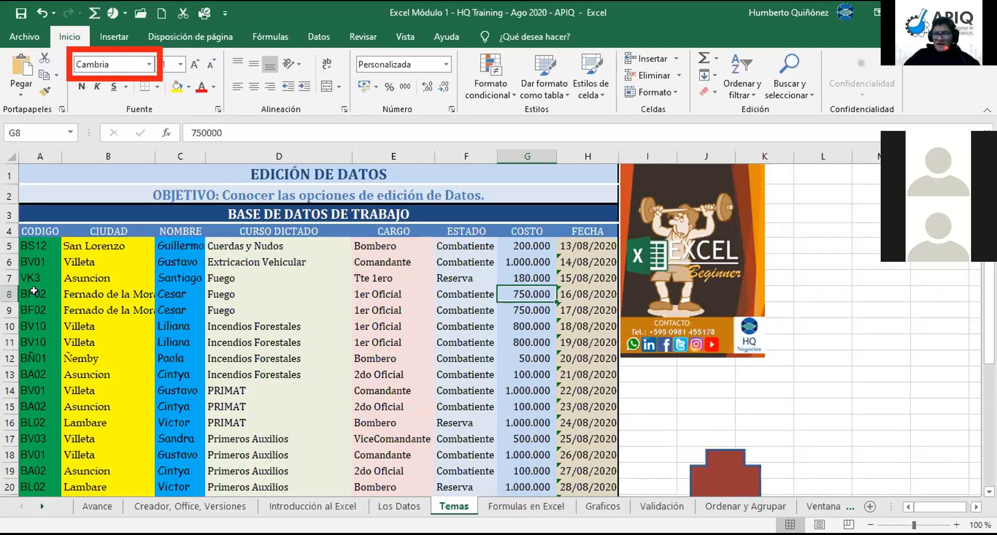
{"action": "key", "text": "Down"}
{"action": "key", "text": "Down"}
{"action": "key", "text": "Down"}
{"action": "key", "text": "Down"}
{"action": "key", "text": "Down"}
{"action": "key", "text": "Down"}
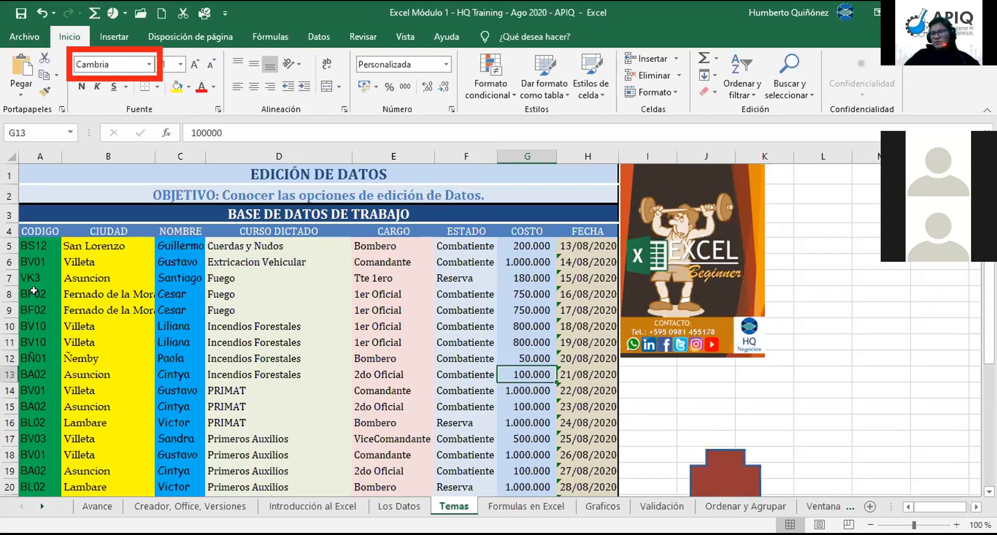
{"action": "key", "text": "Right"}
{"action": "key", "text": "Right"}
{"action": "key", "text": "Right"}
{"action": "key", "text": "Down"}
{"action": "key", "text": "Down"}
{"action": "key", "text": "Down"}
{"action": "key", "text": "Down"}
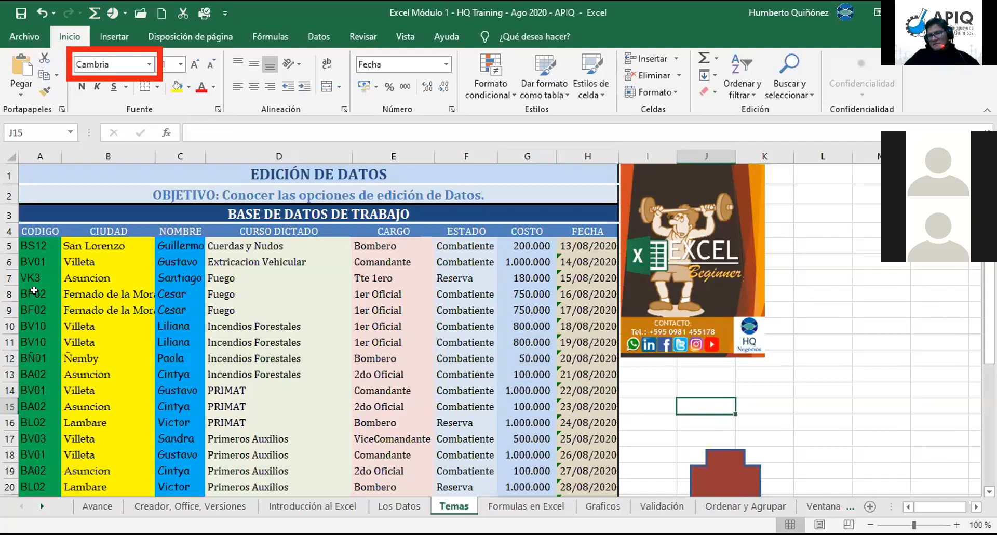
{"action": "key", "text": "Down"}
{"action": "key", "text": "Down"}
{"action": "key", "text": "Down"}
{"action": "key", "text": "Down"}
{"action": "key", "text": "Down"}
{"action": "key", "text": "Down"}
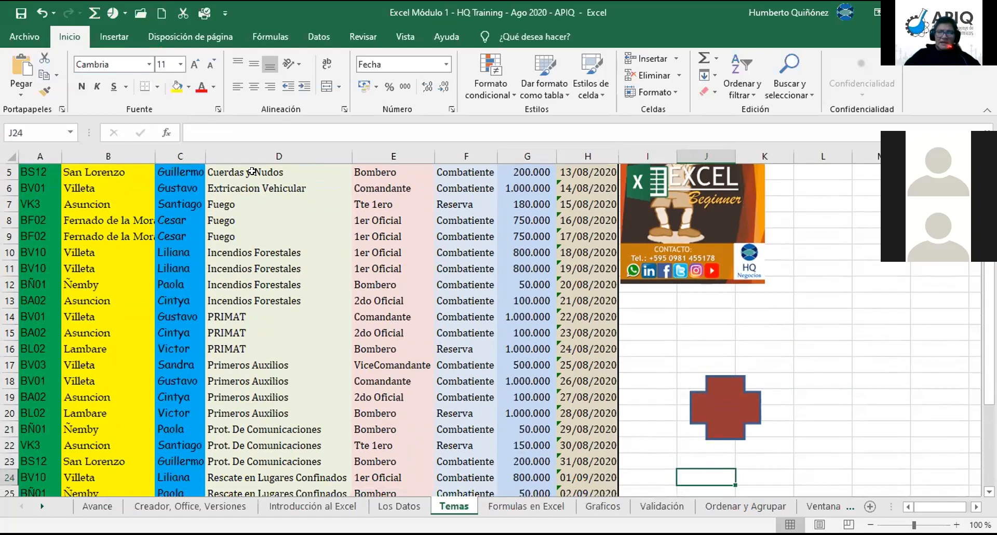
Step: Pick the Cruz shape from Formas básicas under Insertar > Ilustraciones > Formas
{"action": "left_click", "coordinate": [110, 37]}
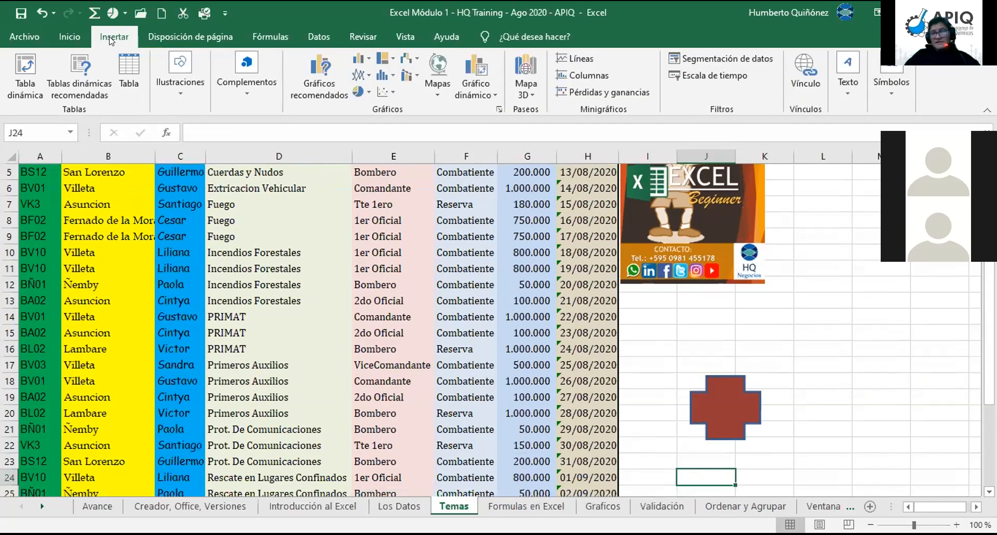
{"action": "left_click", "coordinate": [180, 97]}
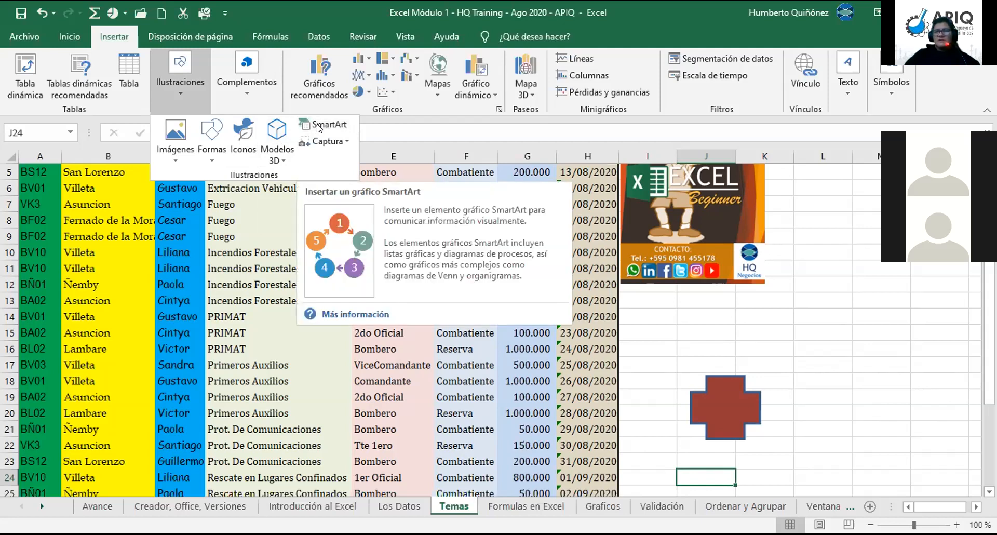
{"action": "left_click", "coordinate": [187, 101]}
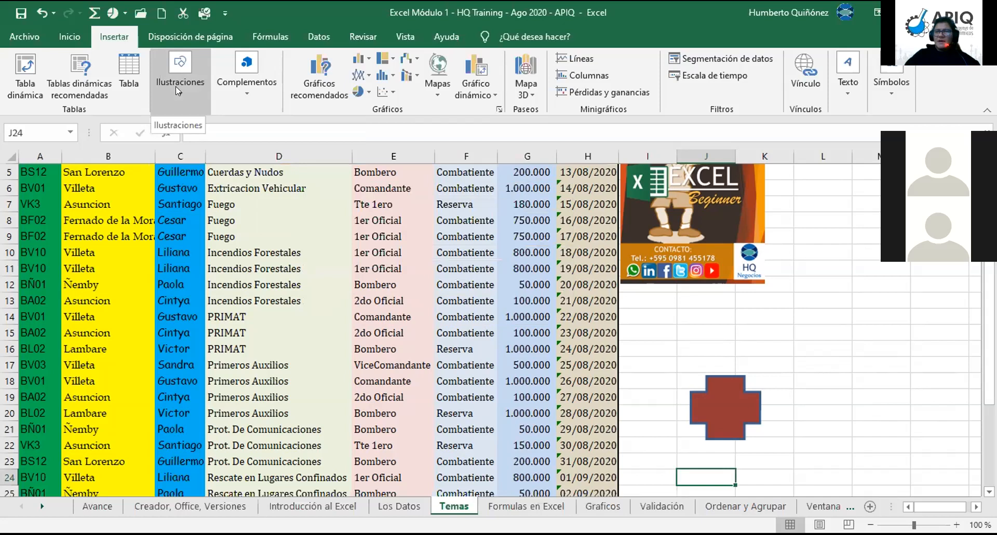
{"action": "left_click", "coordinate": [175, 87]}
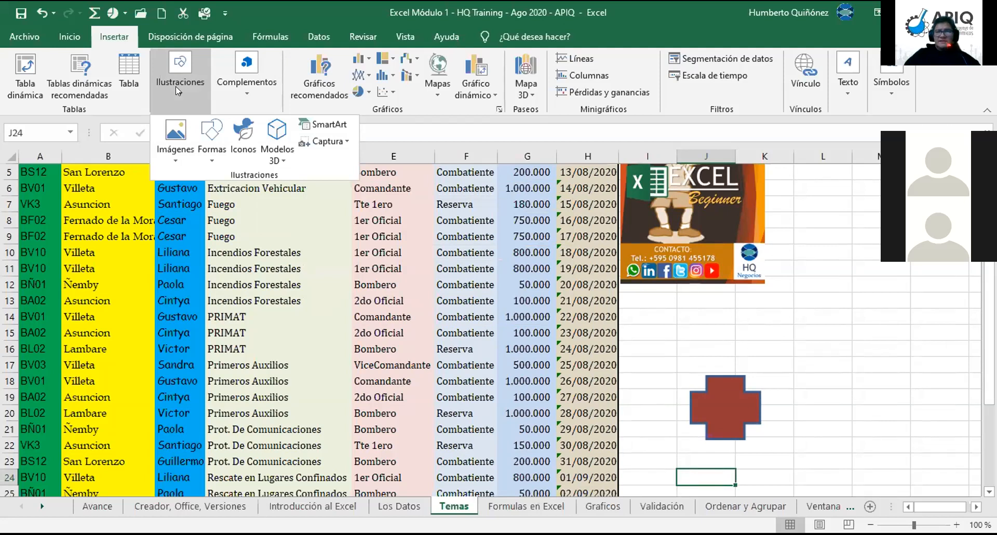
{"action": "left_click", "coordinate": [212, 155]}
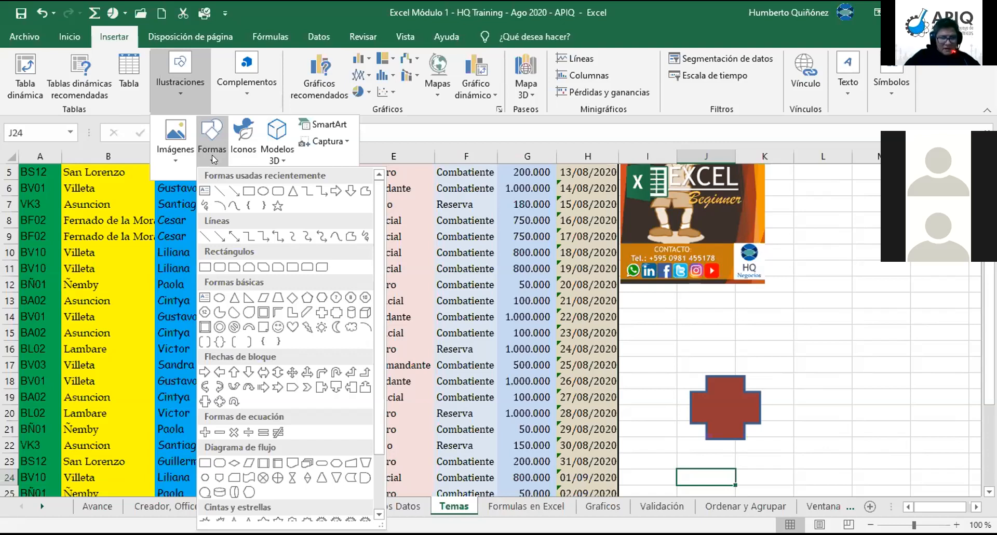
{"action": "left_click", "coordinate": [322, 314]}
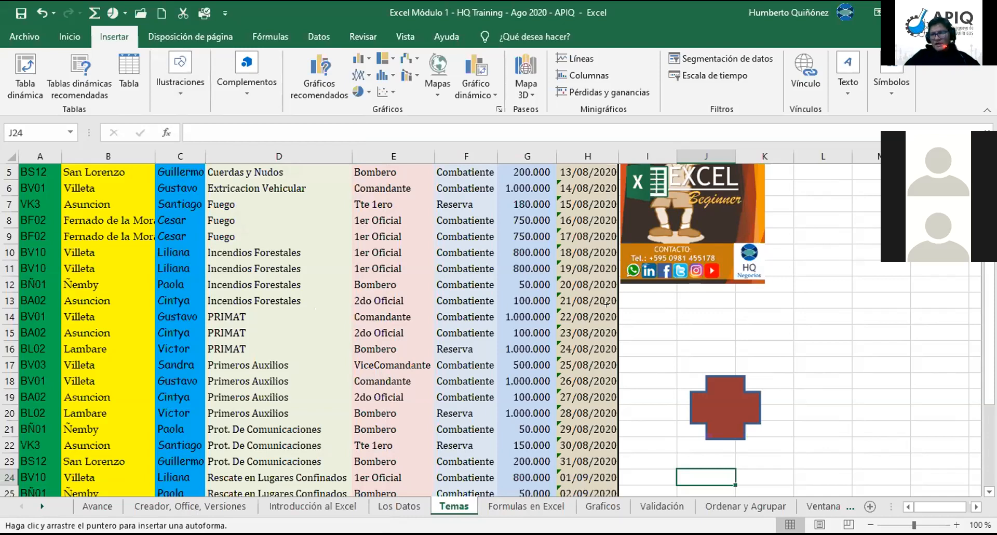
Step: Draw a cross above the red cross and style it Efecto intenso - Púrpura, Énfasis 4
{"action": "left_click_drag", "start_coordinate": [667, 299], "coordinate": [727, 352]}
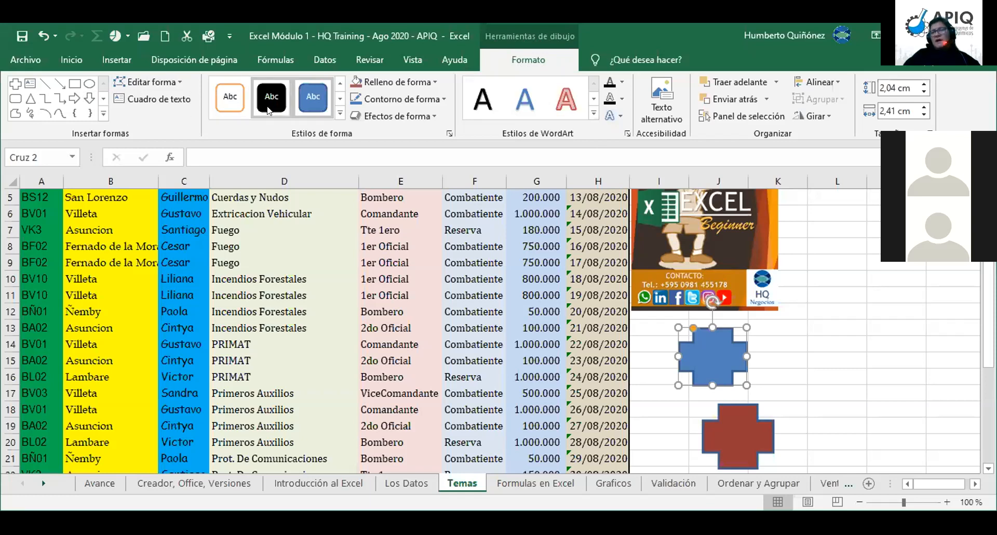
{"action": "left_click", "coordinate": [340, 112]}
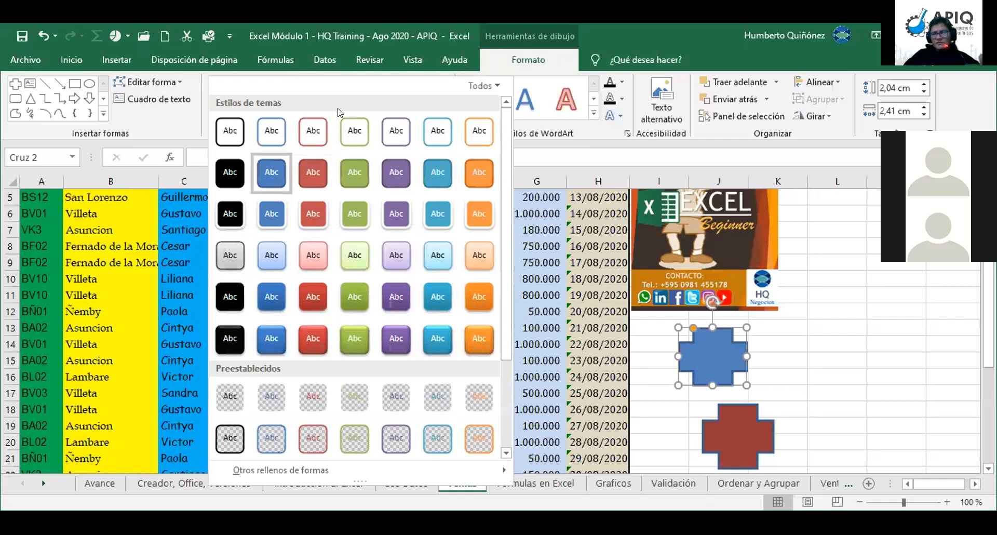
{"action": "left_click", "coordinate": [393, 339]}
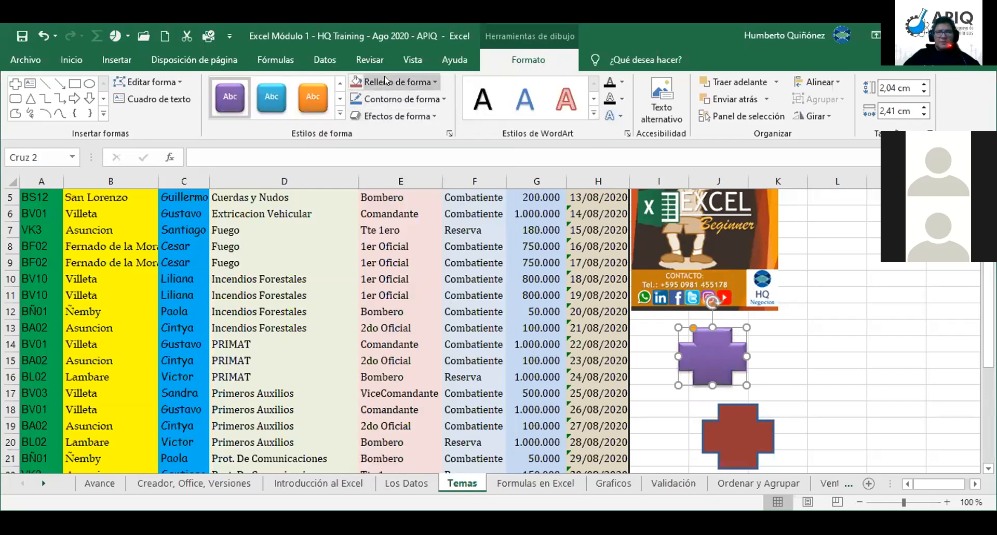
Step: Browse the Efectos de forma options for the purple cross, then deselect it via cell F12
{"action": "left_click", "coordinate": [431, 117]}
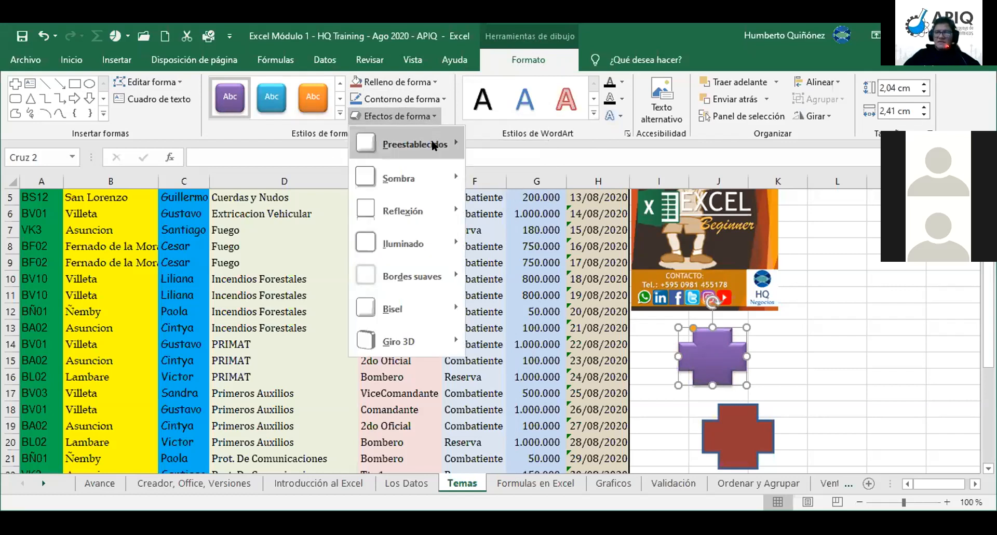
{"action": "mouse_move", "coordinate": [434, 146]}
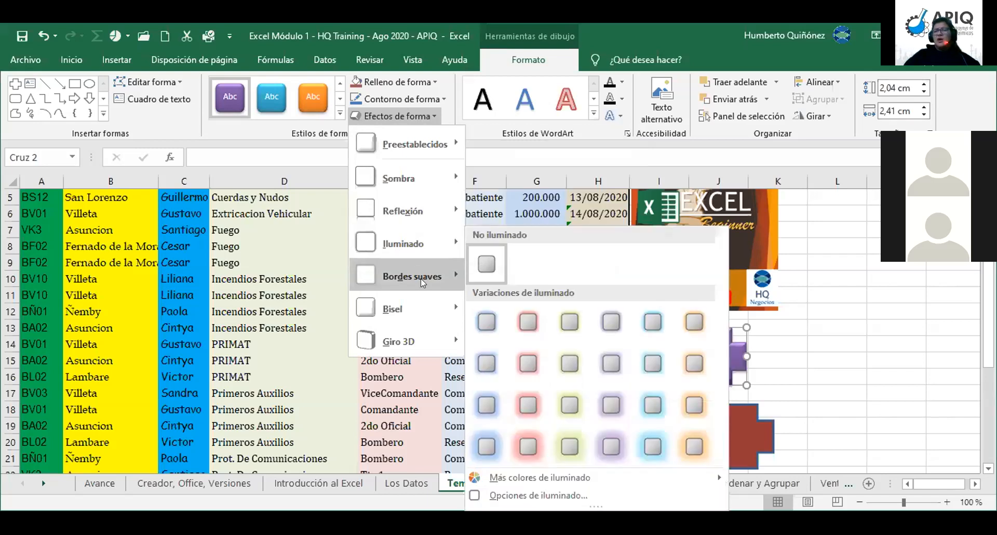
{"action": "mouse_move", "coordinate": [421, 278]}
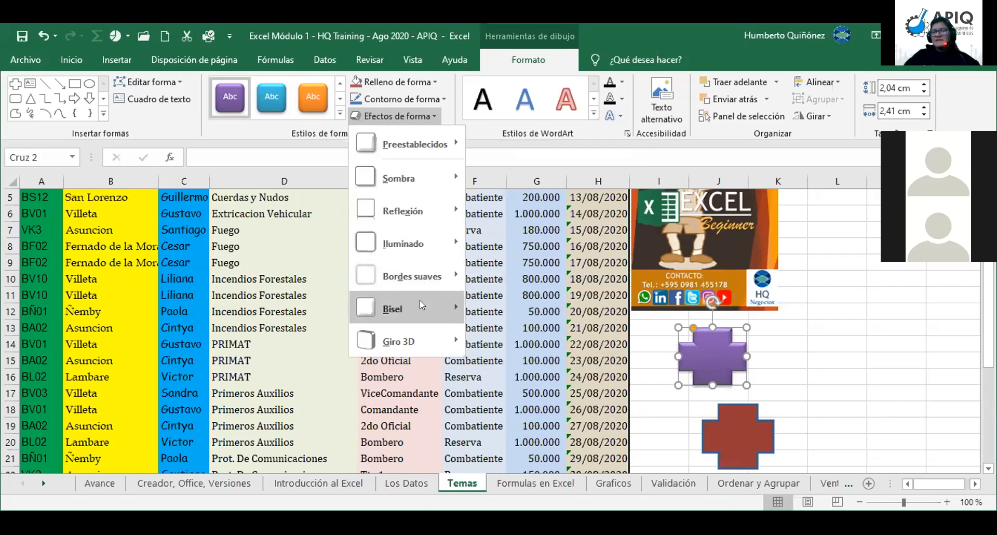
{"action": "mouse_move", "coordinate": [420, 301]}
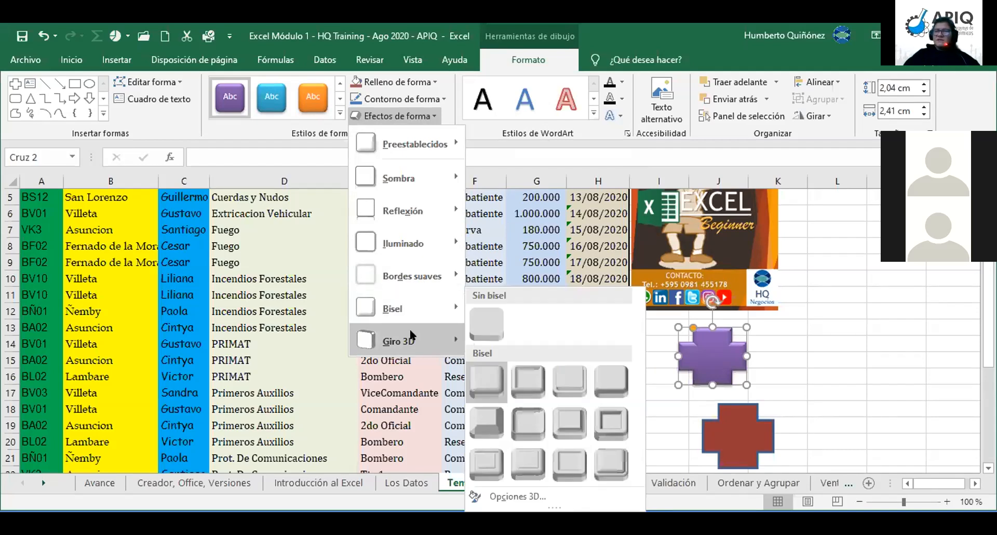
{"action": "mouse_move", "coordinate": [412, 335]}
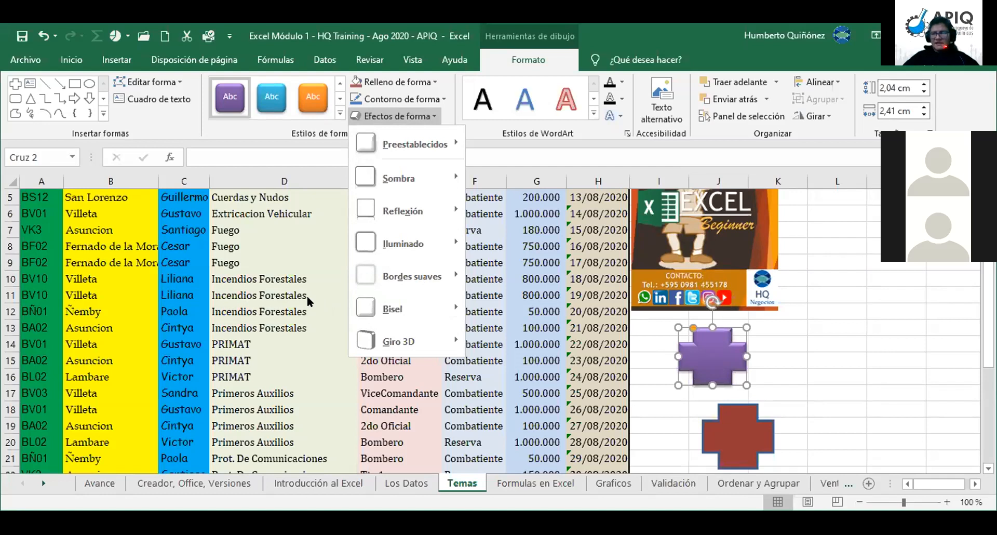
{"action": "left_click", "coordinate": [493, 313]}
{"action": "left_click", "coordinate": [491, 308]}
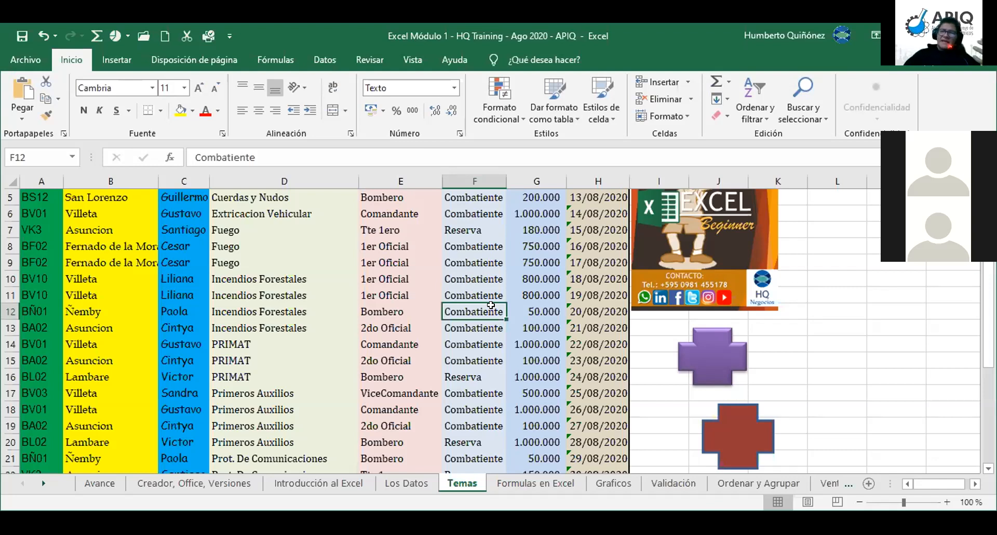
{"action": "key", "text": "Left"}
{"action": "key", "text": "Home"}
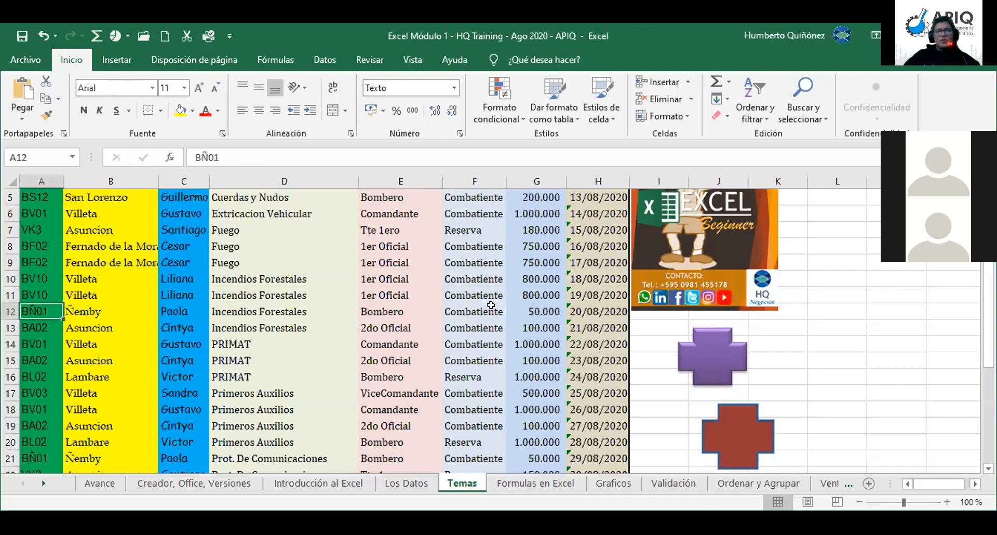
{"action": "key", "text": "Right"}
{"action": "key", "text": "Right"}
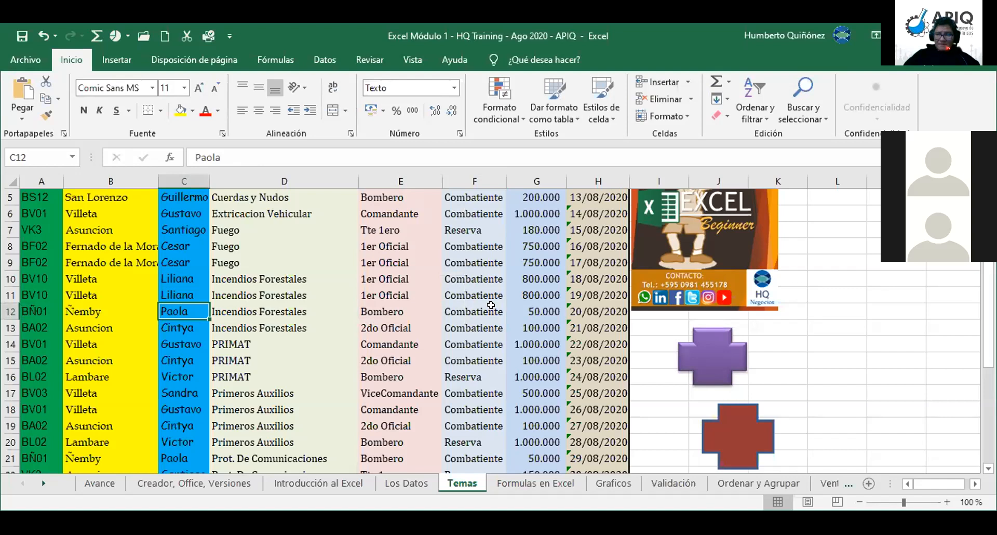
{"action": "key", "text": "Right"}
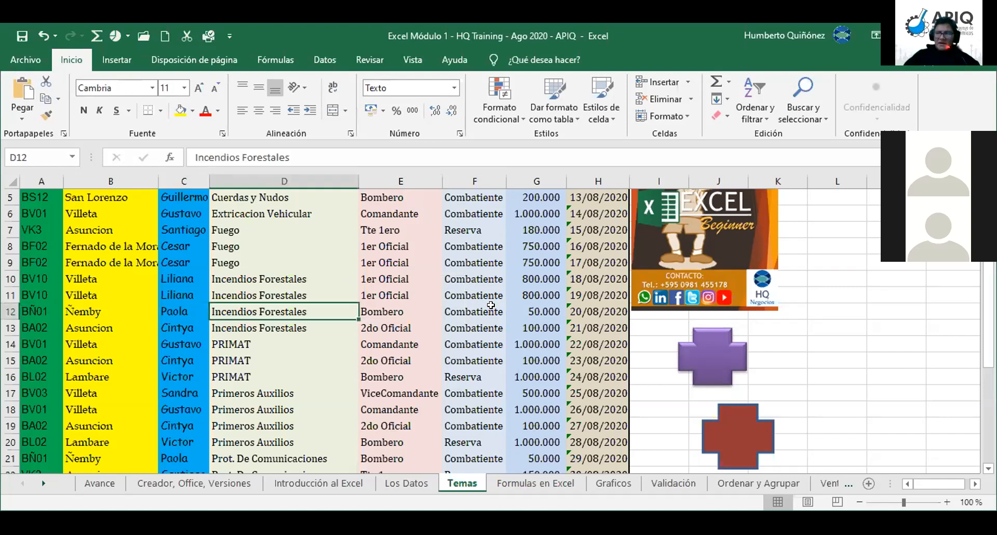
{"action": "key", "text": "Right"}
{"action": "key", "text": "Right"}
{"action": "key", "text": "Right"}
{"action": "key", "text": "Right"}
{"action": "key", "text": "Down"}
{"action": "key", "text": "Right"}
{"action": "key", "text": "Down"}
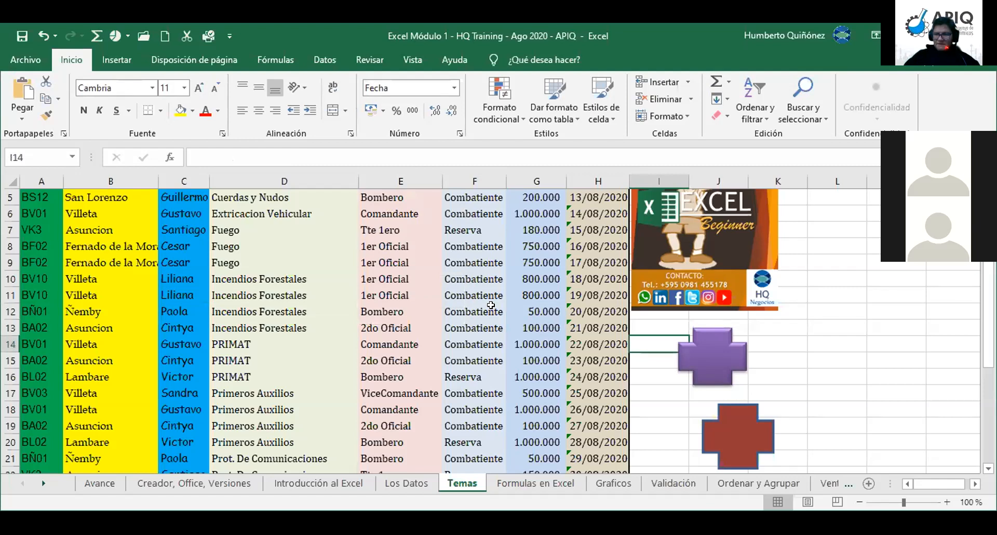
{"action": "key", "text": "Right"}
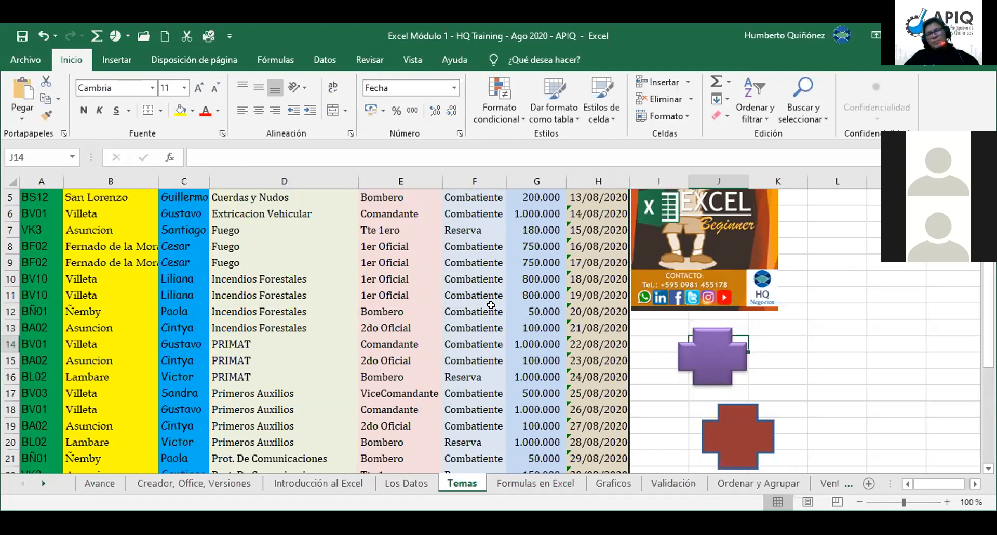
{"action": "key", "text": "Right"}
{"action": "key", "text": "Right"}
{"action": "key", "text": "Right"}
{"action": "key", "text": "Right"}
{"action": "key", "text": "Right"}
{"action": "key", "text": "Right"}
{"action": "key", "text": "Right"}
{"action": "key", "text": "Right"}
{"action": "key", "text": "Right"}
{"action": "key", "text": "Right"}
{"action": "key", "text": "Up"}
{"action": "key", "text": "Up"}
{"action": "key", "text": "Up"}
{"action": "key", "text": "Up"}
{"action": "key", "text": "Up"}
{"action": "key", "text": "Up"}
{"action": "key", "text": "Up"}
{"action": "key", "text": "Up"}
{"action": "key", "text": "Up"}
{"action": "key", "text": "Up"}
{"action": "key", "text": "Up"}
{"action": "key", "text": "Up"}
{"action": "key", "text": "Up"}
{"action": "key", "text": "Left"}
{"action": "key", "text": "Left"}
{"action": "key", "text": "Left"}
{"action": "key", "text": "Left"}
{"action": "key", "text": "Left"}
{"action": "key", "text": "Left"}
{"action": "key", "text": "Left"}
{"action": "key", "text": "Left"}
{"action": "key", "text": "Right"}
{"action": "key", "text": "Right"}
{"action": "key", "text": "Right"}
{"action": "key", "text": "Right"}
{"action": "key", "text": "Right"}
{"action": "key", "text": "Right"}
{"action": "key", "text": "Right"}
{"action": "key", "text": "Right"}
{"action": "key", "text": "Right"}
{"action": "key", "text": "Right"}
{"action": "key", "text": "Right"}
{"action": "key", "text": "Right"}
{"action": "key", "text": "Right"}
{"action": "key", "text": "Right"}
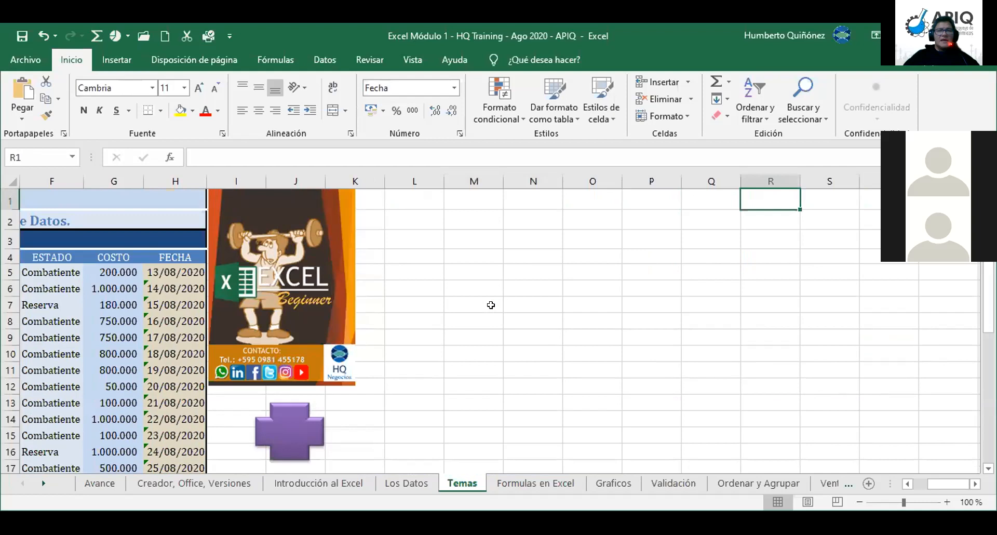
{"action": "key", "text": "Left"}
{"action": "key", "text": "Left"}
{"action": "key", "text": "Left"}
{"action": "key", "text": "Left"}
{"action": "key", "text": "Left"}
{"action": "key", "text": "Left"}
{"action": "key", "text": "Left"}
{"action": "key", "text": "Left"}
{"action": "key", "text": "Left"}
{"action": "key", "text": "Left"}
{"action": "key", "text": "Left"}
{"action": "key", "text": "Left"}
{"action": "key", "text": "Left"}
{"action": "key", "text": "Left"}
{"action": "key", "text": "Left"}
{"action": "key", "text": "Left"}
{"action": "key", "text": "Left"}
{"action": "key", "text": "Left"}
{"action": "key", "text": "Left"}
{"action": "key", "text": "Left"}
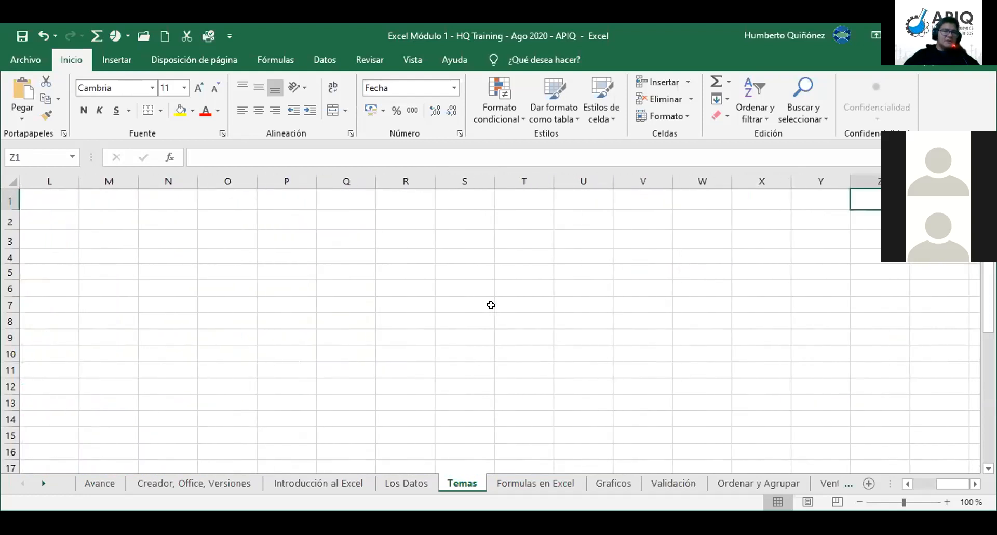
{"action": "key", "text": "Right"}
{"action": "key", "text": "Right"}
{"action": "key", "text": "Right"}
{"action": "key", "text": "Right"}
{"action": "key", "text": "Right"}
{"action": "key", "text": "Right"}
{"action": "key", "text": "Right"}
{"action": "key", "text": "Right"}
{"action": "key", "text": "Right"}
{"action": "key", "text": "Right"}
{"action": "key", "text": "Right"}
{"action": "key", "text": "Right"}
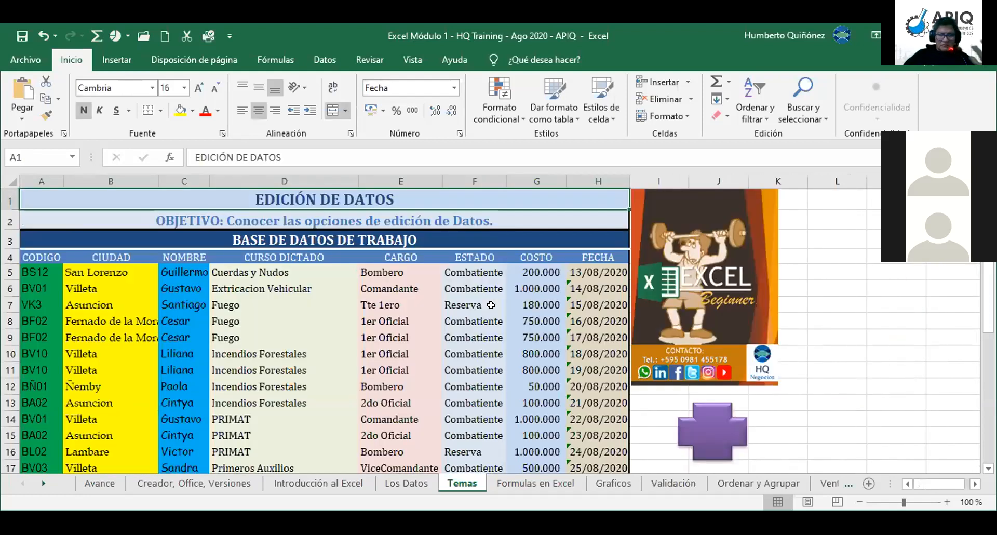
{"action": "key", "text": "Left"}
{"action": "key", "text": "Left"}
{"action": "key", "text": "Left"}
{"action": "key", "text": "Left"}
{"action": "key", "text": "Left"}
{"action": "key", "text": "Left"}
{"action": "key", "text": "Left"}
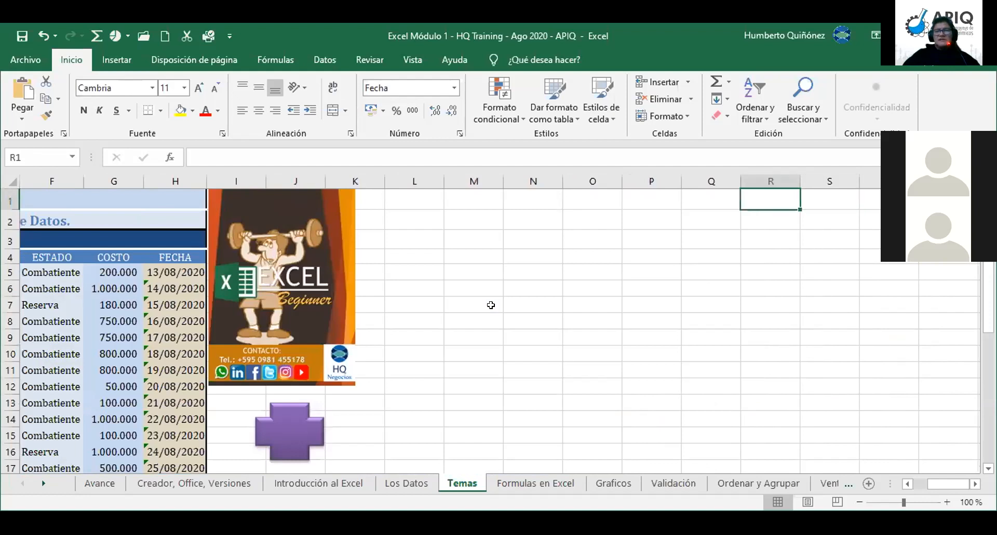
{"action": "key", "text": "Down"}
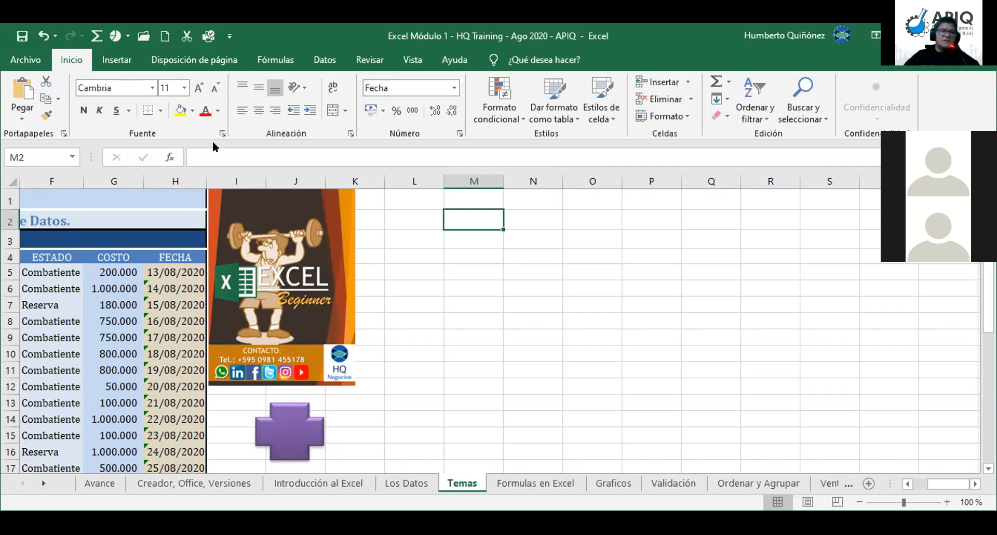
Step: Bring up the Insertar > Ilustraciones options offering SmartArt
{"action": "left_click", "coordinate": [124, 62]}
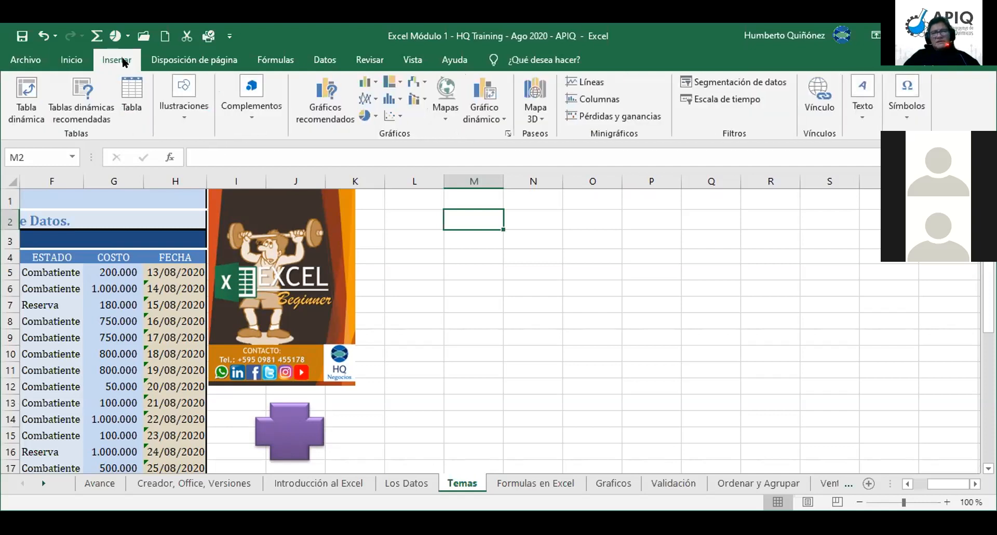
{"action": "left_click", "coordinate": [184, 107]}
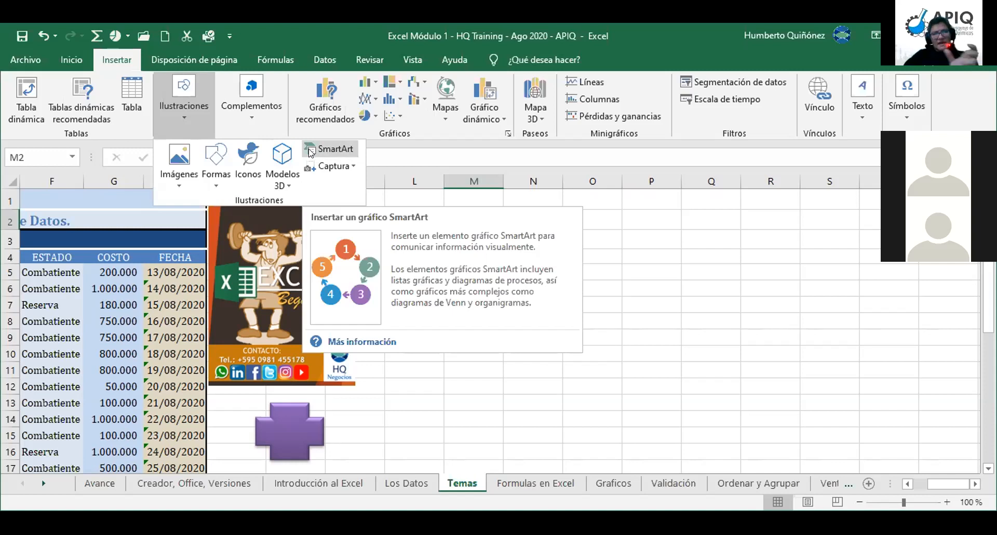
Step: Browse the Lista, Proceso, Ciclo, Jerarquía and Pirámide categories in the SmartArt chooser
{"action": "left_click", "coordinate": [338, 149]}
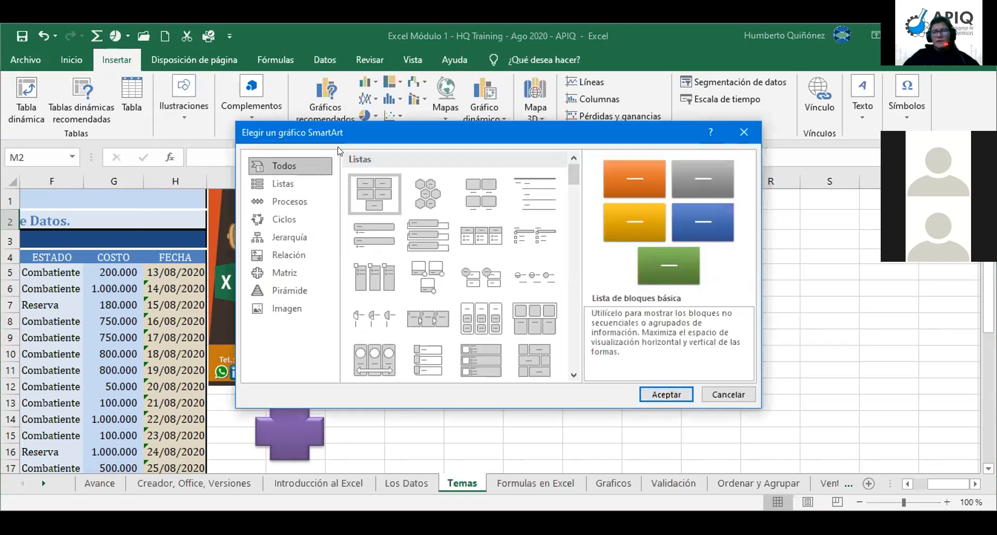
{"action": "left_click", "coordinate": [121, 360]}
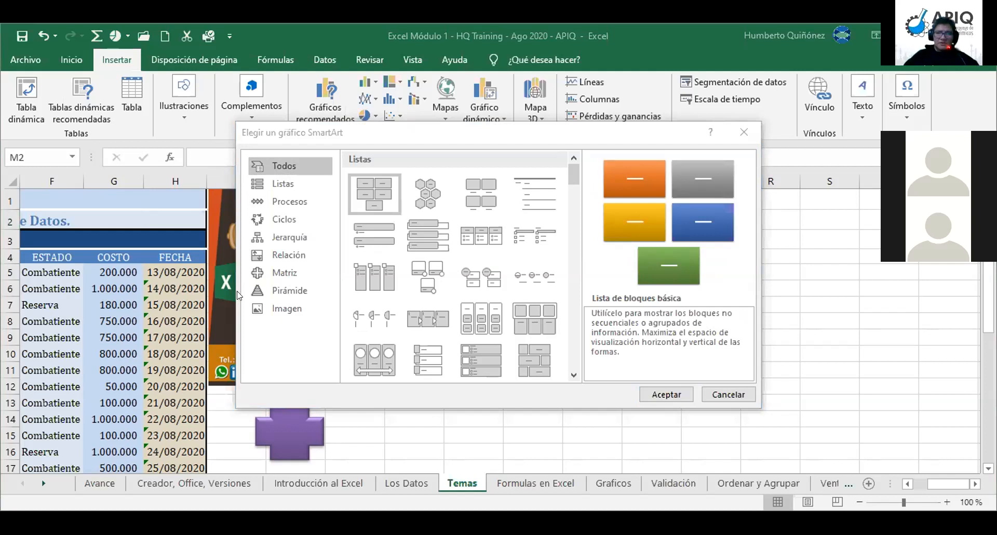
{"action": "left_click", "coordinate": [278, 182]}
{"action": "left_click", "coordinate": [280, 199]}
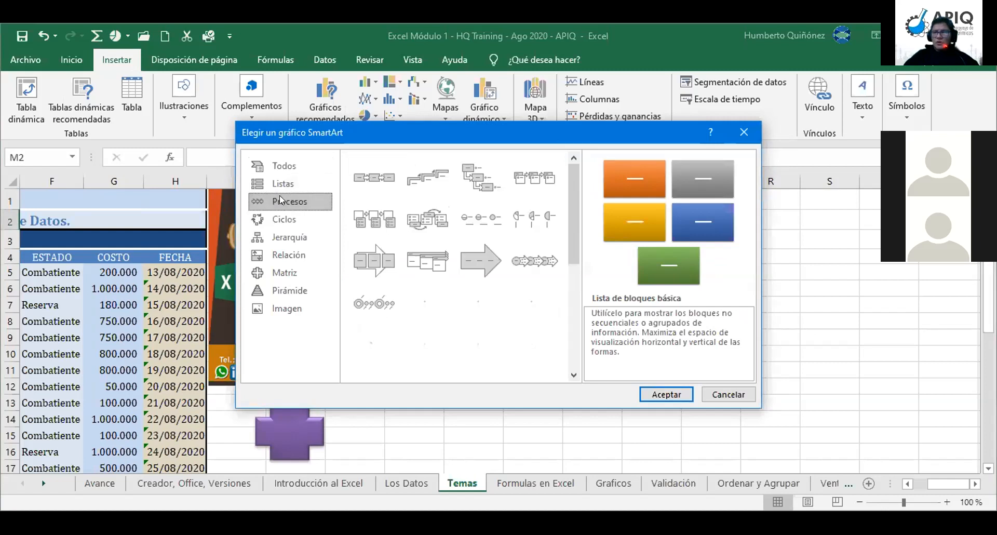
{"action": "left_click", "coordinate": [289, 220]}
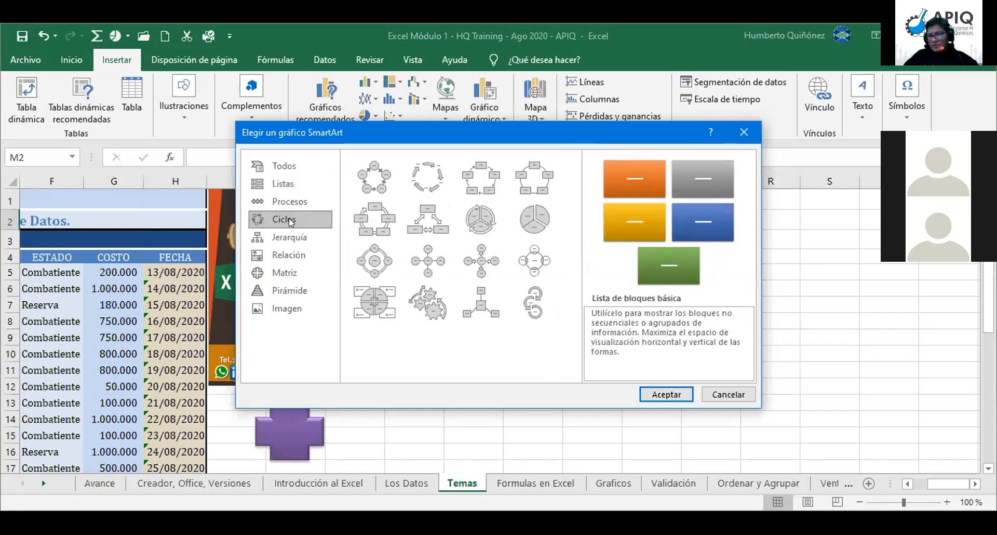
{"action": "left_click", "coordinate": [291, 242]}
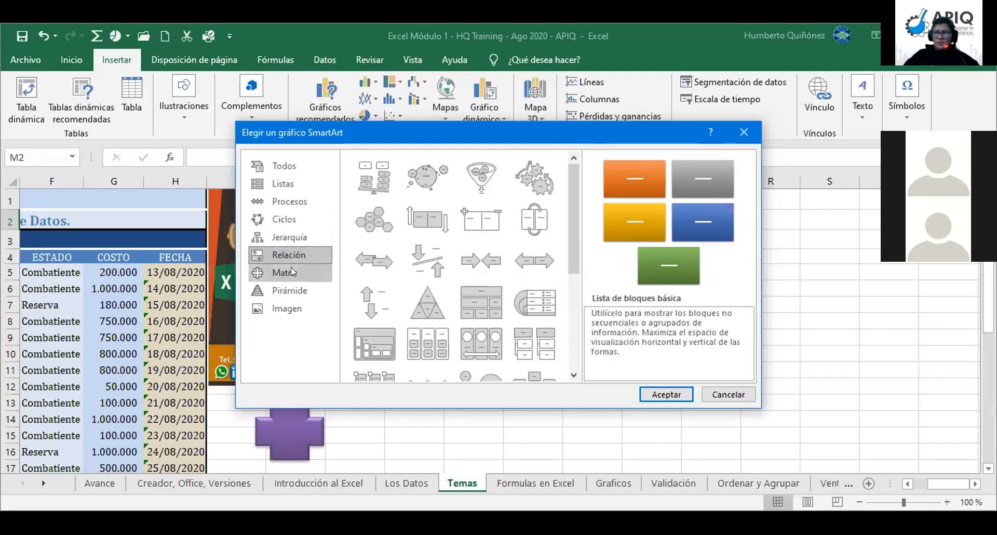
{"action": "left_click", "coordinate": [293, 291]}
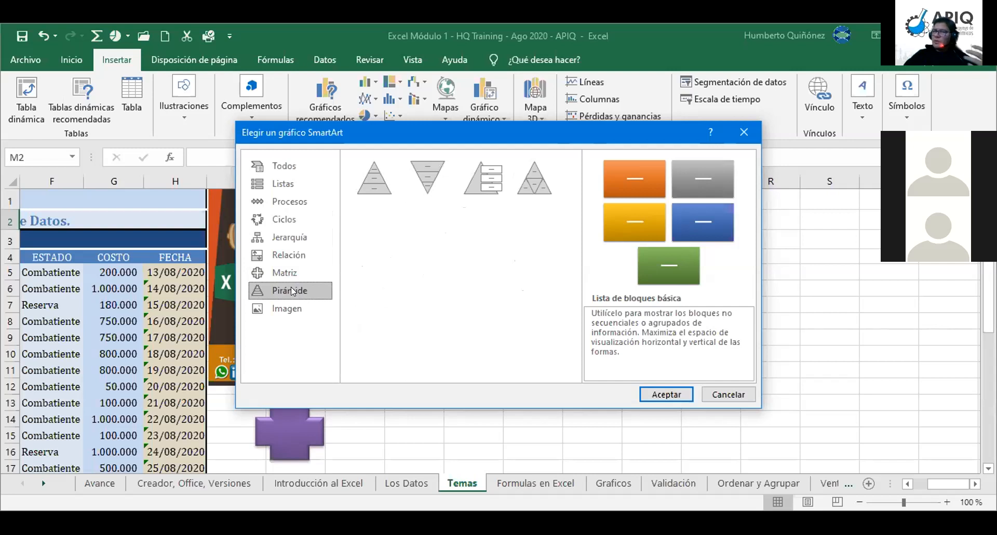
{"action": "left_click", "coordinate": [279, 239]}
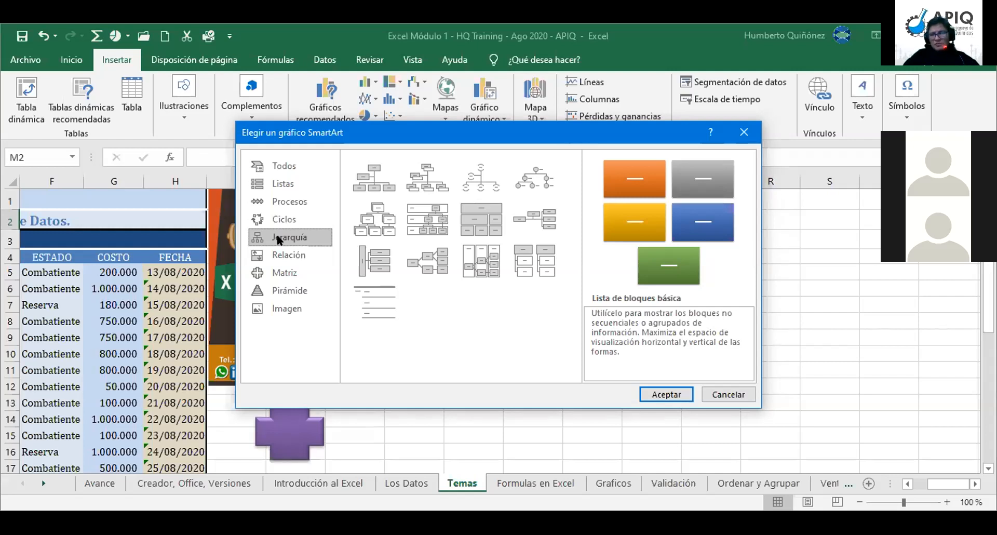
Step: Compare the Jerarquía layouts and select Organigrama
{"action": "left_click", "coordinate": [373, 184]}
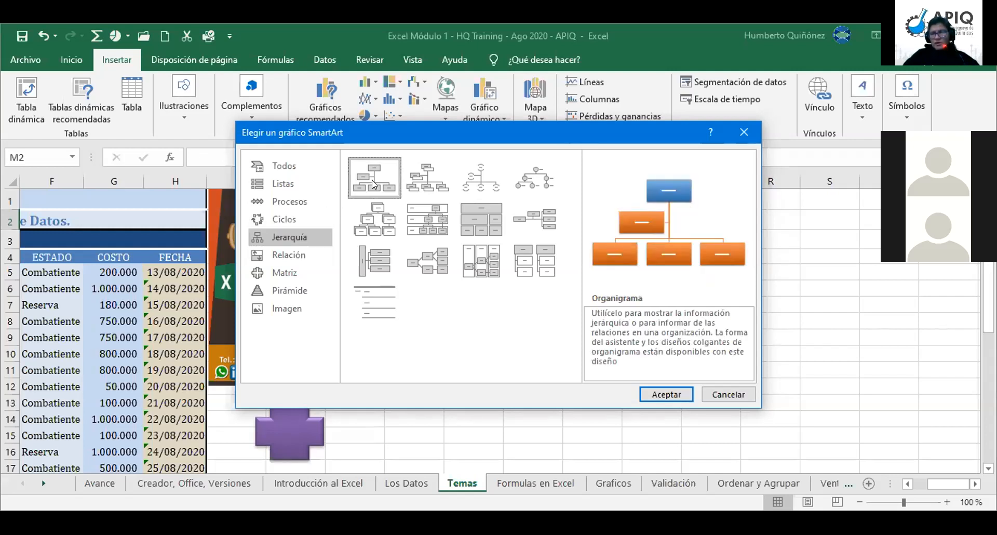
{"action": "left_click", "coordinate": [379, 218]}
{"action": "left_click", "coordinate": [442, 260]}
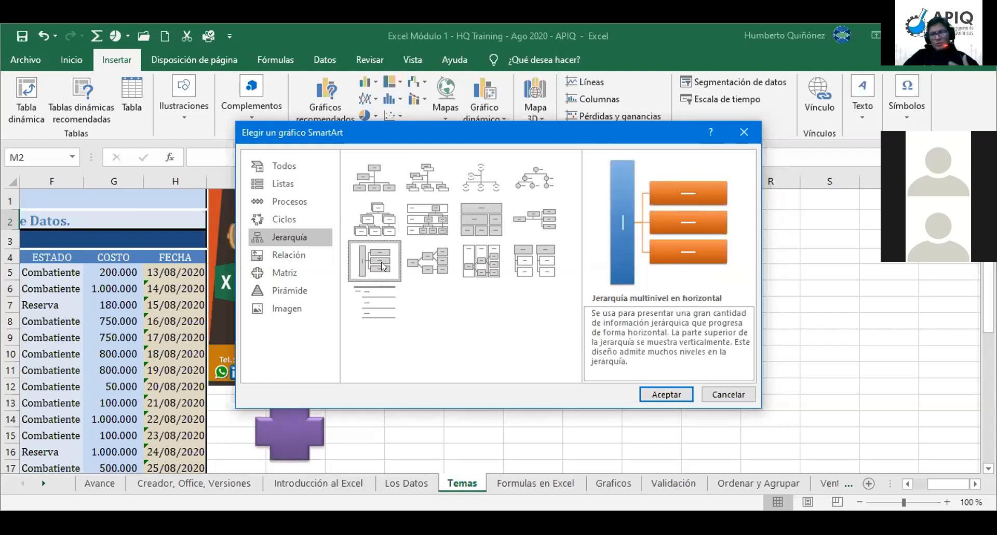
{"action": "left_click", "coordinate": [476, 260]}
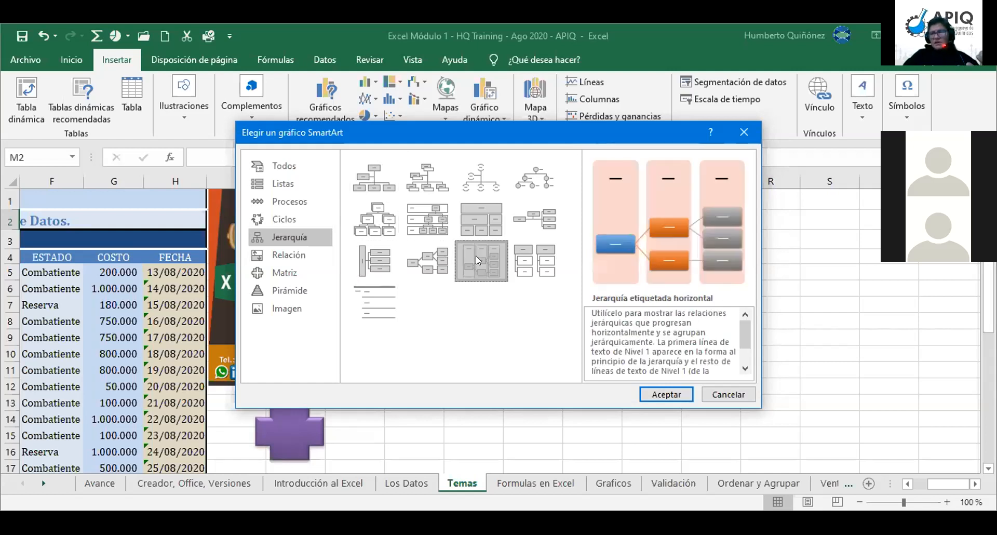
{"action": "left_click", "coordinate": [529, 256]}
{"action": "left_click", "coordinate": [526, 219]}
{"action": "left_click", "coordinate": [492, 230]}
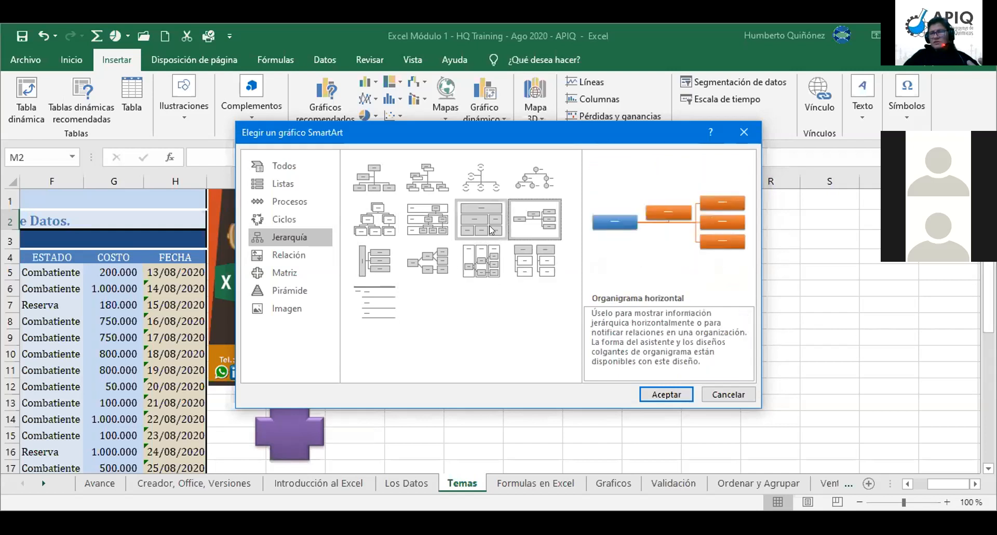
{"action": "left_click", "coordinate": [374, 182]}
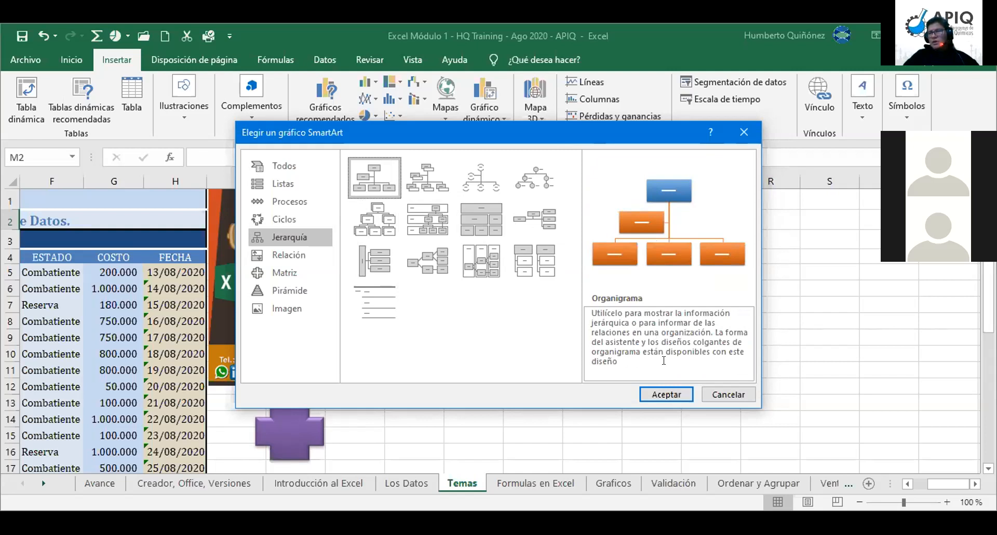
Step: Insert the Organigrama chart and drag it right of the logo image
{"action": "left_click", "coordinate": [667, 392]}
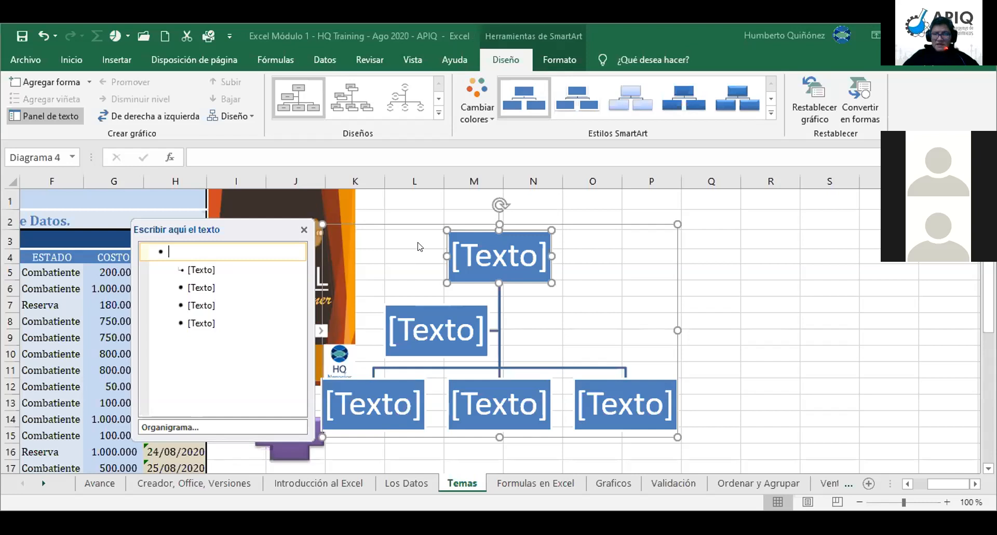
{"action": "left_click_drag", "start_coordinate": [373, 222], "coordinate": [462, 211]}
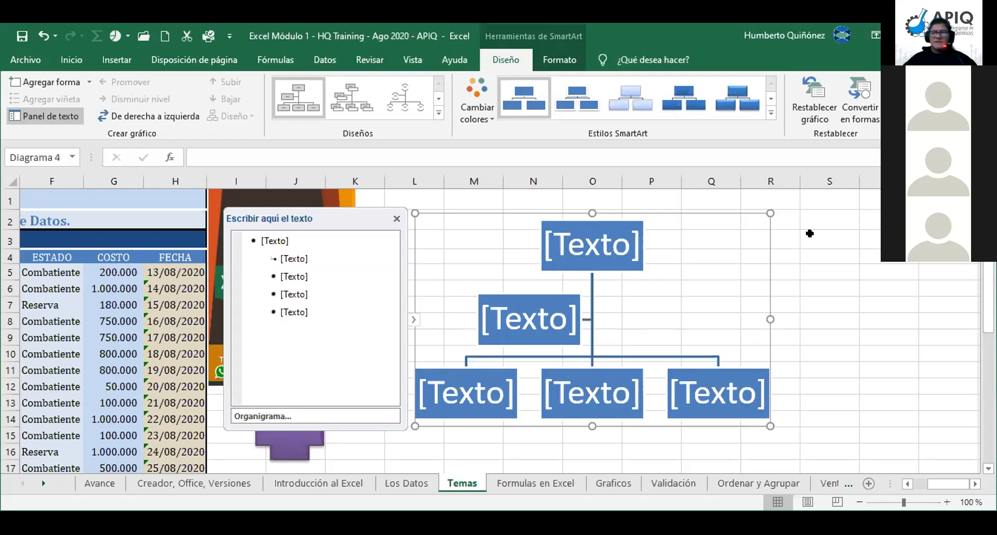
Step: Type a person's name into the top and assistant boxes and 3Xent4 into the lower-left box
{"action": "left_click", "coordinate": [599, 255]}
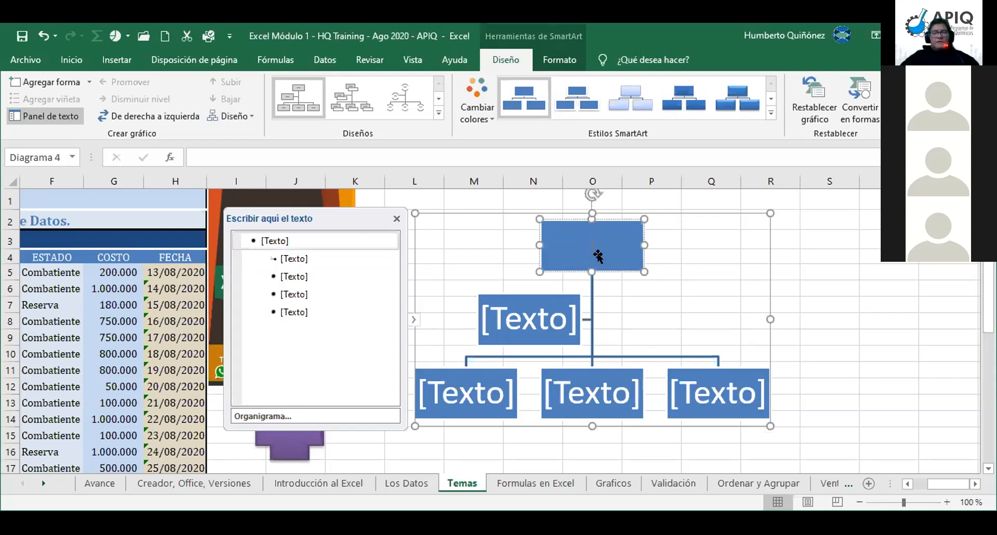
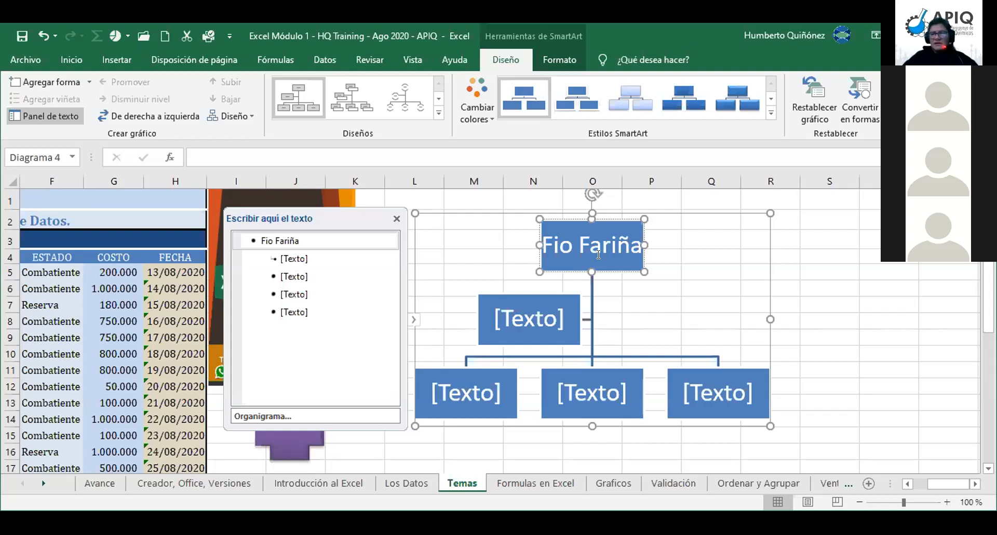
{"action": "left_click", "coordinate": [531, 316]}
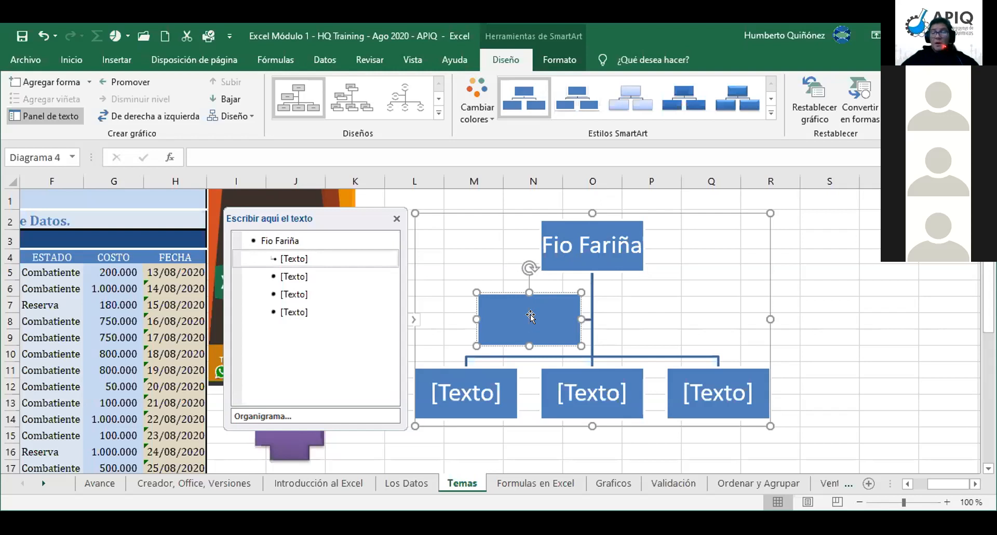
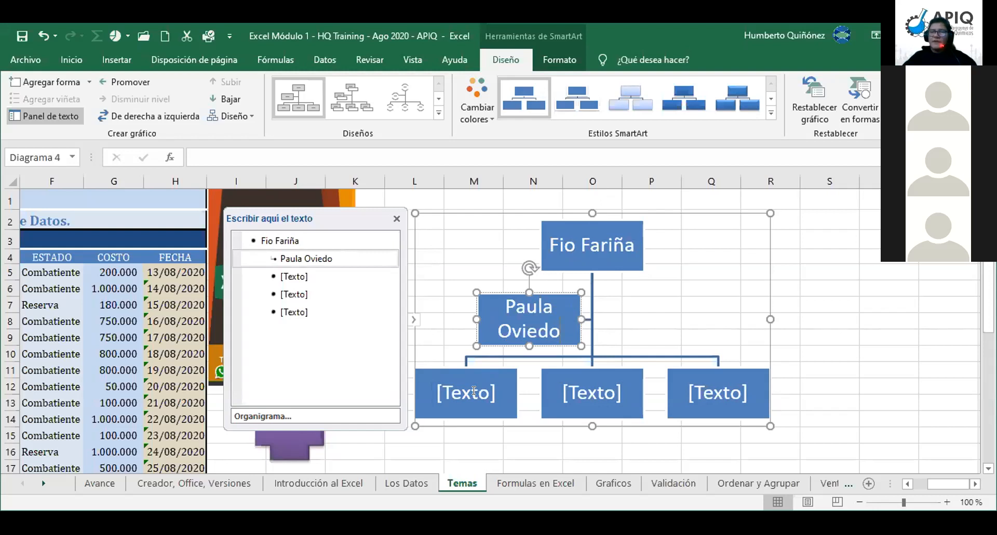
{"action": "left_click", "coordinate": [461, 385]}
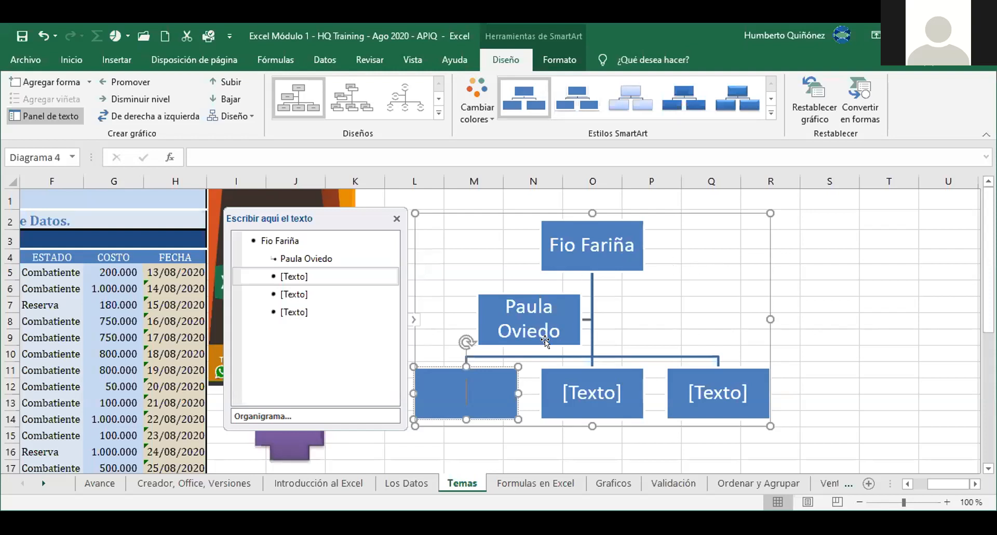
{"action": "type", "text": "3Xent4"}
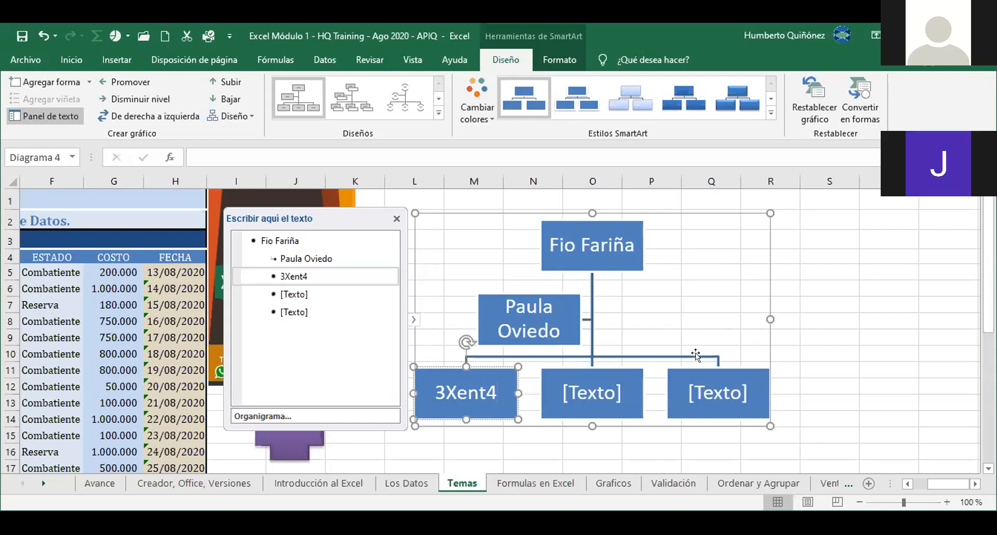
{"action": "left_click", "coordinate": [586, 390]}
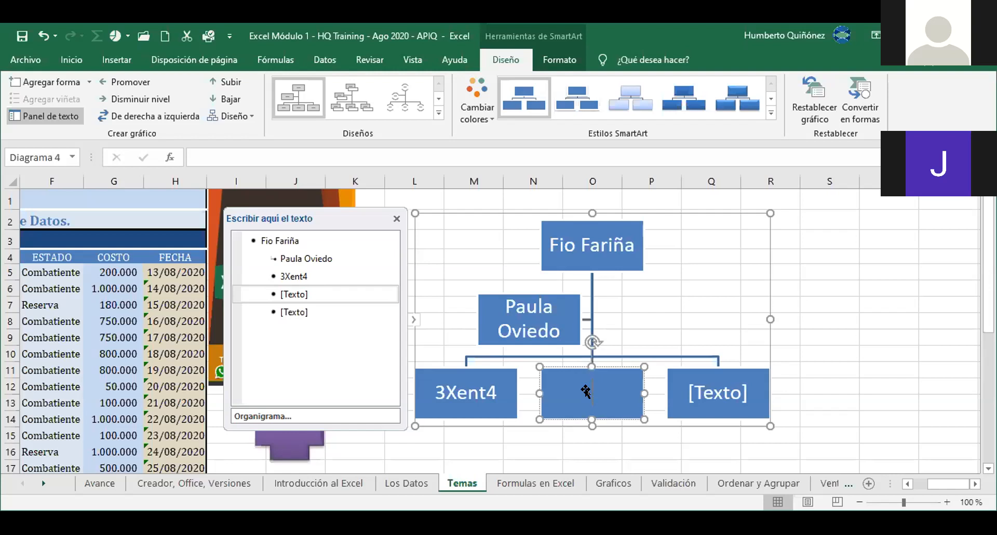
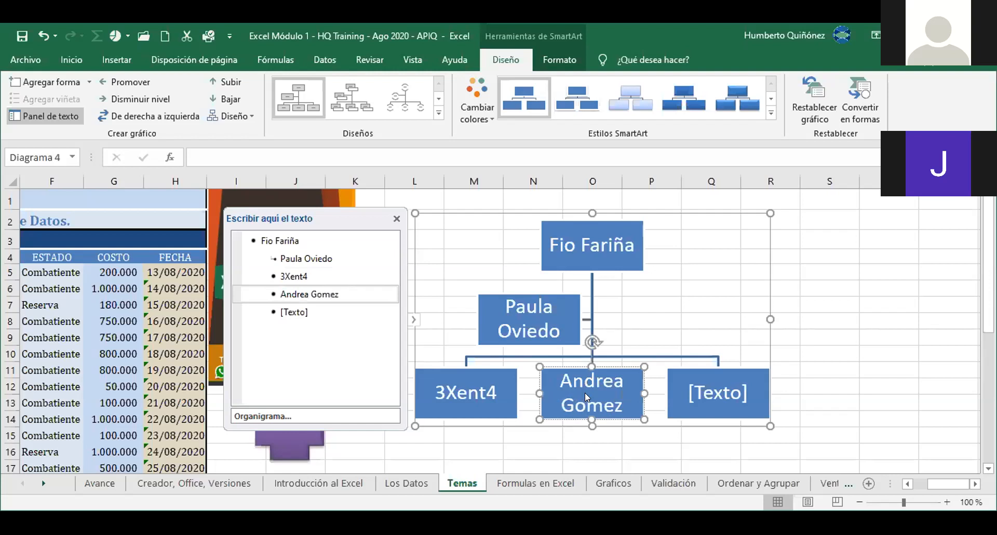
Step: Type people's names into the lower-middle and lower-right boxes, then close the text pane
{"action": "left_click", "coordinate": [722, 386]}
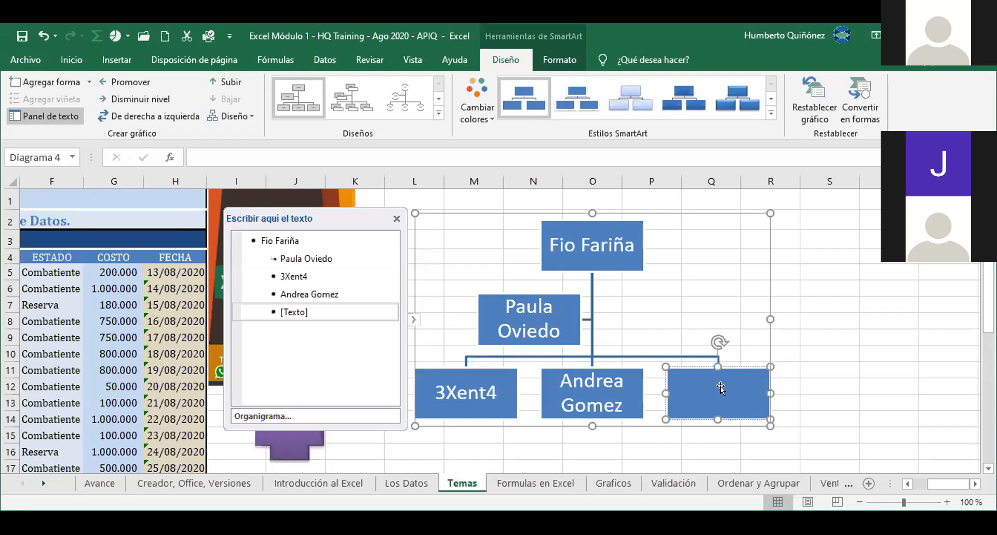
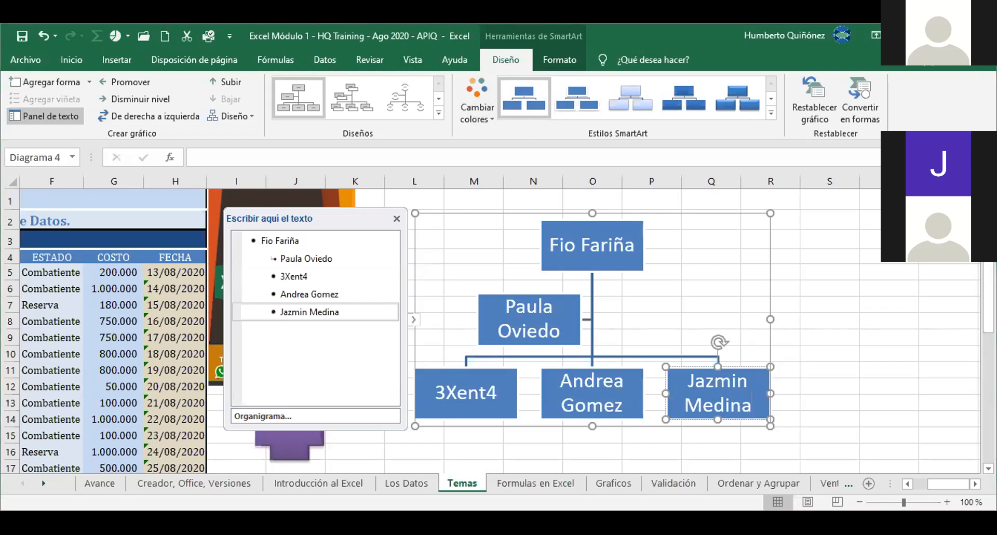
{"action": "left_click", "coordinate": [44, 116]}
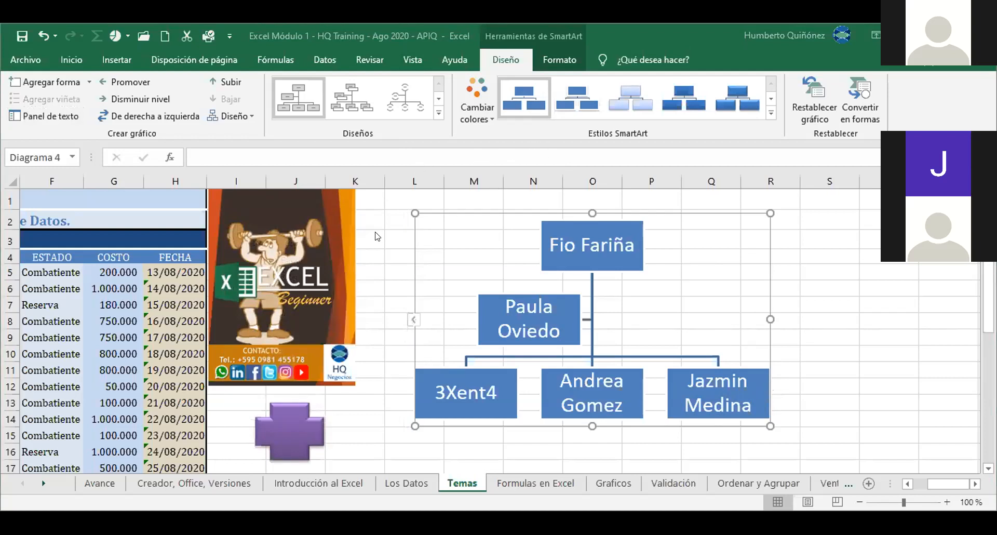
{"action": "left_click", "coordinate": [378, 192]}
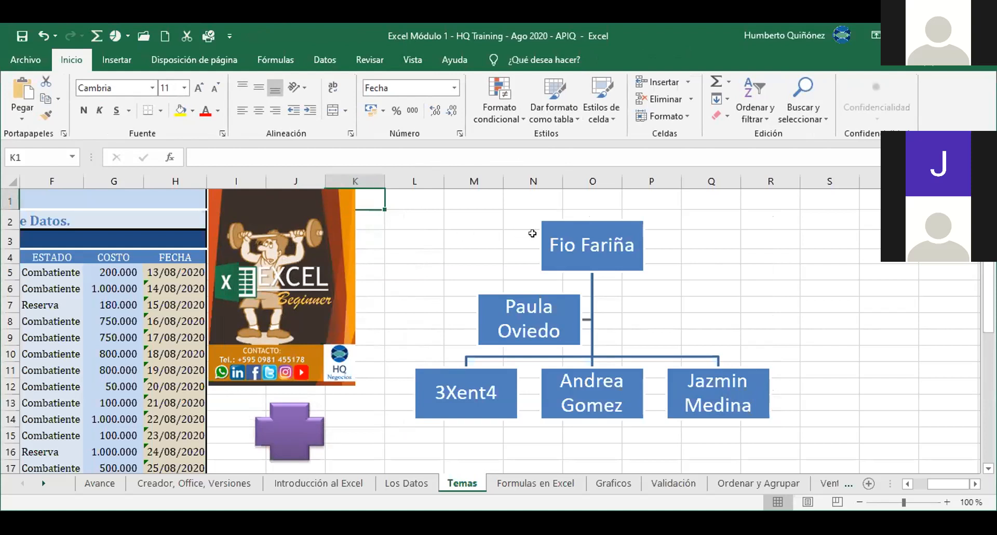
Step: Recolour the org chart with the orange Multicolor scheme: purple top box, orange boxes below
{"action": "left_click", "coordinate": [563, 219]}
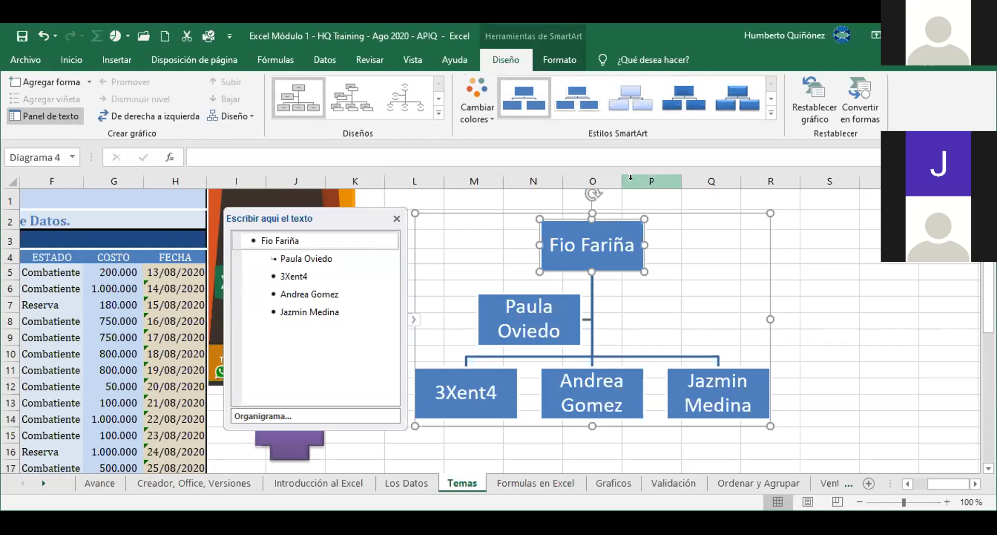
{"action": "left_click", "coordinate": [476, 111]}
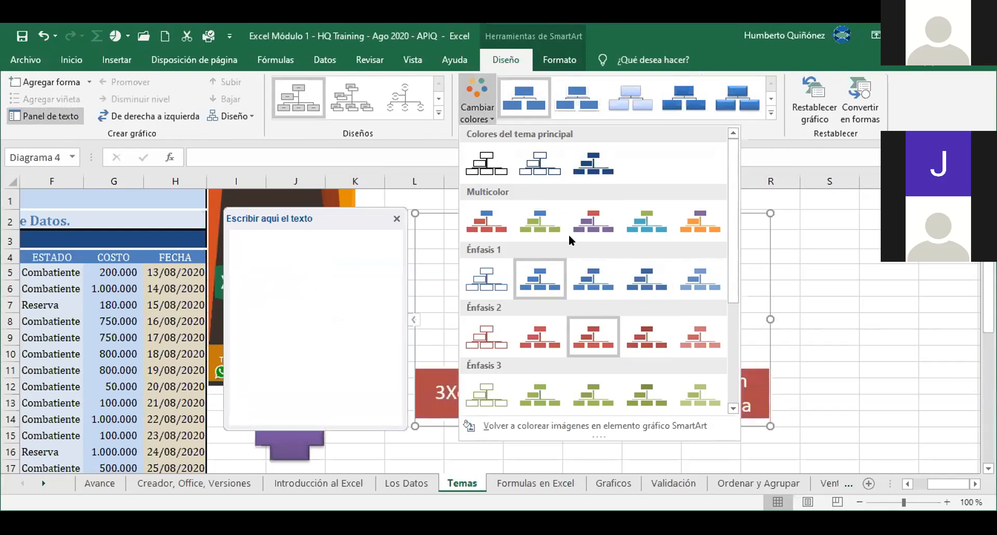
{"action": "left_click", "coordinate": [691, 227]}
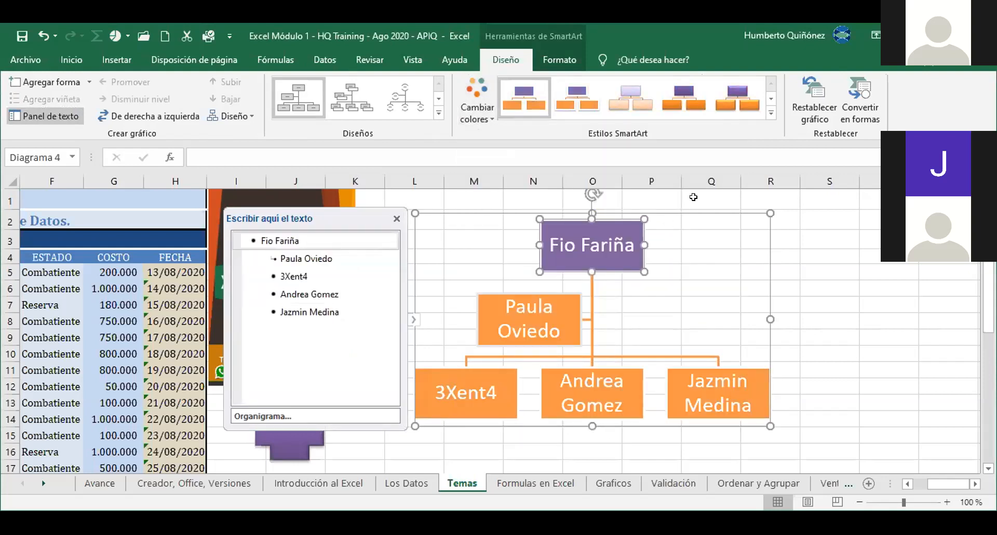
{"action": "left_click", "coordinate": [771, 111]}
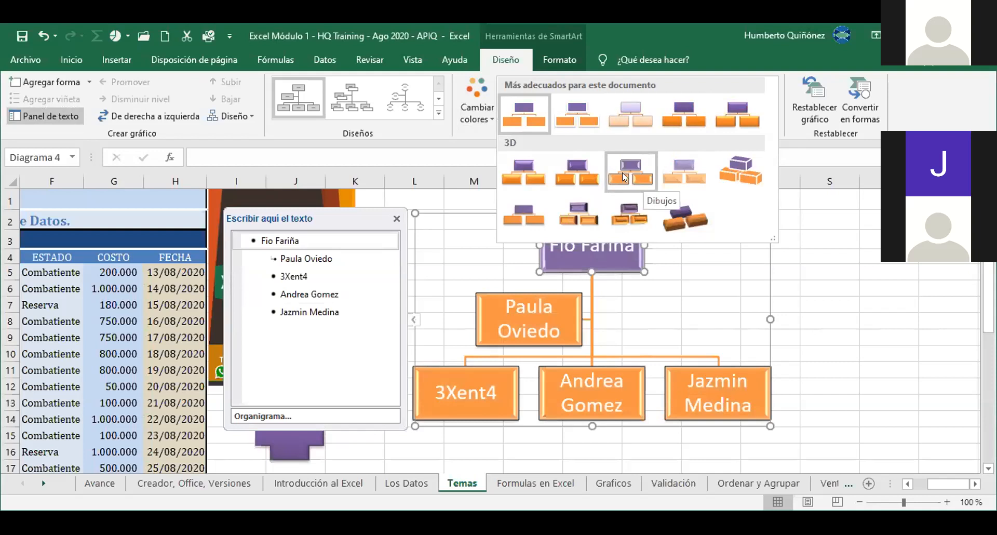
Step: Give the org chart a 3D bevelled SmartArt style, then deselect it
{"action": "left_click", "coordinate": [521, 170]}
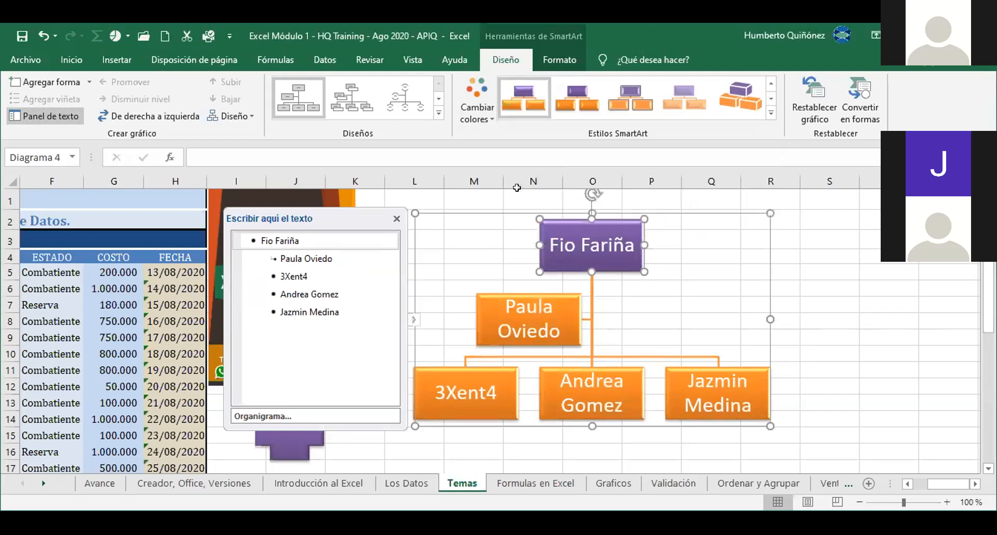
{"action": "left_click", "coordinate": [473, 195]}
{"action": "key", "text": "Right"}
{"action": "key", "text": "Right"}
{"action": "key", "text": "Right"}
{"action": "key", "text": "Right"}
{"action": "key", "text": "Right"}
{"action": "key", "text": "Right"}
{"action": "key", "text": "Right"}
{"action": "key", "text": "Right"}
{"action": "key", "text": "Right"}
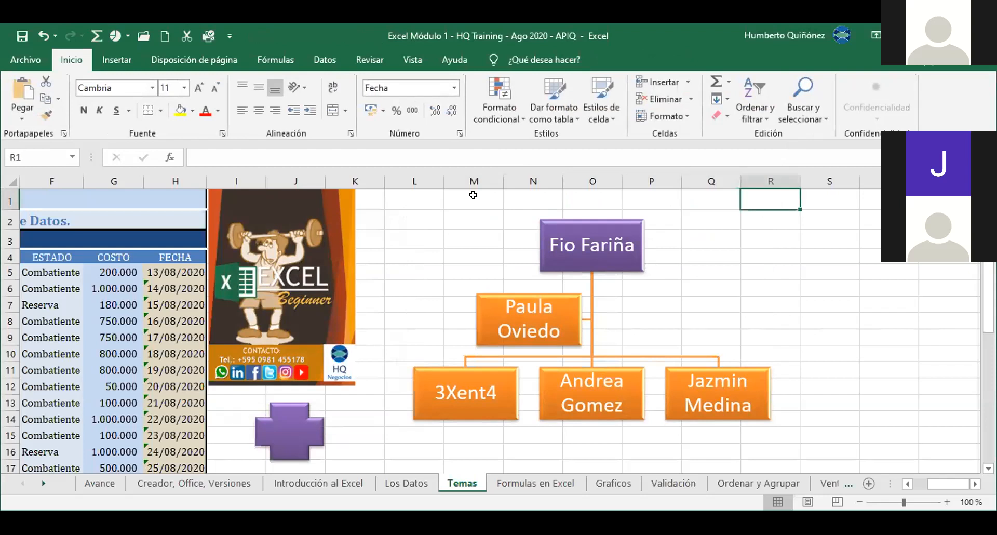
Step: Move around the Temas sheet with the arrow keys and return to cell A1
{"action": "key", "text": "Down"}
{"action": "key", "text": "Down"}
{"action": "key", "text": "Down"}
{"action": "key", "text": "Down"}
{"action": "key", "text": "Down"}
{"action": "key", "text": "Down"}
{"action": "key", "text": "Down"}
{"action": "key", "text": "Down"}
{"action": "key", "text": "Down"}
{"action": "key", "text": "Down"}
{"action": "key", "text": "Down"}
{"action": "key", "text": "Down"}
{"action": "key", "text": "Down"}
{"action": "key", "text": "Down"}
{"action": "key", "text": "Down"}
{"action": "key", "text": "Down"}
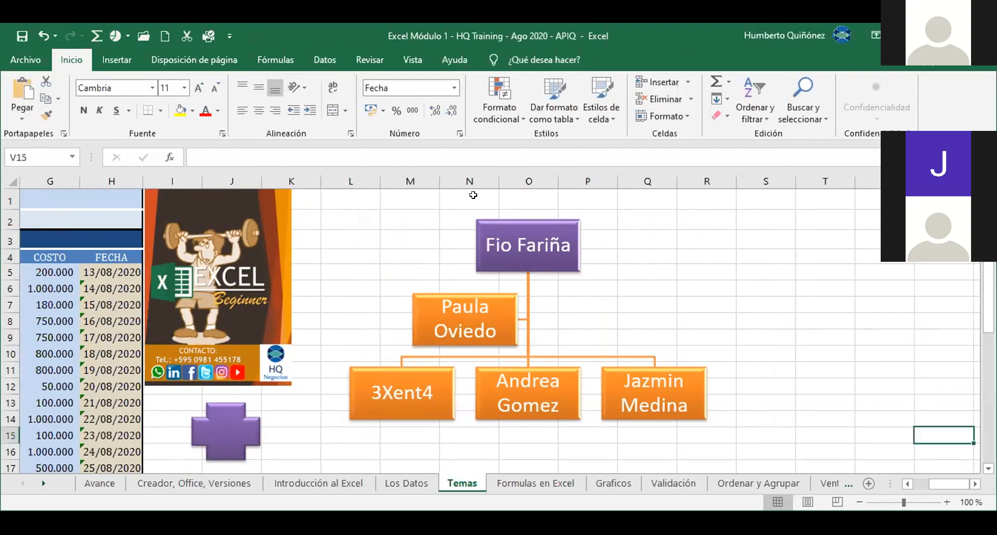
{"action": "key", "text": "Down"}
{"action": "key", "text": "Down"}
{"action": "key", "text": "Down"}
{"action": "key", "text": "Down"}
{"action": "key", "text": "Down"}
{"action": "key", "text": "Down"}
{"action": "key", "text": "Down"}
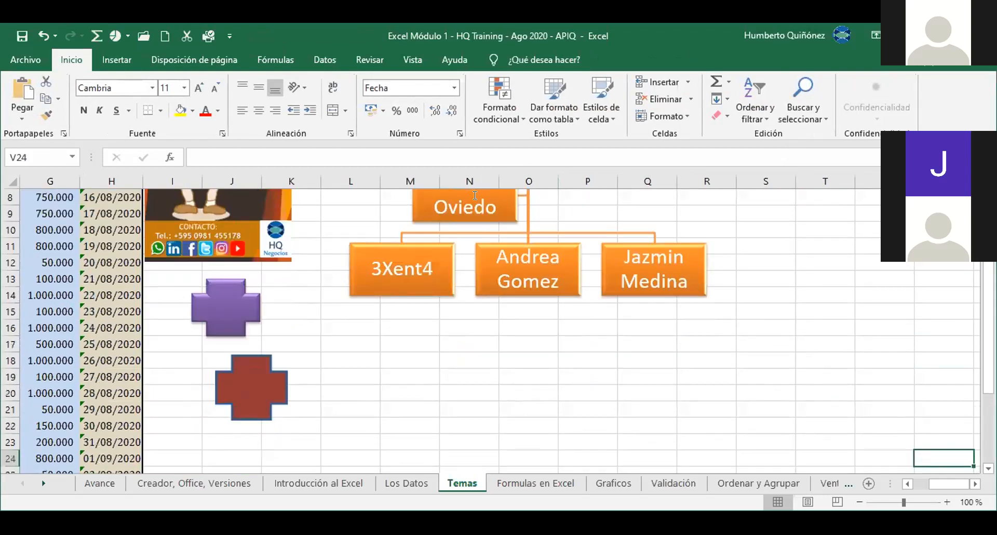
{"action": "key", "text": "Left"}
{"action": "key", "text": "Left"}
{"action": "key", "text": "Left"}
{"action": "key", "text": "Left"}
{"action": "key", "text": "Left"}
{"action": "key", "text": "Left"}
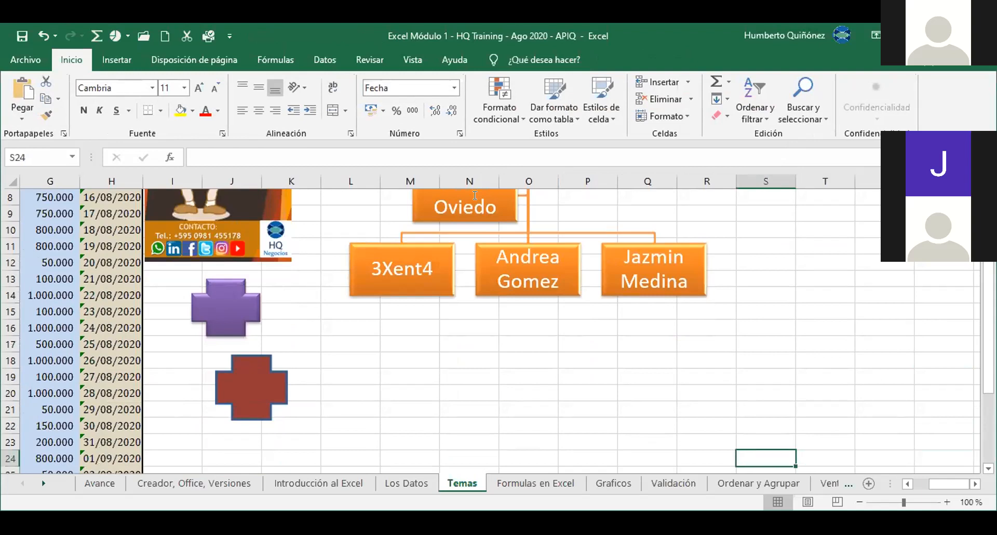
{"action": "key", "text": "Up"}
{"action": "key", "text": "Up"}
{"action": "key", "text": "Up"}
{"action": "key", "text": "Up"}
{"action": "key", "text": "Up"}
{"action": "key", "text": "Up"}
{"action": "key", "text": "Up"}
{"action": "key", "text": "Up"}
{"action": "key", "text": "Up"}
{"action": "key", "text": "Up"}
{"action": "key", "text": "Up"}
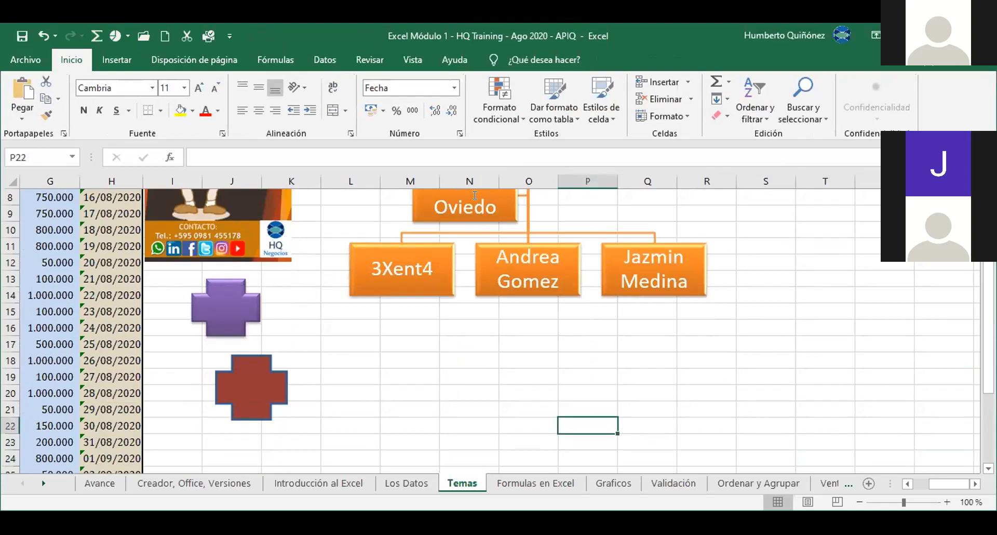
{"action": "key", "text": "Up"}
{"action": "key", "text": "Up"}
{"action": "key", "text": "Up"}
{"action": "key", "text": "Up"}
{"action": "key", "text": "Up"}
{"action": "key", "text": "Up"}
{"action": "key", "text": "Up"}
{"action": "key", "text": "Up"}
{"action": "key", "text": "Up"}
{"action": "key", "text": "Up"}
{"action": "key", "text": "Up"}
{"action": "key", "text": "Up"}
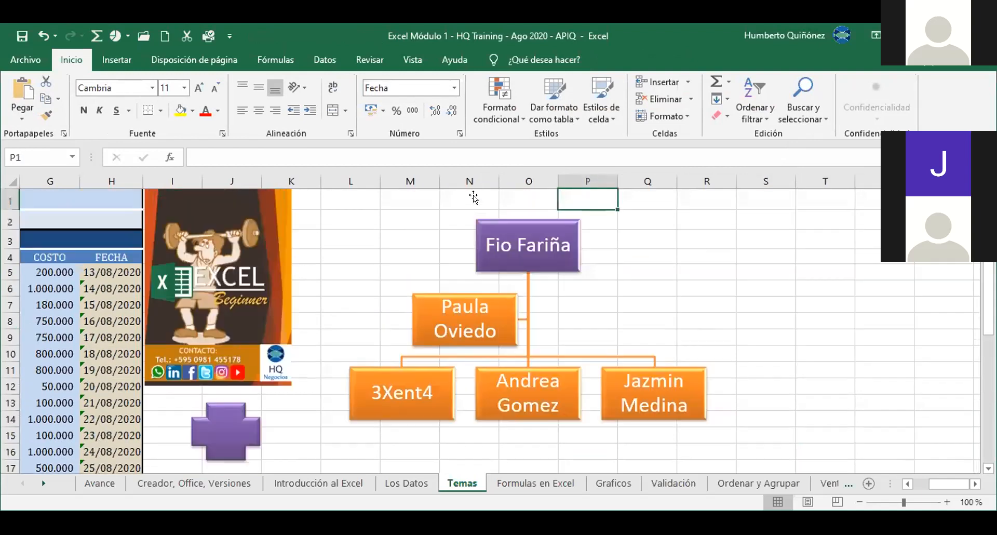
{"action": "key", "text": "Left"}
{"action": "key", "text": "Left"}
{"action": "key", "text": "Left"}
{"action": "key", "text": "Left"}
{"action": "key", "text": "Left"}
{"action": "key", "text": "Left"}
{"action": "key", "text": "Left"}
{"action": "key", "text": "Left"}
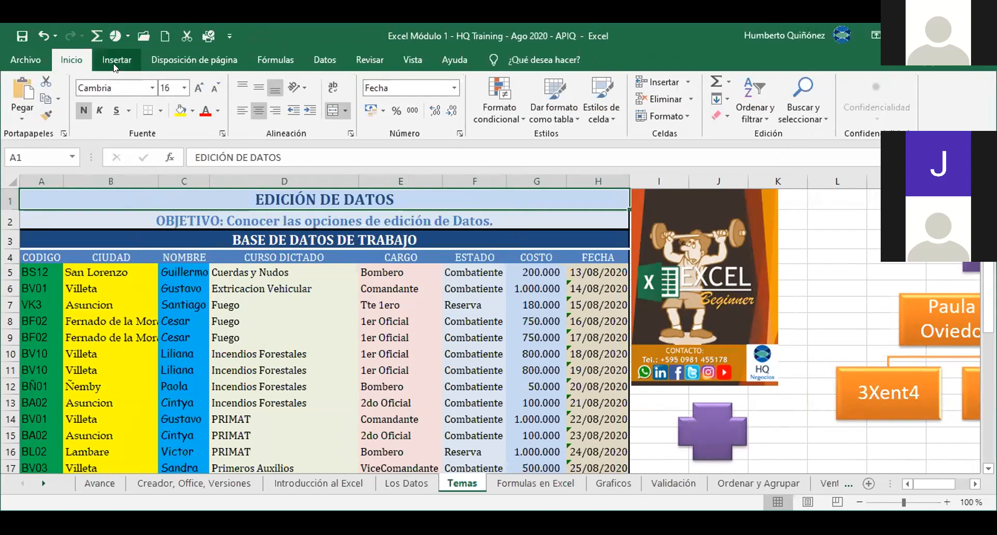
Step: Bring up the workbook themes gallery on Disposición de página to preview Con bandas
{"action": "left_click", "coordinate": [161, 60]}
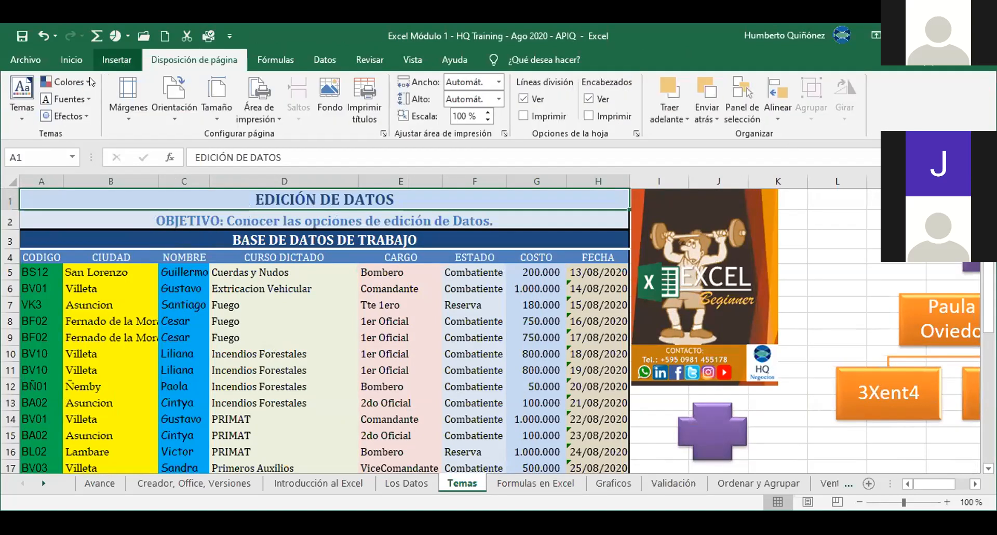
{"action": "left_click", "coordinate": [24, 117]}
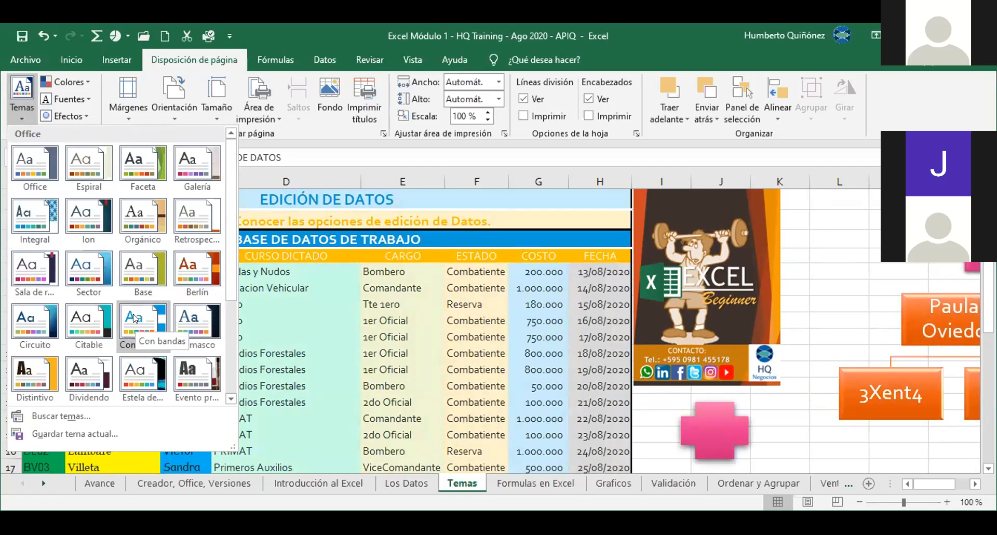
Step: Try applying the Con bandas theme and dismiss the protected-sheet warning
{"action": "left_click", "coordinate": [134, 318]}
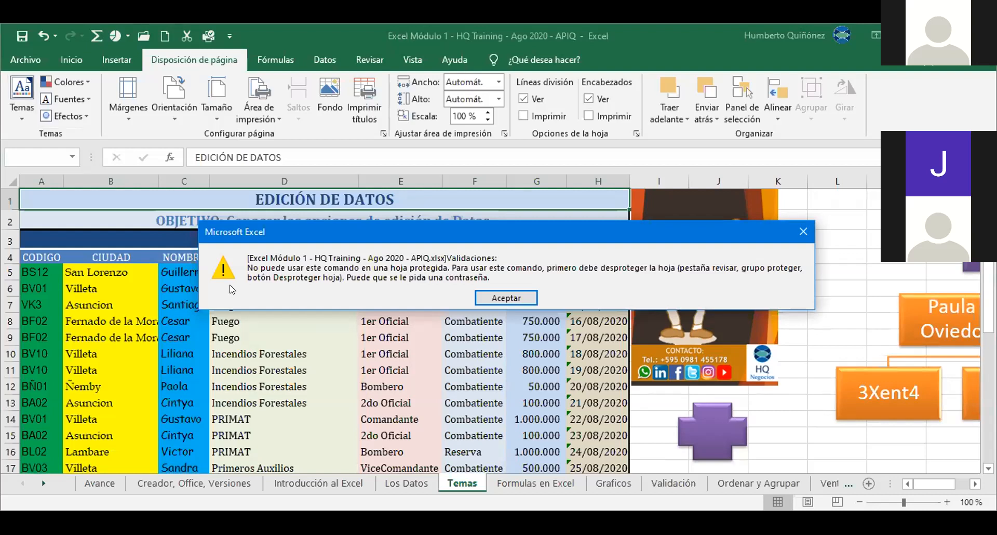
{"action": "left_click", "coordinate": [484, 293]}
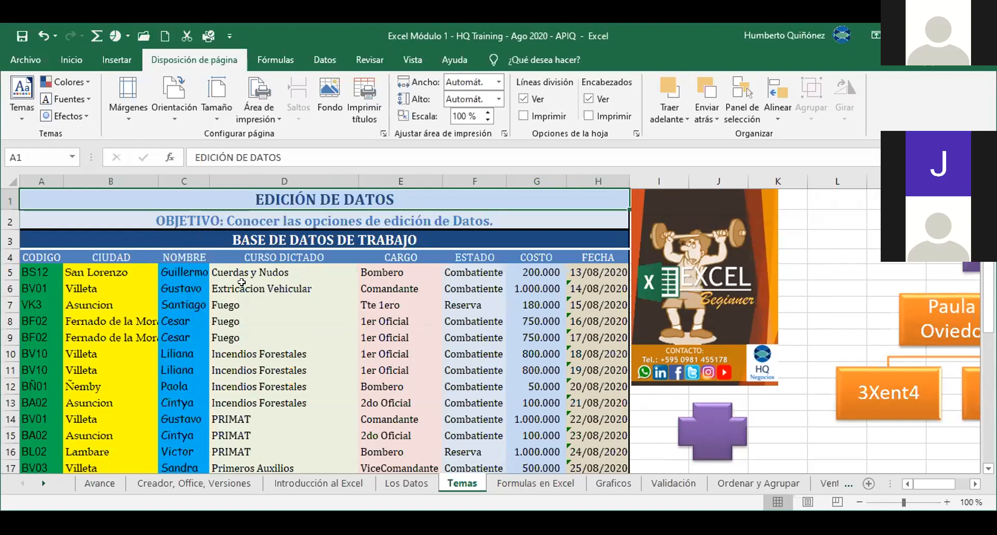
Step: Start unprotecting the sheet from Archivo > Información > Desproteger
{"action": "left_click", "coordinate": [37, 58]}
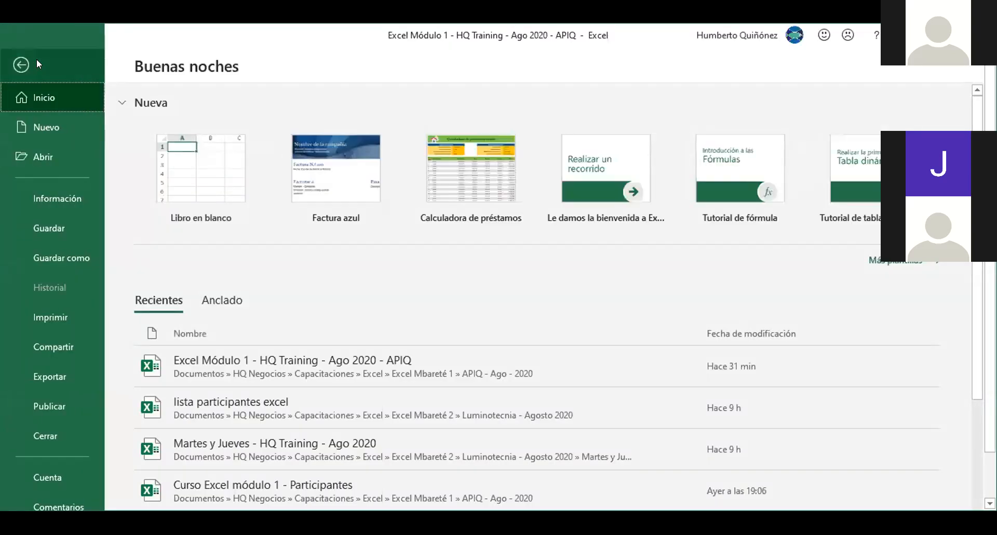
{"action": "left_click", "coordinate": [51, 195]}
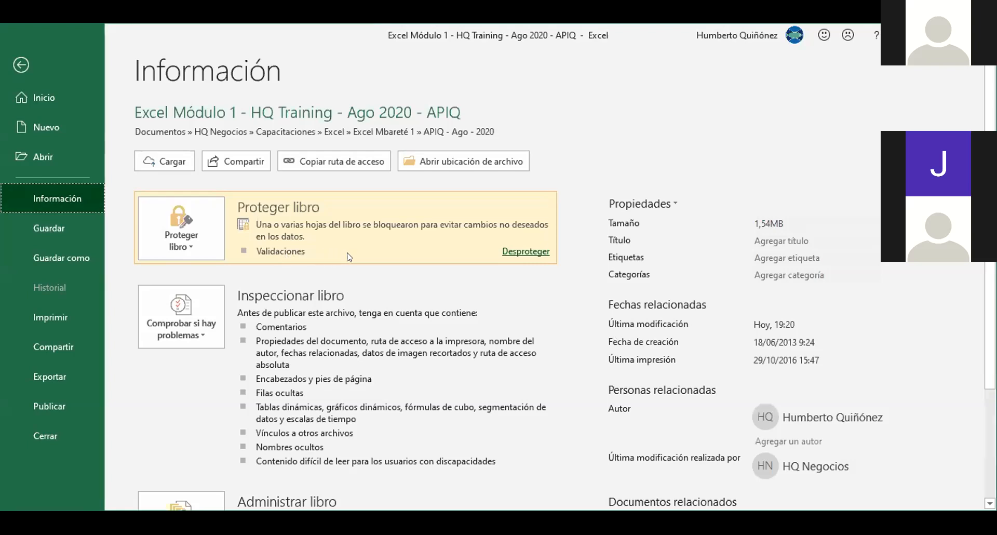
{"action": "left_click", "coordinate": [514, 253]}
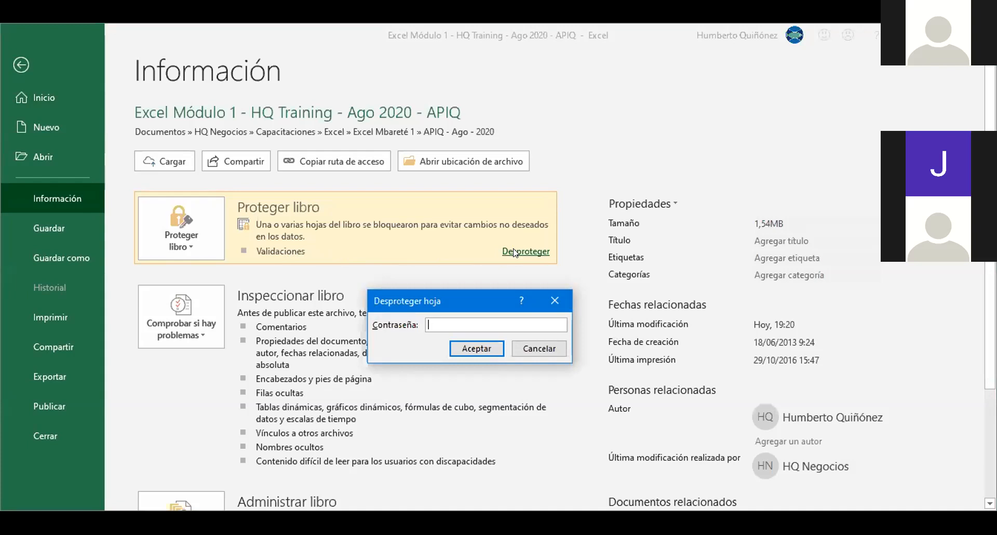
Step: Enter the sheet password to unprotect it and return to the Temas worksheet
{"action": "type", "text": "123"}
{"action": "left_click", "coordinate": [481, 350]}
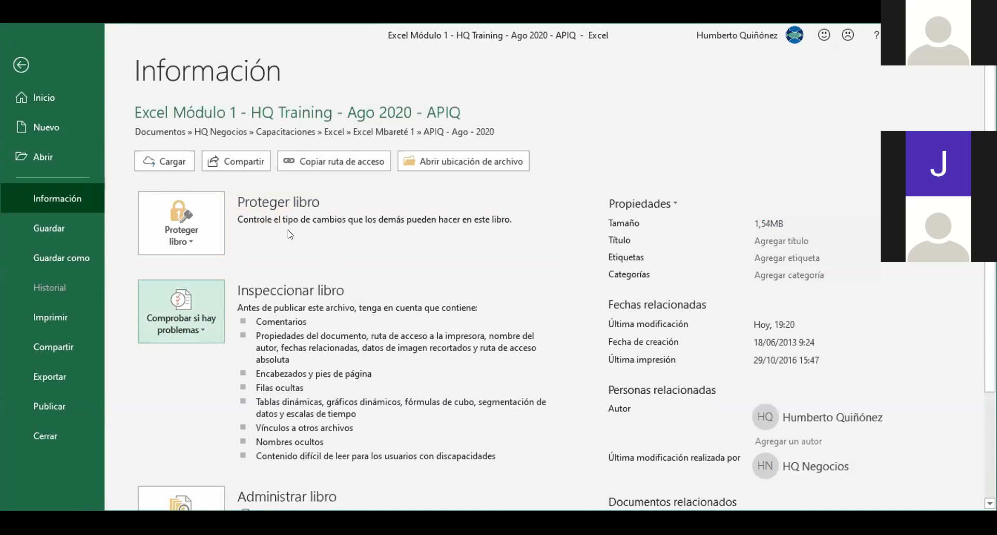
{"action": "left_click", "coordinate": [28, 63]}
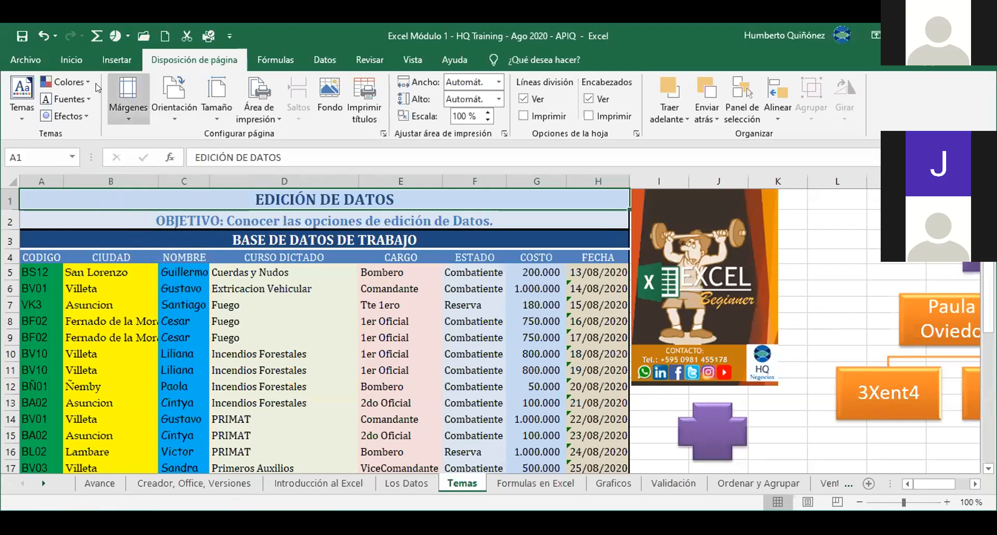
Step: Apply the Con bandas theme to the workbook and select cell D8
{"action": "left_click", "coordinate": [18, 117]}
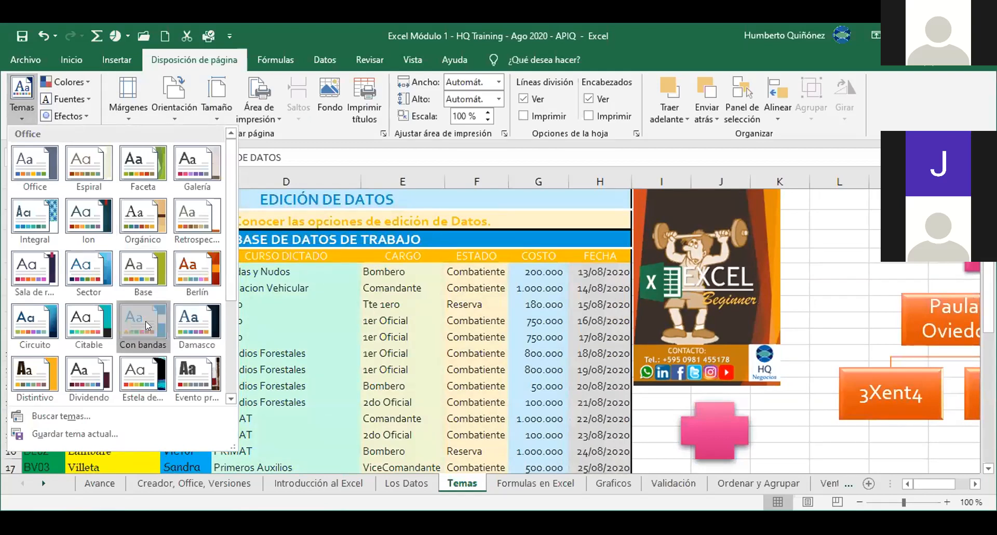
{"action": "left_click", "coordinate": [146, 321]}
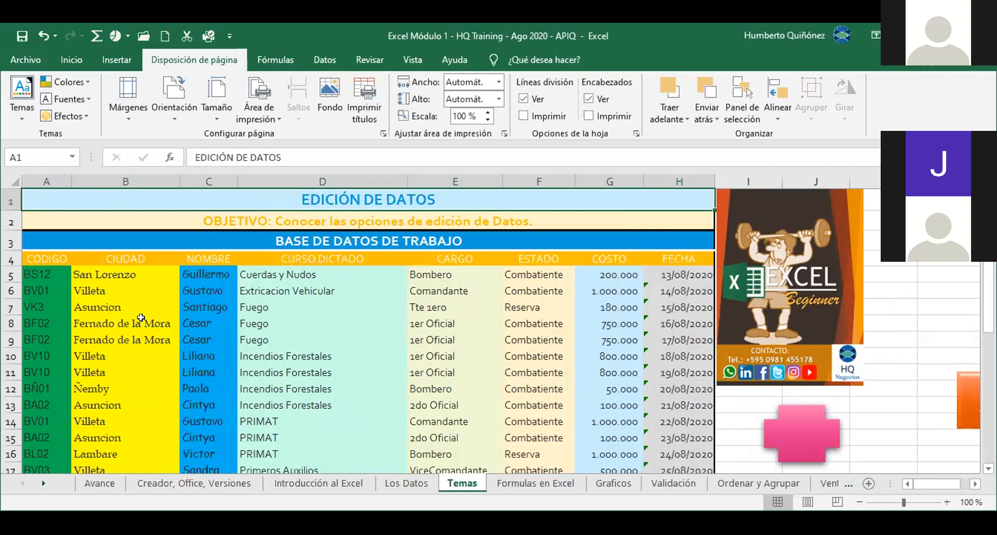
{"action": "left_click", "coordinate": [304, 317]}
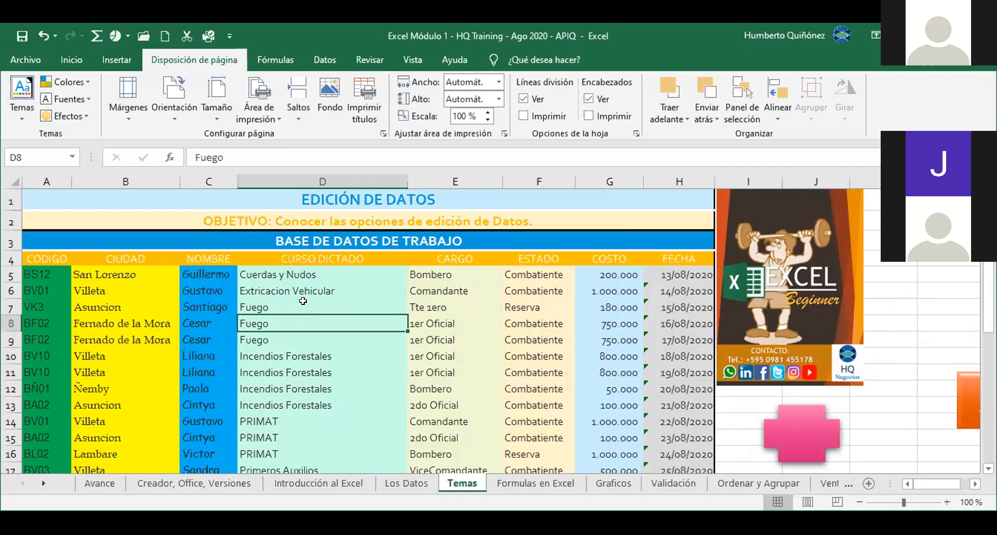
Step: On Inicio, inspect the theme fonts list and fill colour palette without changing anything
{"action": "left_click", "coordinate": [66, 59]}
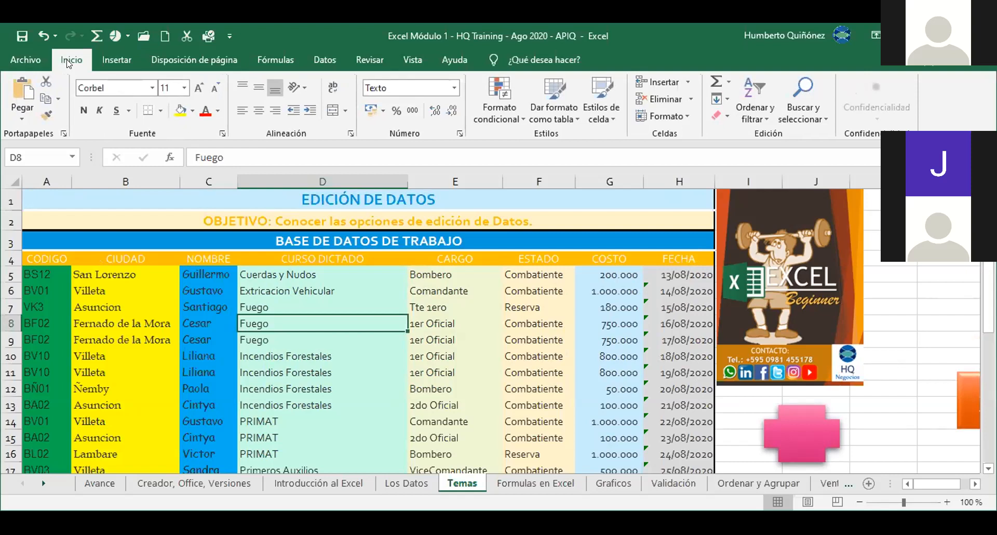
{"action": "left_click", "coordinate": [152, 89]}
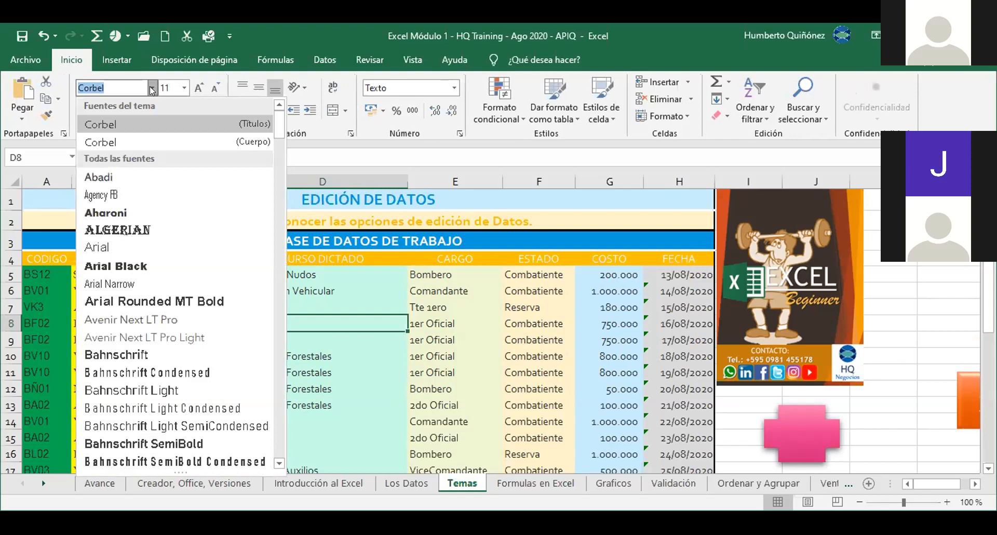
{"action": "left_click", "coordinate": [153, 88]}
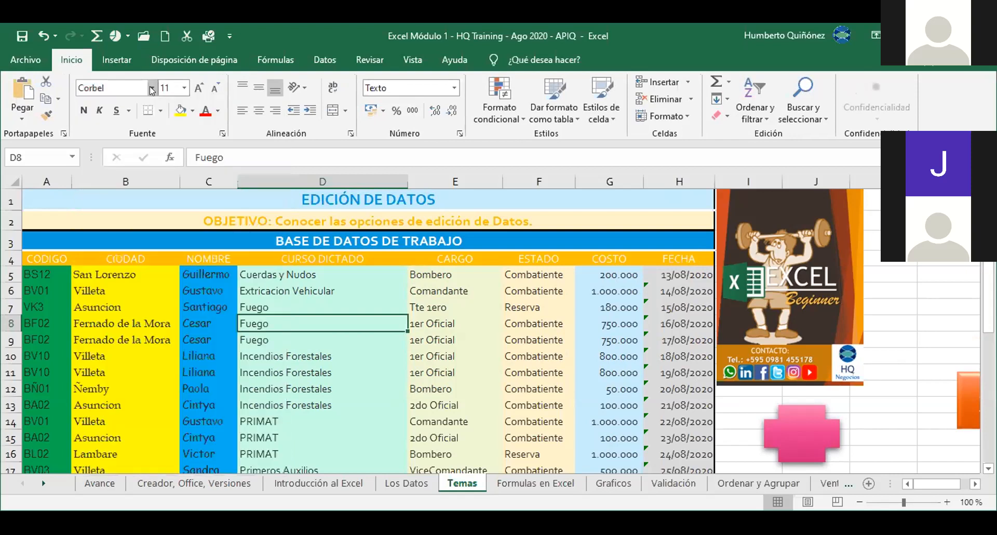
{"action": "left_click", "coordinate": [190, 110]}
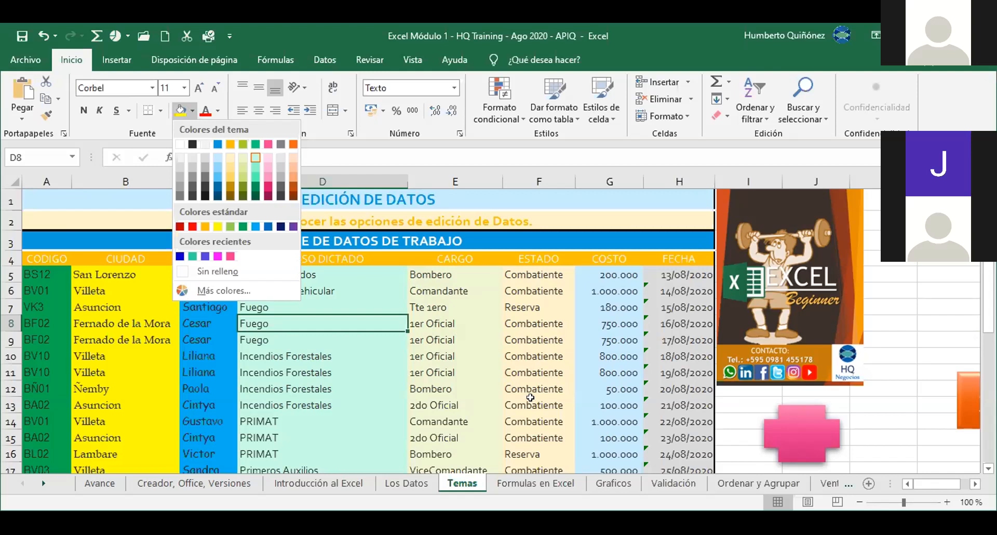
{"action": "key", "text": "Escape"}
Step: Move the active cell through the table and beside the org chart, back to column A
{"action": "key", "text": "Down"}
{"action": "key", "text": "Down"}
{"action": "key", "text": "Down"}
{"action": "key", "text": "Down"}
{"action": "key", "text": "Down"}
{"action": "key", "text": "Down"}
{"action": "key", "text": "Down"}
{"action": "key", "text": "Down"}
{"action": "key", "text": "Down"}
{"action": "key", "text": "Down"}
{"action": "key", "text": "Down"}
{"action": "key", "text": "Down"}
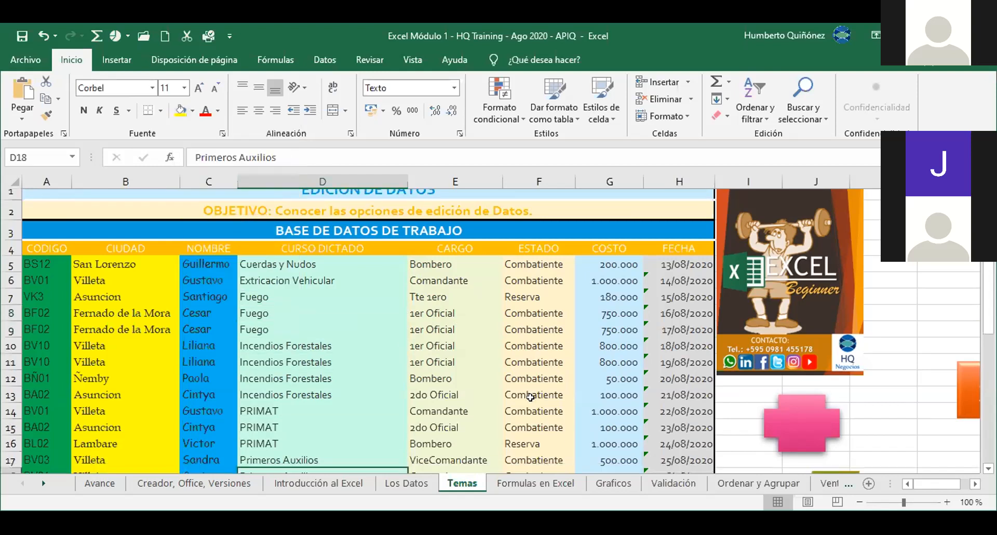
{"action": "key", "text": "Right"}
{"action": "key", "text": "Right"}
{"action": "key", "text": "Right"}
{"action": "key", "text": "Right"}
{"action": "key", "text": "Right"}
{"action": "key", "text": "Right"}
{"action": "key", "text": "Right"}
{"action": "key", "text": "Right"}
{"action": "key", "text": "Right"}
{"action": "key", "text": "Down"}
{"action": "key", "text": "Down"}
{"action": "key", "text": "Down"}
{"action": "key", "text": "Down"}
{"action": "key", "text": "Down"}
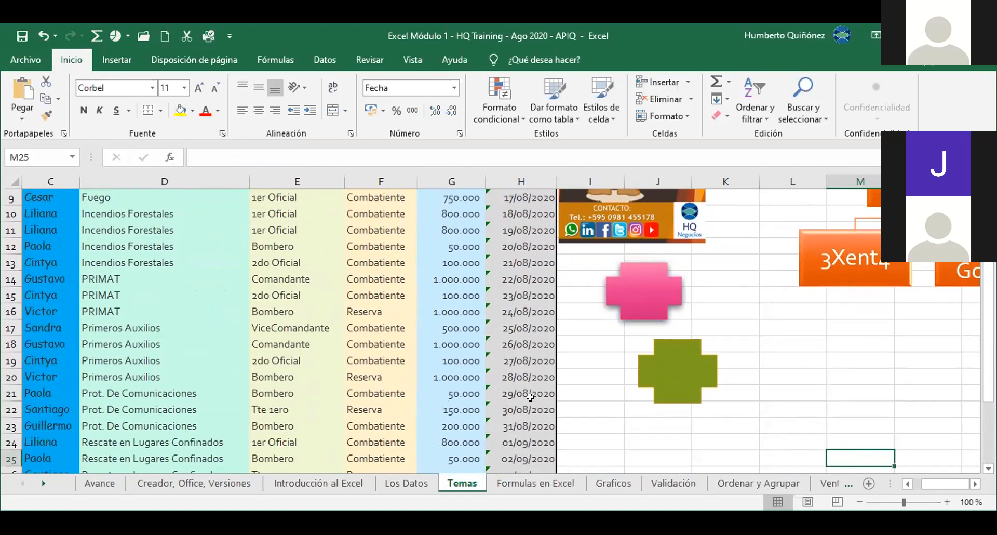
{"action": "key", "text": "Right"}
{"action": "key", "text": "Right"}
{"action": "key", "text": "Right"}
{"action": "key", "text": "Right"}
{"action": "key", "text": "Right"}
{"action": "key", "text": "Right"}
{"action": "key", "text": "Right"}
{"action": "key", "text": "Up"}
{"action": "key", "text": "Up"}
{"action": "key", "text": "Up"}
{"action": "key", "text": "Up"}
{"action": "key", "text": "Up"}
{"action": "key", "text": "Up"}
{"action": "key", "text": "Up"}
{"action": "key", "text": "Up"}
{"action": "key", "text": "Up"}
{"action": "key", "text": "Up"}
{"action": "key", "text": "Up"}
{"action": "key", "text": "Up"}
{"action": "key", "text": "Up"}
{"action": "key", "text": "Up"}
{"action": "key", "text": "Up"}
{"action": "key", "text": "Up"}
{"action": "key", "text": "Up"}
{"action": "key", "text": "Up"}
{"action": "key", "text": "Up"}
{"action": "key", "text": "Up"}
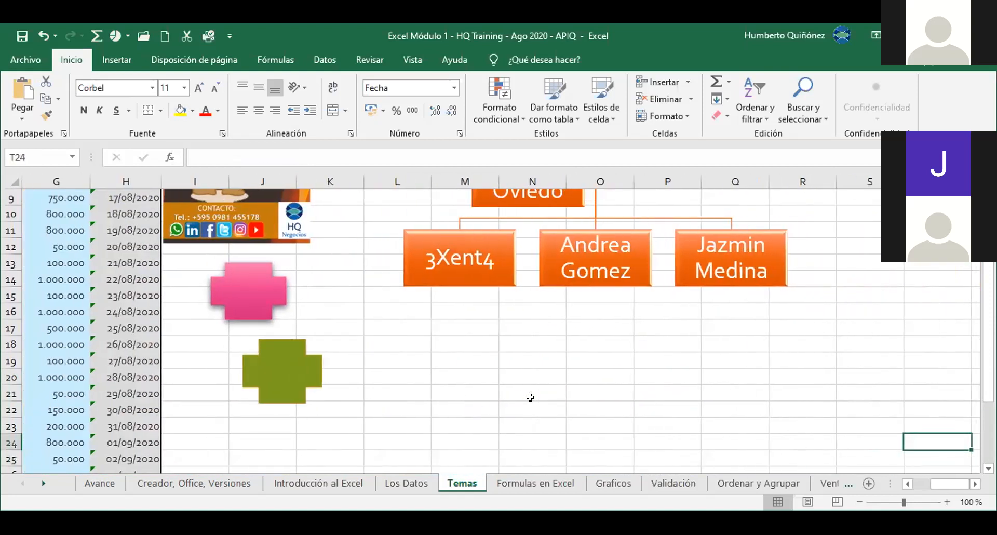
{"action": "key", "text": "Down"}
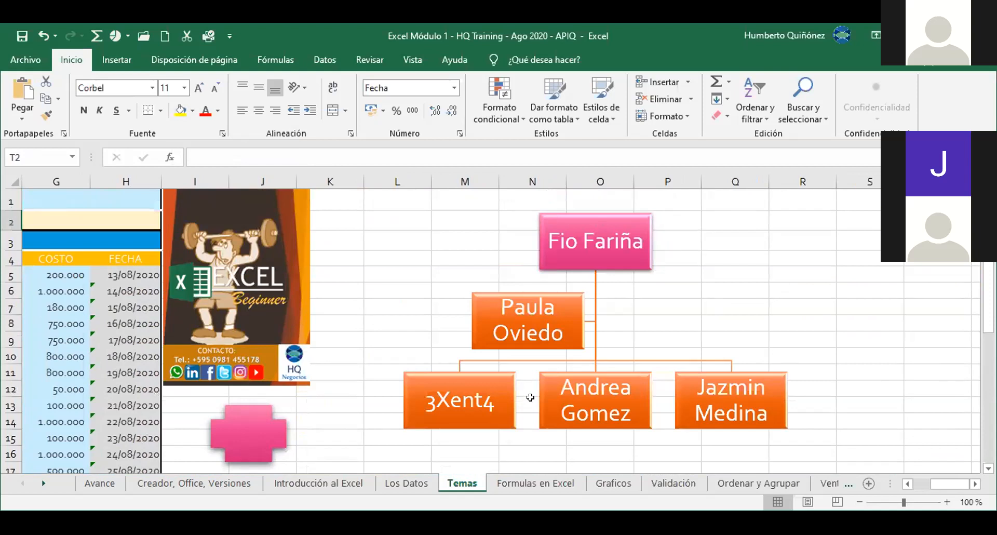
{"action": "key", "text": "Down"}
{"action": "key", "text": "Down"}
{"action": "key", "text": "Down"}
{"action": "key", "text": "Down"}
{"action": "key", "text": "Down"}
{"action": "key", "text": "Down"}
{"action": "key", "text": "Down"}
{"action": "key", "text": "Down"}
{"action": "key", "text": "Down"}
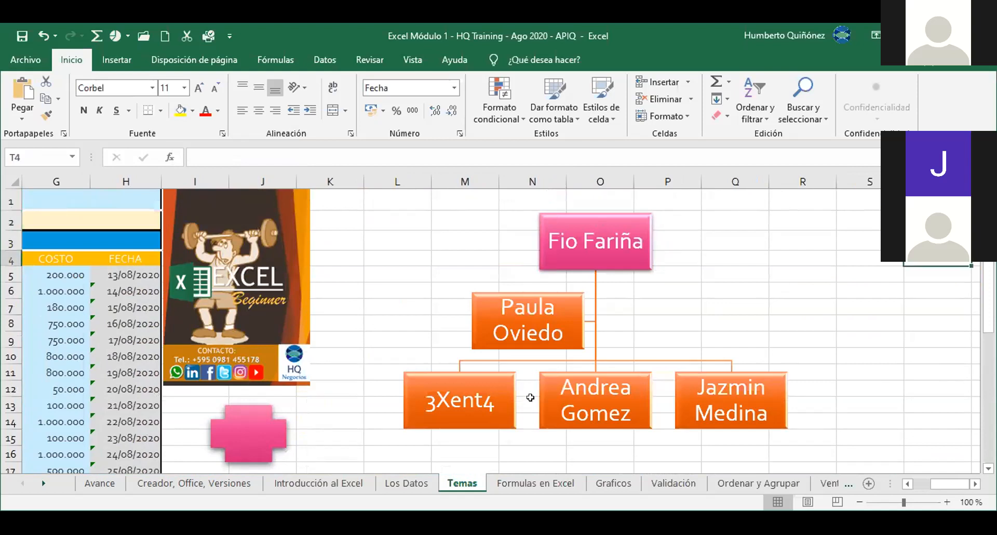
{"action": "key", "text": "Down"}
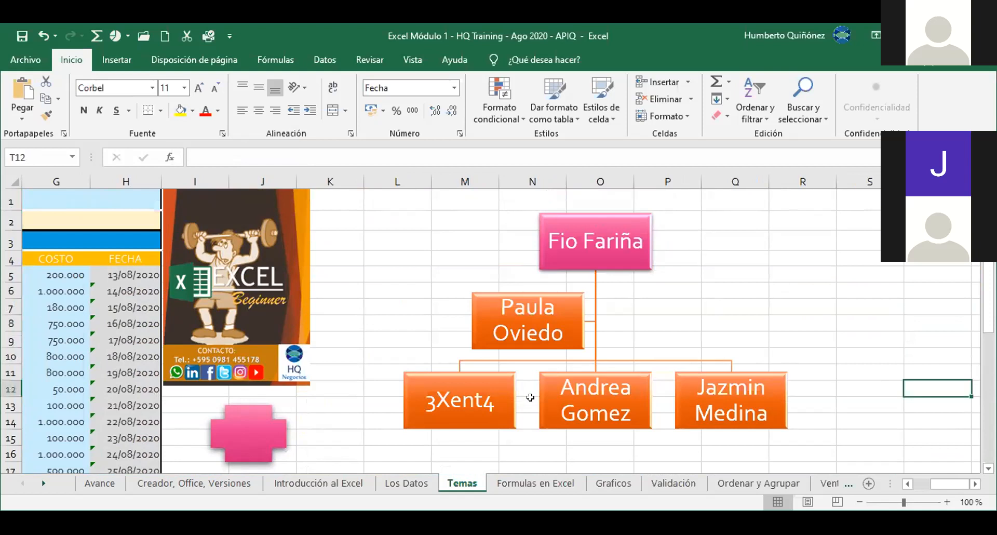
{"action": "key", "text": "Left"}
{"action": "key", "text": "Left"}
{"action": "key", "text": "Left"}
{"action": "key", "text": "Left"}
{"action": "key", "text": "Left"}
{"action": "key", "text": "Left"}
{"action": "key", "text": "Left"}
{"action": "key", "text": "Left"}
{"action": "key", "text": "Left"}
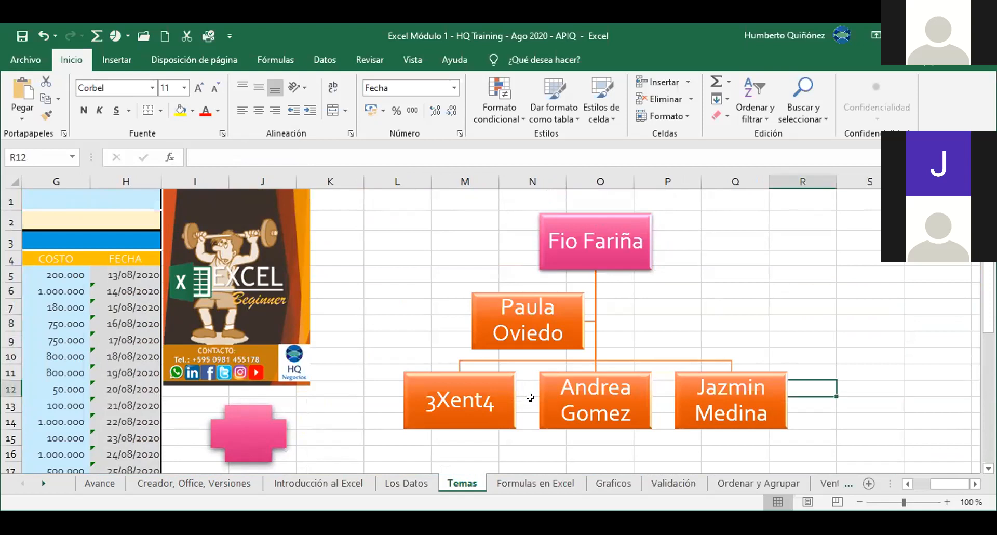
{"action": "key", "text": "Left"}
{"action": "key", "text": "Left"}
{"action": "key", "text": "Left"}
{"action": "key", "text": "Left"}
{"action": "key", "text": "Left"}
{"action": "key", "text": "Left"}
{"action": "key", "text": "Left"}
{"action": "key", "text": "Left"}
{"action": "key", "text": "Left"}
{"action": "key", "text": "Left"}
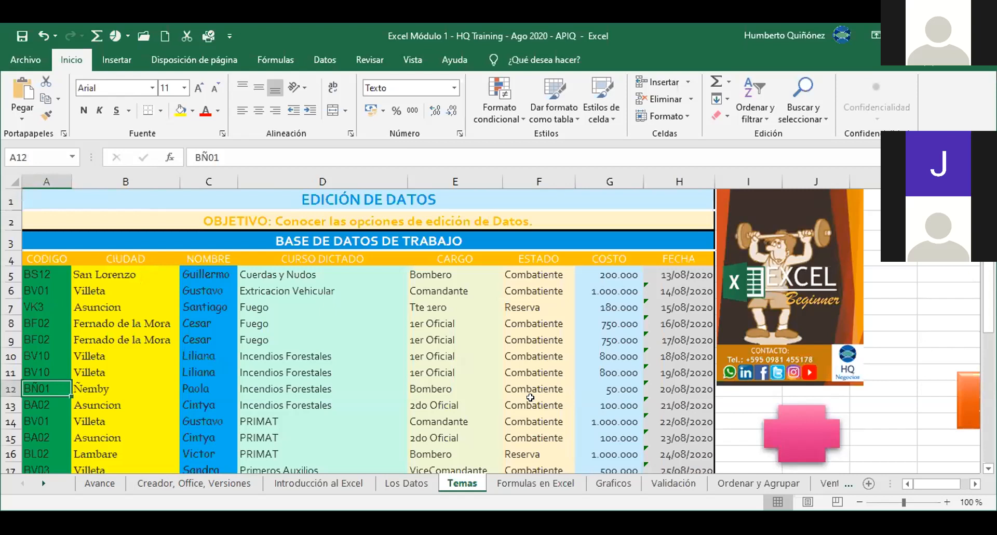
Step: Check the fill colour palette repeatedly while moving to cells B7 and C9, applying no colour
{"action": "key", "text": "Up"}
{"action": "key", "text": "Up"}
{"action": "key", "text": "Up"}
{"action": "key", "text": "Up"}
{"action": "key", "text": "Up"}
{"action": "key", "text": "Up"}
{"action": "key", "text": "Up"}
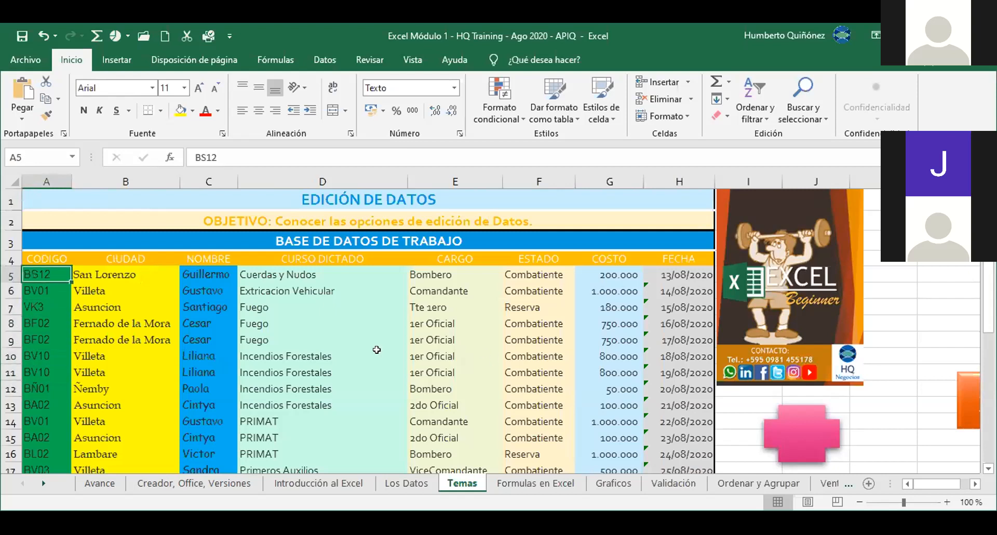
{"action": "left_click", "coordinate": [191, 111]}
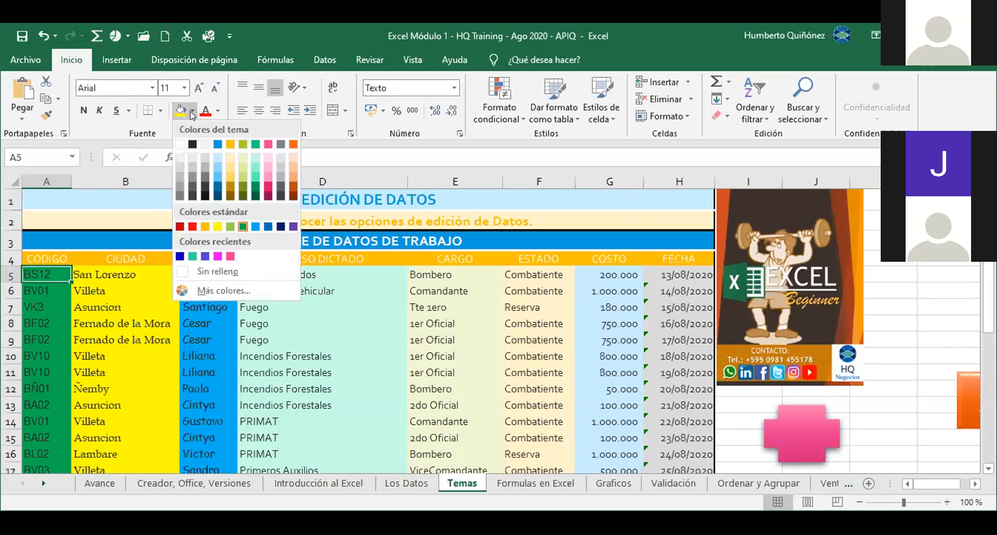
{"action": "left_click", "coordinate": [191, 111]}
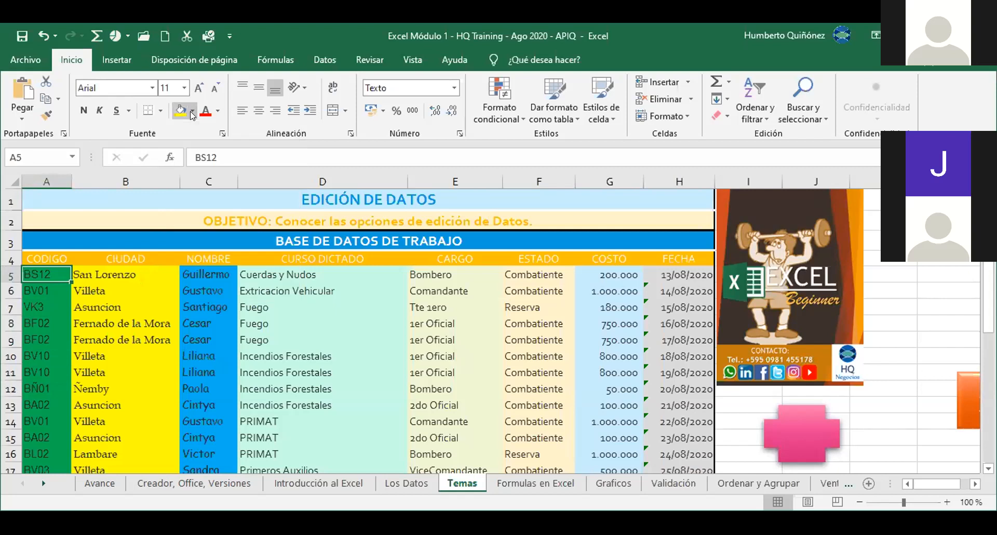
{"action": "left_click", "coordinate": [128, 305]}
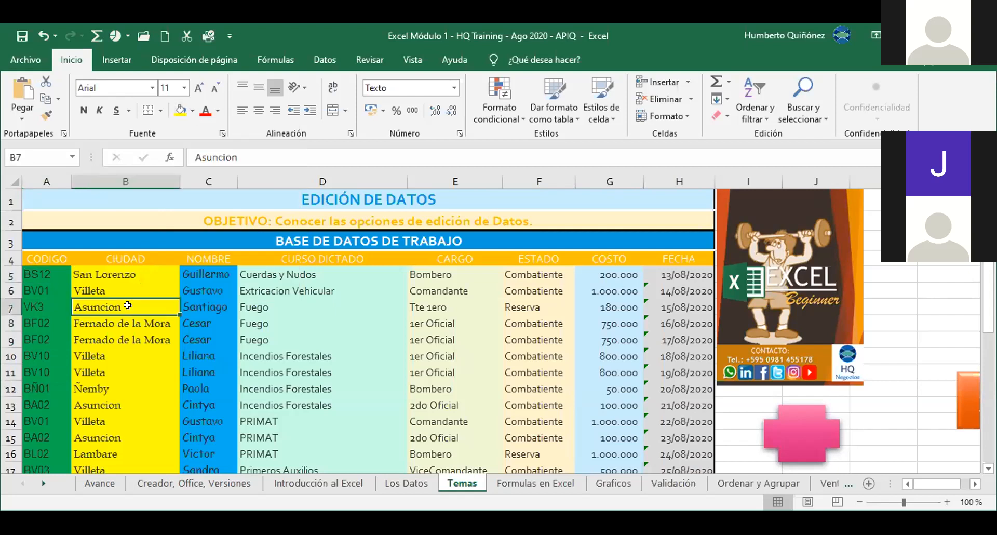
{"action": "left_click", "coordinate": [192, 110]}
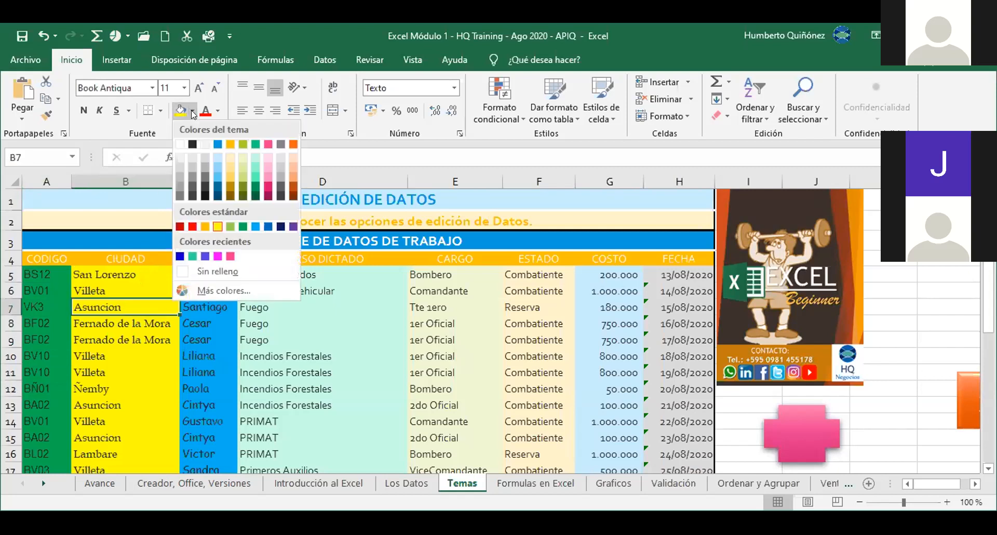
{"action": "left_click", "coordinate": [192, 110]}
{"action": "key", "text": "Right"}
{"action": "key", "text": "Down"}
{"action": "key", "text": "Down"}
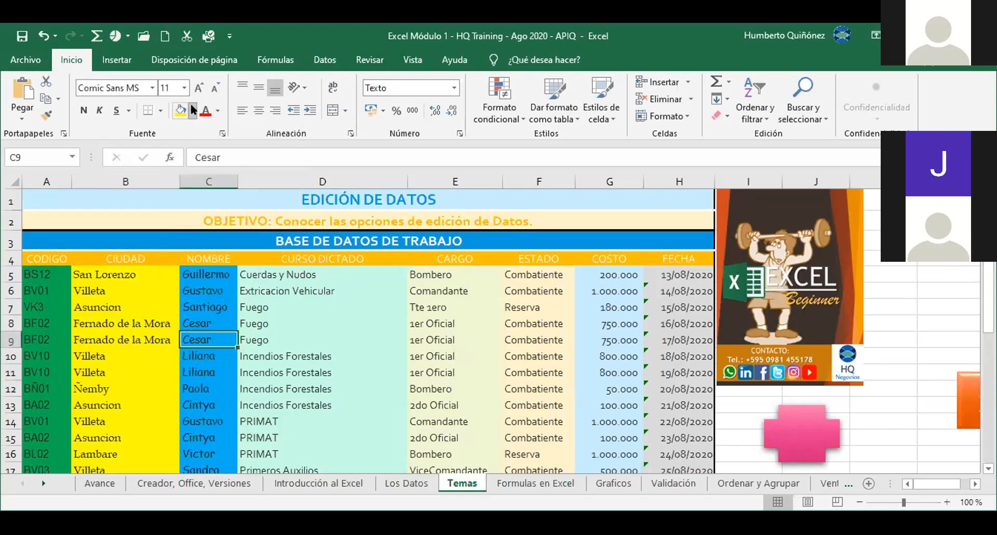
{"action": "left_click", "coordinate": [192, 109]}
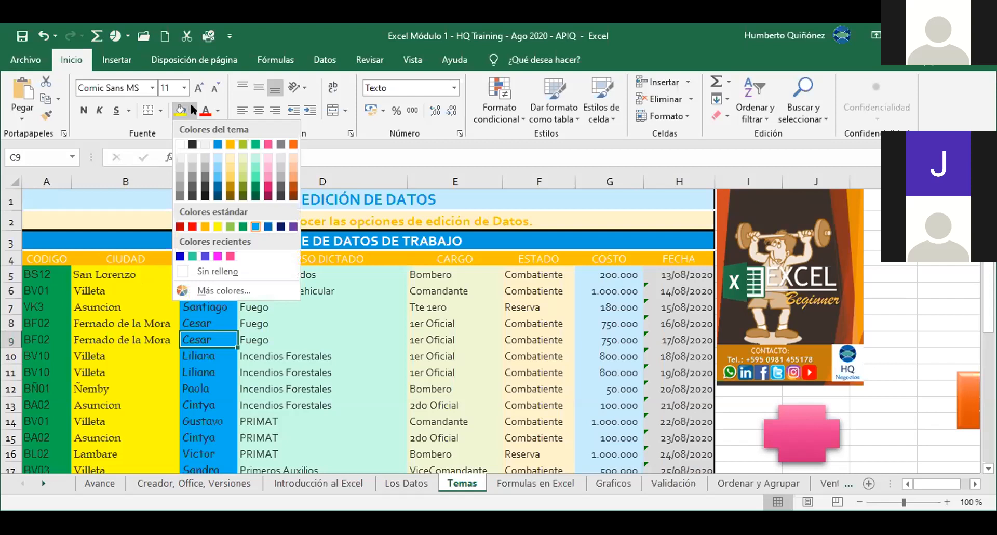
{"action": "left_click", "coordinate": [191, 104]}
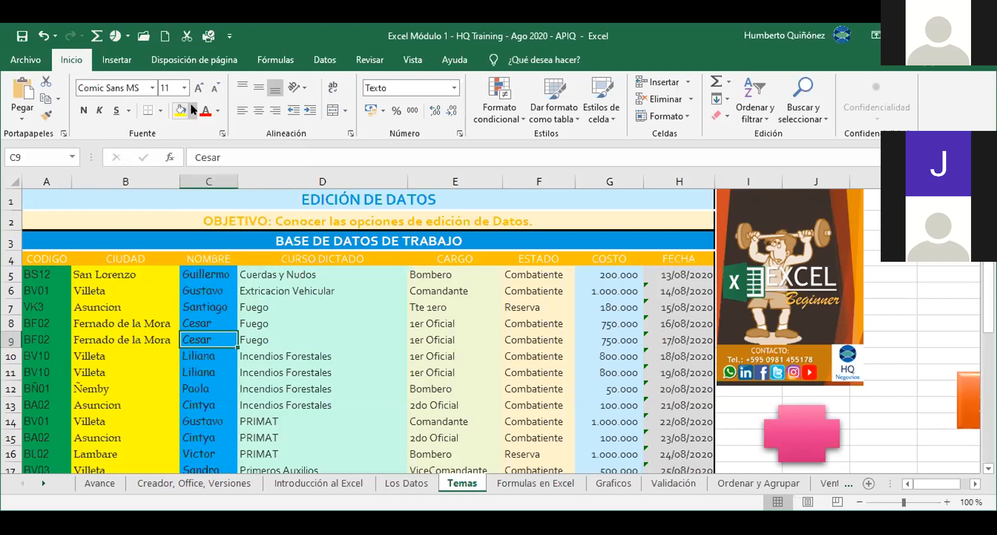
Step: Select cells B9, A7 and B7, then switch via Los Datos and Introducción al Excel to Creador, Office, Versiones
{"action": "left_click", "coordinate": [137, 335]}
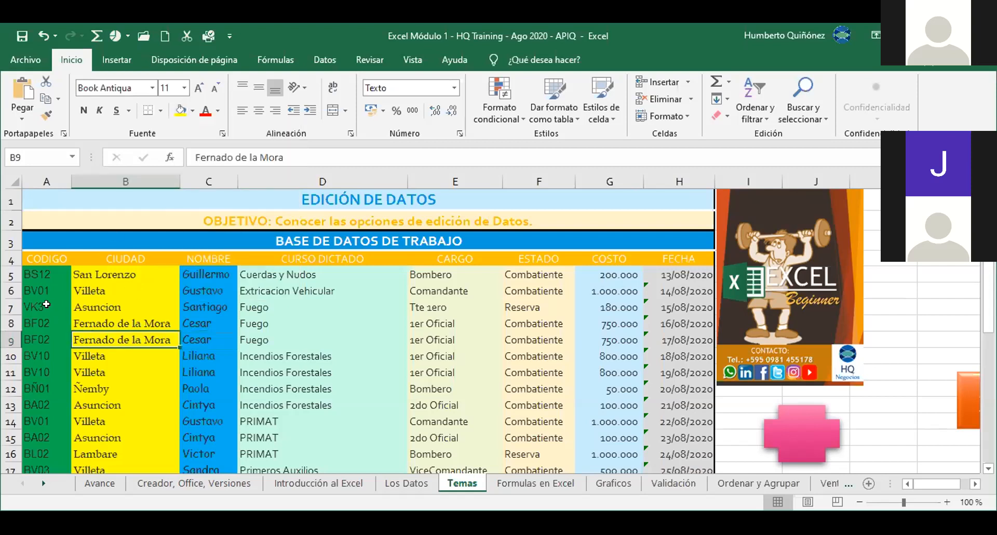
{"action": "left_click", "coordinate": [46, 305]}
{"action": "left_click", "coordinate": [86, 302]}
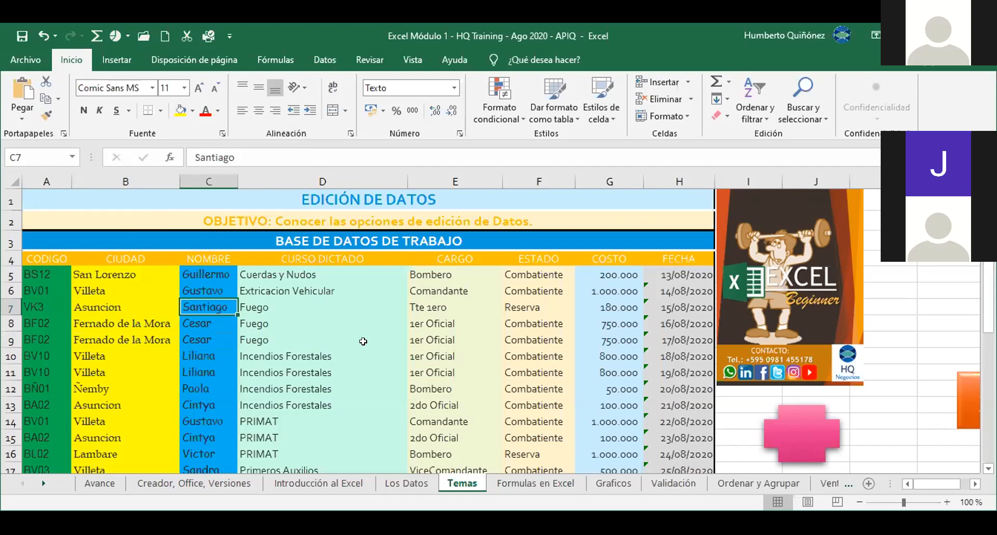
{"action": "left_click", "coordinate": [395, 485]}
{"action": "left_click", "coordinate": [349, 483]}
{"action": "left_click", "coordinate": [240, 481]}
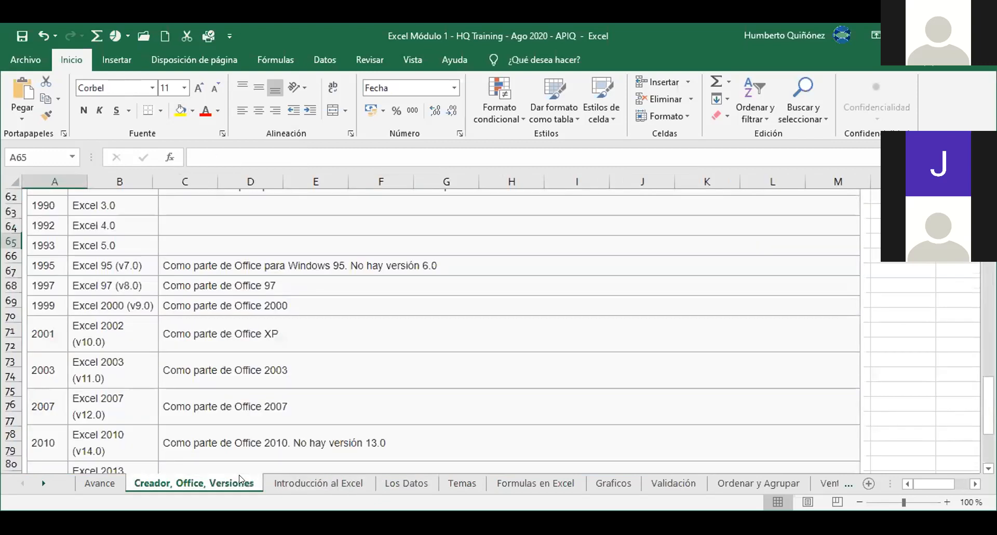
Step: Look through the sheets from Avance to Formato Condicional, ending back on the Temas sheet
{"action": "left_click", "coordinate": [109, 488]}
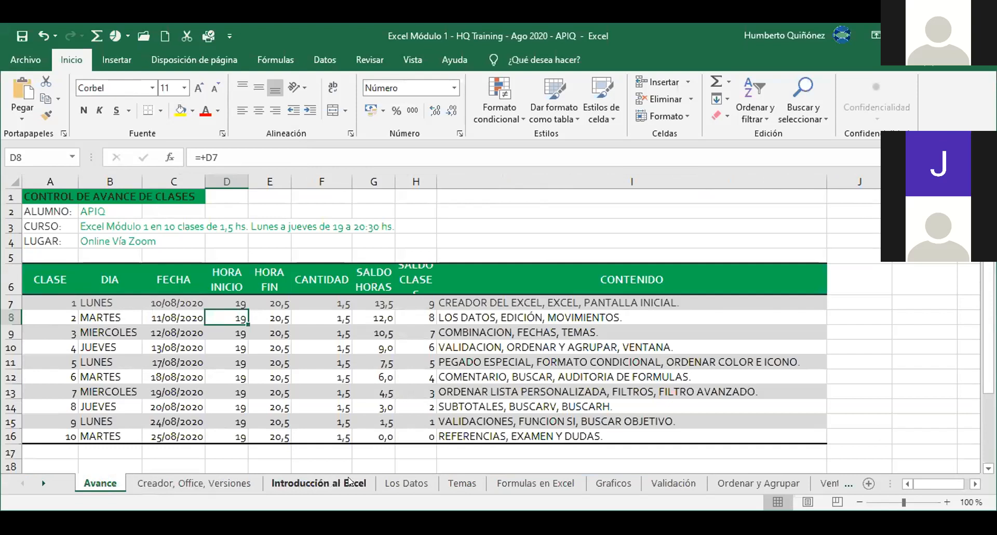
{"action": "left_click", "coordinate": [527, 483]}
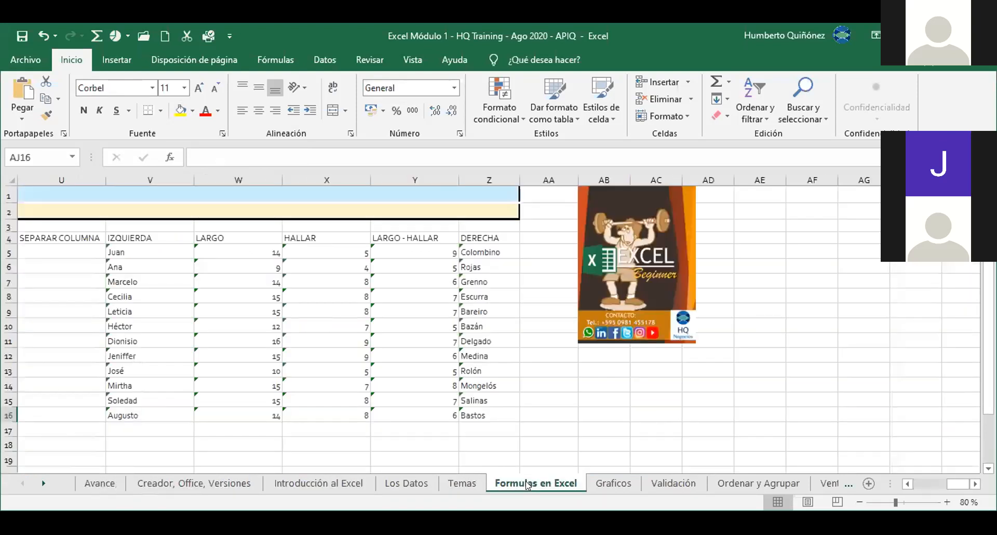
{"action": "left_click", "coordinate": [617, 483]}
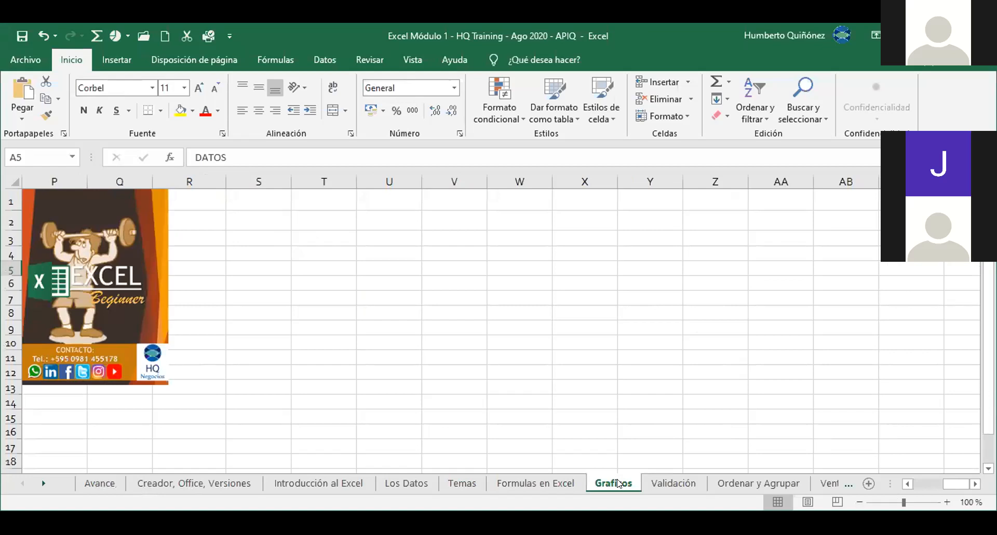
{"action": "left_click", "coordinate": [673, 484]}
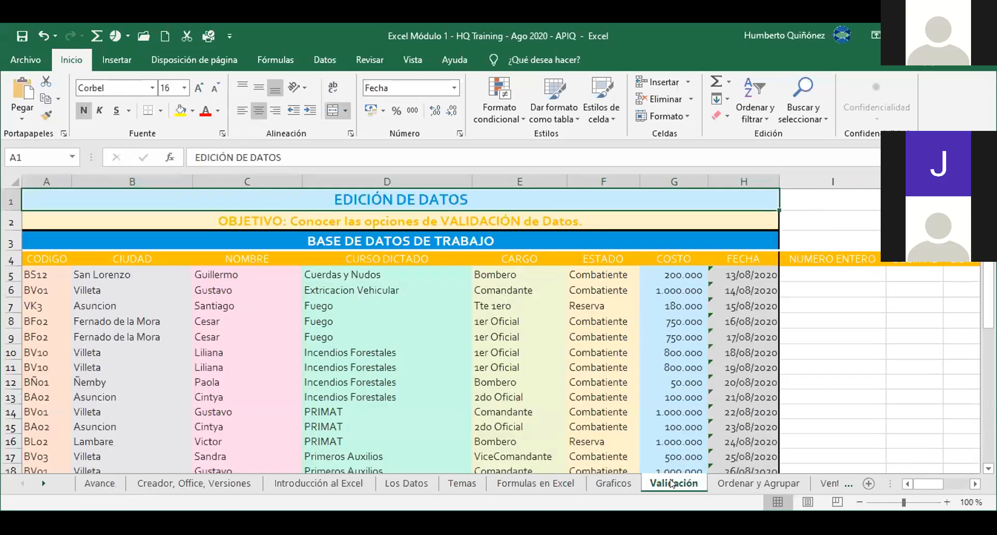
{"action": "left_click", "coordinate": [728, 484]}
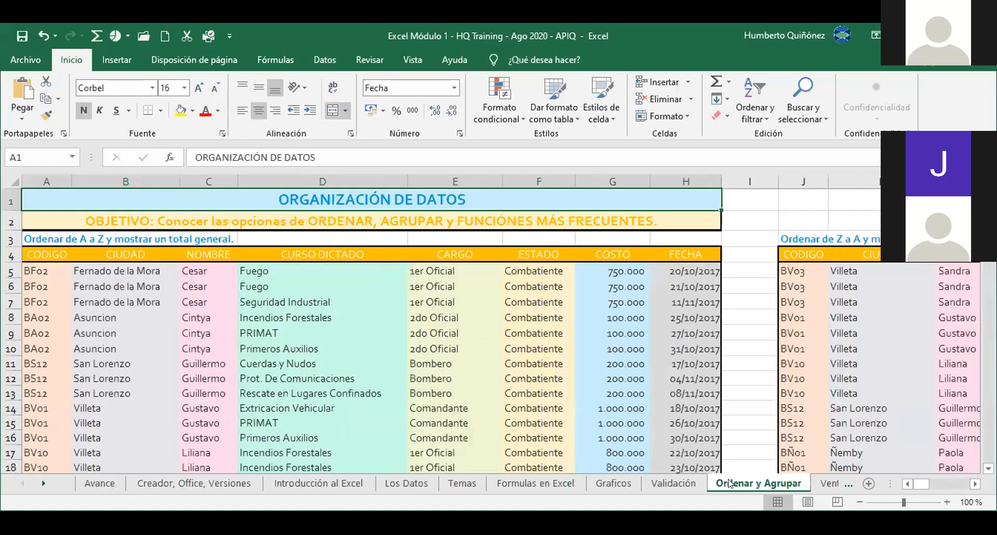
{"action": "left_click", "coordinate": [814, 483]}
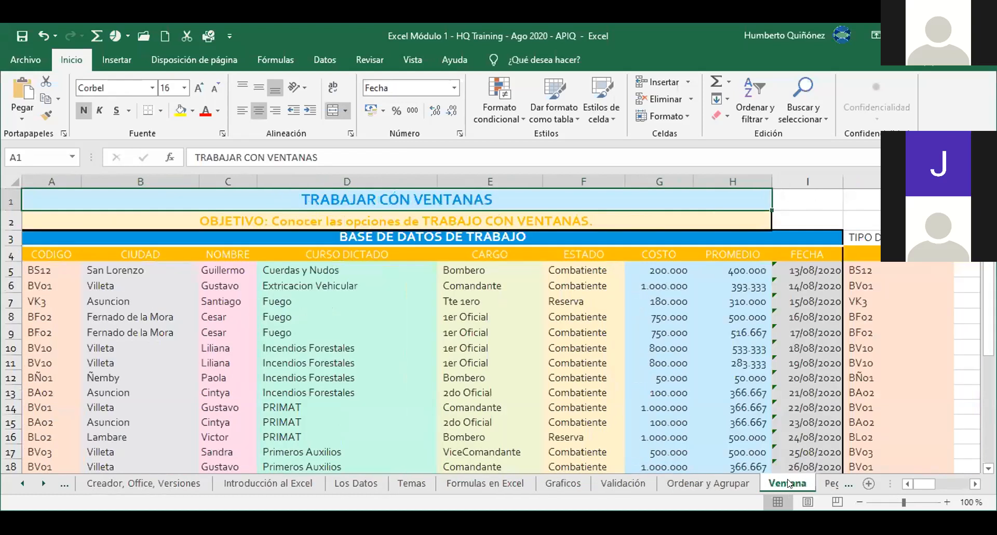
{"action": "left_click", "coordinate": [832, 484]}
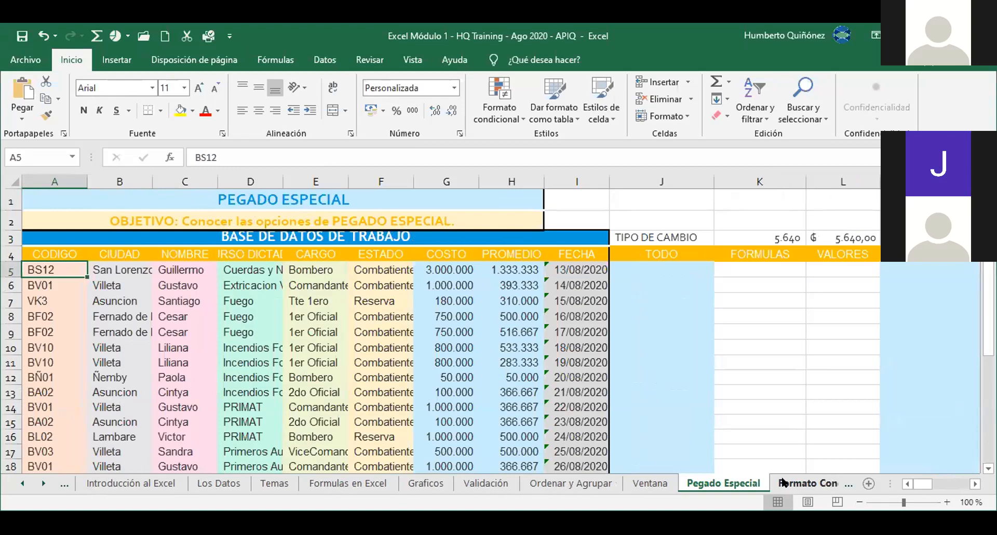
{"action": "left_click", "coordinate": [784, 482]}
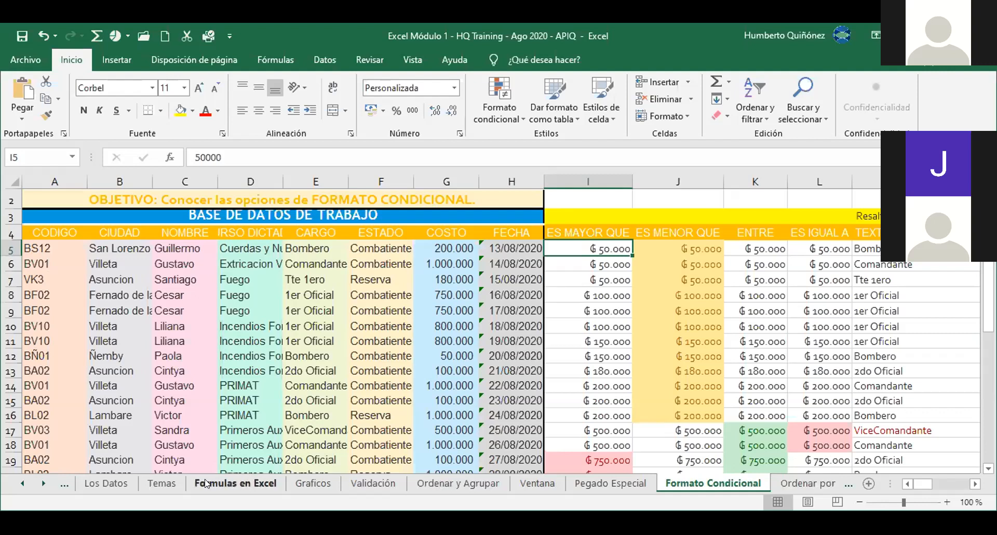
{"action": "left_click", "coordinate": [171, 484]}
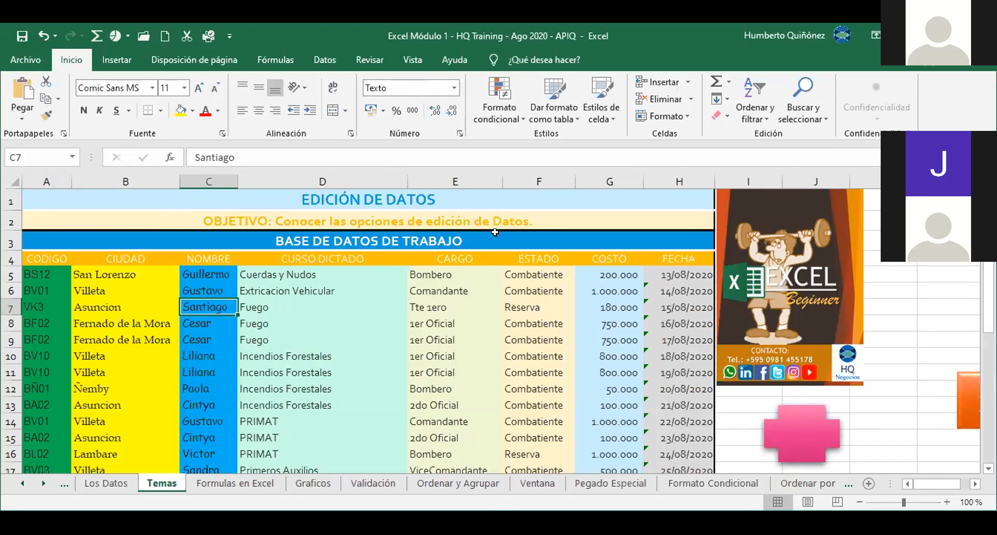
{"action": "left_click", "coordinate": [559, 111]}
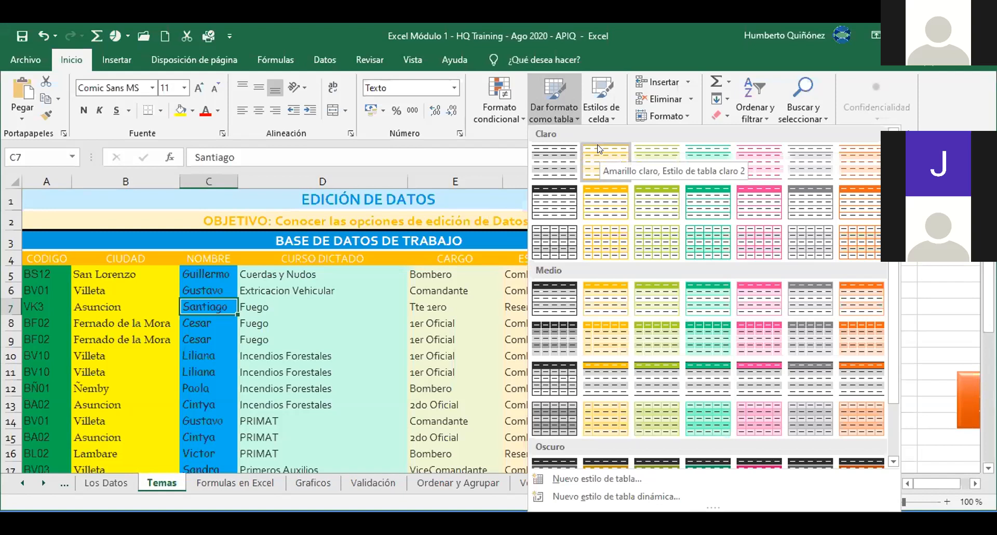
{"action": "key", "text": "Escape"}
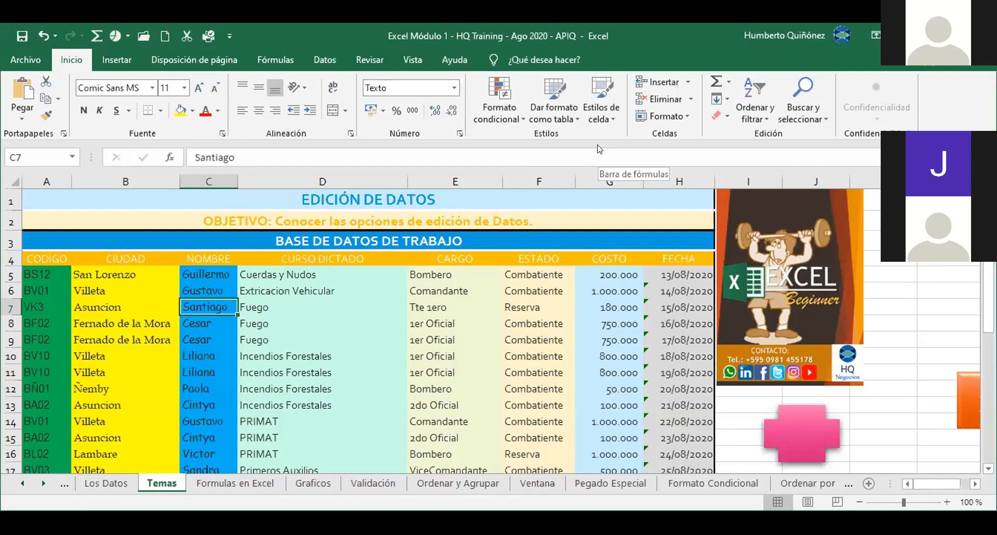
{"action": "left_click", "coordinate": [254, 310]}
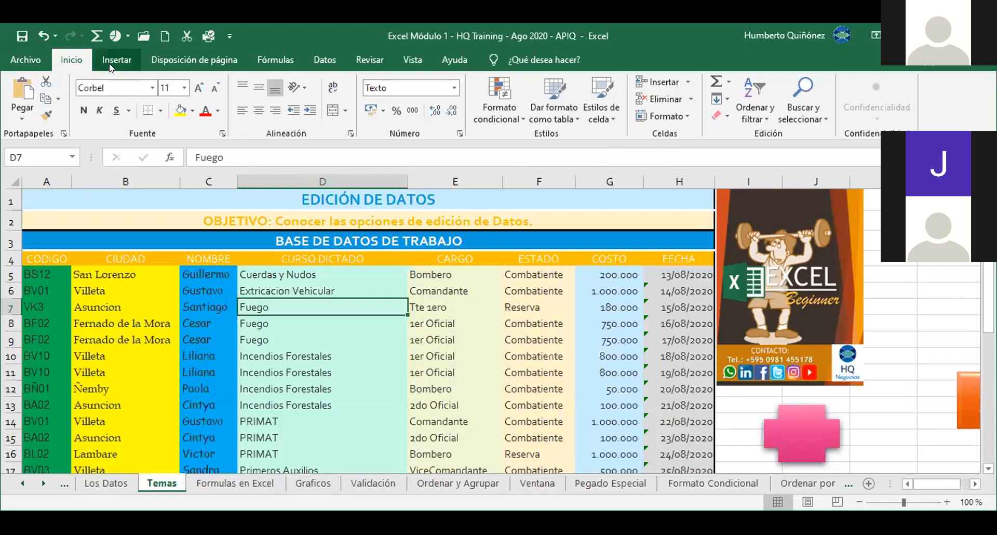
Step: Apply a workbook theme from the Page Layout Themes gallery, then undo it
{"action": "left_click", "coordinate": [156, 58]}
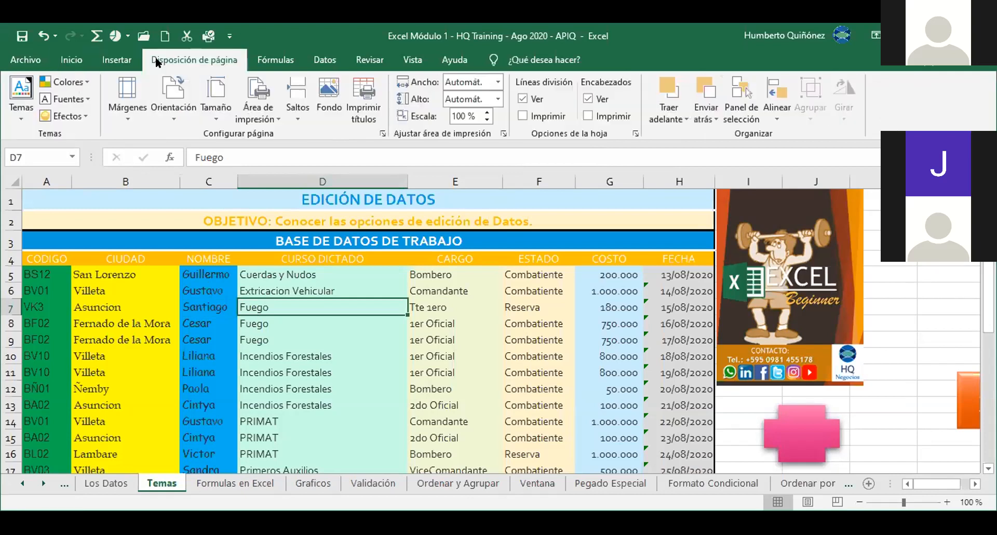
{"action": "left_click", "coordinate": [24, 112]}
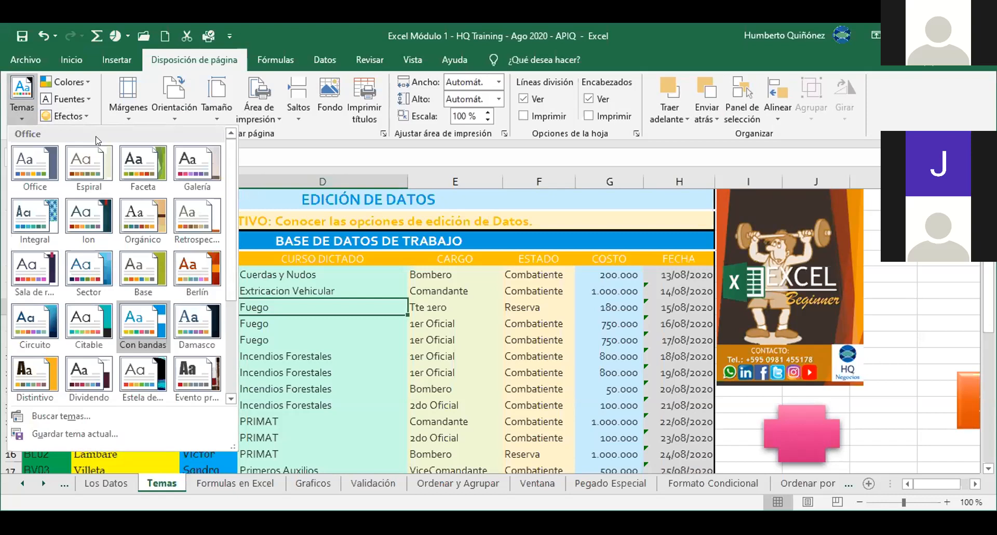
{"action": "left_click", "coordinate": [374, 304]}
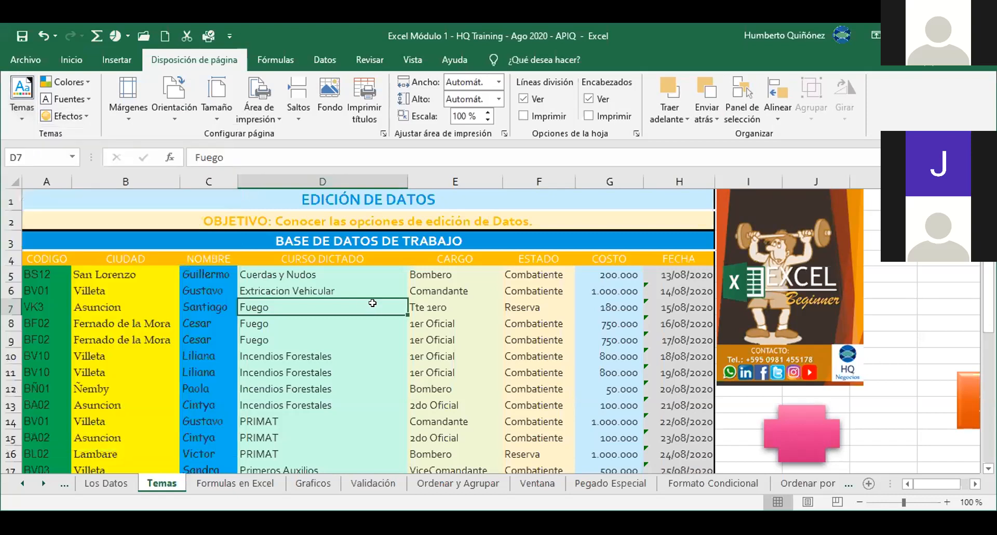
{"action": "left_click", "coordinate": [37, 33]}
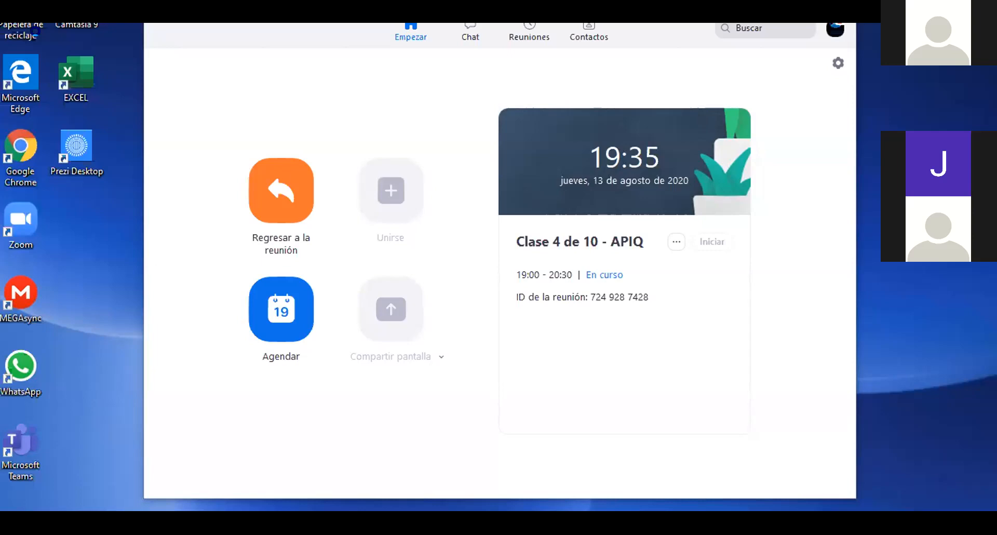
Step: Switch from the Zoom home window back to the Excel workbook with Alt+Tab
{"action": "key", "text": "alt+Tab"}
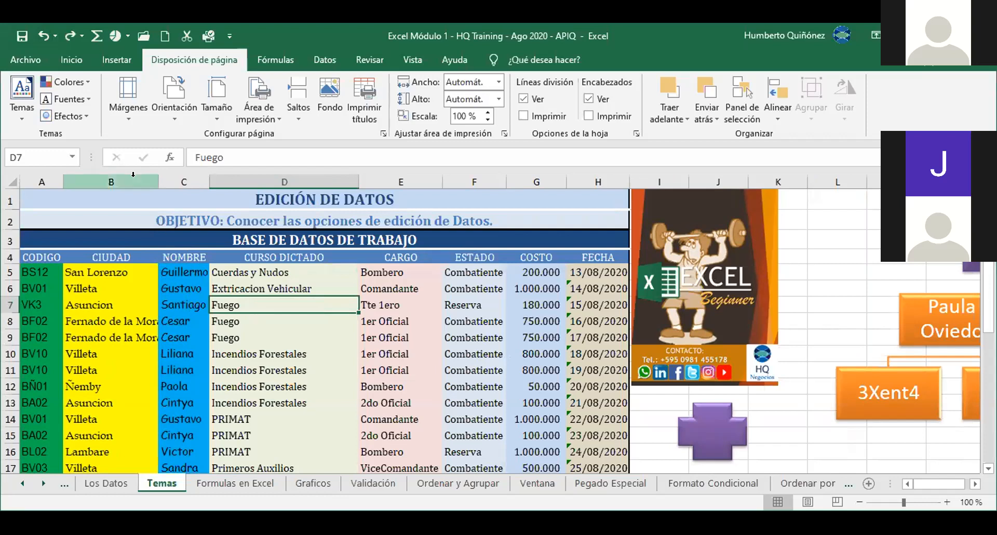
Step: Open the Colors dropdown in the Page Layout Themes group
{"action": "left_click", "coordinate": [88, 81]}
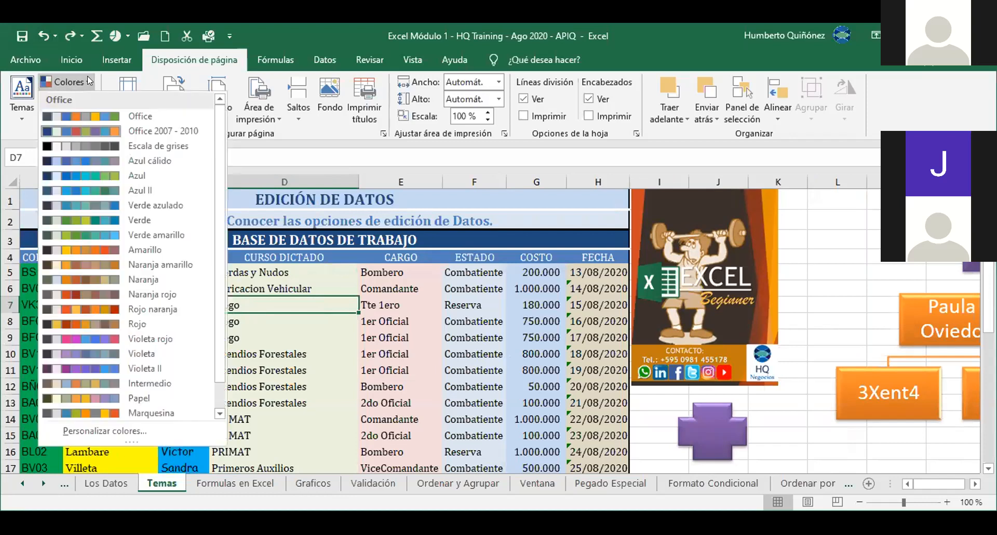
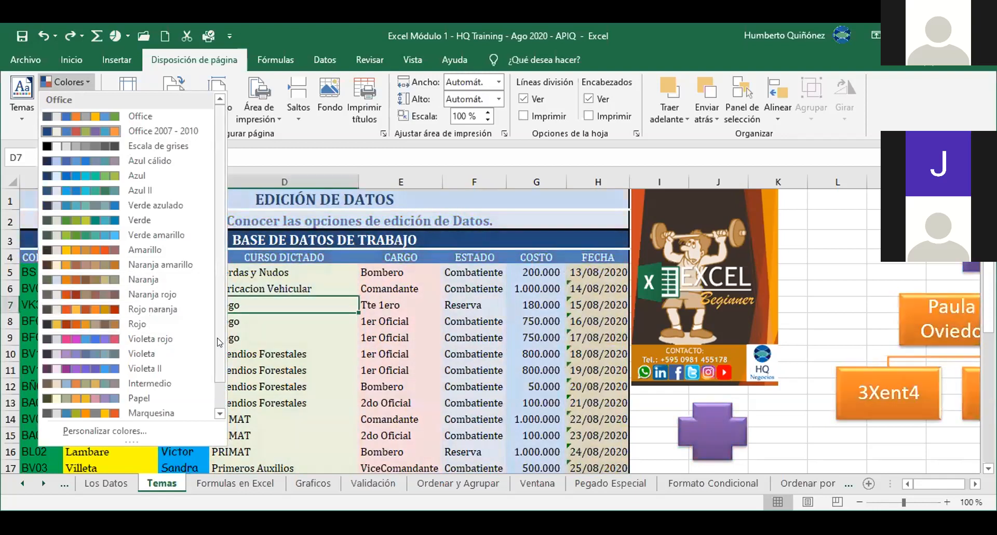
Step: From the Colors gallery, start a new custom theme colour set named Personalizado 1
{"action": "scroll", "coordinate": [217, 376], "scroll_direction": "down", "scroll_amount": 2}
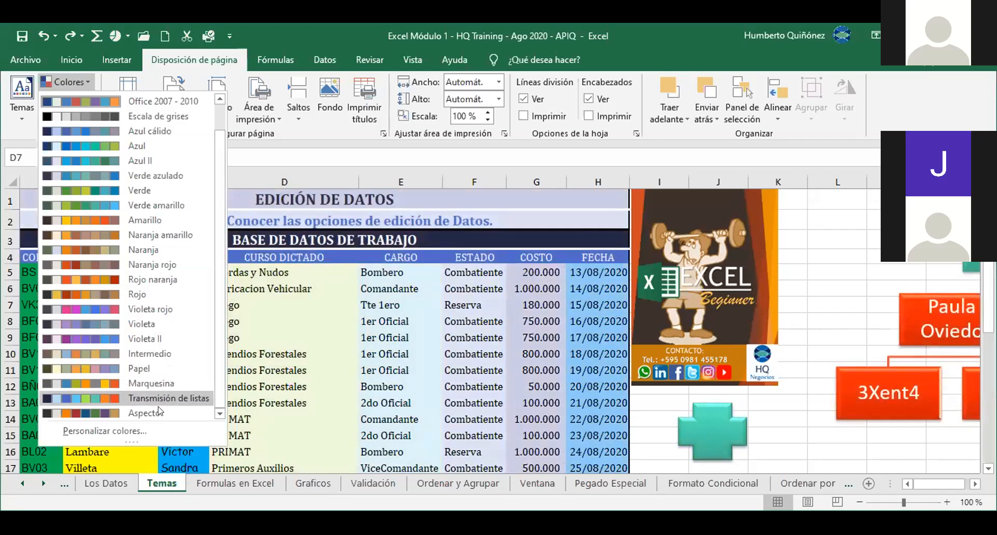
{"action": "left_click", "coordinate": [130, 430]}
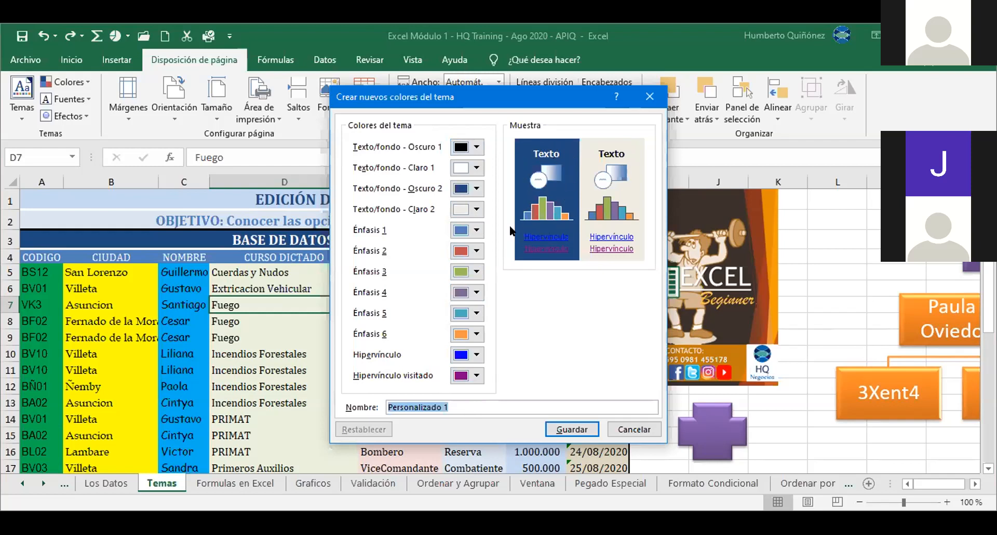
Step: Make the Text/Background Dark 2 colour yellow from the Standard Colors
{"action": "left_click", "coordinate": [477, 189]}
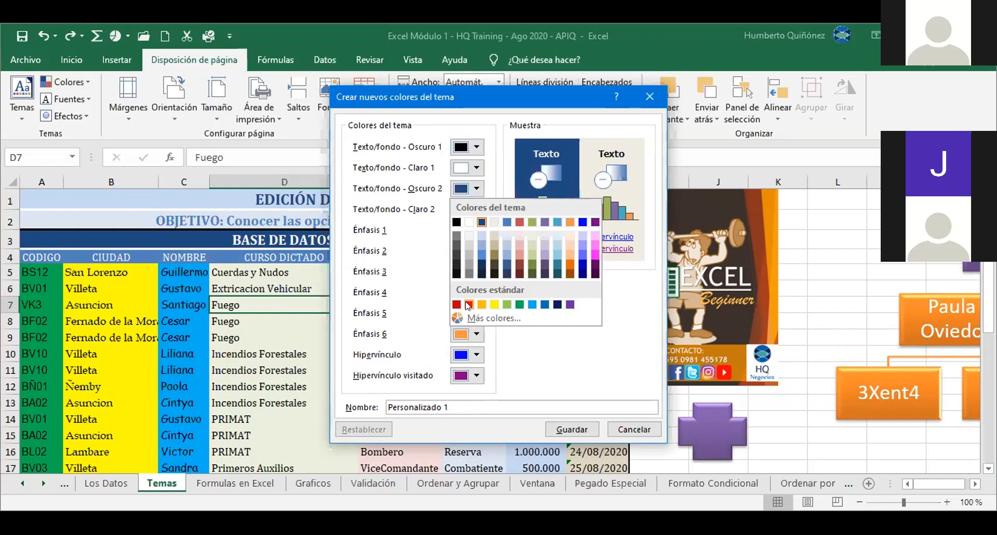
{"action": "left_click", "coordinate": [494, 305]}
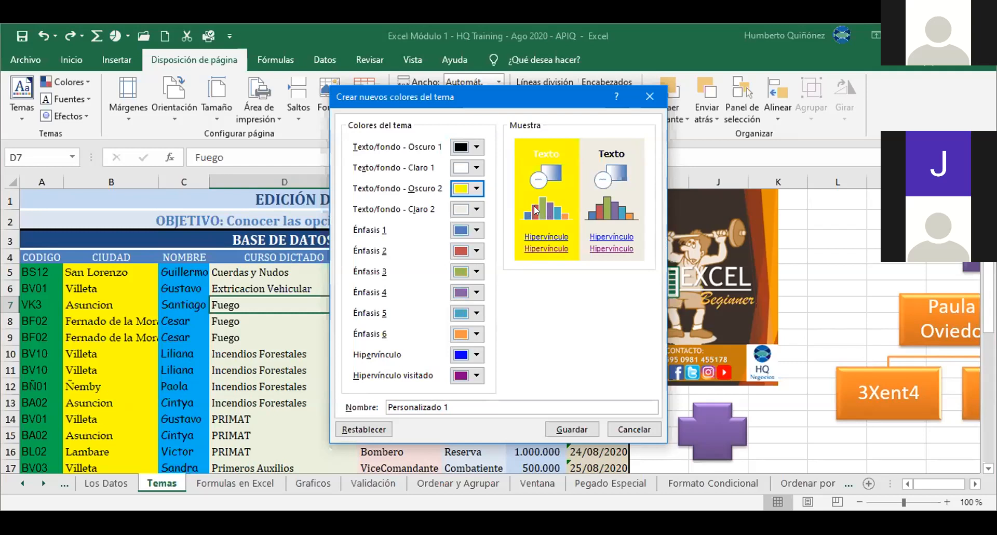
Step: Set Accent 2 to green and Accent 4 to black
{"action": "left_click", "coordinate": [477, 252]}
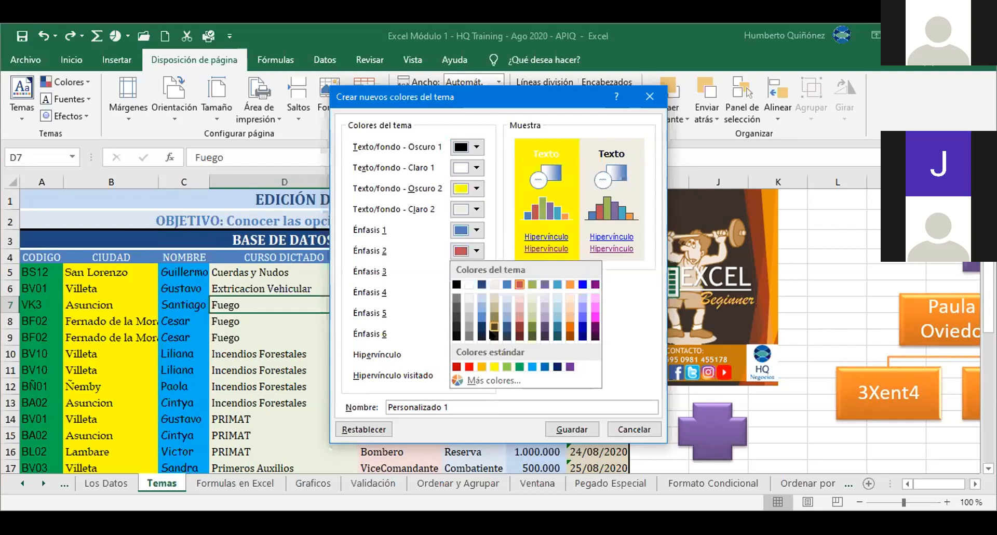
{"action": "left_click", "coordinate": [520, 367]}
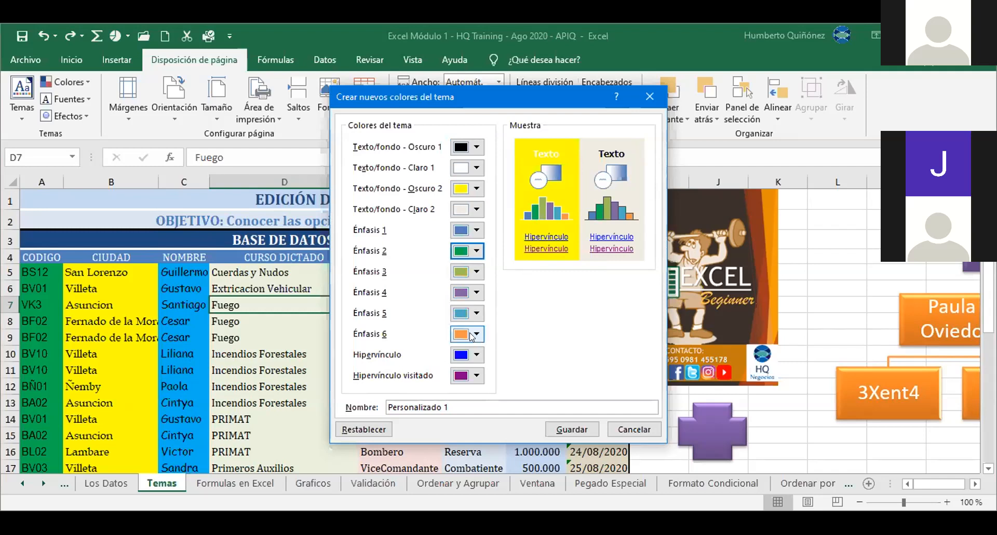
{"action": "left_click", "coordinate": [476, 293]}
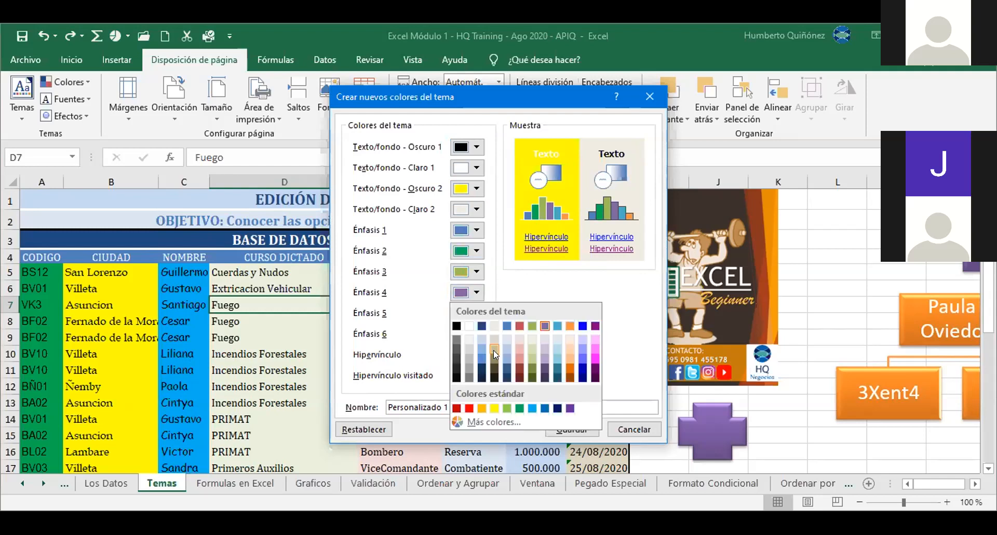
{"action": "left_click", "coordinate": [457, 326]}
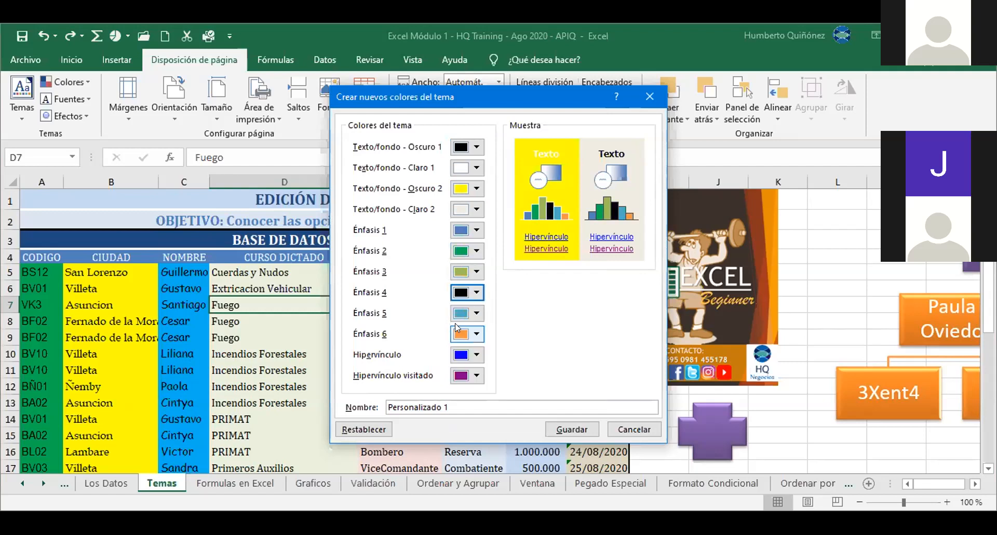
Step: Name the colour set 'APIQ' and save it
{"action": "left_click", "coordinate": [457, 403]}
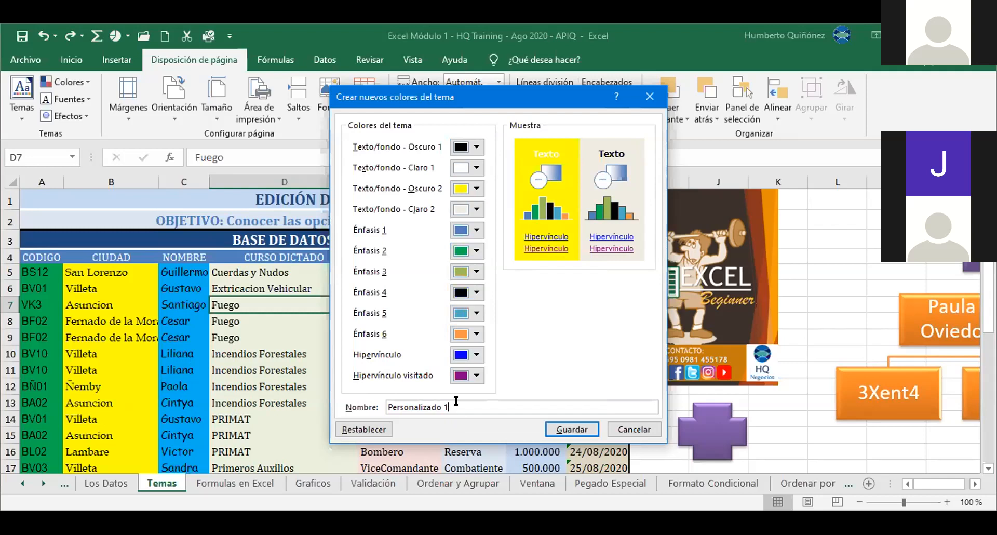
{"action": "triple_click", "coordinate": [456, 401]}
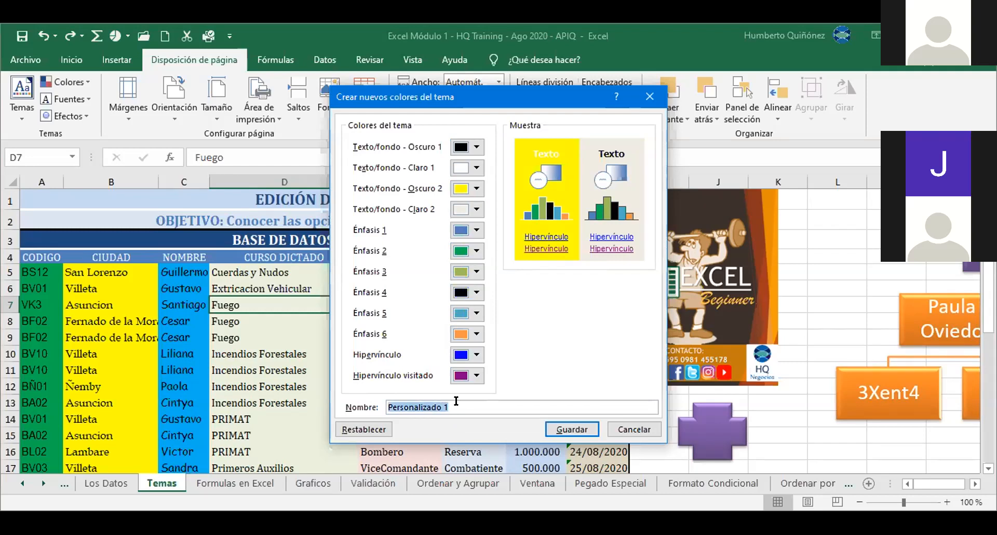
{"action": "type", "text": "APIQ"}
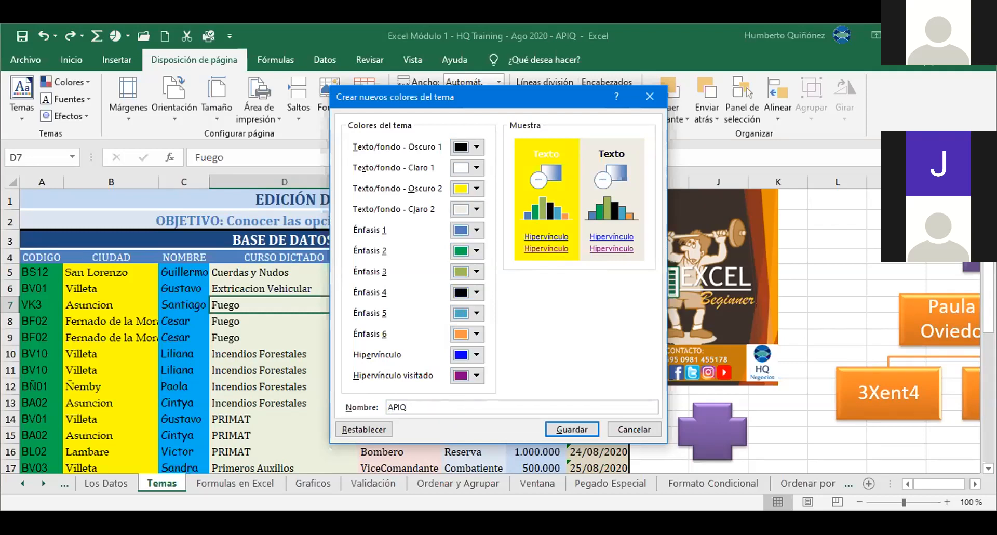
{"action": "left_click", "coordinate": [556, 423]}
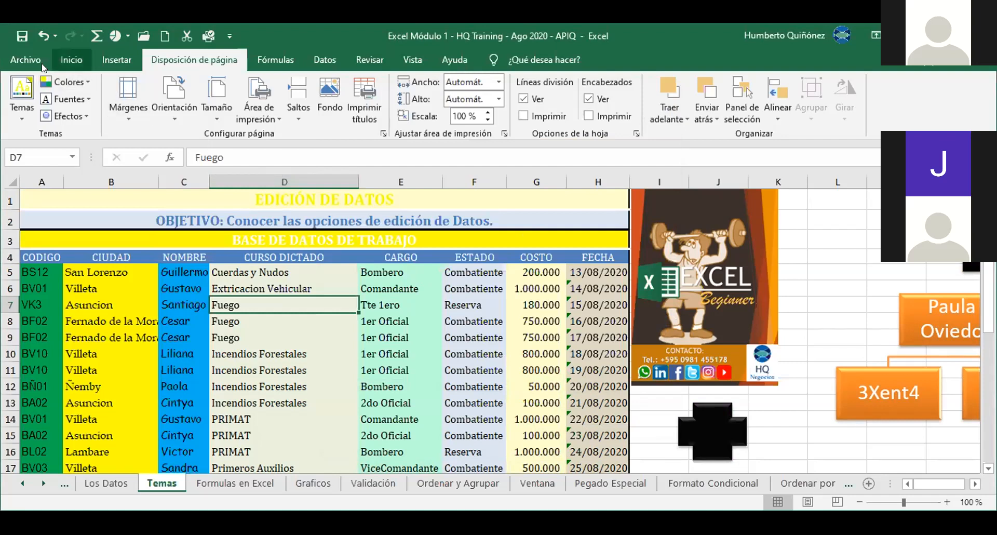
{"action": "left_click", "coordinate": [71, 59]}
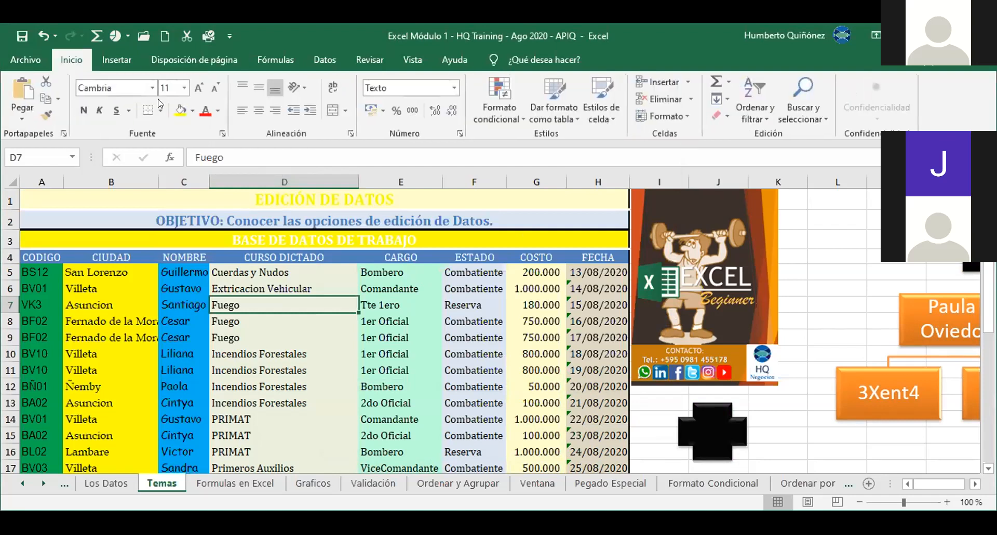
{"action": "left_click", "coordinate": [193, 110]}
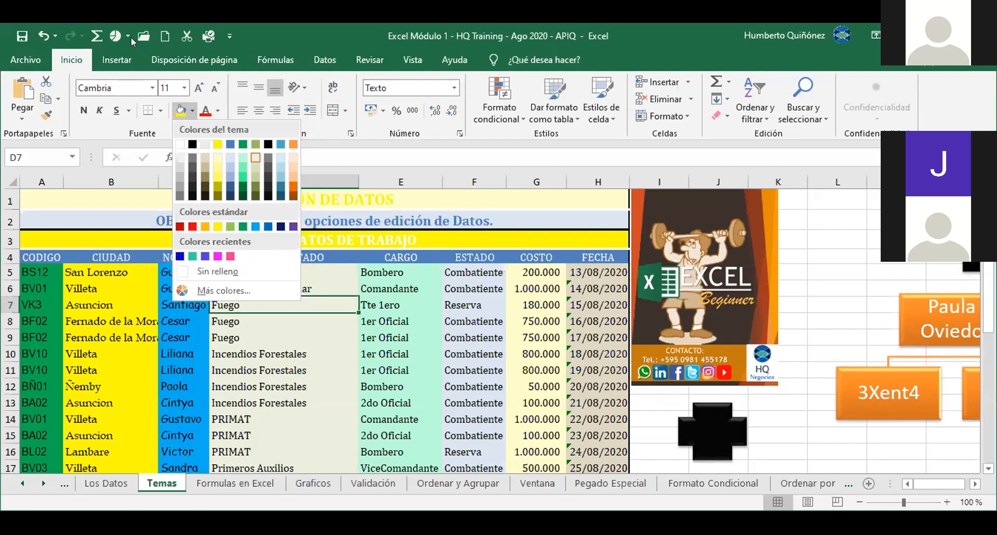
{"action": "left_click", "coordinate": [159, 59]}
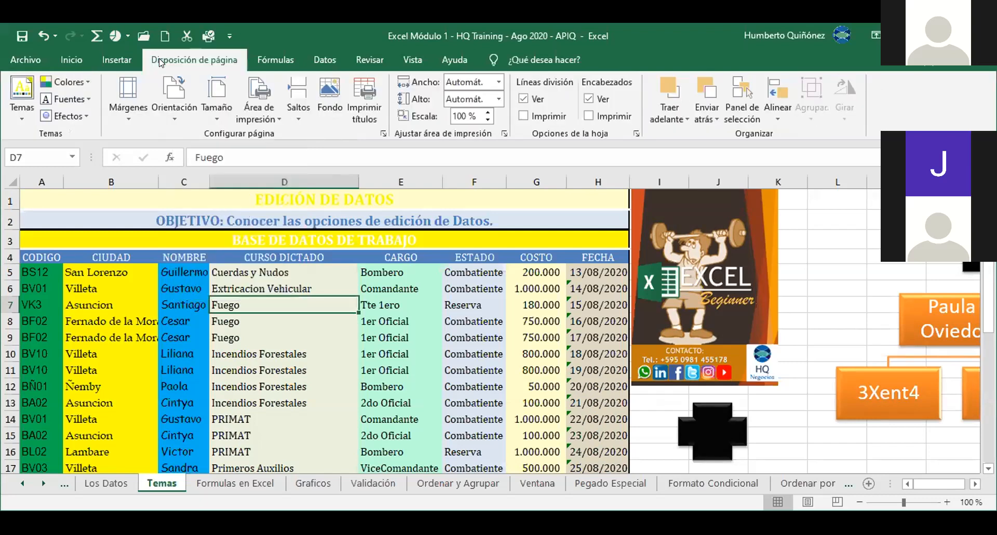
Step: Bring up the edit and delete options for the custom APIQ colour set in the Colors list
{"action": "left_click", "coordinate": [83, 76]}
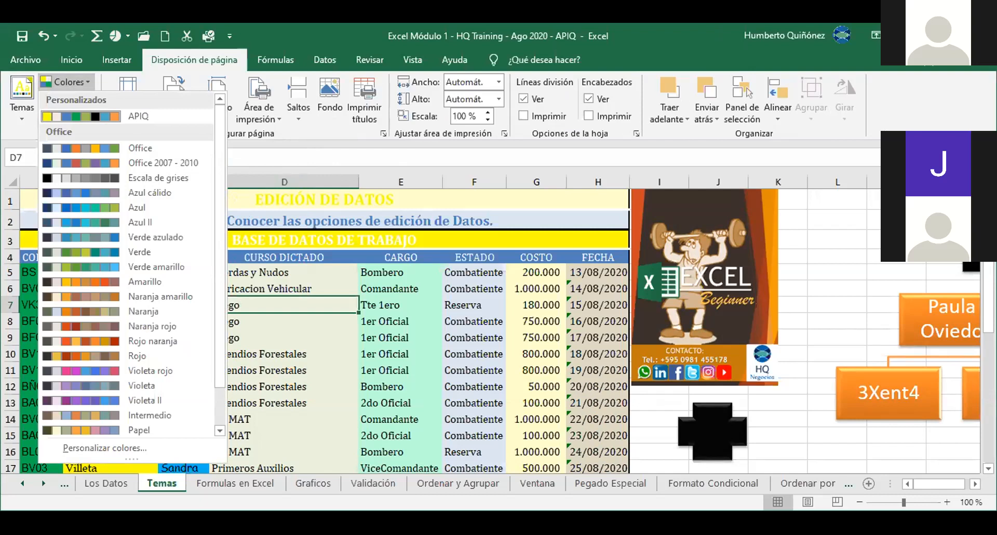
{"action": "key", "text": "Escape"}
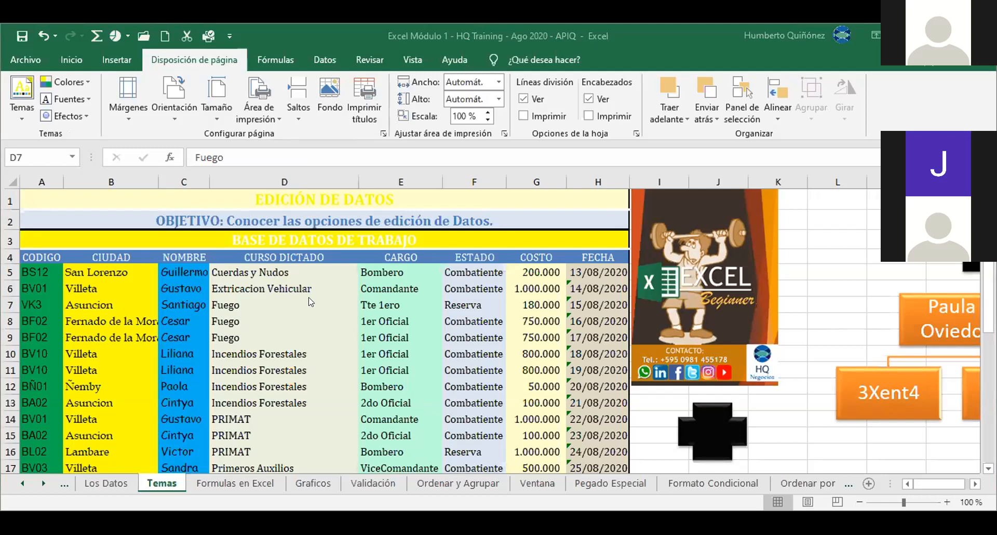
{"action": "left_click", "coordinate": [87, 81]}
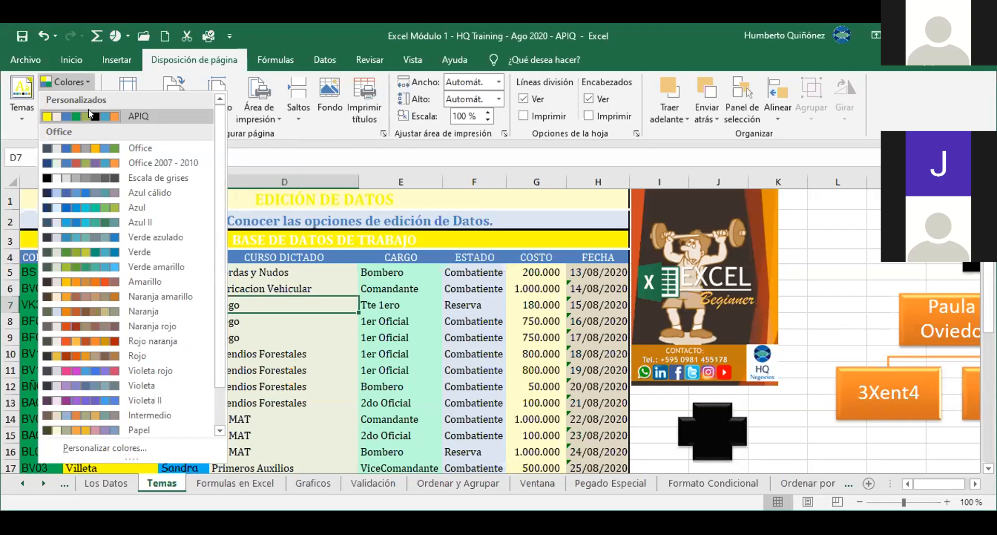
{"action": "right_click", "coordinate": [145, 115]}
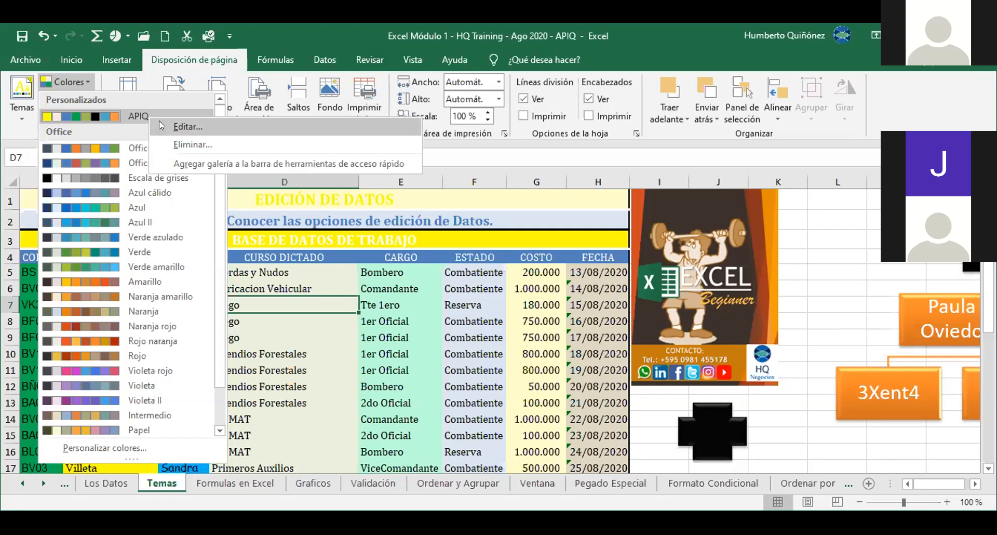
Step: Edit the APIQ set so Accent 4 is custom RGB green 39/183/53 (#27B735), and save
{"action": "left_click", "coordinate": [160, 123]}
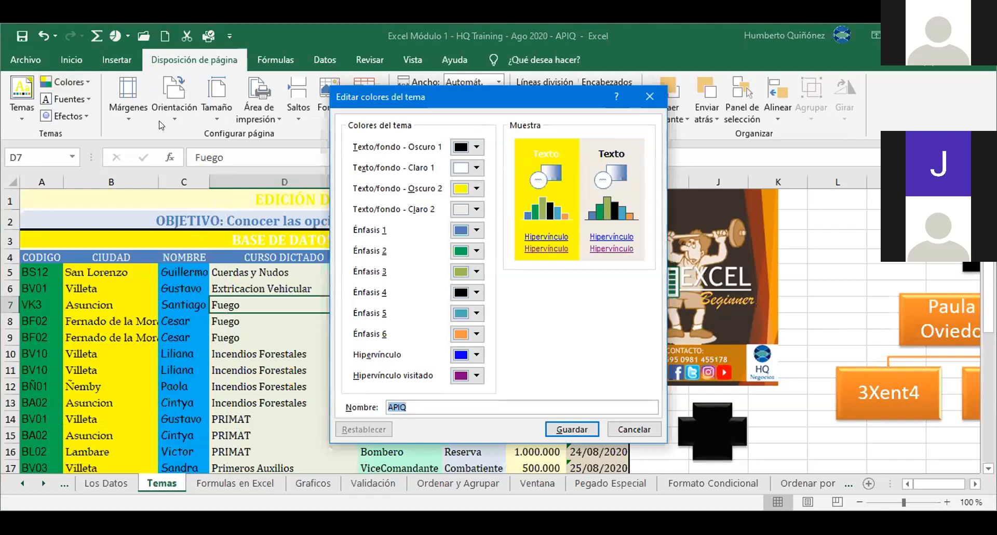
{"action": "left_click", "coordinate": [477, 294]}
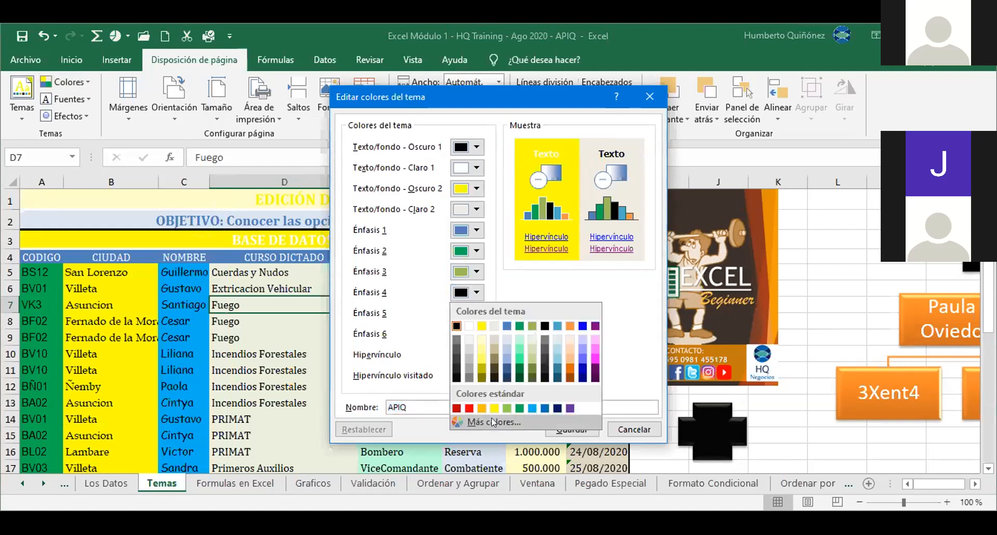
{"action": "left_click", "coordinate": [491, 422]}
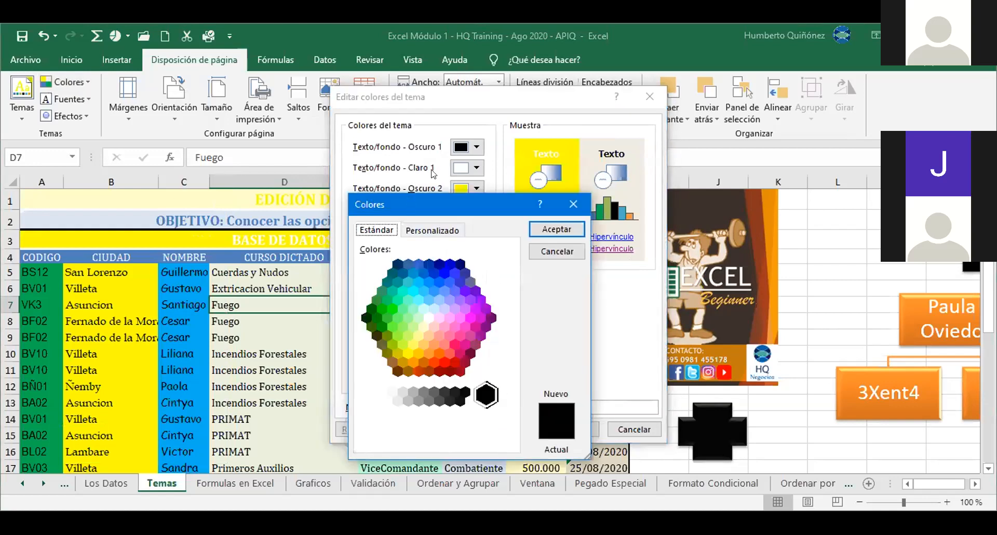
{"action": "left_click_drag", "start_coordinate": [408, 201], "coordinate": [479, 123]}
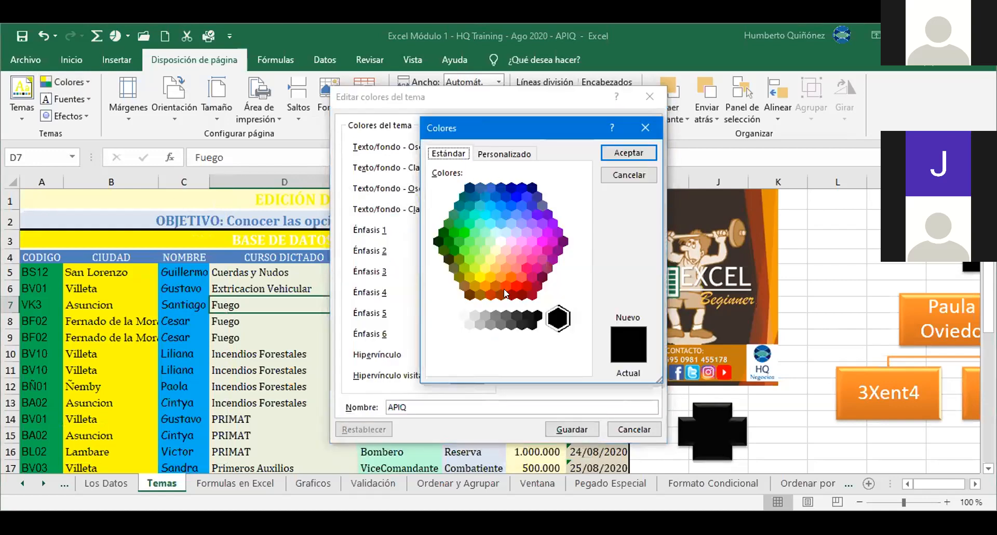
{"action": "left_click", "coordinate": [502, 156]}
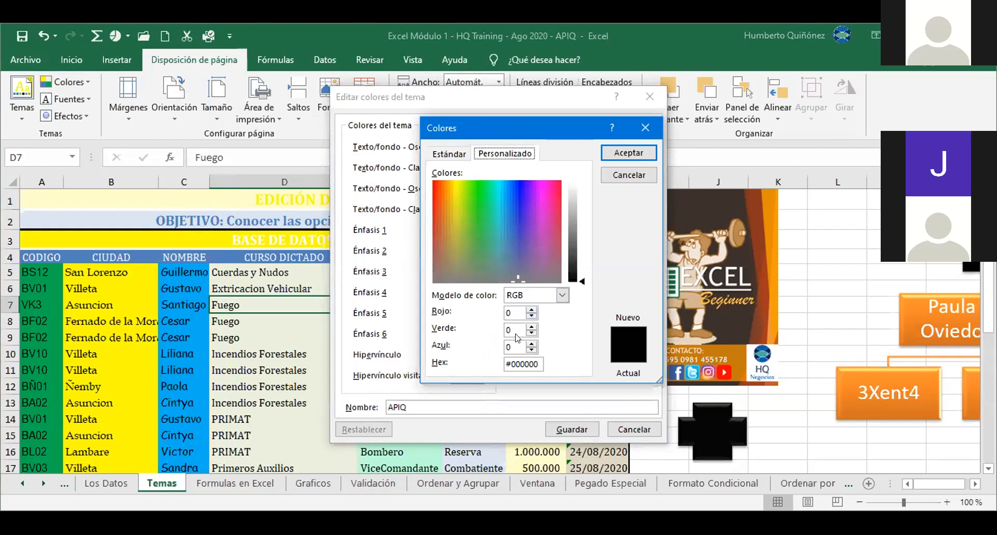
{"action": "left_click", "coordinate": [560, 297]}
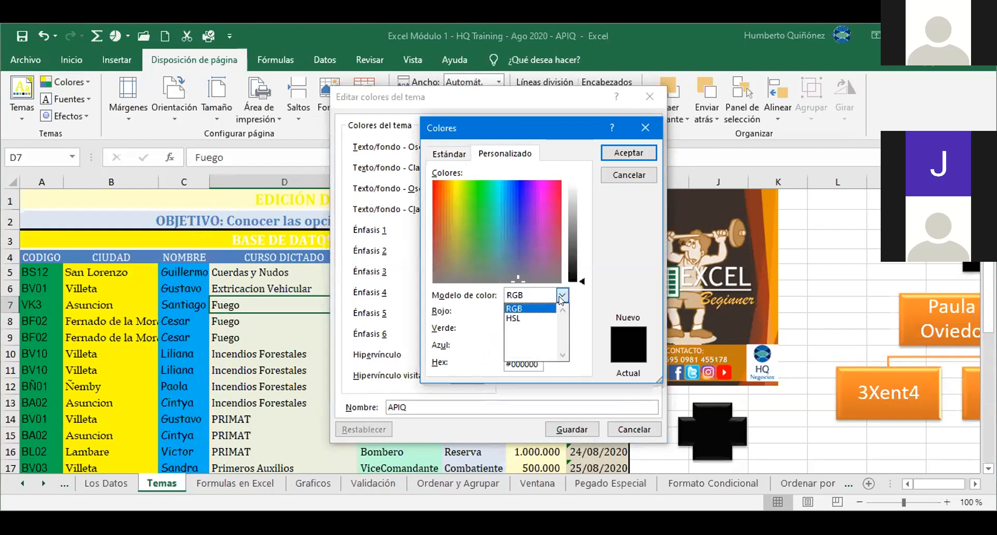
{"action": "left_click", "coordinate": [538, 310]}
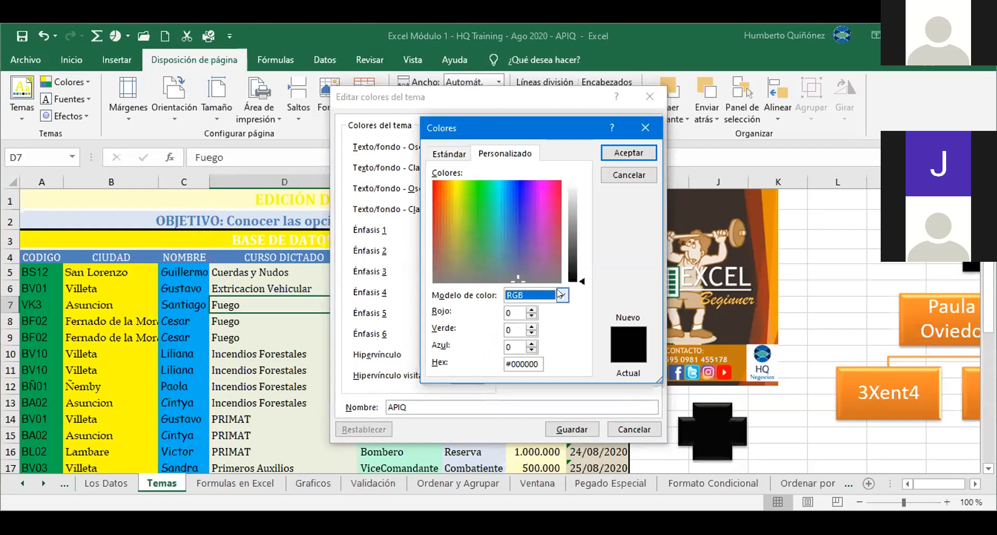
{"action": "left_click", "coordinate": [475, 214]}
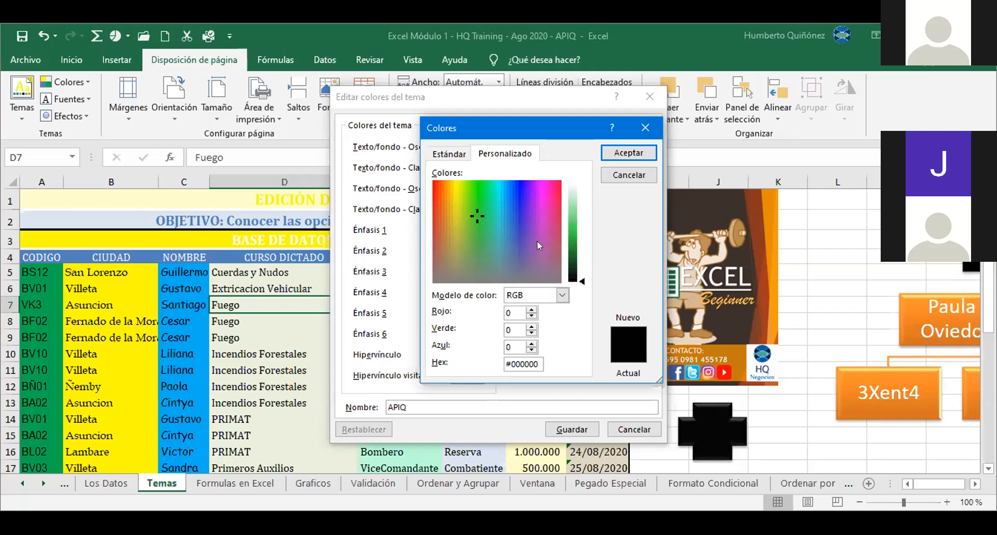
{"action": "left_click", "coordinate": [573, 238]}
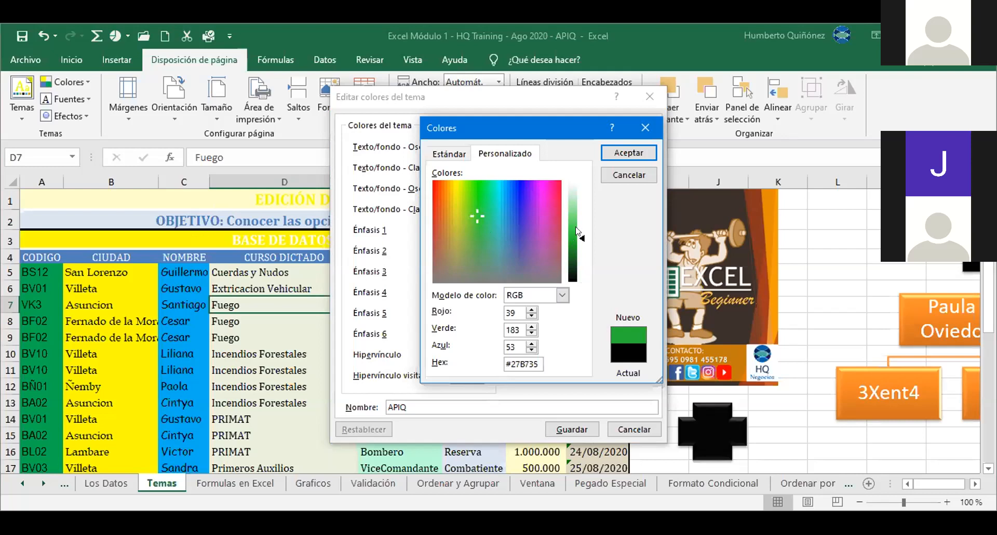
{"action": "left_click", "coordinate": [617, 156]}
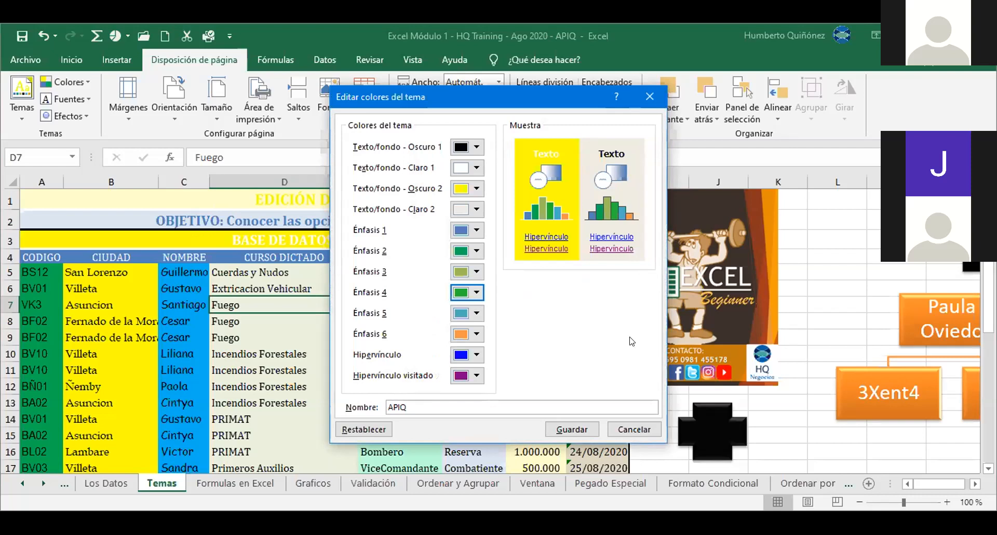
{"action": "left_click", "coordinate": [575, 431]}
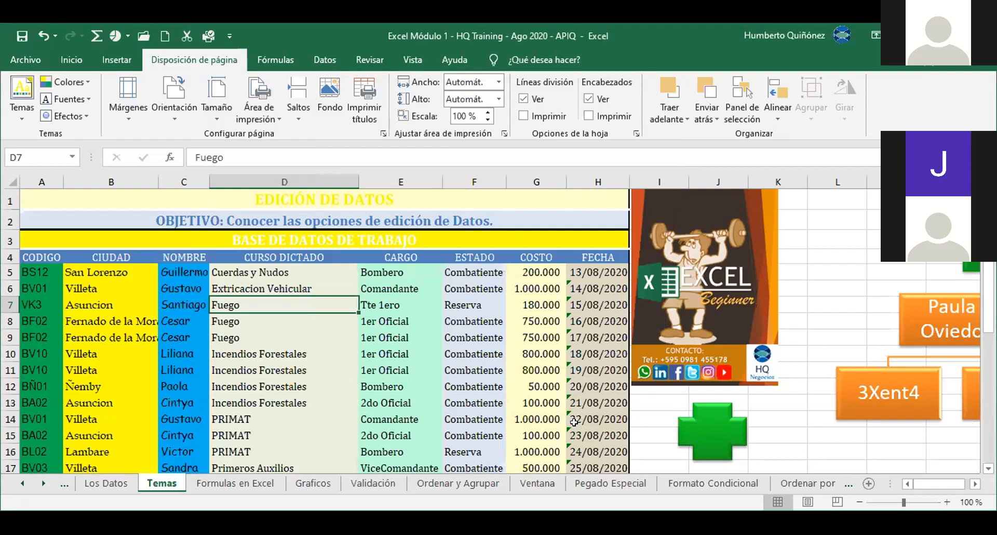
{"action": "left_click", "coordinate": [88, 103]}
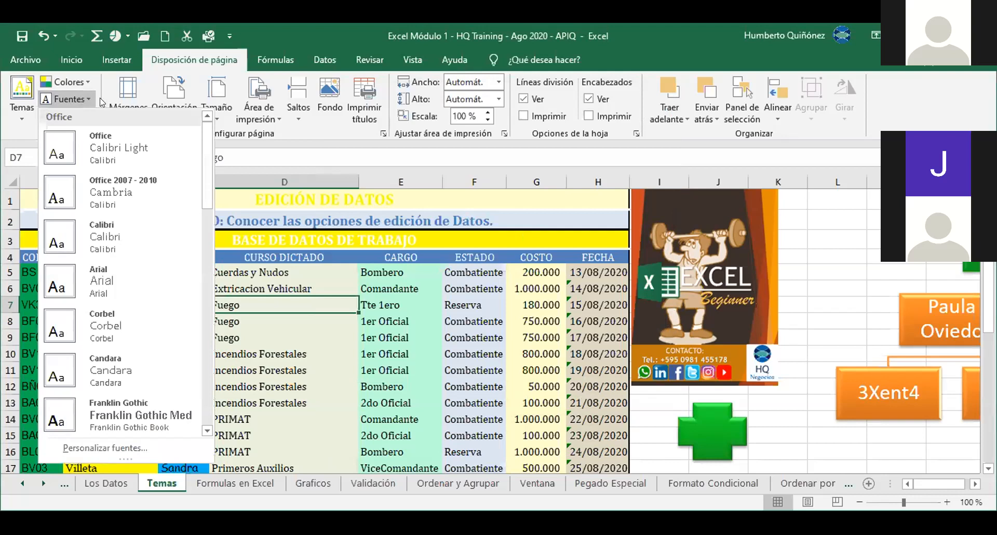
{"action": "left_click_drag", "start_coordinate": [207, 157], "coordinate": [205, 195]}
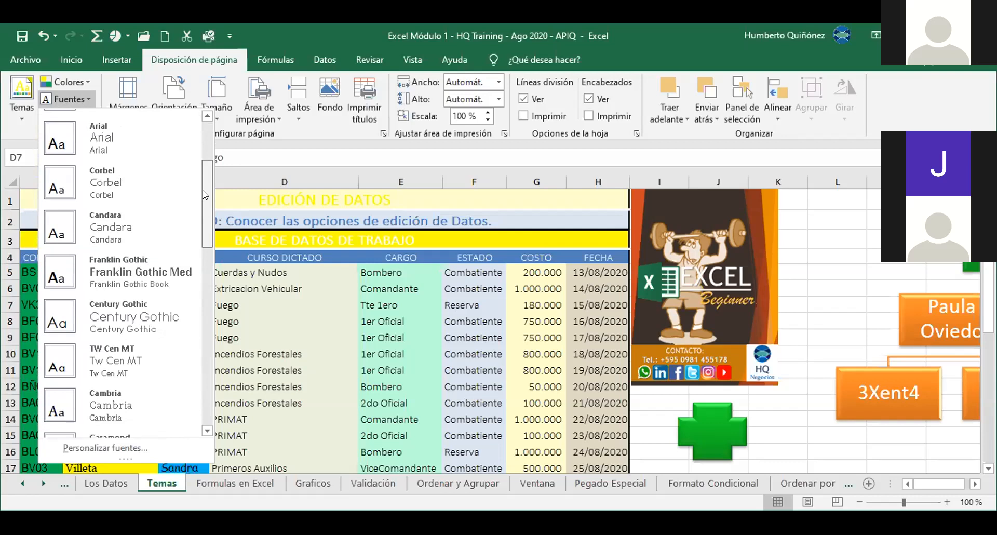
{"action": "left_click_drag", "start_coordinate": [205, 195], "coordinate": [206, 133]}
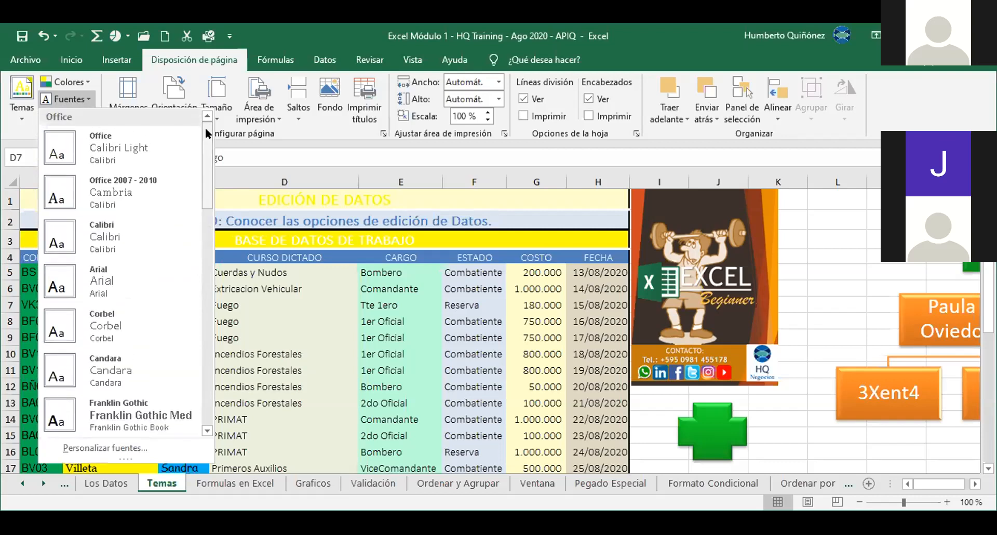
{"action": "left_click", "coordinate": [86, 97]}
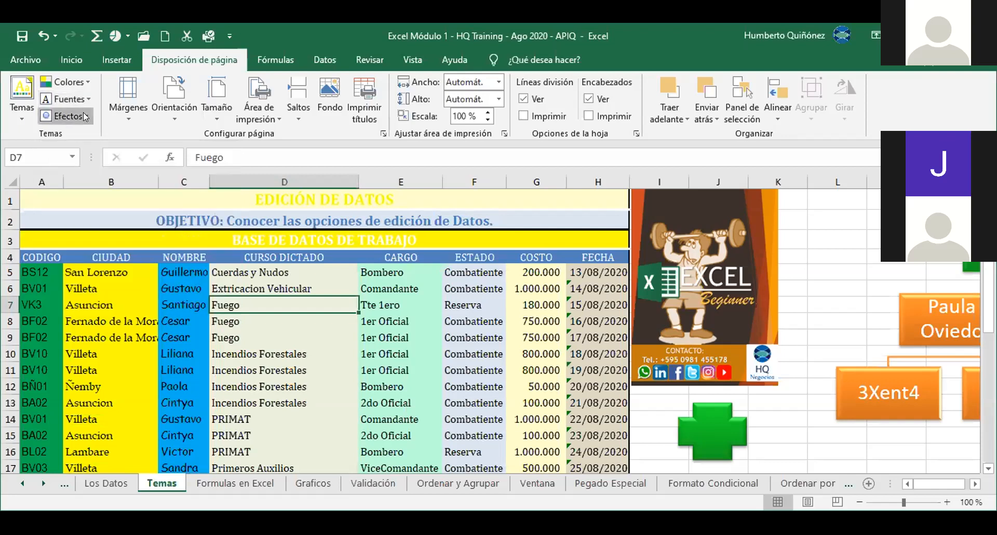
{"action": "left_click", "coordinate": [86, 116]}
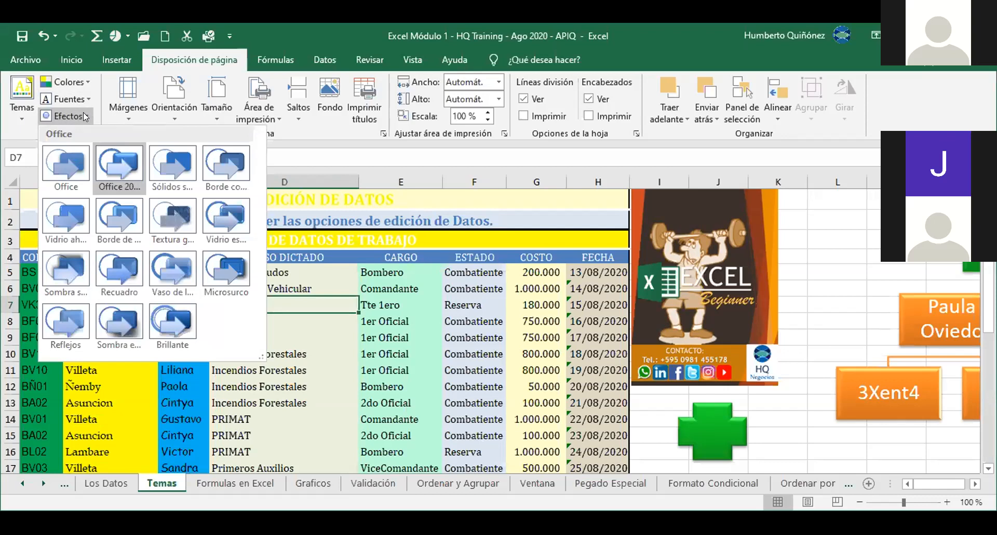
{"action": "left_click", "coordinate": [86, 117]}
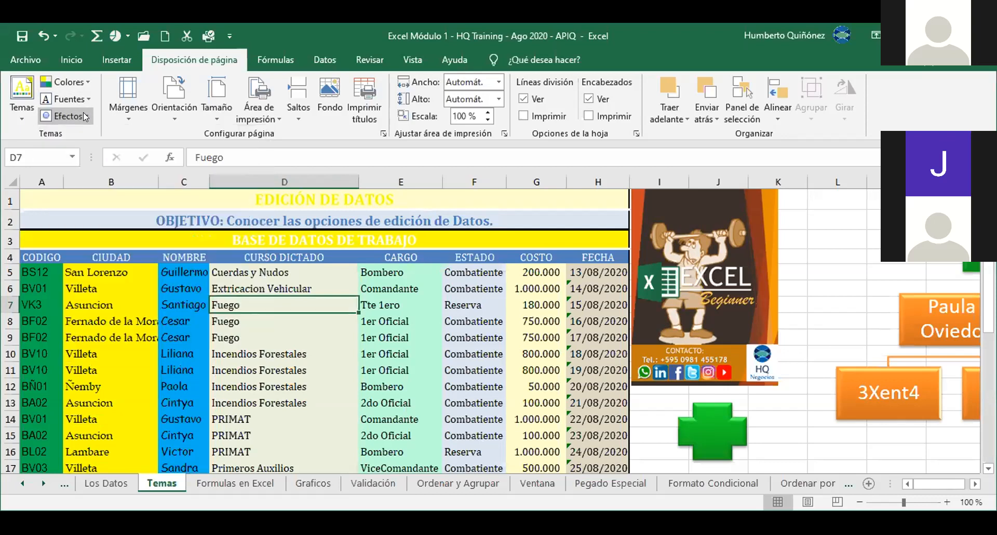
{"action": "left_click", "coordinate": [434, 383]}
{"action": "key", "text": "Right"}
{"action": "key", "text": "Right"}
{"action": "key", "text": "Right"}
{"action": "key", "text": "Right"}
{"action": "key", "text": "Right"}
{"action": "key", "text": "Right"}
{"action": "key", "text": "Right"}
{"action": "key", "text": "Right"}
{"action": "key", "text": "Right"}
{"action": "key", "text": "Right"}
{"action": "key", "text": "Right"}
{"action": "key", "text": "Right"}
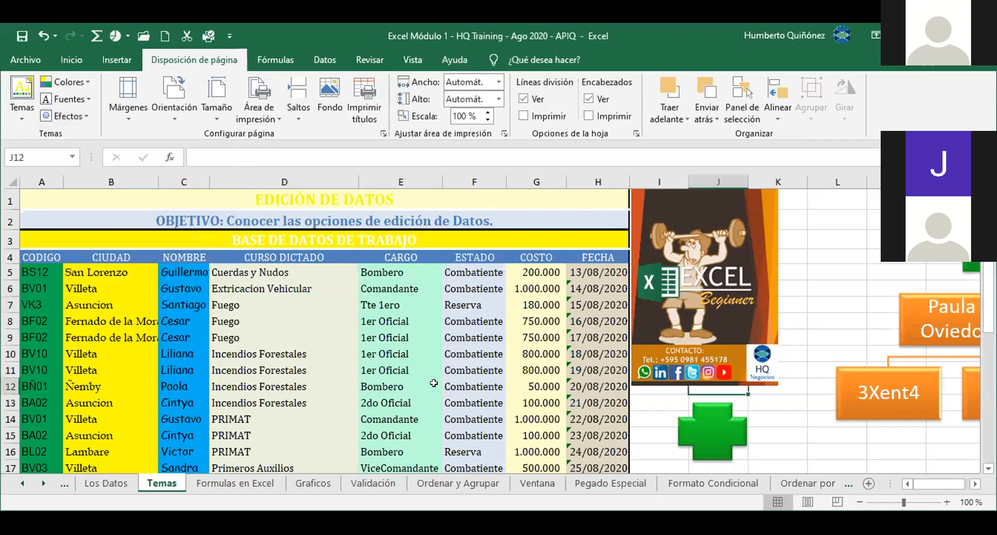
{"action": "key", "text": "Right"}
{"action": "key", "text": "Right"}
{"action": "key", "text": "Right"}
{"action": "key", "text": "Down"}
{"action": "key", "text": "Down"}
{"action": "key", "text": "Down"}
{"action": "key", "text": "Down"}
{"action": "key", "text": "Down"}
{"action": "key", "text": "Down"}
{"action": "key", "text": "Down"}
{"action": "key", "text": "Down"}
{"action": "key", "text": "Down"}
{"action": "key", "text": "Down"}
{"action": "key", "text": "Up"}
{"action": "key", "text": "Up"}
{"action": "key", "text": "Up"}
{"action": "key", "text": "Up"}
{"action": "key", "text": "Up"}
{"action": "key", "text": "Up"}
{"action": "key", "text": "Up"}
{"action": "key", "text": "Up"}
{"action": "key", "text": "Up"}
{"action": "key", "text": "Up"}
{"action": "key", "text": "Up"}
{"action": "key", "text": "Up"}
{"action": "key", "text": "Up"}
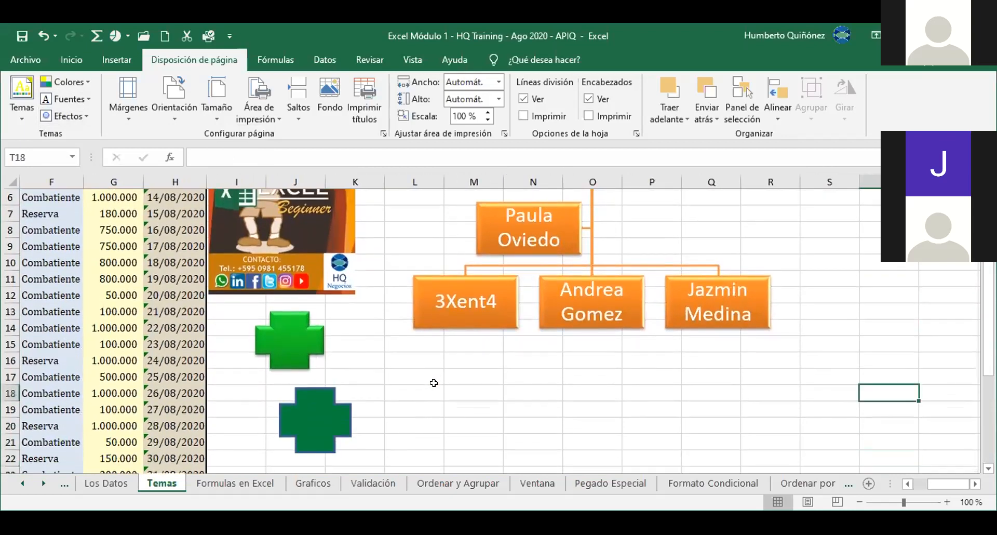
{"action": "key", "text": "Up"}
{"action": "key", "text": "Up"}
{"action": "key", "text": "Up"}
{"action": "key", "text": "Up"}
{"action": "key", "text": "Up"}
{"action": "key", "text": "Up"}
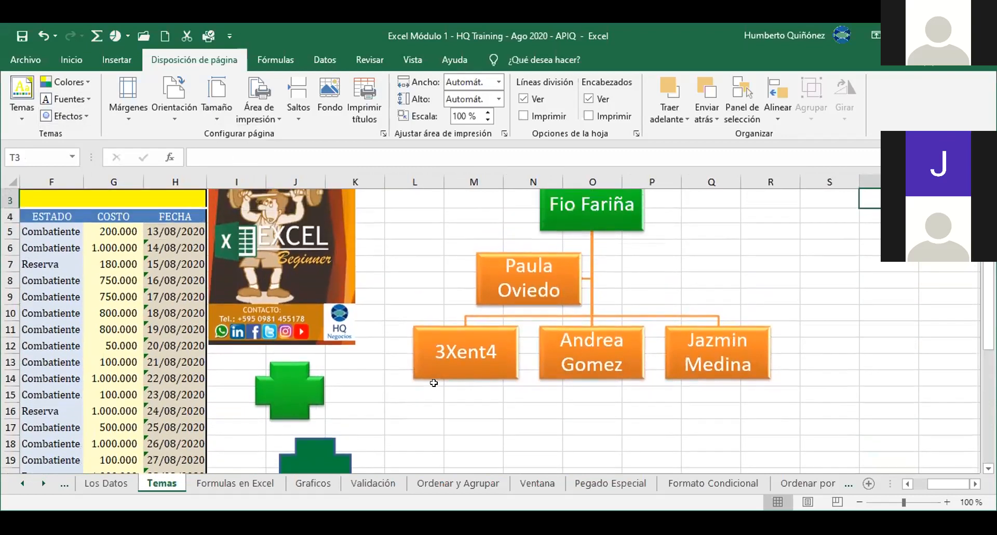
{"action": "key", "text": "Up"}
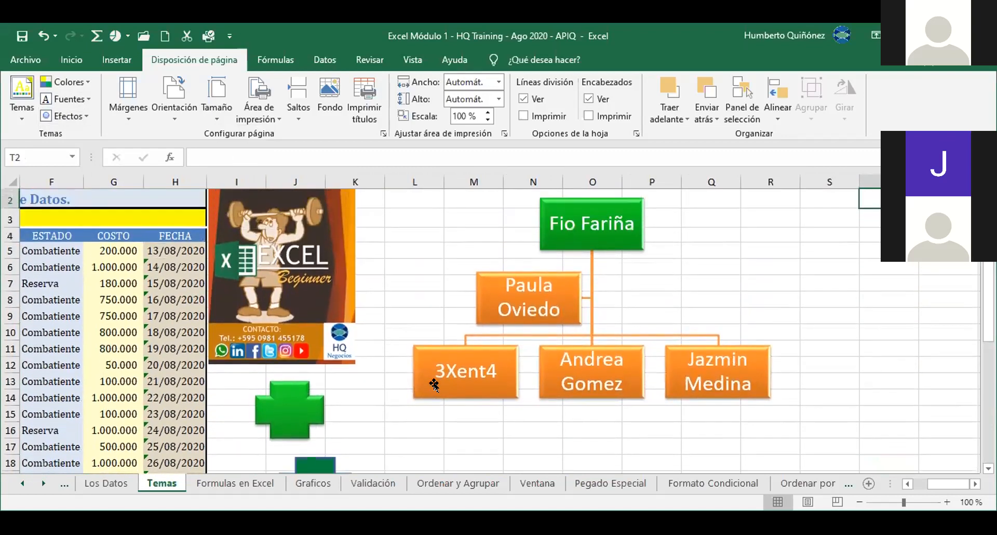
{"action": "left_click", "coordinate": [79, 119]}
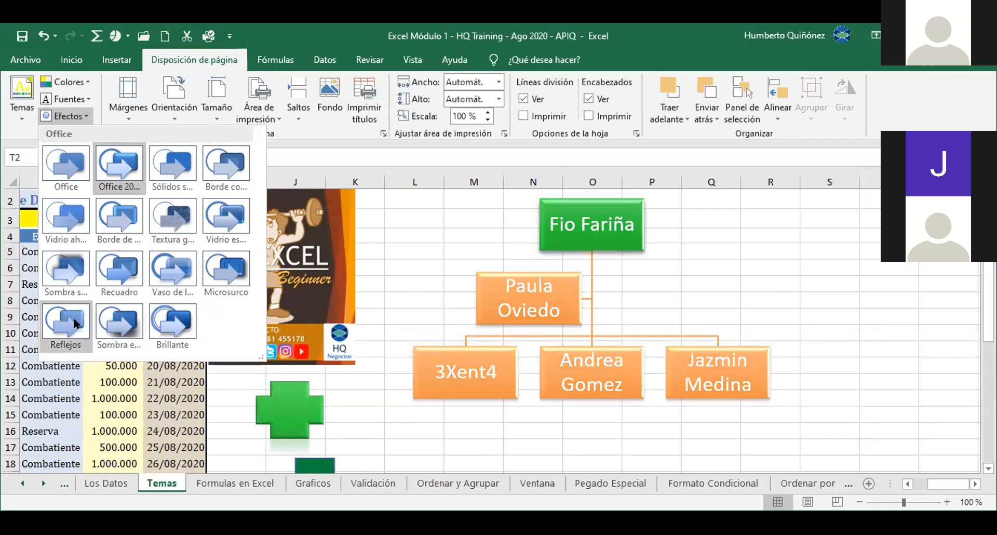
{"action": "left_click", "coordinate": [83, 117]}
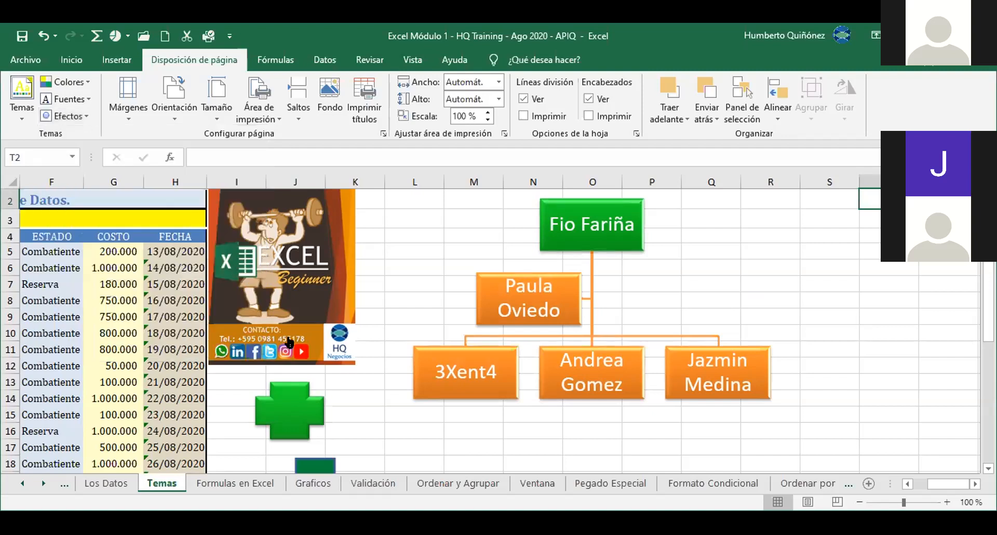
{"action": "left_click", "coordinate": [362, 376]}
{"action": "key", "text": "Home"}
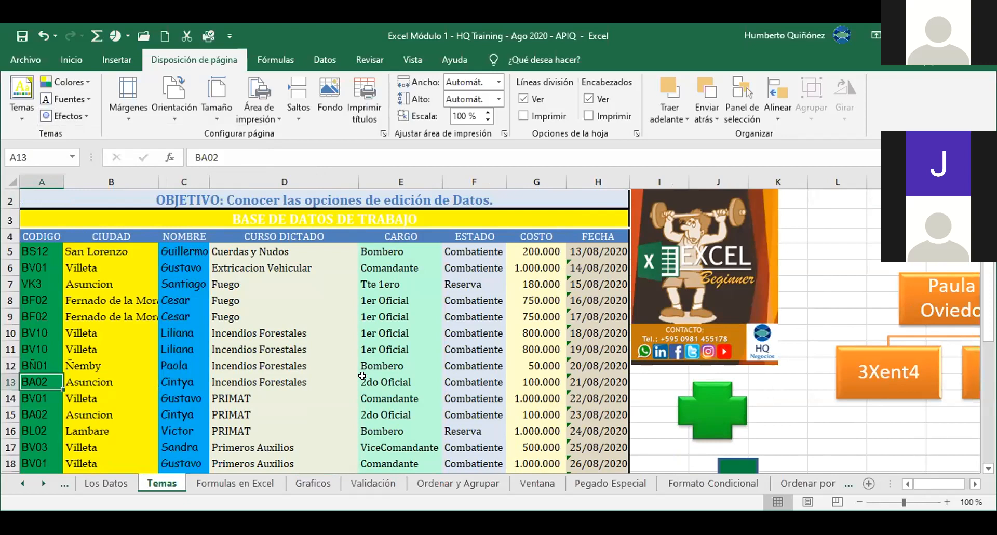
Step: Delete the custom APIQ colour set from the Colores list and confirm
{"action": "left_click", "coordinate": [83, 87]}
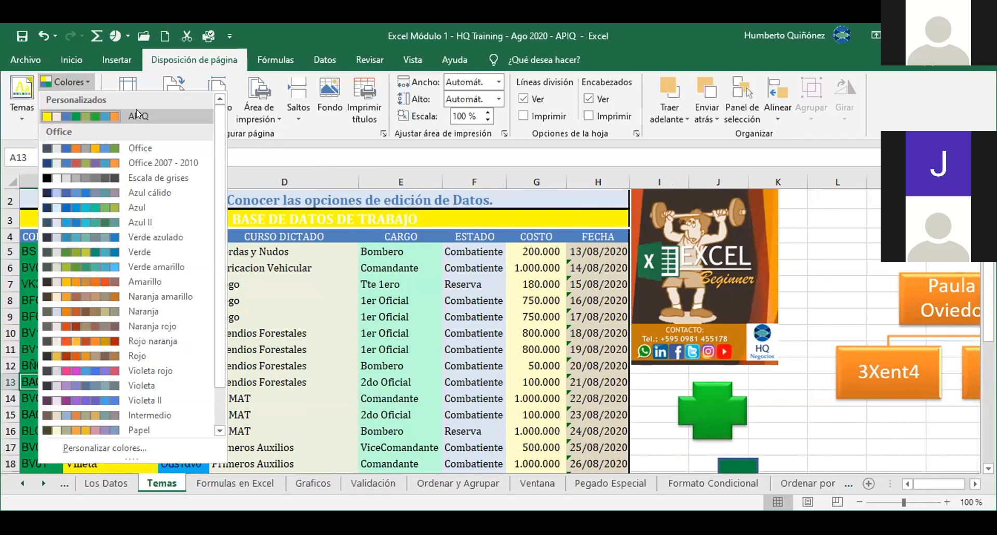
{"action": "right_click", "coordinate": [170, 110]}
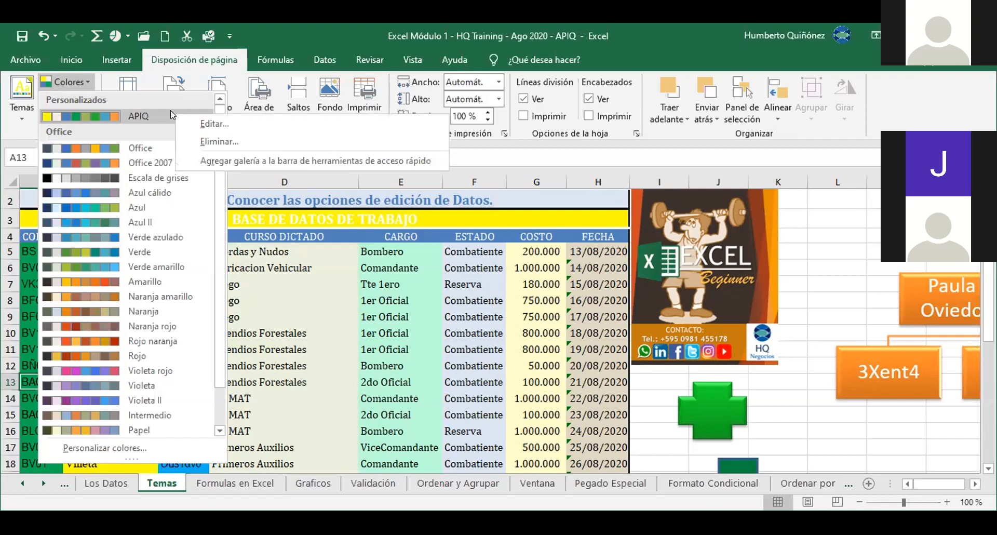
{"action": "left_click", "coordinate": [207, 141]}
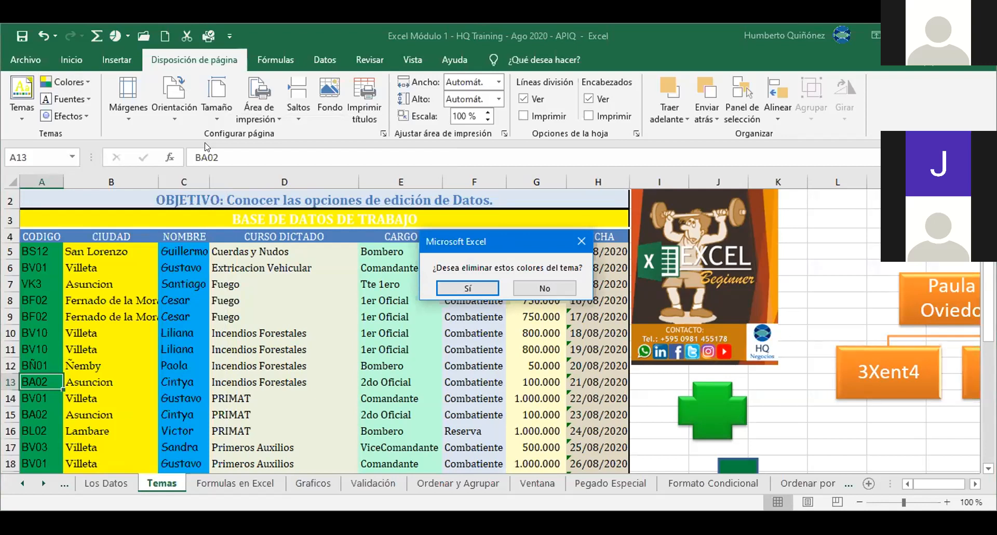
{"action": "left_click", "coordinate": [455, 291]}
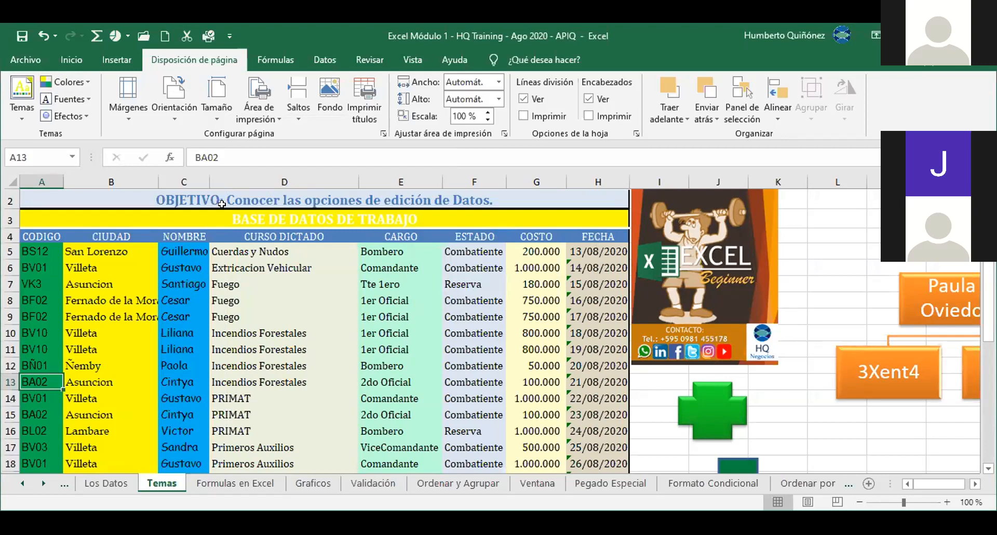
{"action": "left_click", "coordinate": [75, 61]}
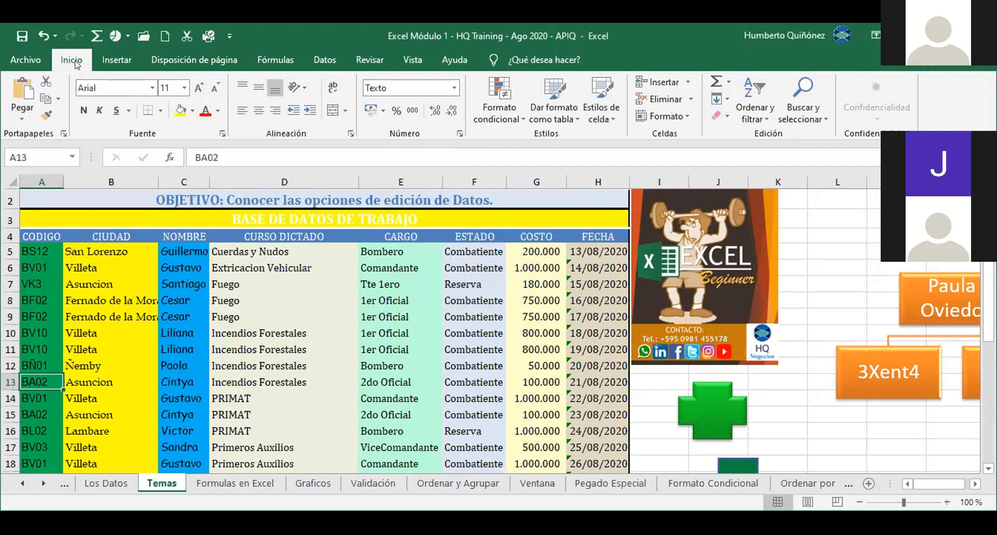
{"action": "left_click", "coordinate": [193, 113]}
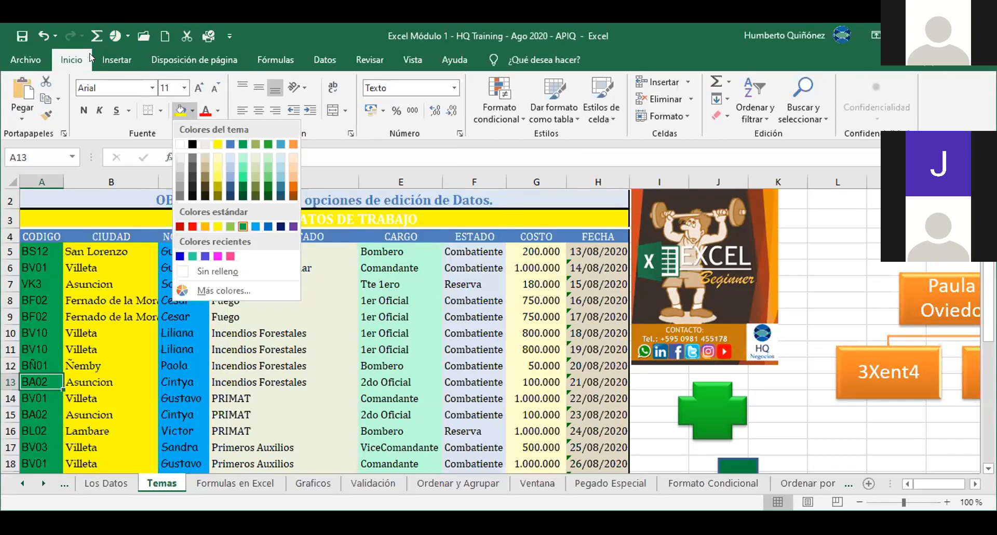
{"action": "left_click", "coordinate": [158, 54]}
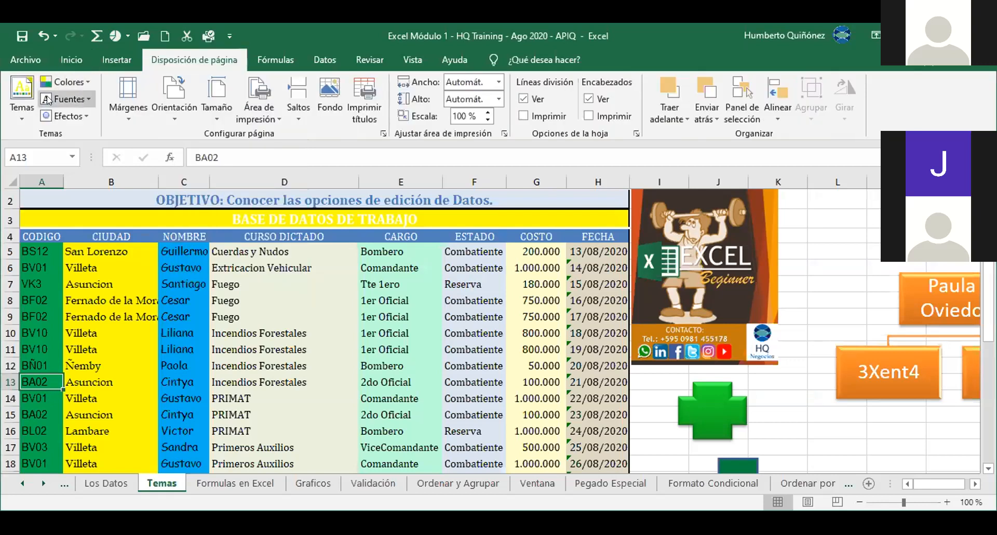
Step: Apply the Office 2007 - 2010 theme colour set
{"action": "left_click", "coordinate": [72, 83]}
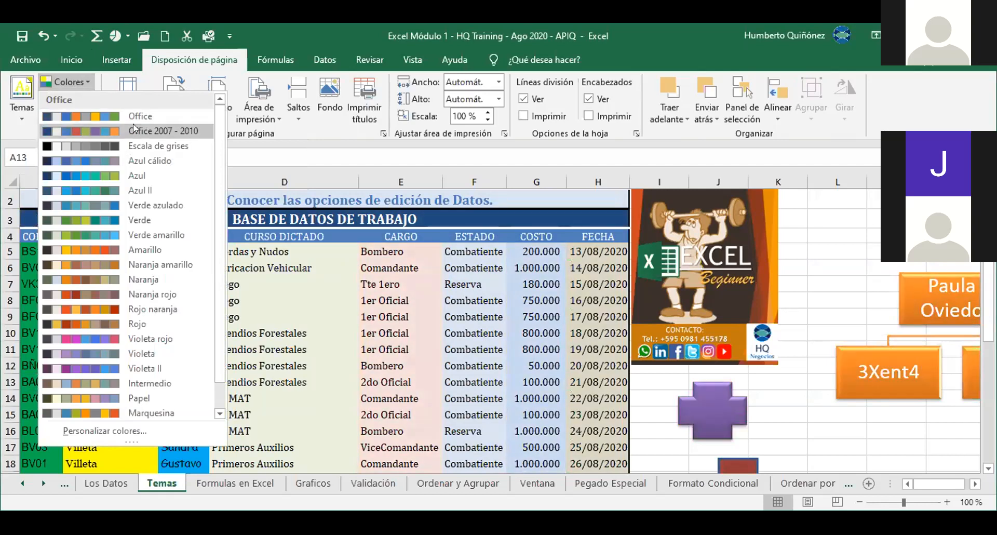
{"action": "left_click", "coordinate": [134, 127]}
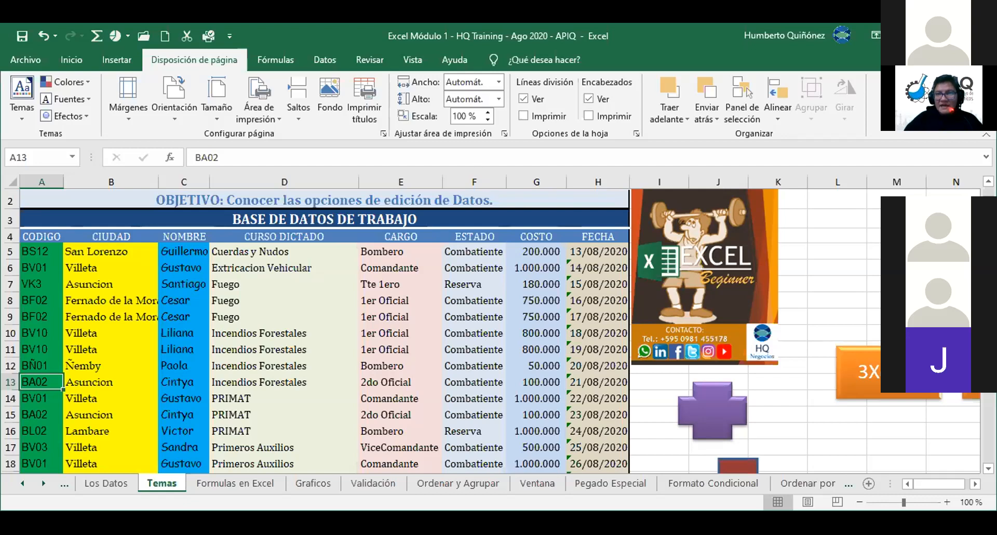
{"action": "key", "text": "alt+Tab"}
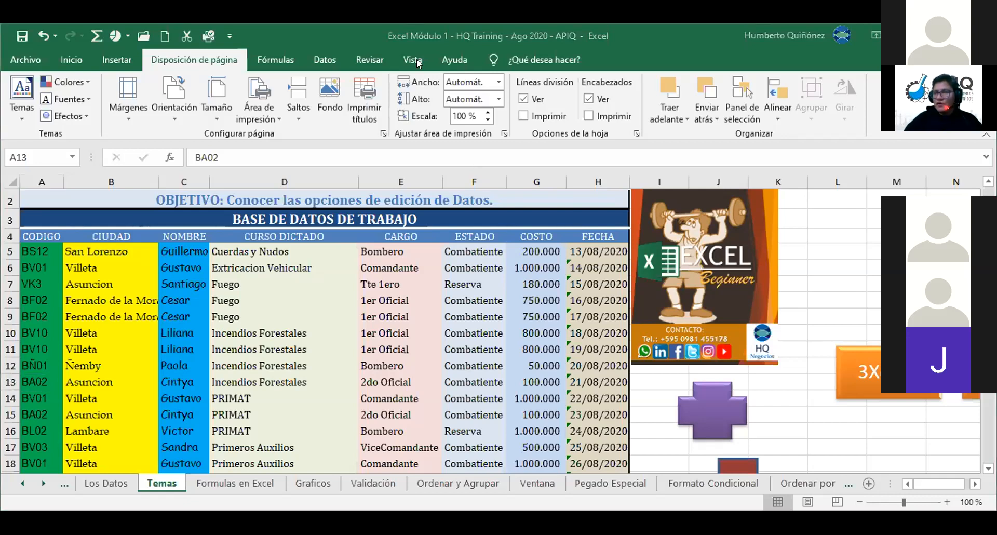
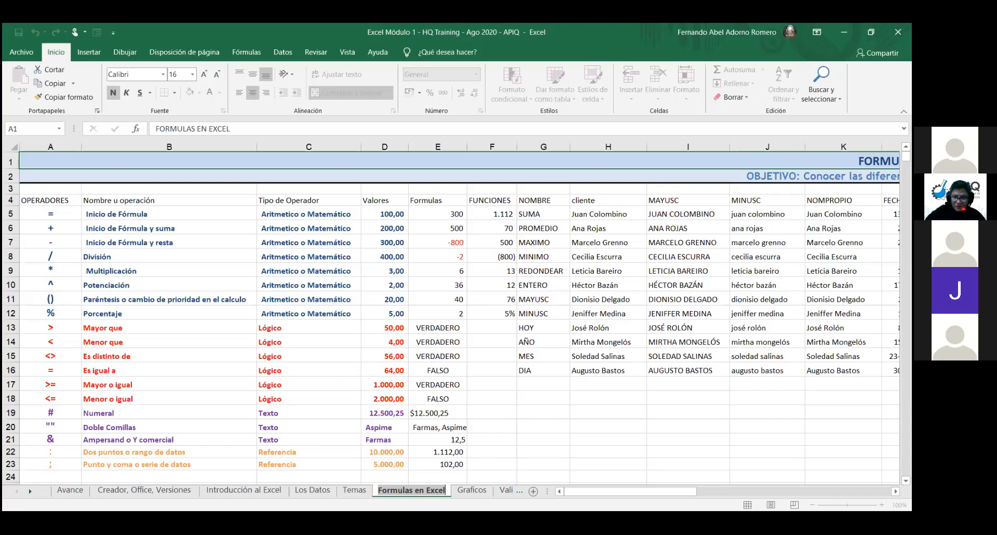
Step: Leave the tab rename, zoom the sheet to 120%, and scroll left to show column A
{"action": "left_click", "coordinate": [712, 456]}
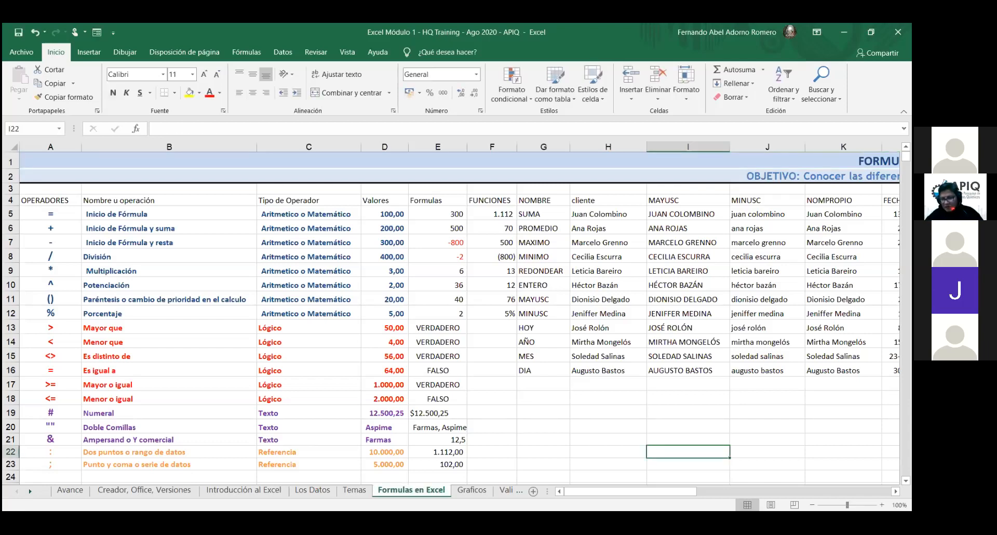
{"action": "left_click", "coordinate": [882, 505]}
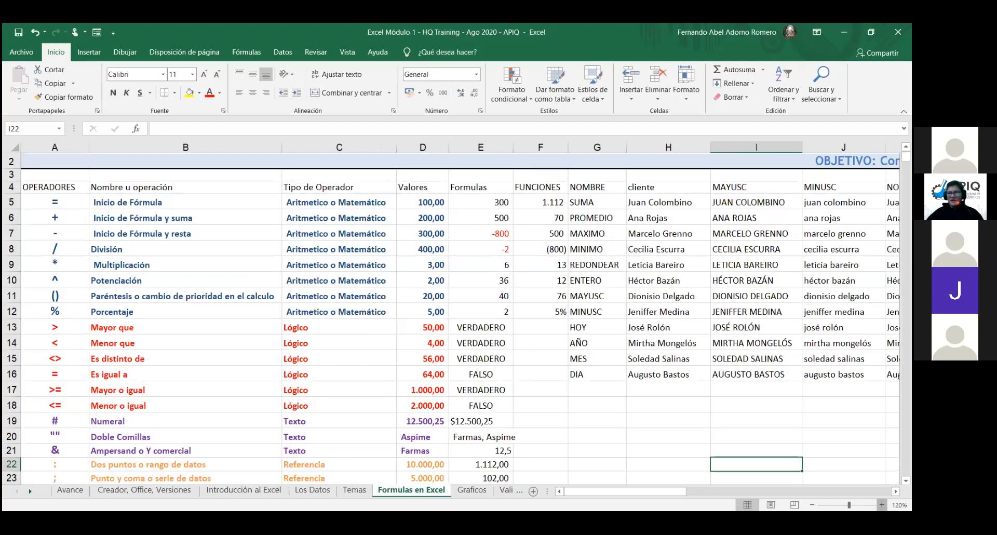
{"action": "left_click", "coordinate": [883, 505]}
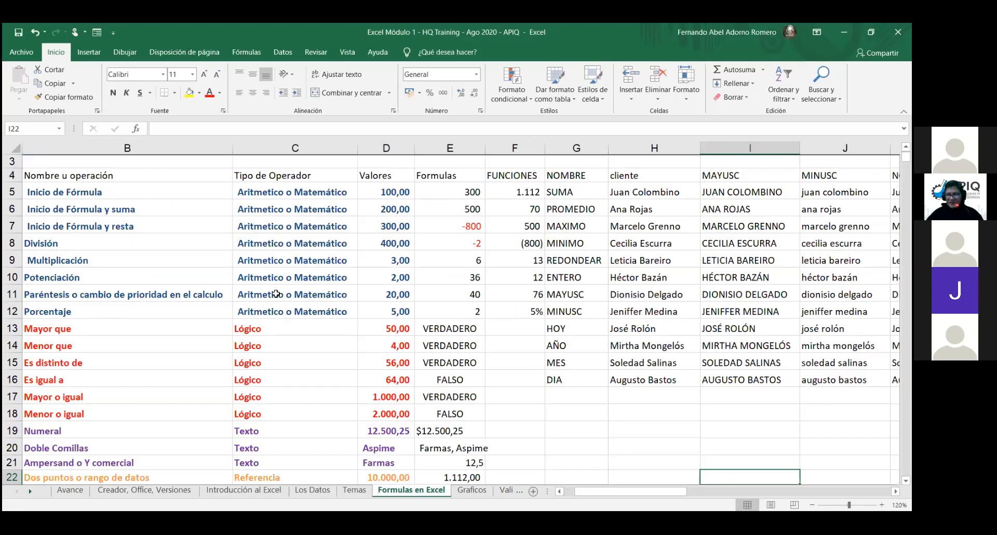
{"action": "scroll", "coordinate": [276, 294], "scroll_direction": "left", "scroll_amount": 2}
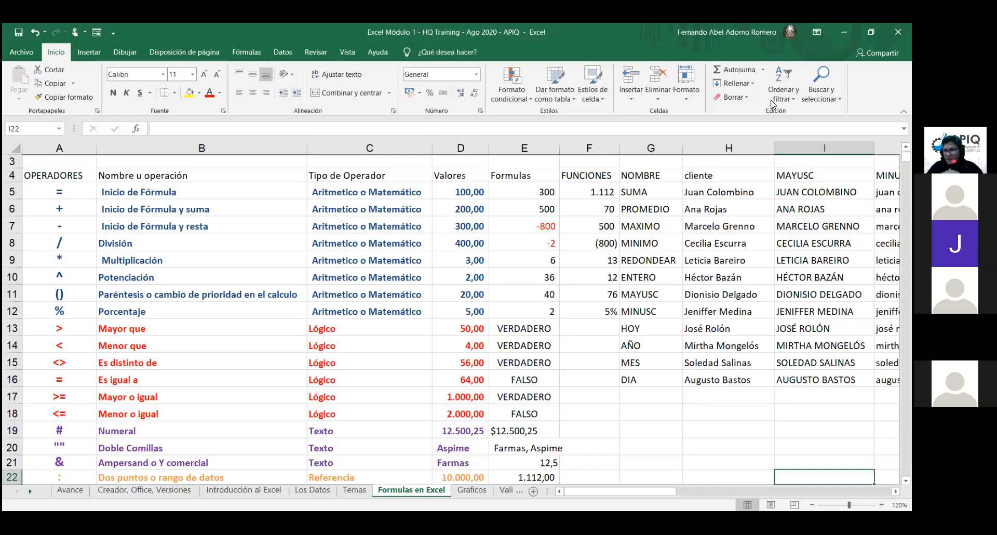
{"action": "scroll", "coordinate": [772, 104], "scroll_direction": "down", "scroll_amount": 2}
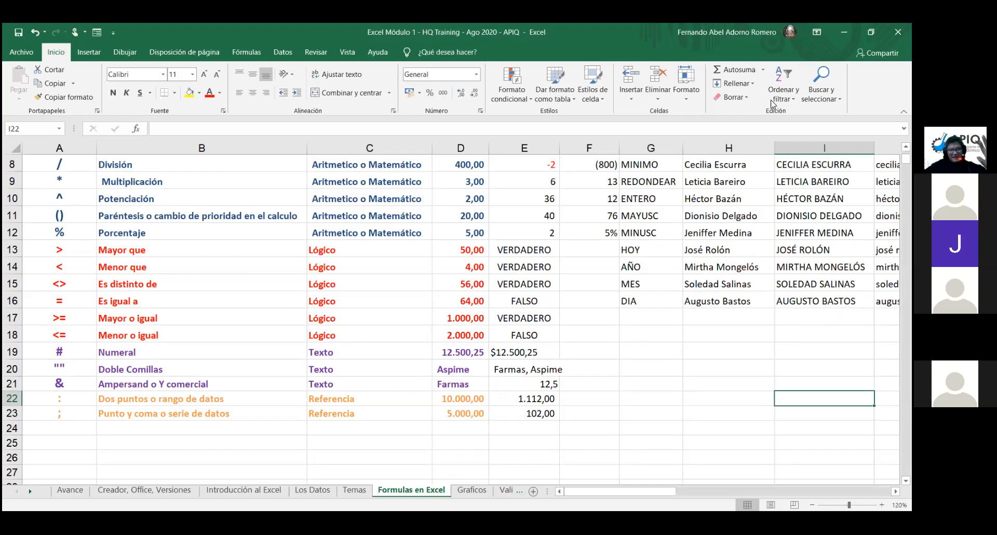
{"action": "scroll", "coordinate": [773, 104], "scroll_direction": "up", "scroll_amount": 2}
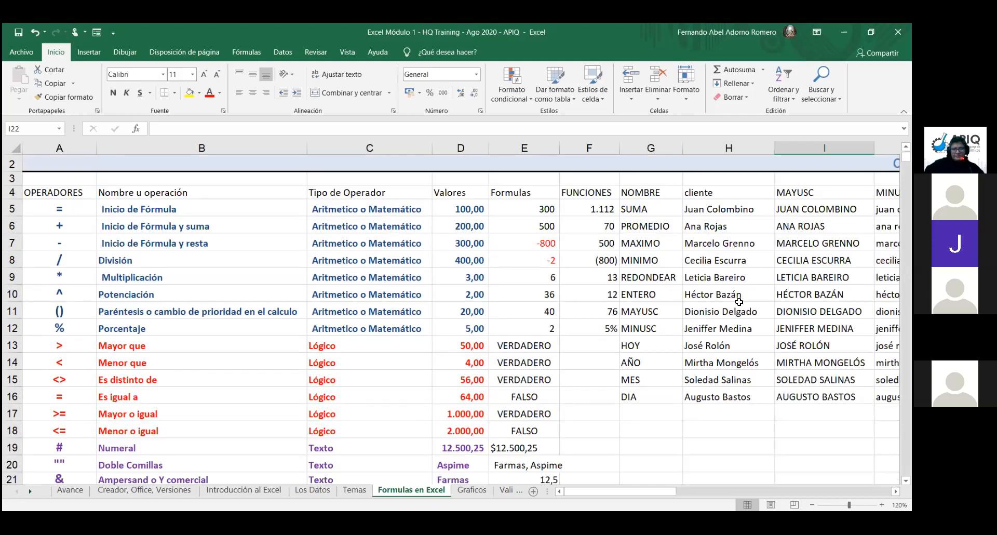
{"action": "left_click", "coordinate": [66, 207]}
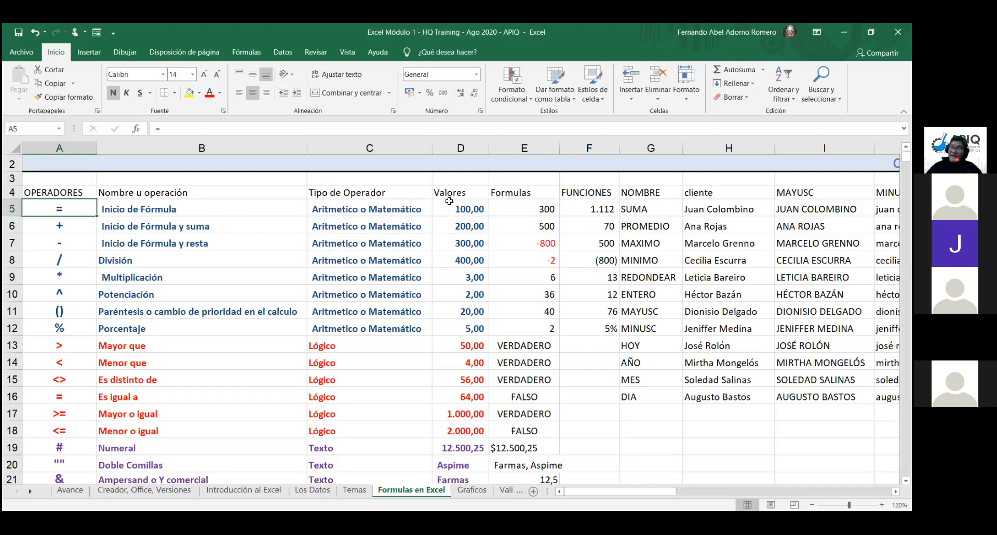
Step: Select E5:E23 and delete all its results, then reselect cell E5
{"action": "left_click", "coordinate": [535, 211]}
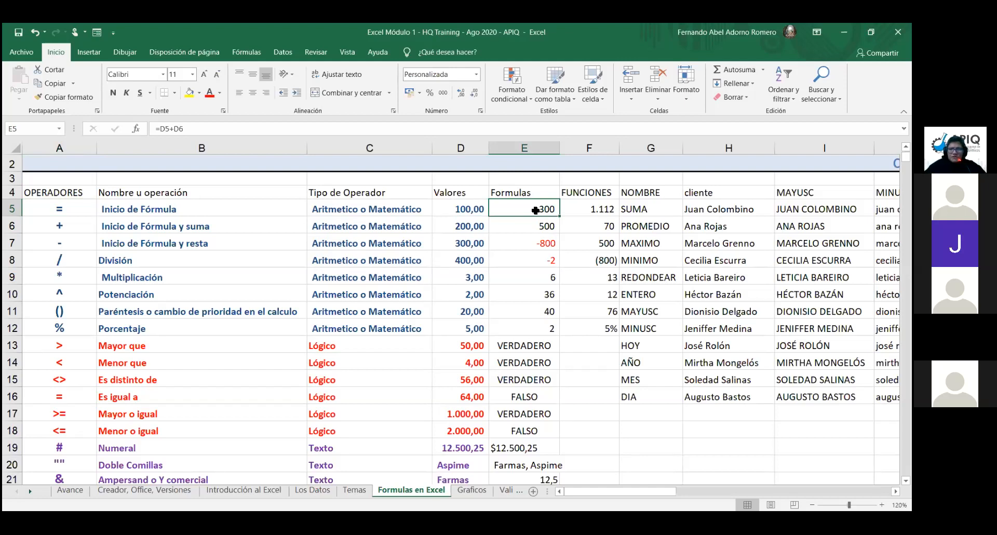
{"action": "key", "text": "ctrl+shift+Down"}
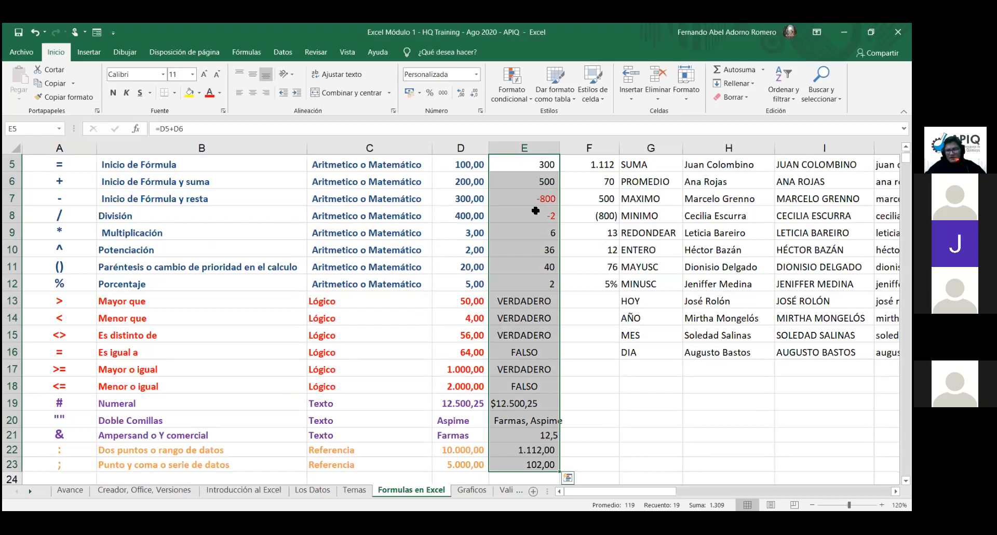
{"action": "key", "text": "Delete"}
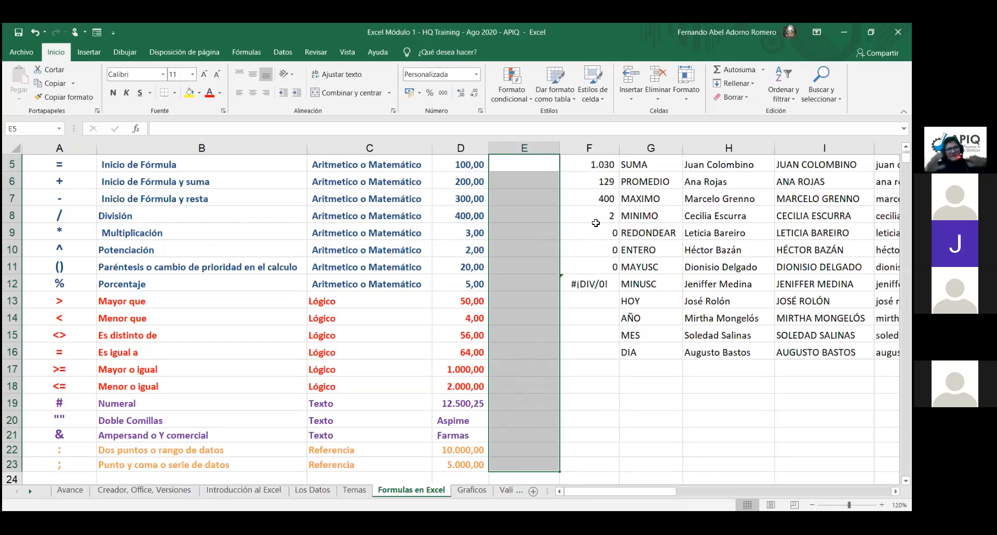
{"action": "scroll", "coordinate": [595, 223], "scroll_direction": "up", "scroll_amount": 2}
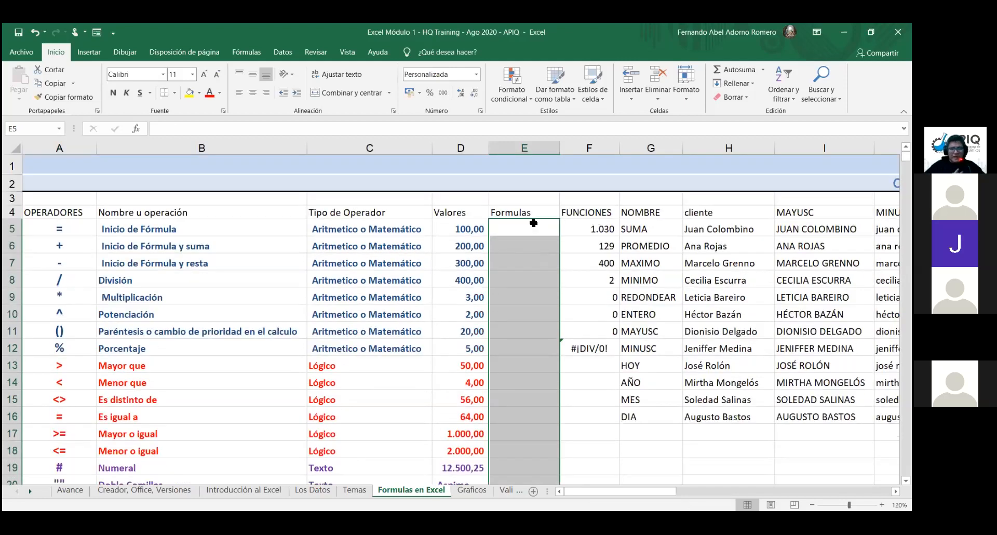
{"action": "left_click", "coordinate": [534, 223]}
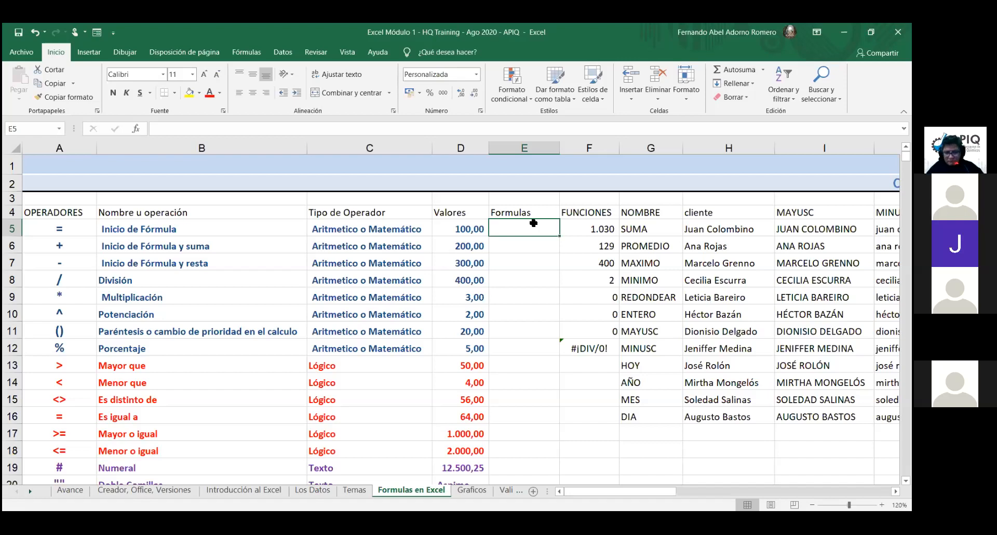
Step: After discarding trial + and = entries, start an E5 formula with = referencing D5
{"action": "type", "text": "+"}
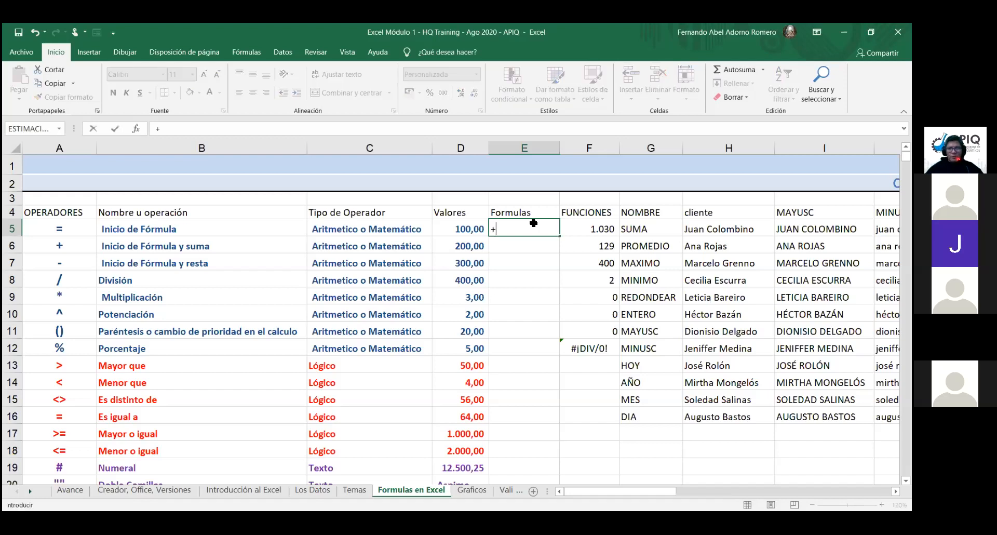
{"action": "key", "text": "Escape"}
{"action": "type", "text": "="}
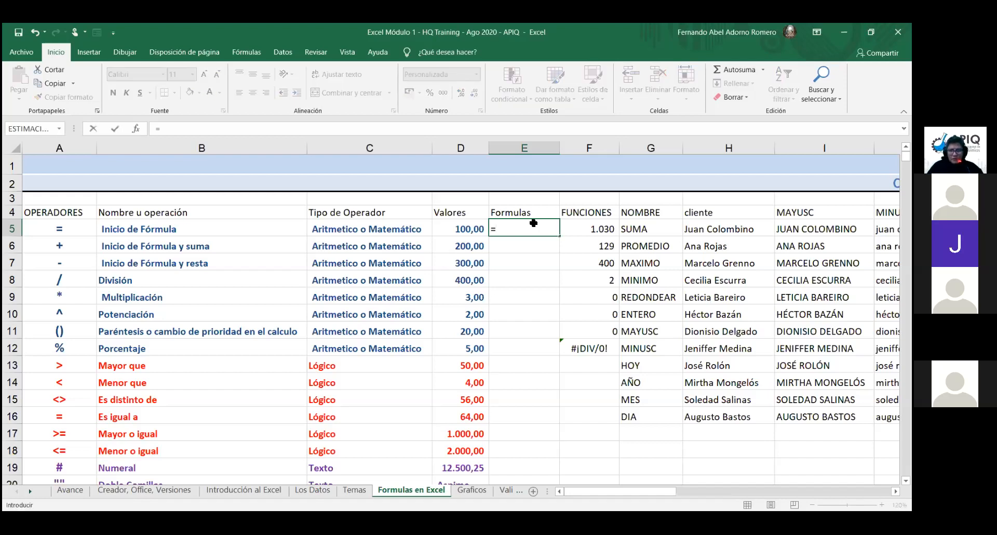
{"action": "key", "text": "BackSpace"}
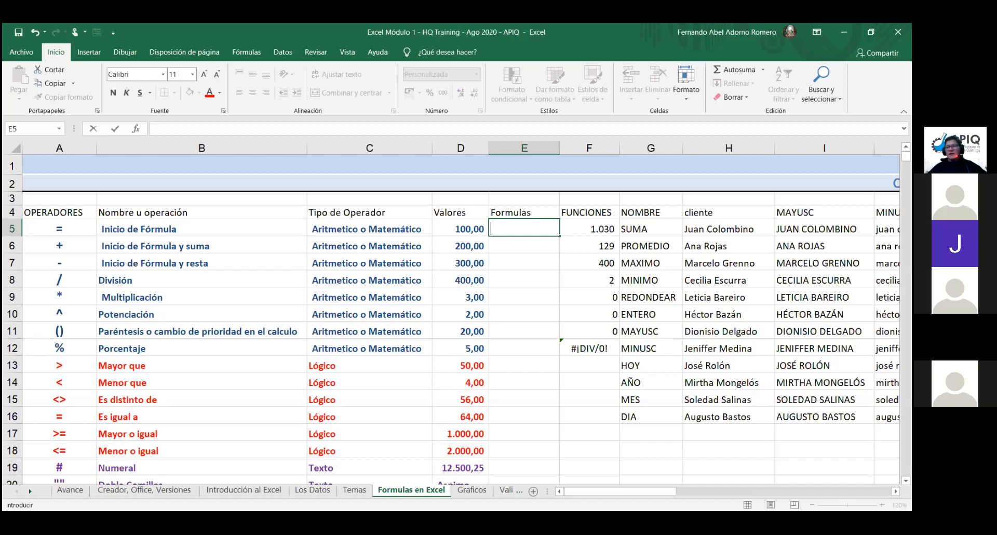
{"action": "type", "text": "="}
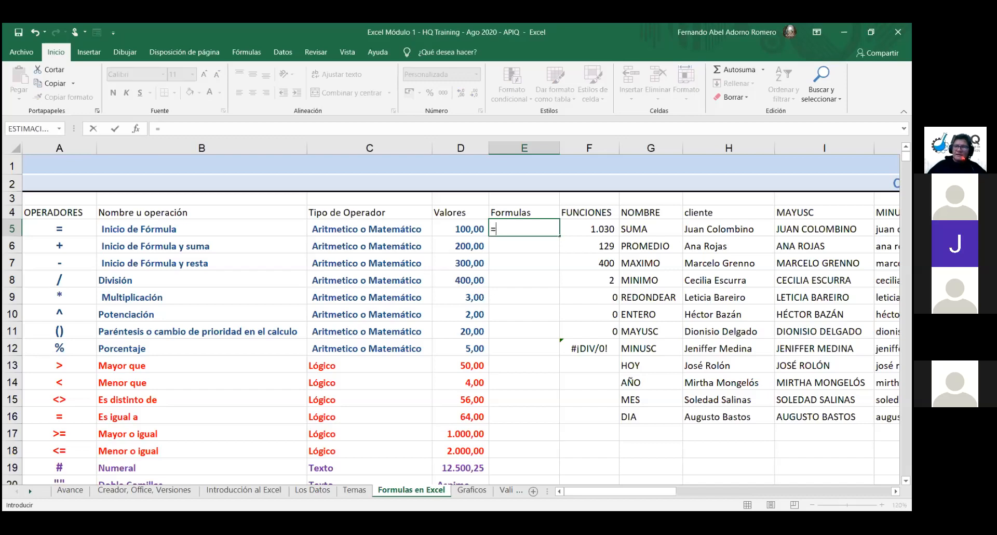
{"action": "key", "text": "BackSpace"}
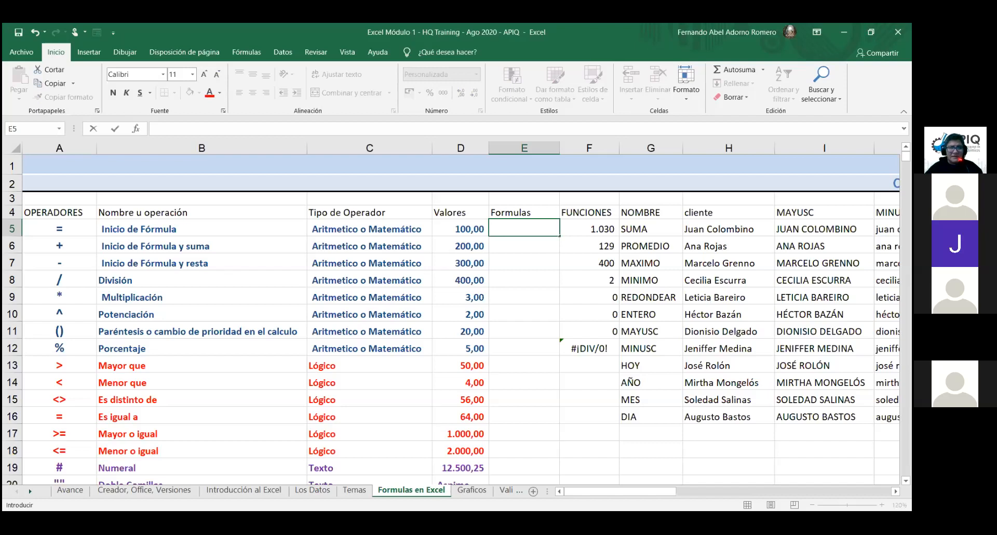
{"action": "type", "text": "="}
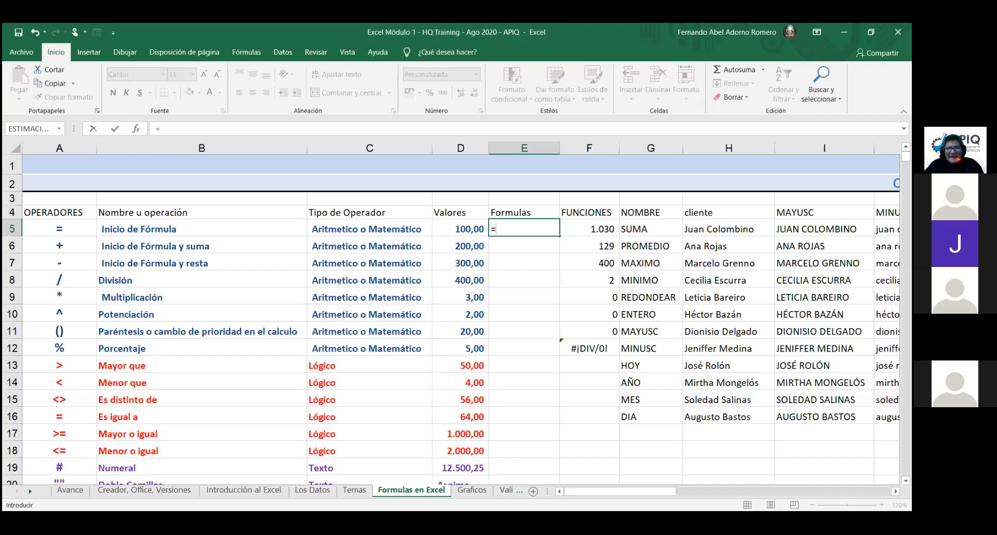
{"action": "left_click", "coordinate": [470, 226]}
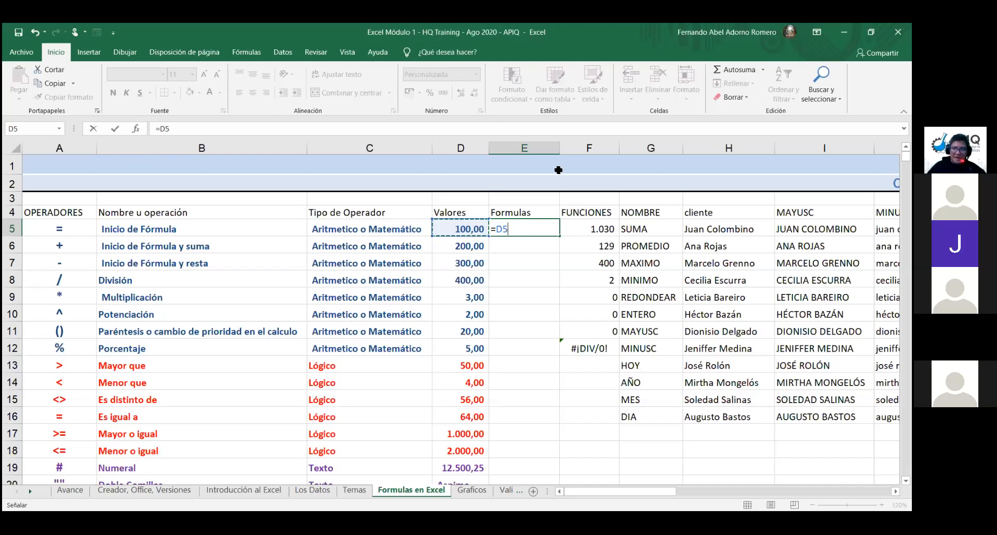
Step: Enter =100+200 in E5 so it shows 300, then begin a fresh = formula there
{"action": "key", "text": "BackSpace"}
{"action": "key", "text": "BackSpace"}
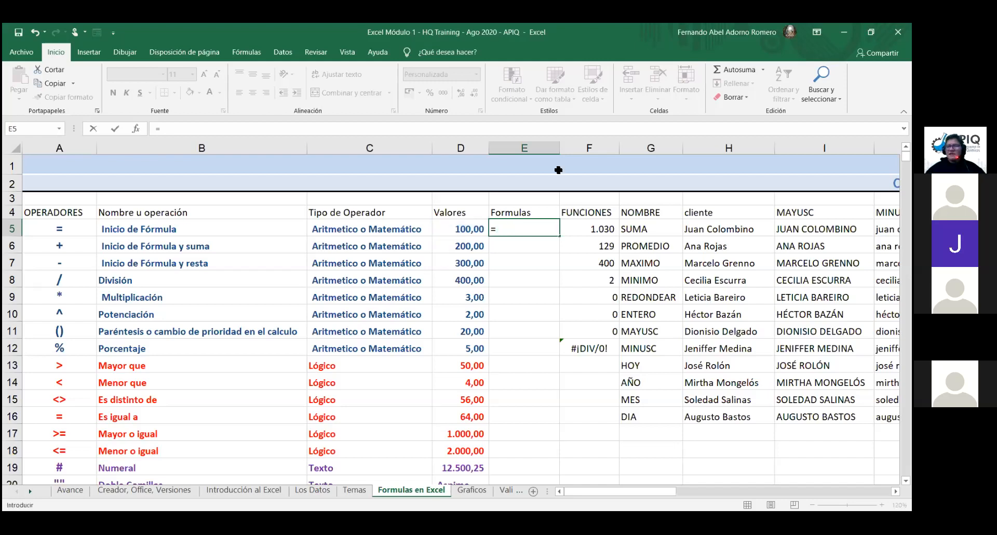
{"action": "type", "text": "100"}
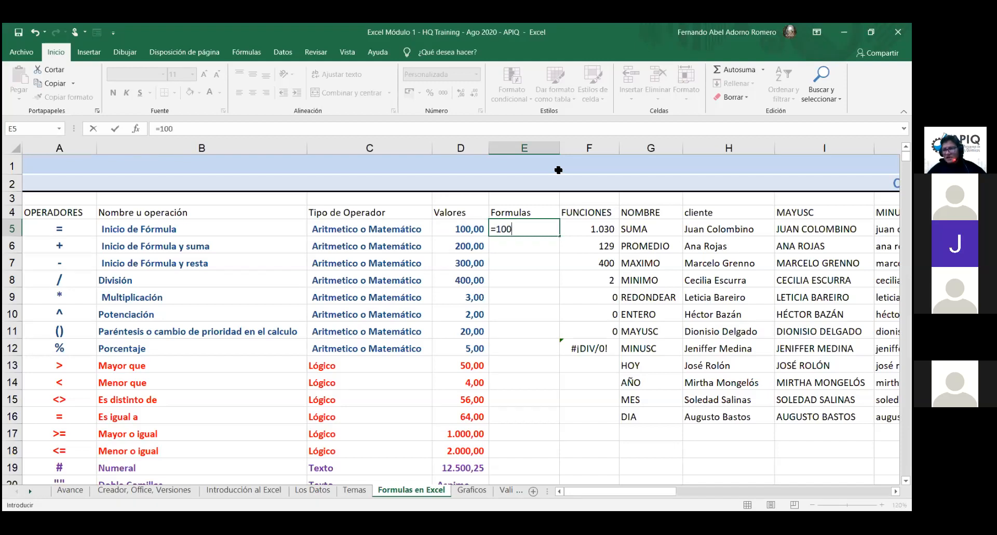
{"action": "type", "text": "+"}
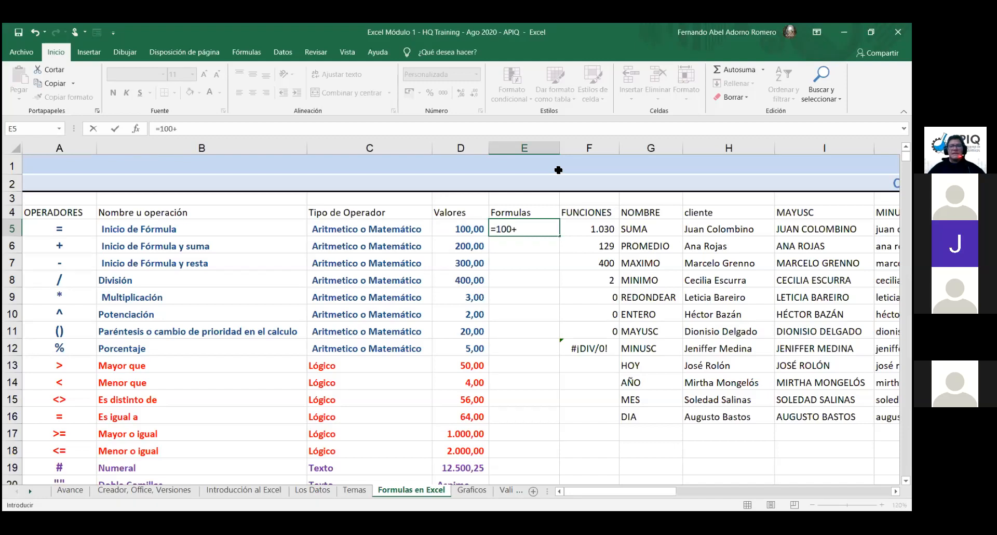
{"action": "type", "text": "200"}
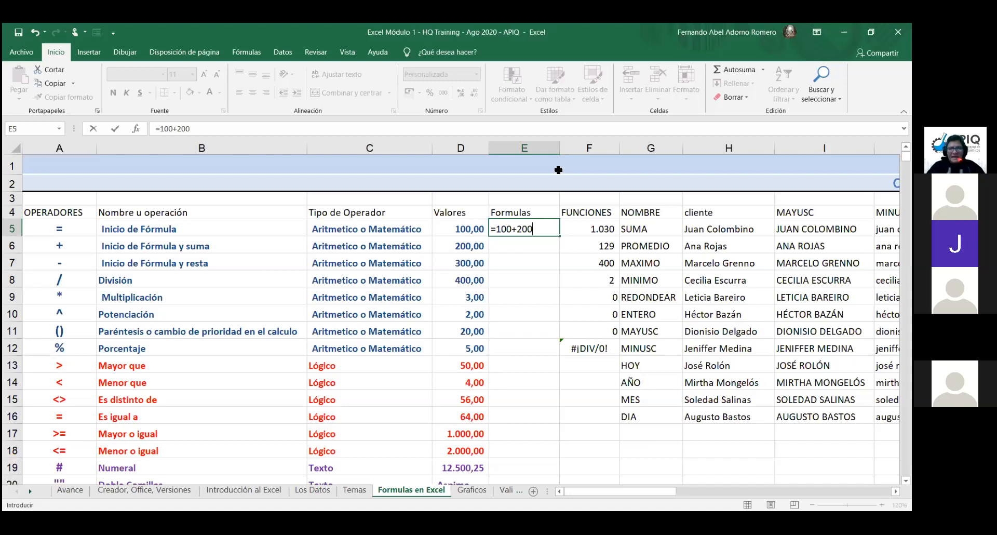
{"action": "key", "text": "Return"}
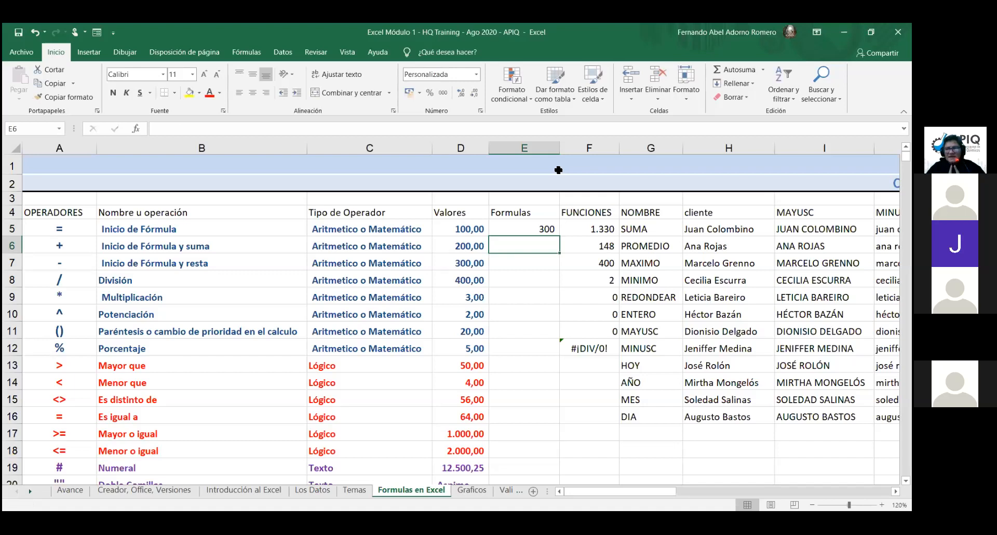
{"action": "key", "text": "Up"}
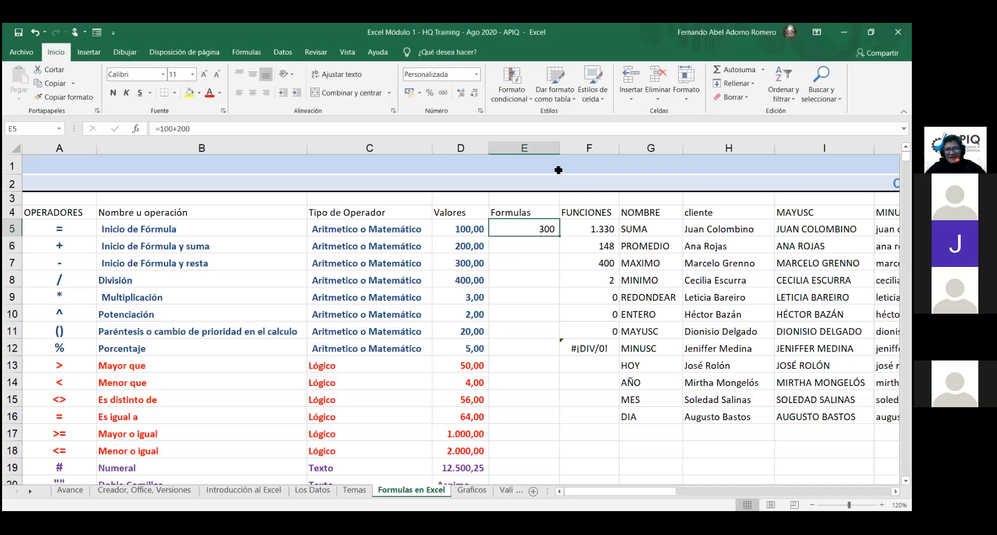
{"action": "type", "text": "="}
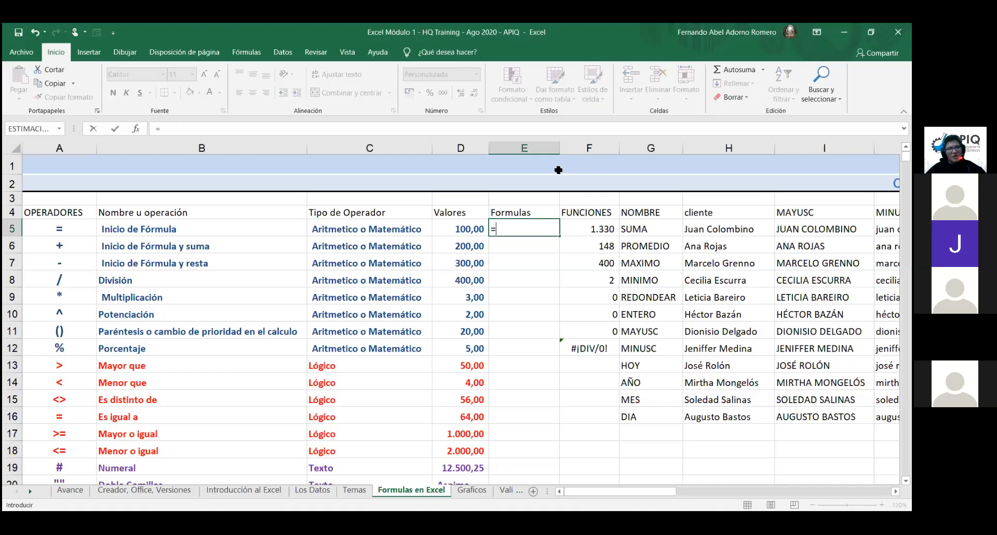
{"action": "type", "text": "100"}
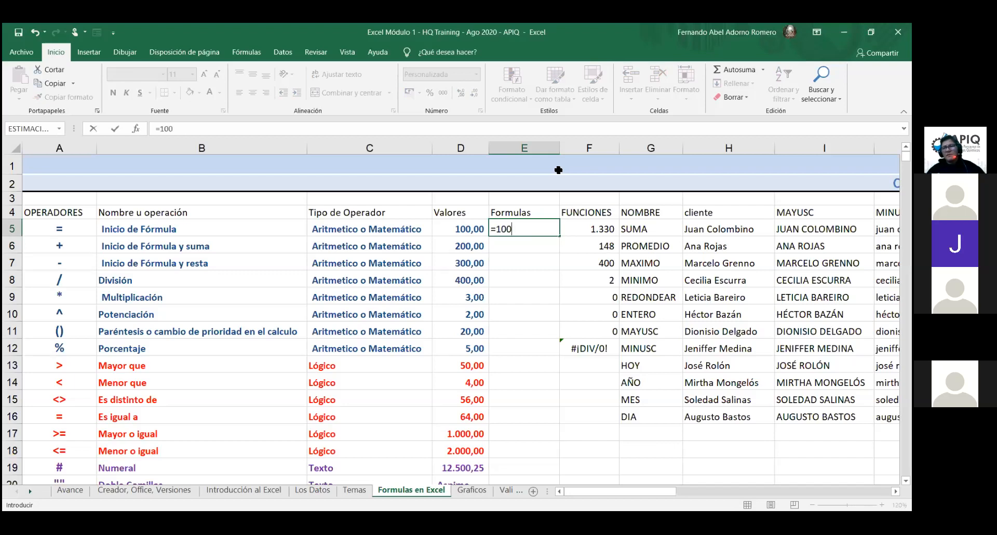
{"action": "type", "text": "+200"}
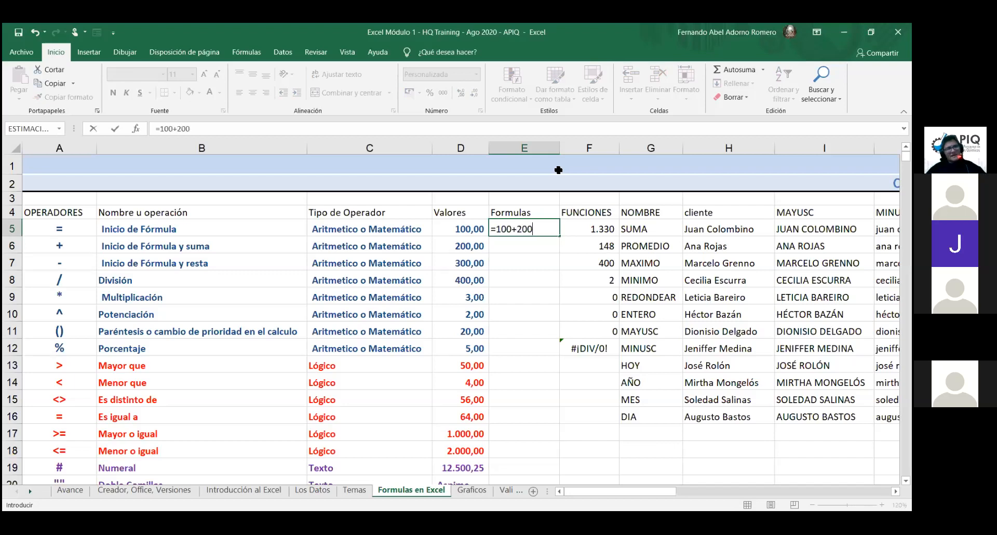
{"action": "key", "text": "Return"}
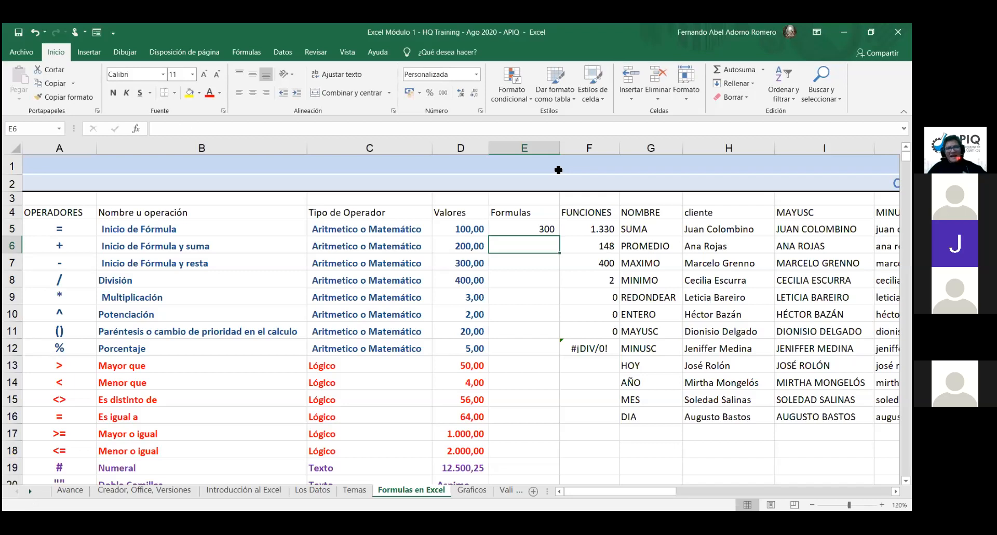
{"action": "key", "text": "Up"}
{"action": "type", "text": "="}
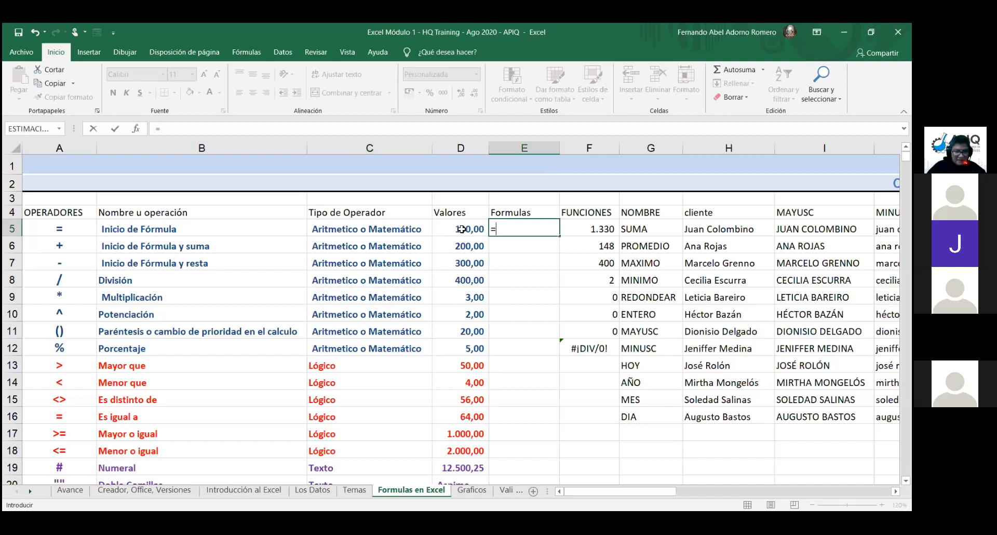
Step: Build the E5 formula =D5+D6, correcting the clicked references, so it shows 300
{"action": "left_click", "coordinate": [462, 229]}
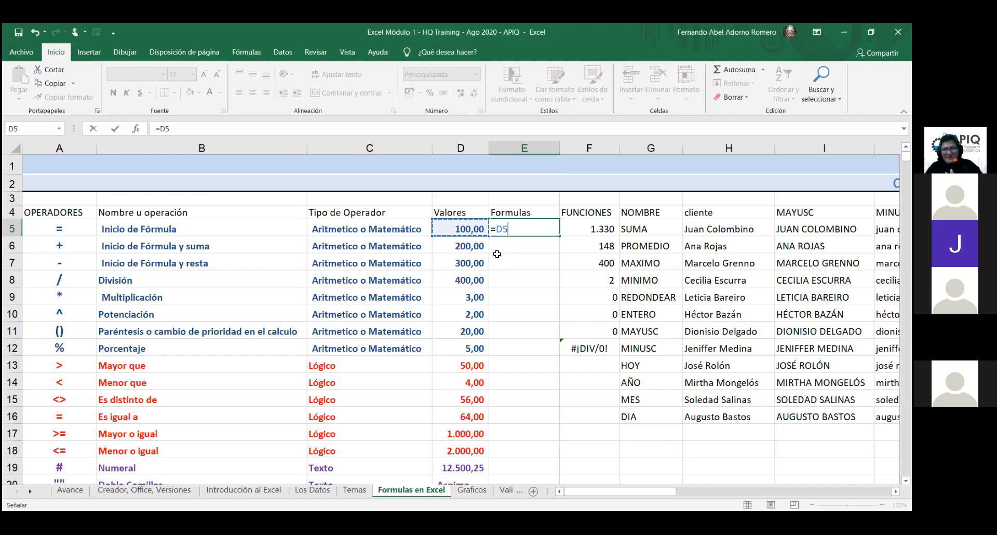
{"action": "type", "text": "+"}
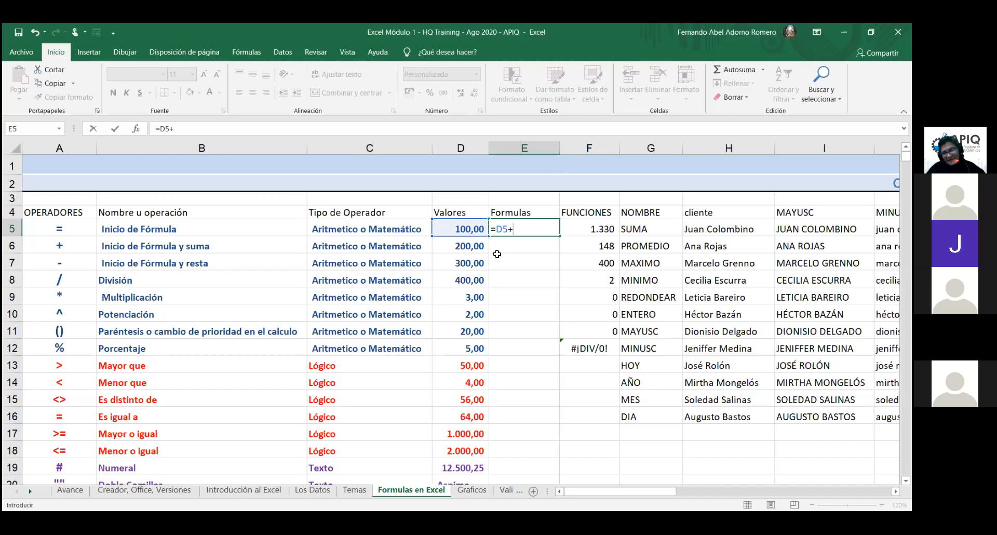
{"action": "left_click", "coordinate": [479, 246]}
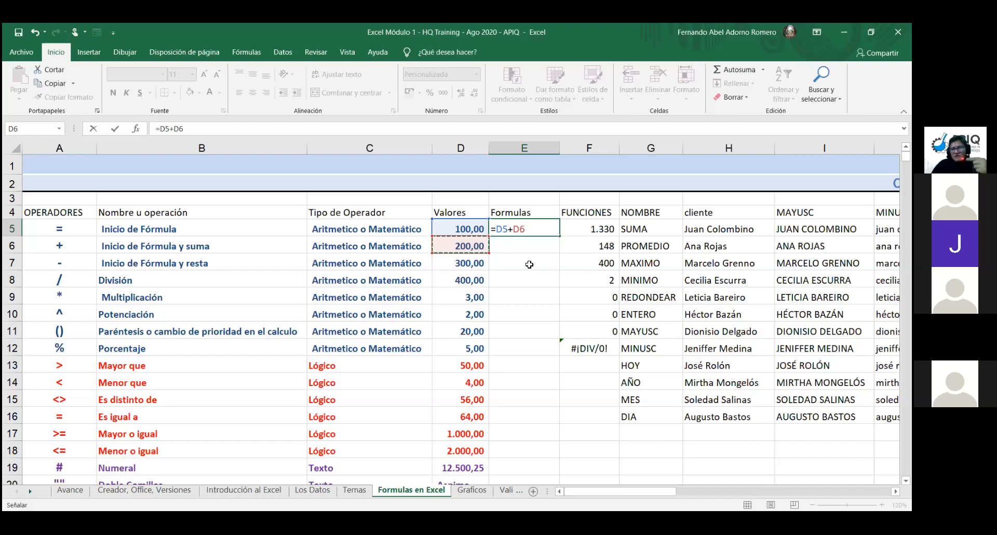
{"action": "key", "text": "BackSpace"}
{"action": "key", "text": "BackSpace"}
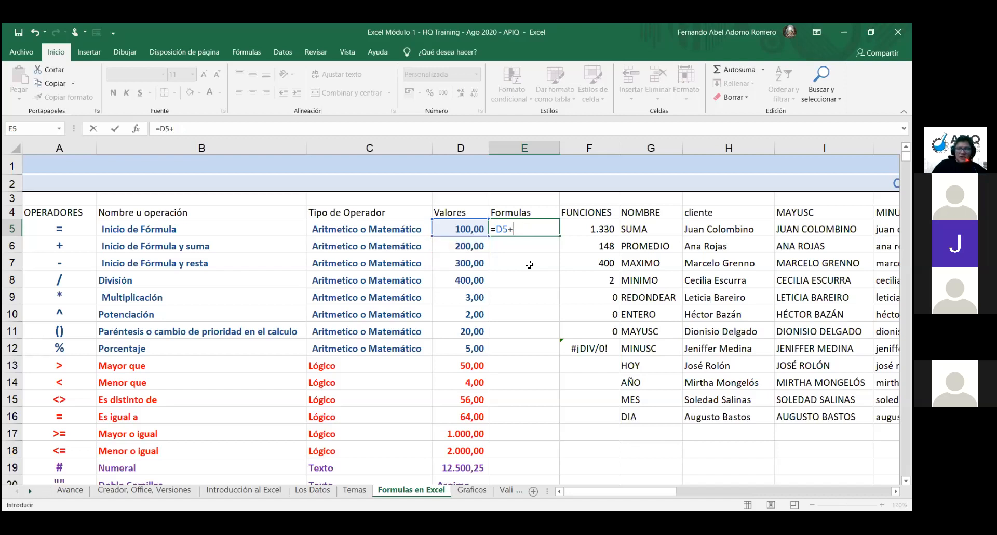
{"action": "left_click", "coordinate": [469, 228]}
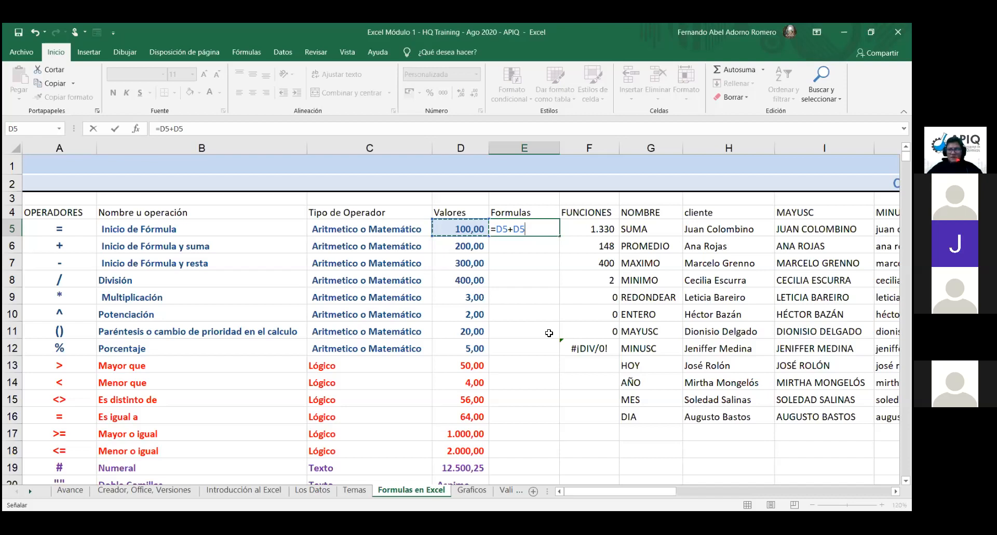
{"action": "key", "text": "BackSpace"}
{"action": "type", "text": "6"}
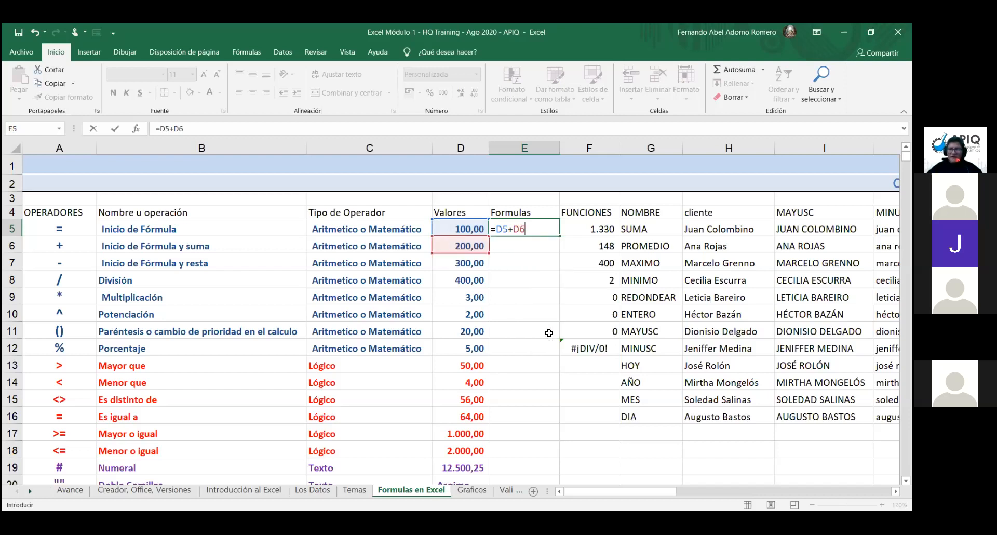
{"action": "key", "text": "Return"}
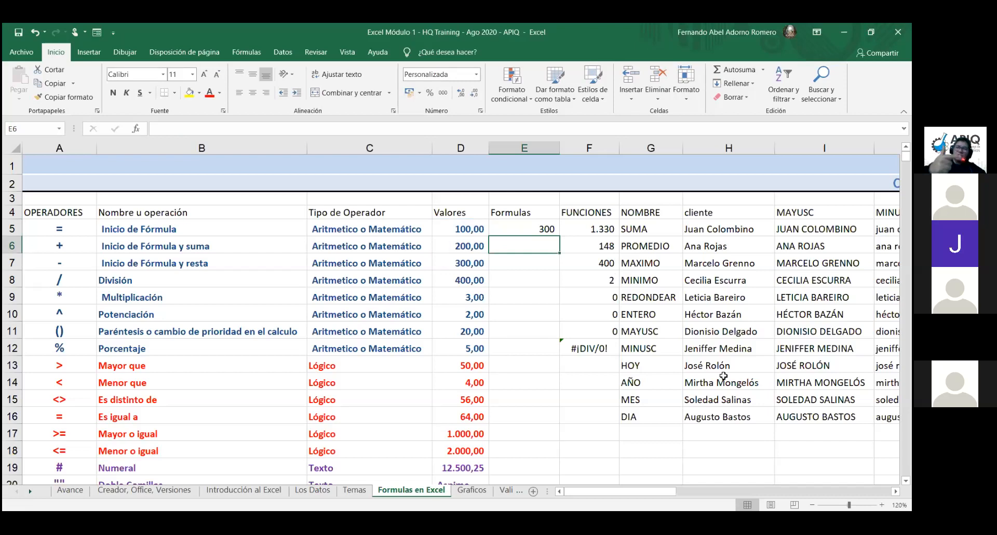
Step: Drag E5's fill handle down to E8, giving 500, 700 and 403
{"action": "left_click", "coordinate": [543, 225]}
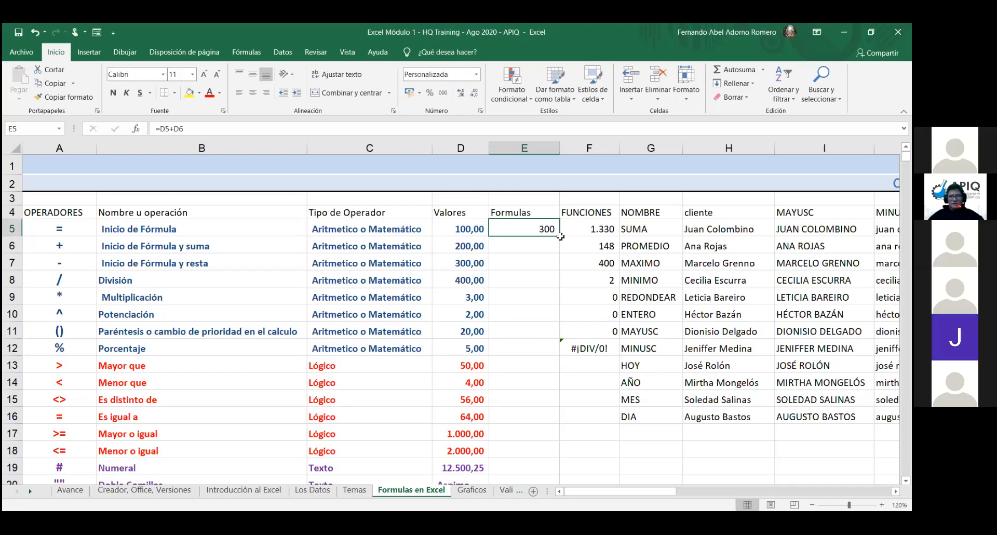
{"action": "left_click_drag", "start_coordinate": [560, 236], "coordinate": [559, 248]}
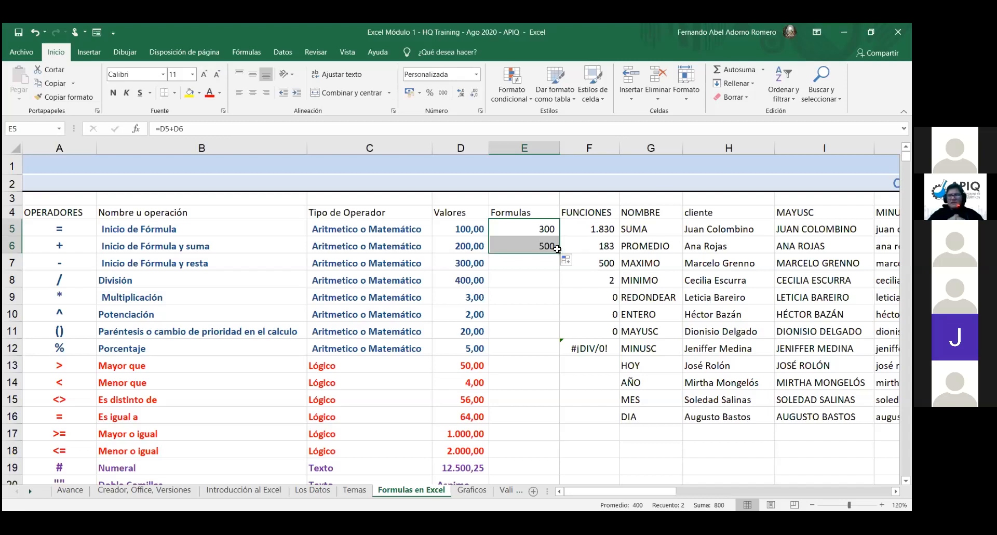
{"action": "left_click_drag", "start_coordinate": [559, 251], "coordinate": [559, 286]}
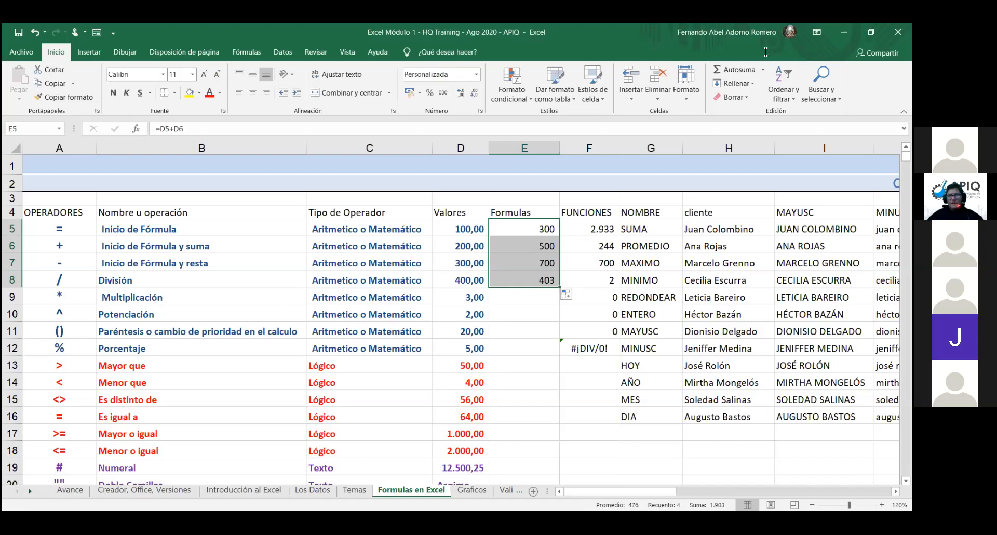
Step: Inspect E6's copied formula in edit mode several times, leaving it unchanged at 500
{"action": "left_click", "coordinate": [541, 247]}
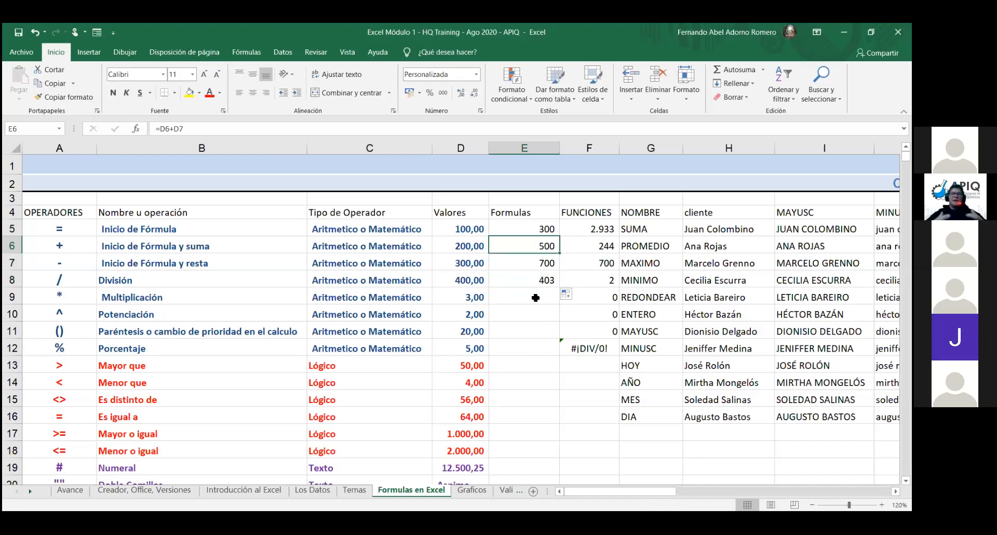
{"action": "double_click", "coordinate": [552, 246]}
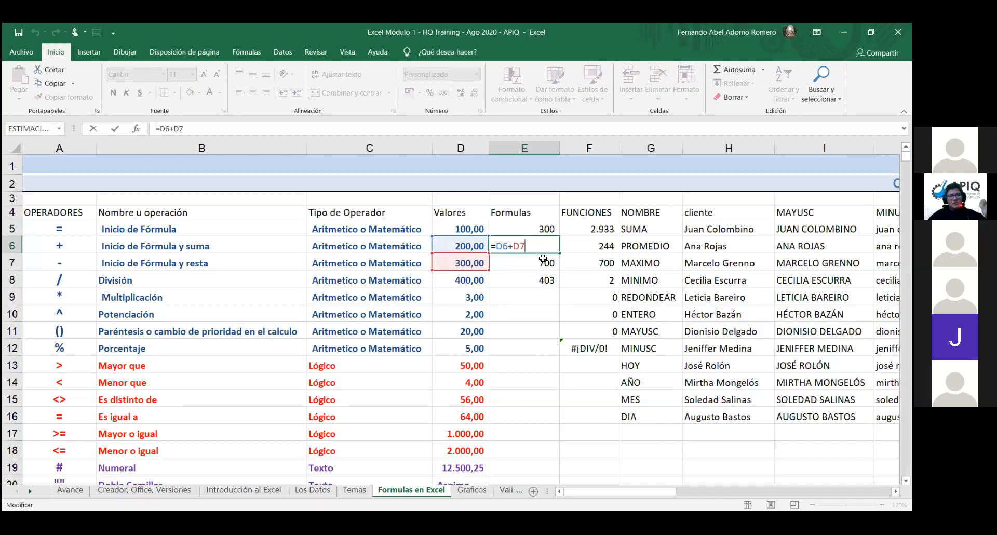
{"action": "key", "text": "Return"}
{"action": "left_click", "coordinate": [541, 245]}
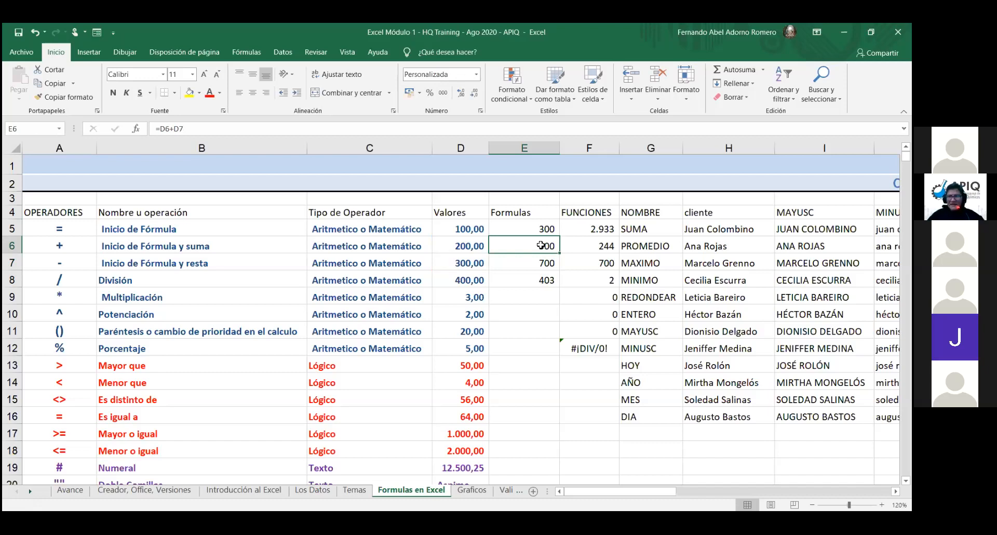
{"action": "double_click", "coordinate": [551, 244]}
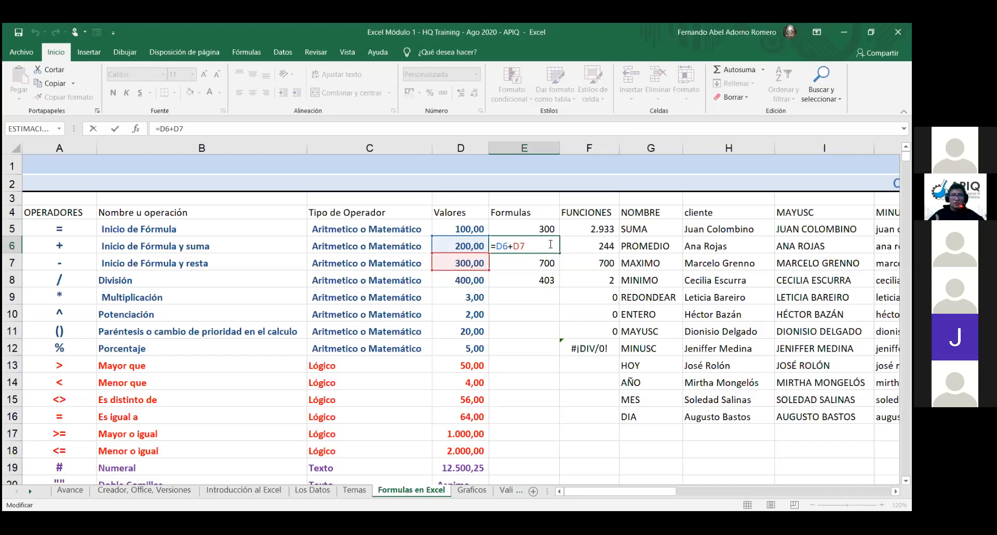
{"action": "left_click", "coordinate": [551, 266]}
{"action": "left_click", "coordinate": [551, 251]}
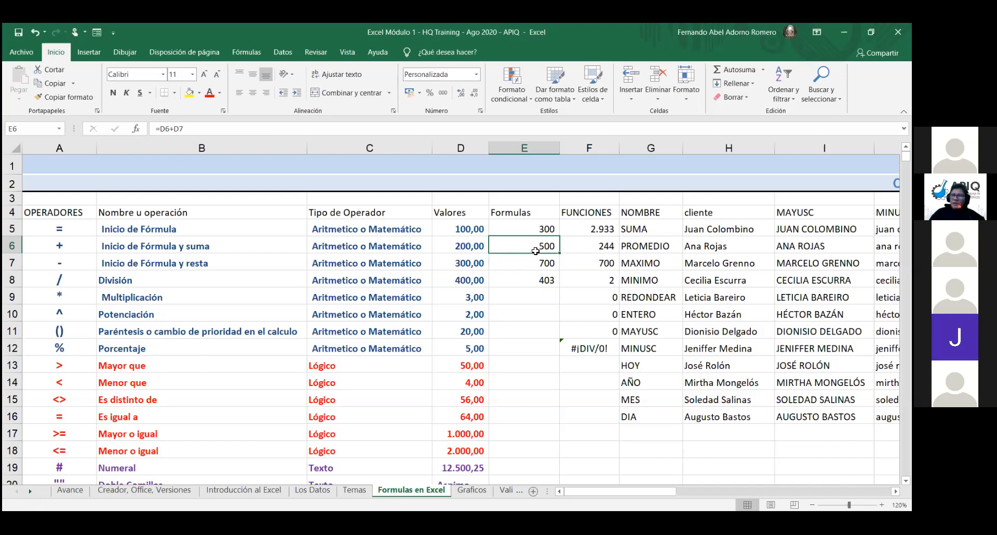
{"action": "double_click", "coordinate": [532, 246]}
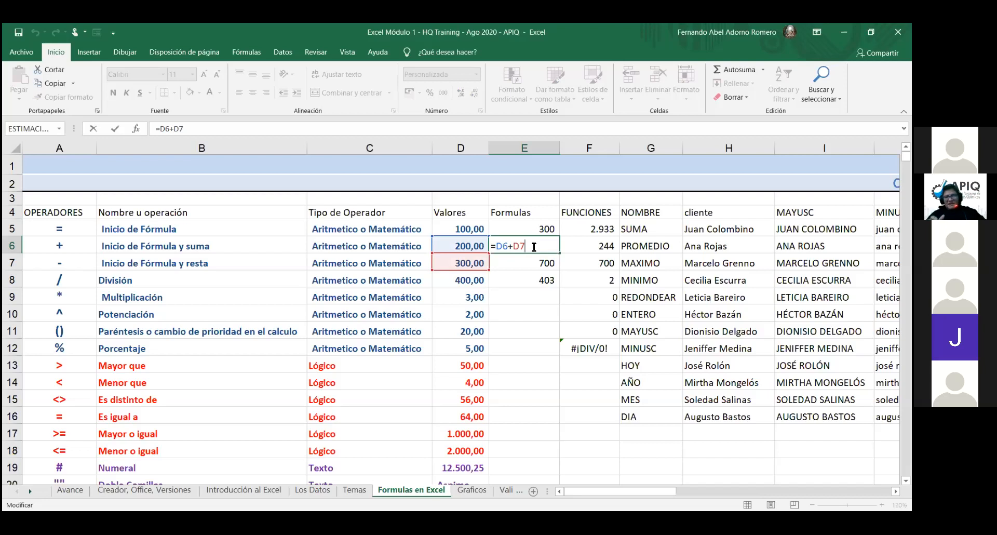
{"action": "key", "text": "Return"}
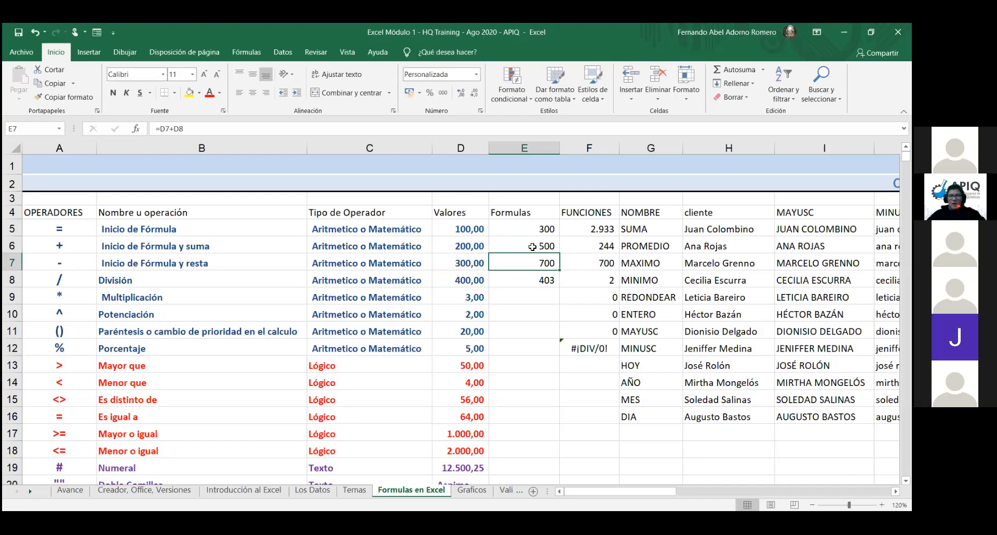
Step: Dismiss a stray comment on E7, then recommit E7's =D7+D8 formula showing 700
{"action": "key", "text": "shift+F2"}
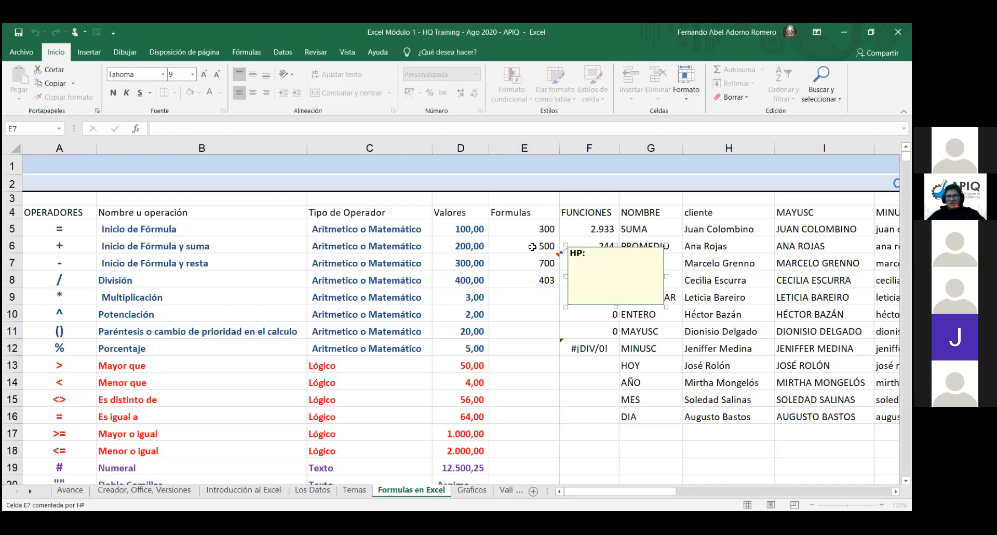
{"action": "left_click", "coordinate": [531, 284]}
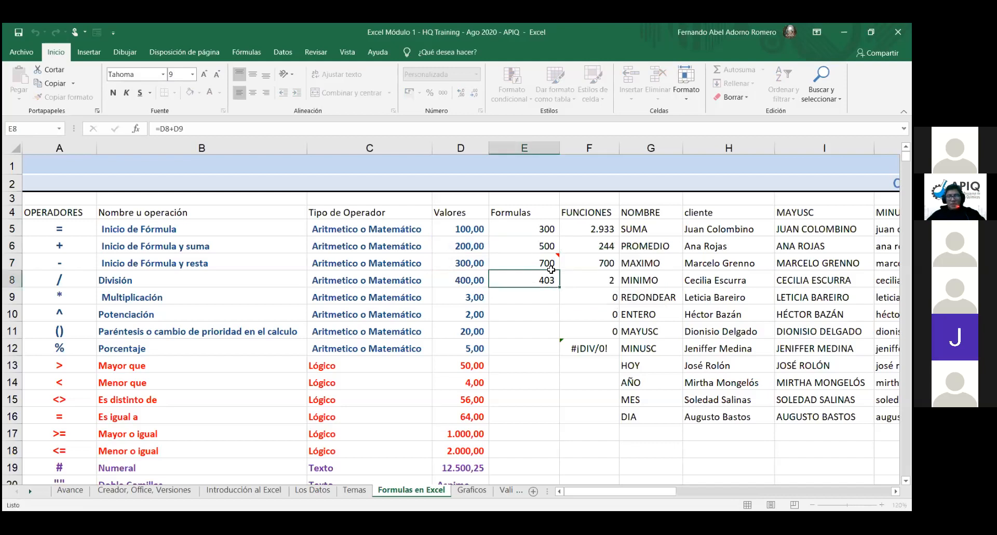
{"action": "left_click", "coordinate": [550, 263]}
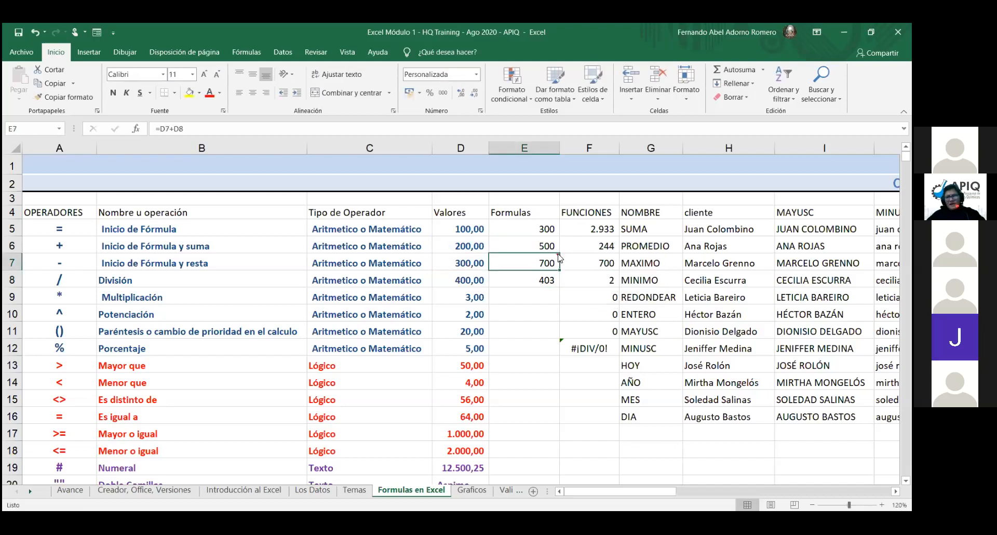
{"action": "double_click", "coordinate": [550, 263]}
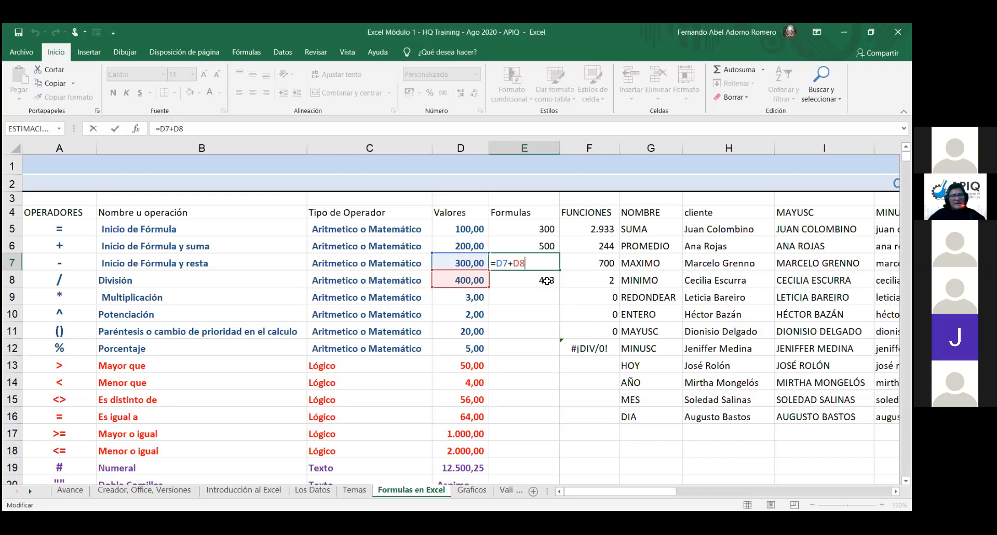
{"action": "key", "text": "Return"}
{"action": "left_click", "coordinate": [538, 263]}
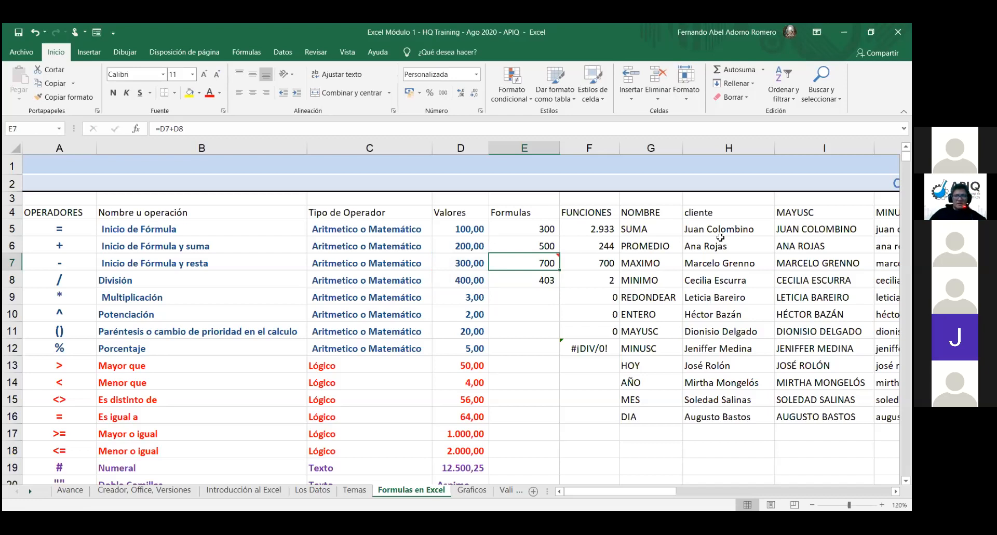
Step: Show E7's formula =D7+D8 in edit mode with its D7 and D8 references highlighted
{"action": "key", "text": "F2"}
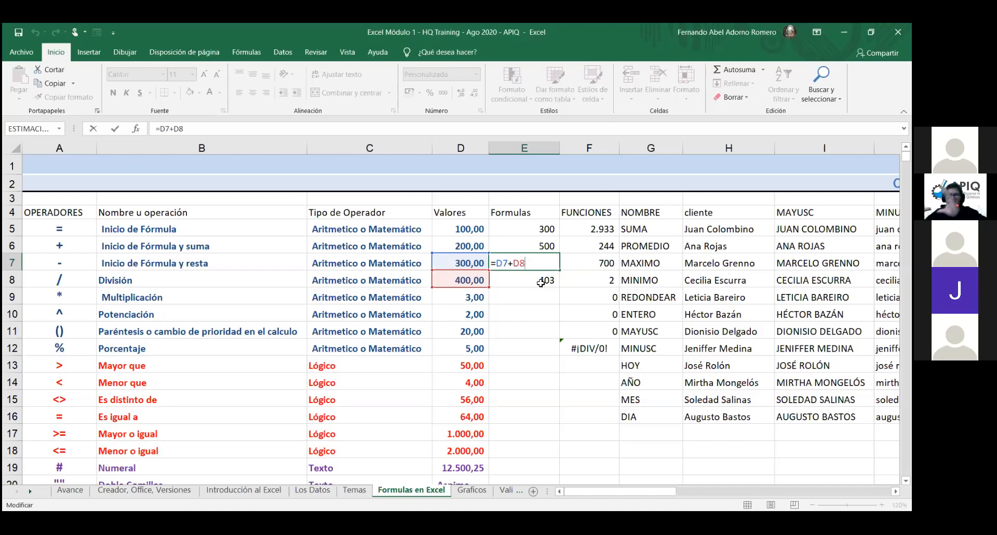
Step: Exit E7's formula unchanged at 700 by selecting cell E9
{"action": "mouse_move", "coordinate": [560, 254]}
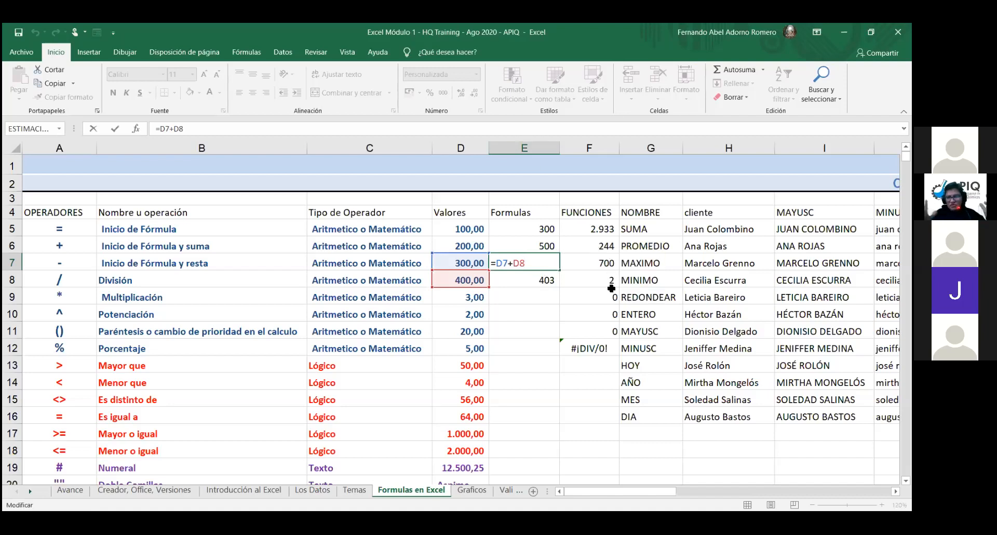
{"action": "left_click", "coordinate": [545, 294]}
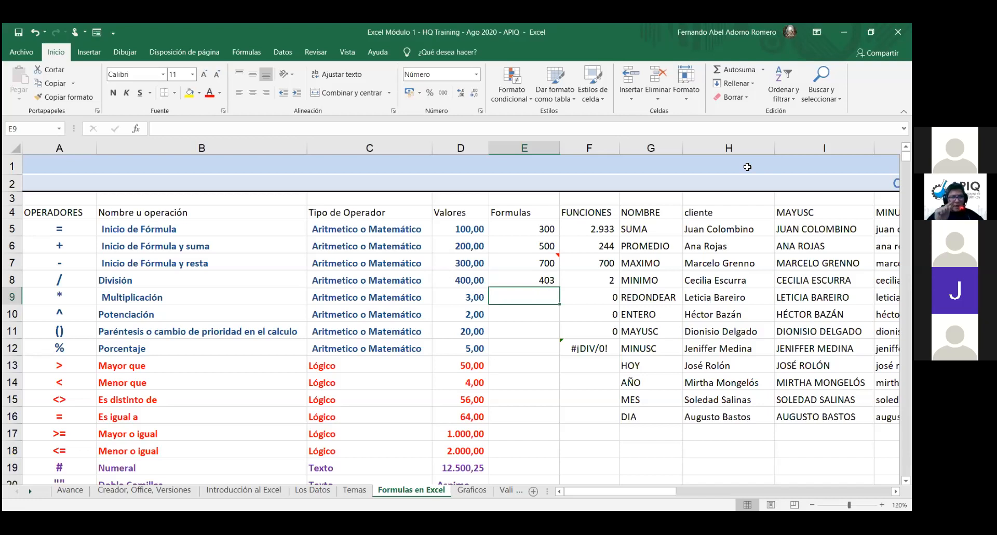
Step: Clear the formulas in E6, E7 and E8 one by one, keeping only 300 in E5
{"action": "key", "text": "Up"}
{"action": "key", "text": "Up"}
{"action": "key", "text": "Up"}
{"action": "key", "text": "Delete"}
{"action": "key", "text": "Down"}
{"action": "key", "text": "Delete"}
{"action": "key", "text": "Down"}
{"action": "key", "text": "Delete"}
{"action": "key", "text": "Down"}
{"action": "key", "text": "Up"}
{"action": "key", "text": "Up"}
{"action": "key", "text": "Down"}
{"action": "key", "text": "Down"}
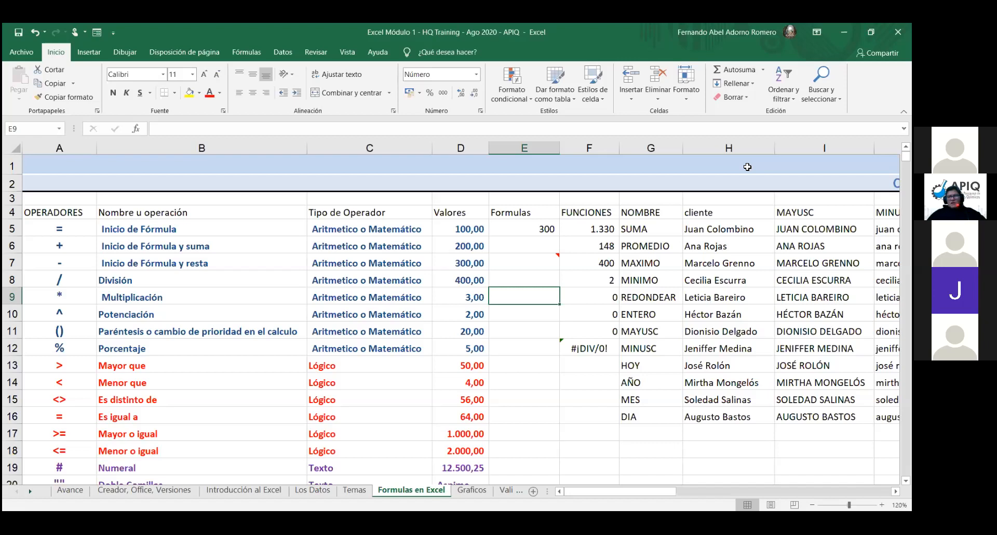
Step: Enter =+D6+D7 in E6, starting with a plus sign, so it shows 500
{"action": "left_click", "coordinate": [530, 239]}
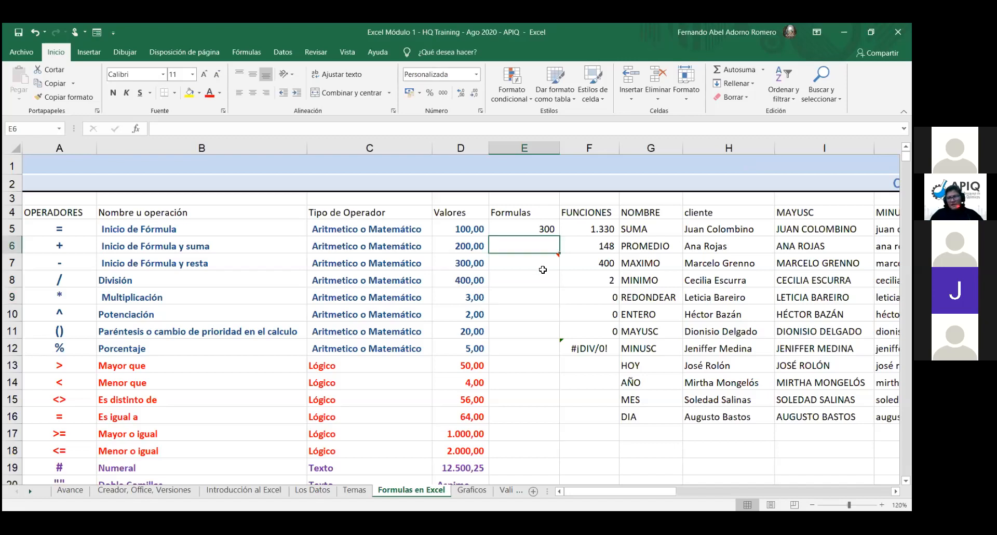
{"action": "type", "text": "+"}
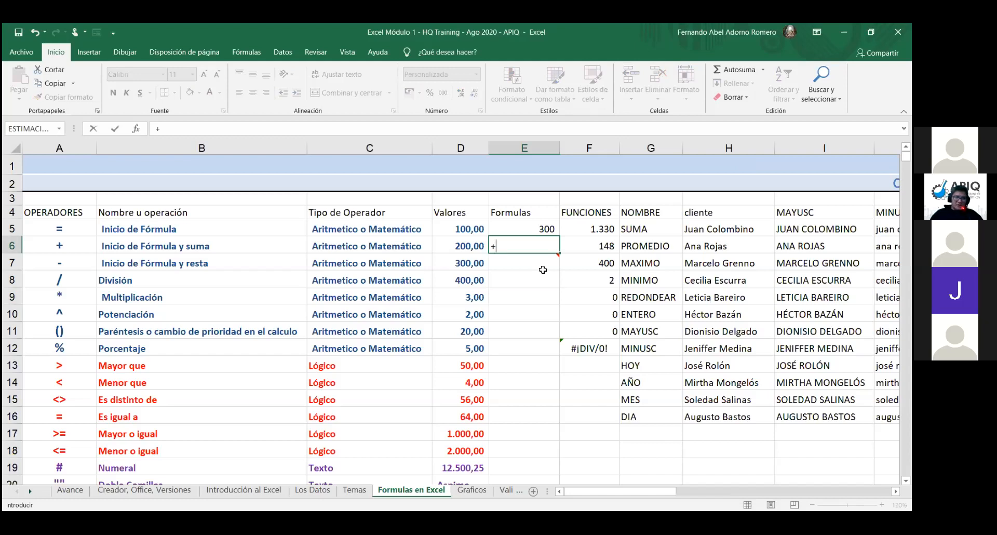
{"action": "left_click", "coordinate": [474, 246]}
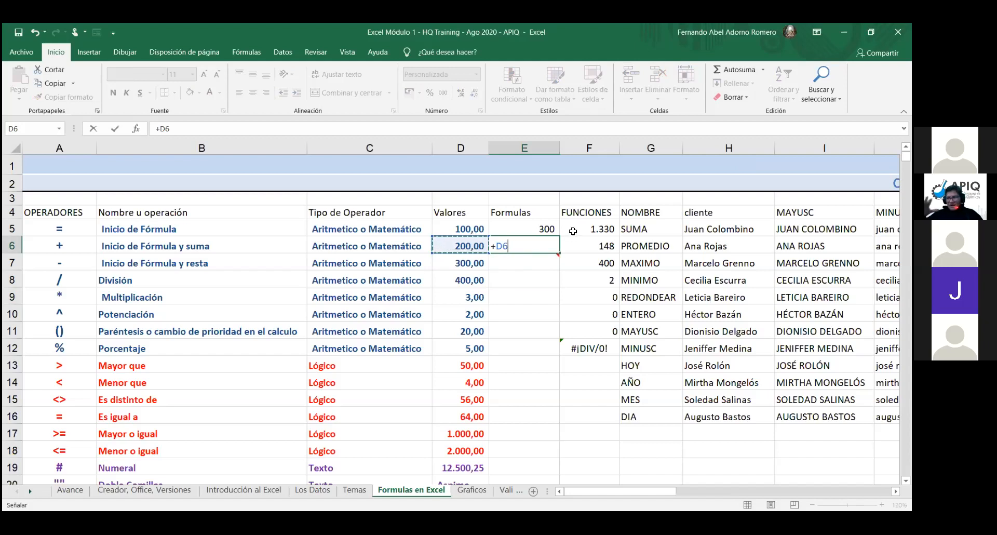
{"action": "key", "text": "Up"}
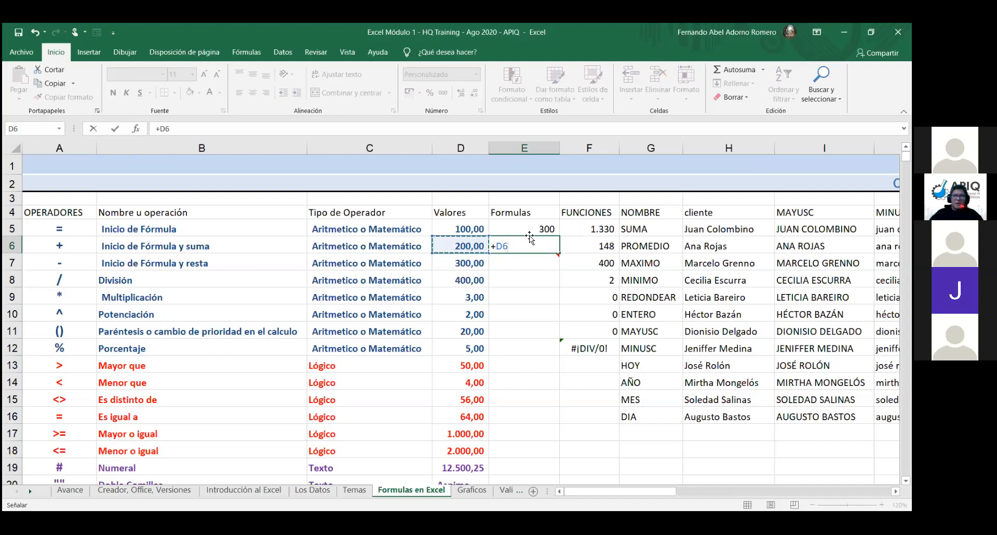
{"action": "type", "text": "+"}
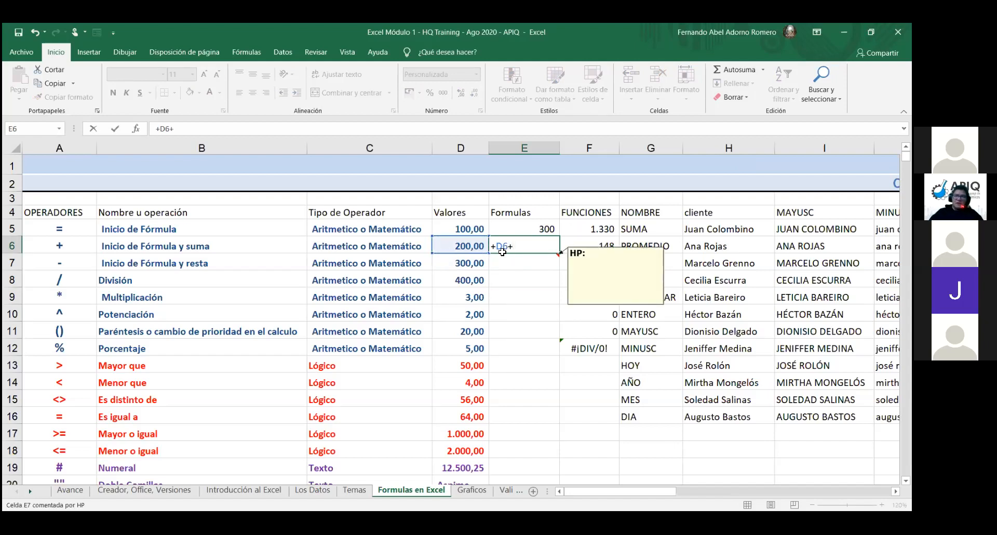
{"action": "left_click", "coordinate": [463, 266]}
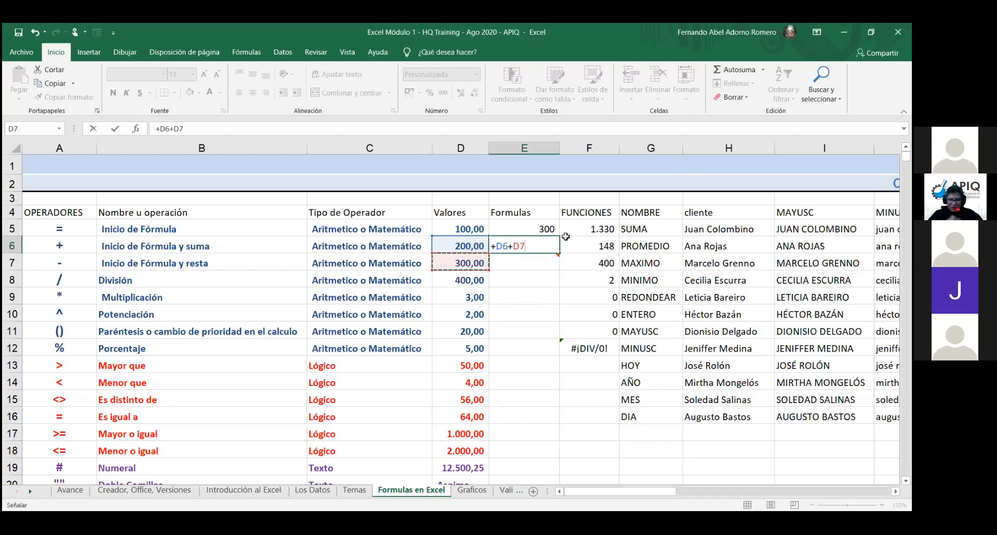
{"action": "key", "text": "Return"}
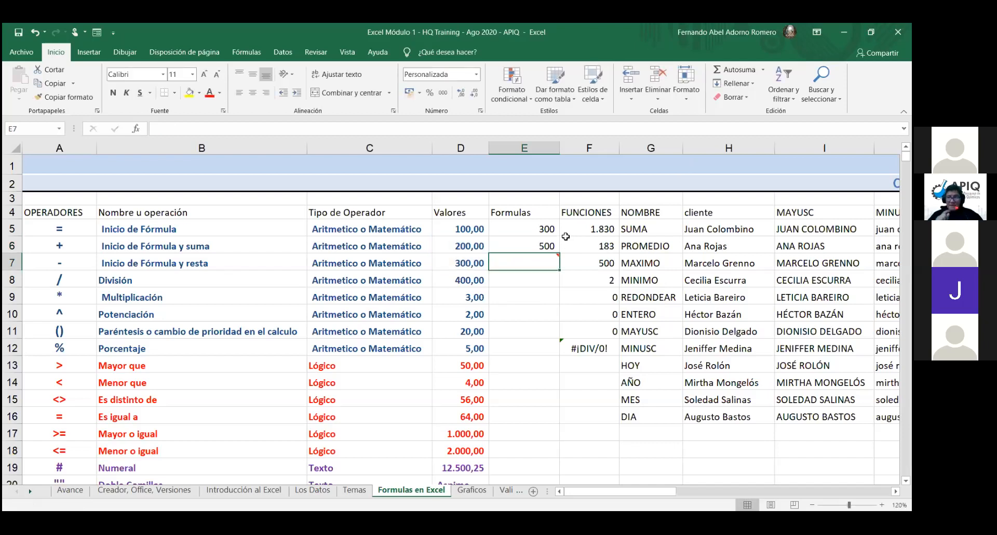
{"action": "key", "text": "Up"}
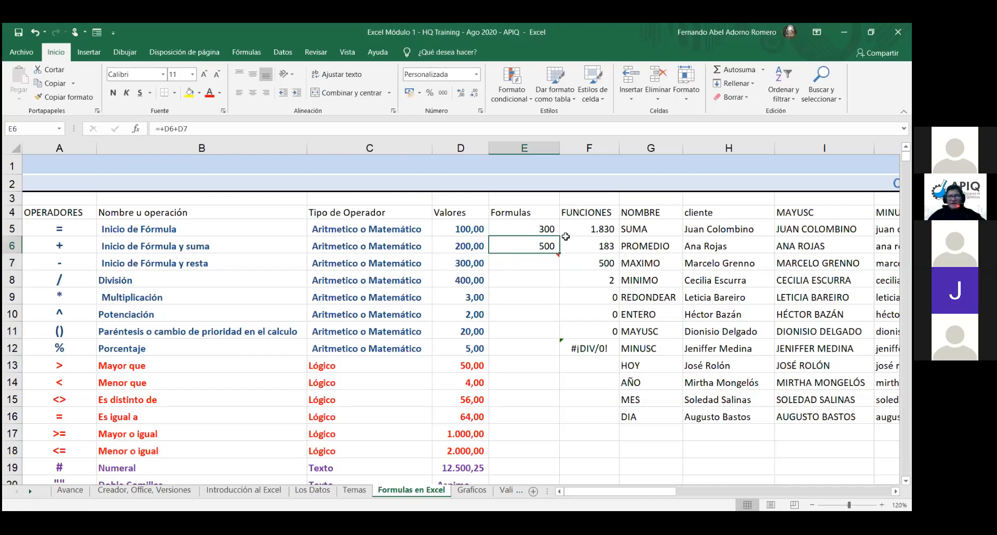
{"action": "double_click", "coordinate": [529, 248]}
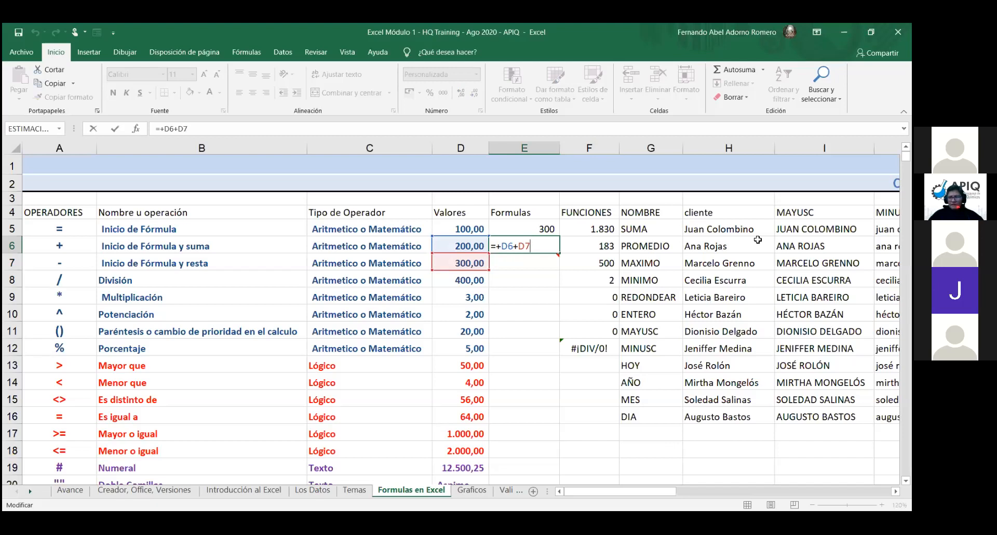
{"action": "key", "text": "Return"}
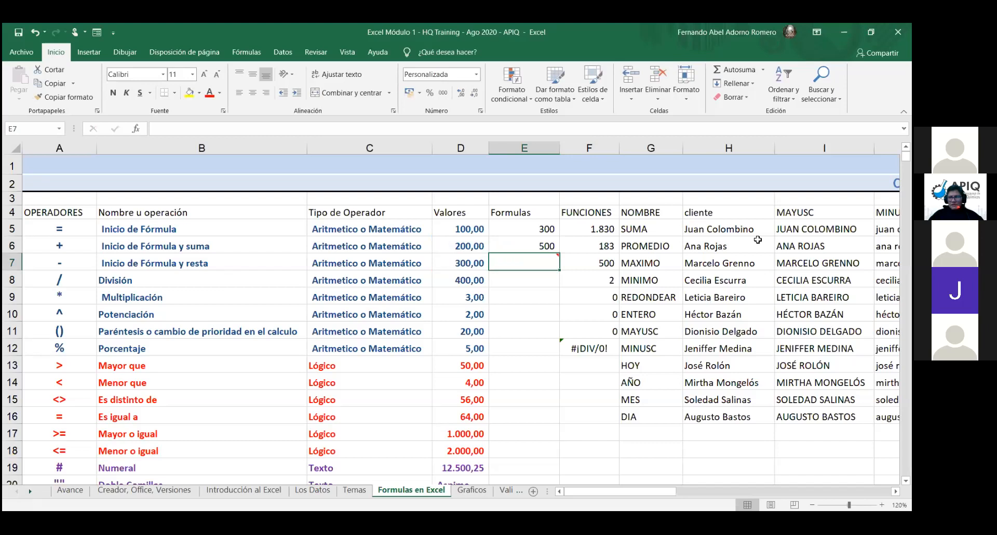
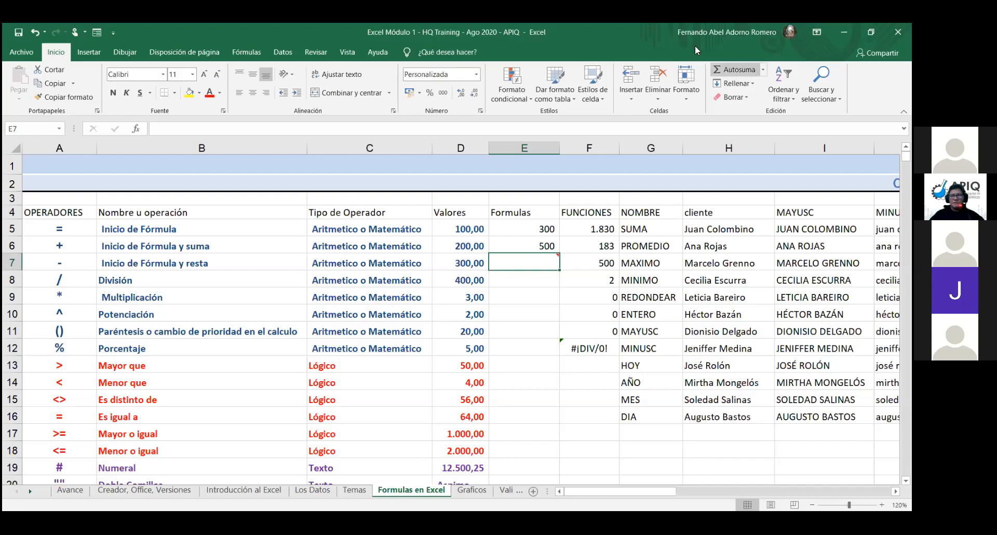
Step: Apply the Fecha corta date format to E6's addition result
{"action": "left_click", "coordinate": [537, 246]}
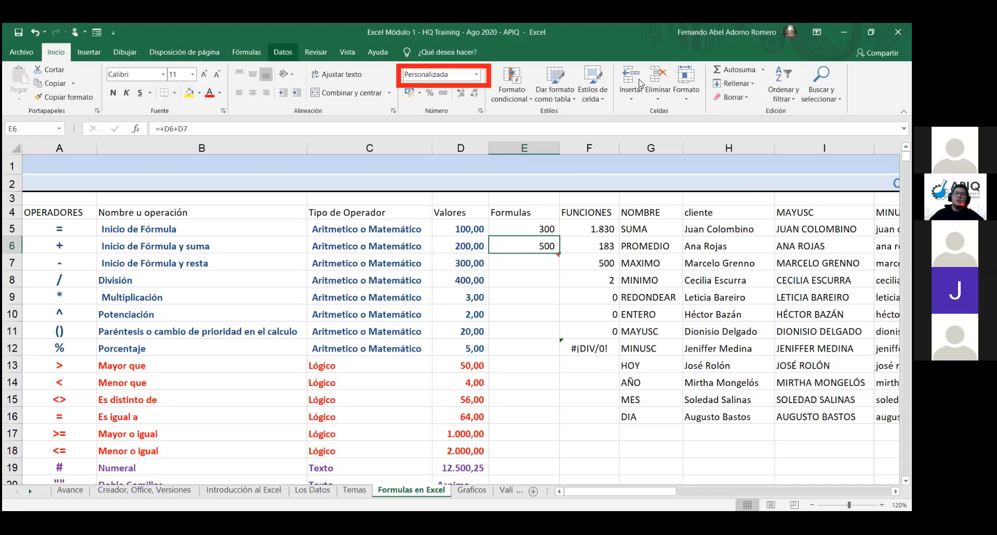
{"action": "left_click", "coordinate": [477, 75]}
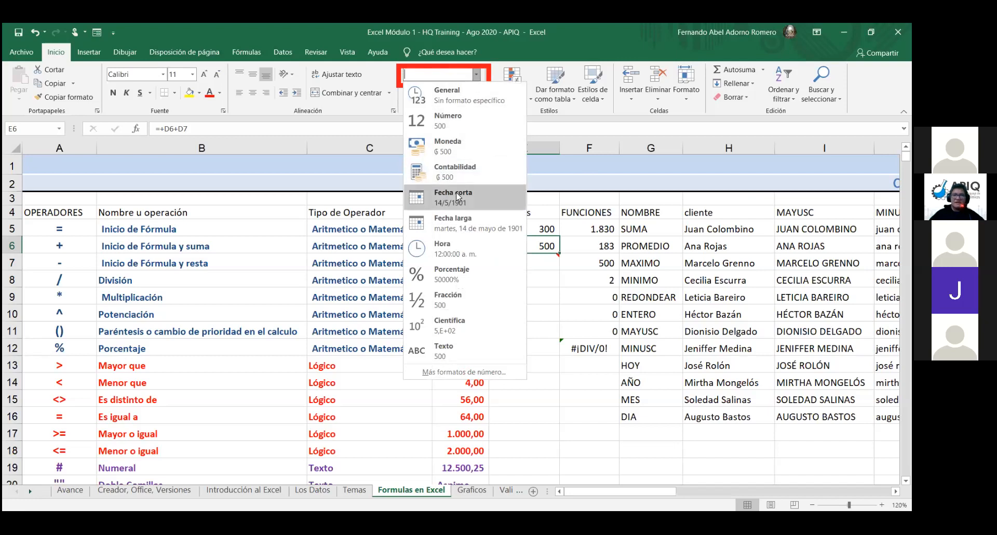
{"action": "left_click", "coordinate": [451, 226]}
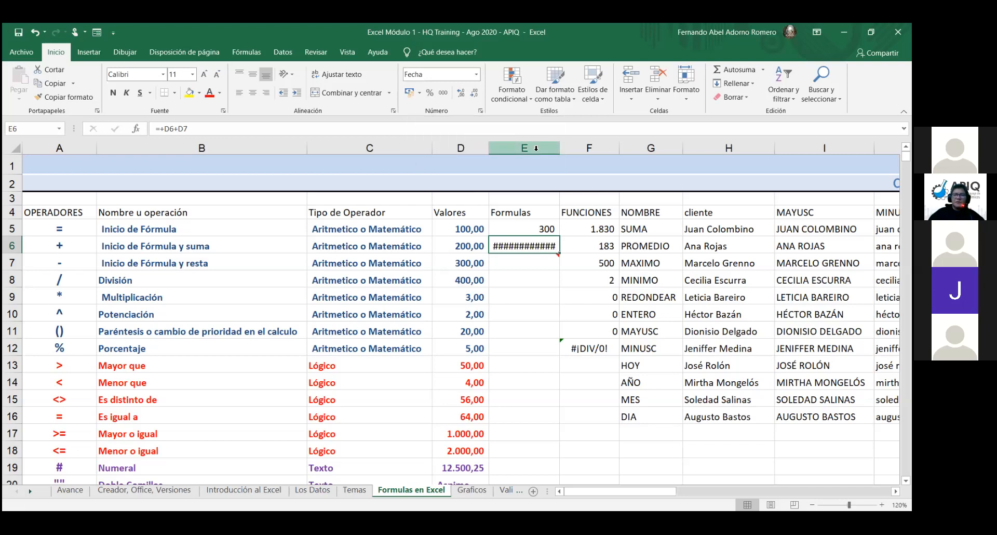
Step: Return all of column E to General format so E6 shows 500 again
{"action": "left_click", "coordinate": [536, 148]}
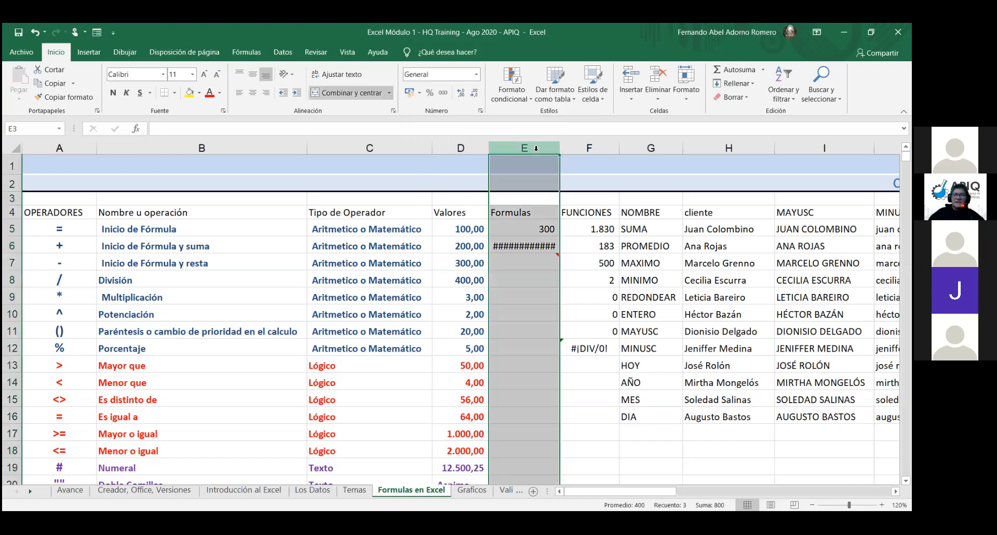
{"action": "left_click", "coordinate": [477, 74]}
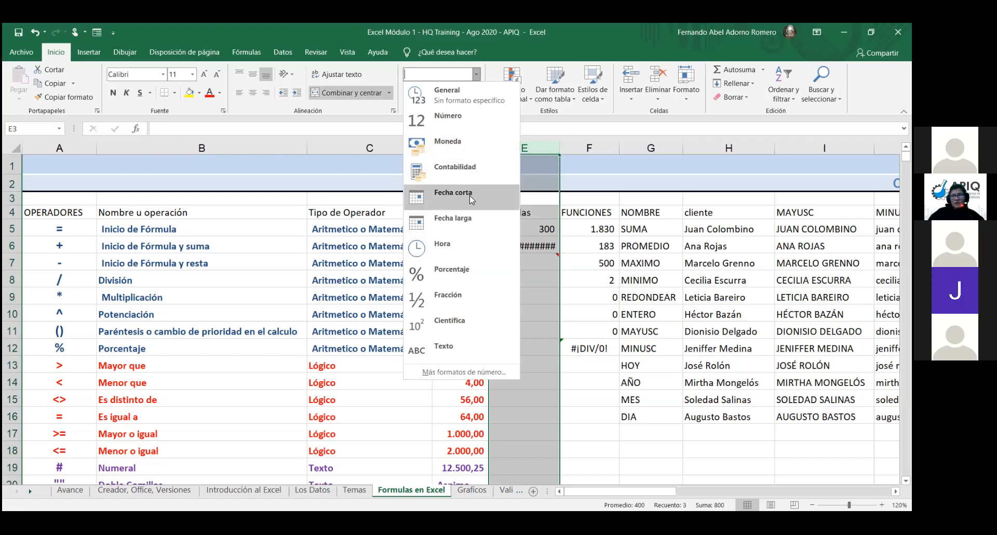
{"action": "left_click", "coordinate": [457, 95]}
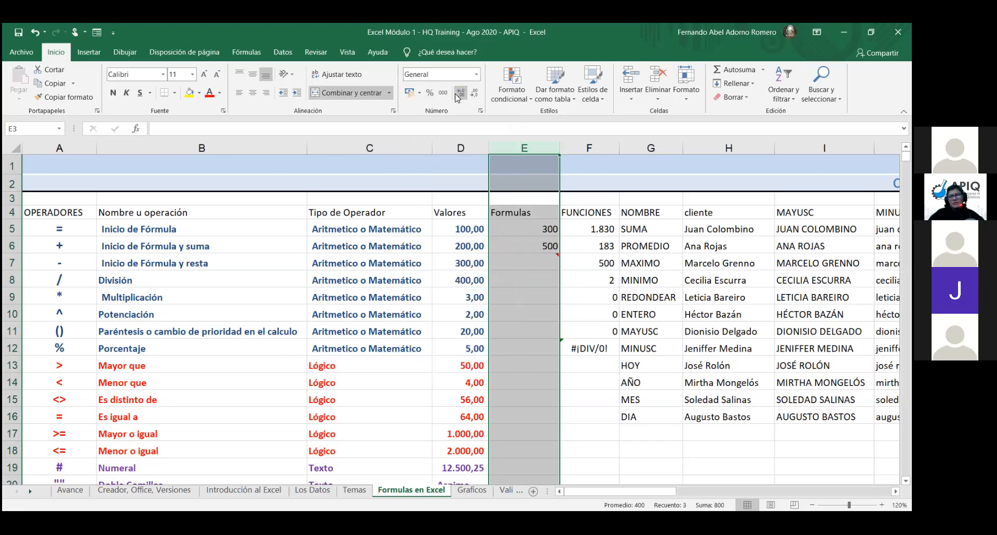
{"action": "left_click", "coordinate": [542, 303]}
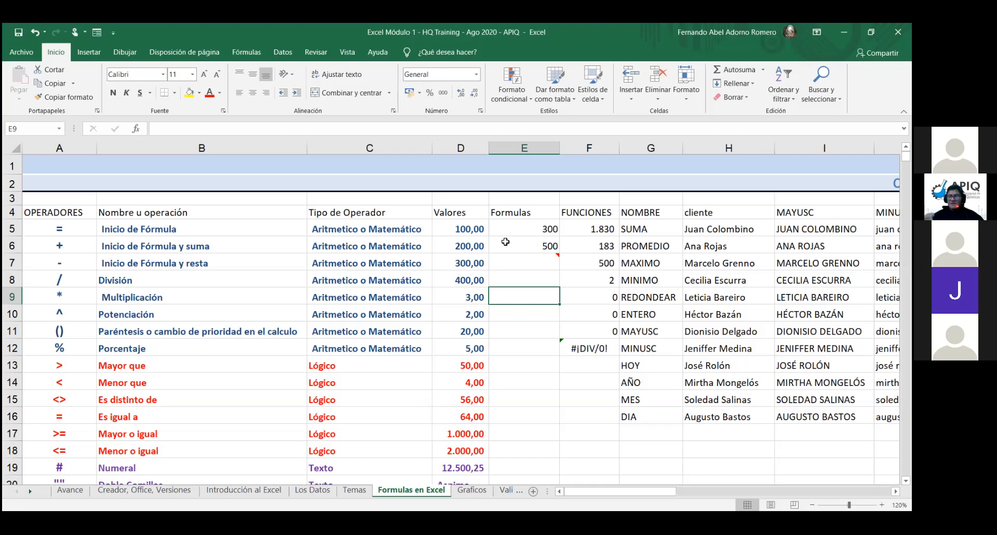
Step: Enter =-D7 in E7 so it shows (300,00)
{"action": "left_click", "coordinate": [540, 265]}
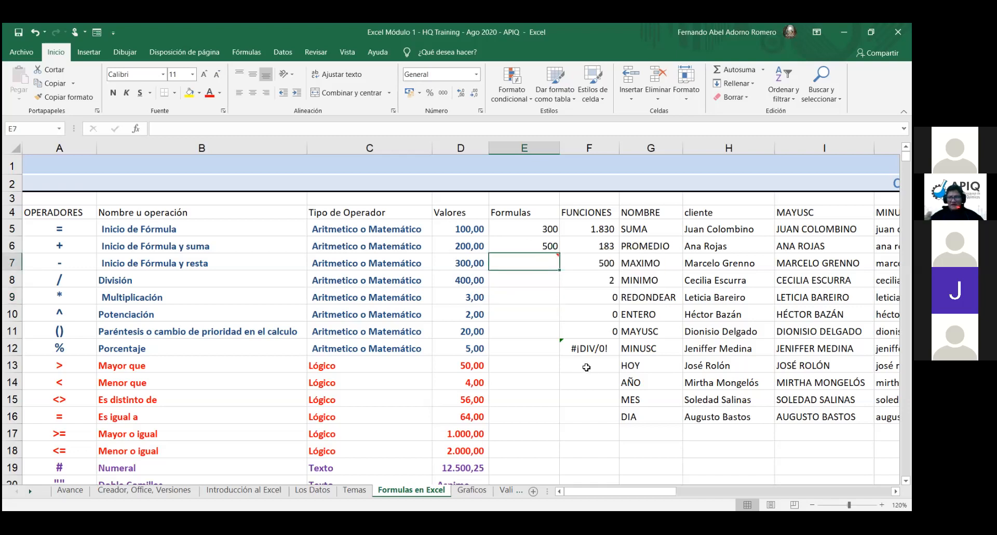
{"action": "type", "text": "-"}
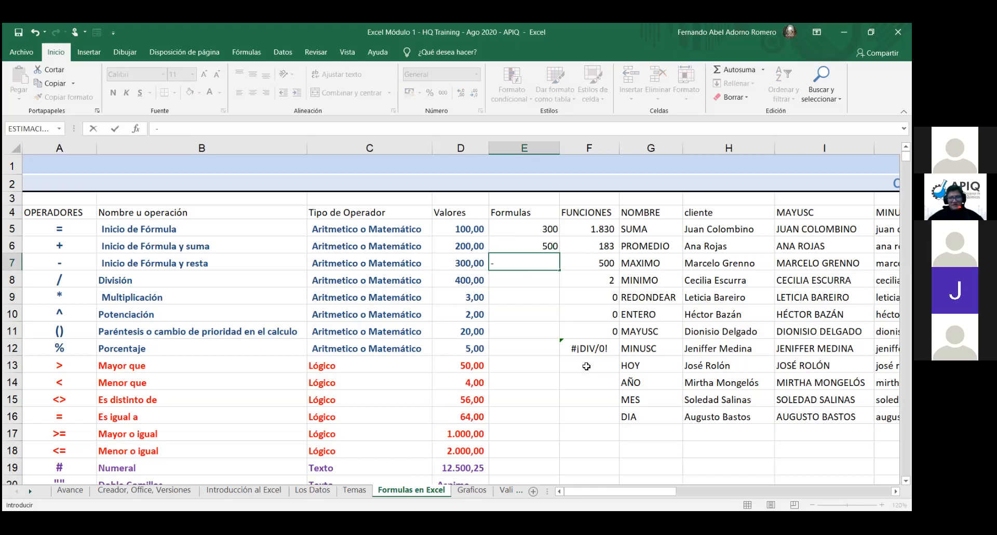
{"action": "left_click", "coordinate": [472, 261]}
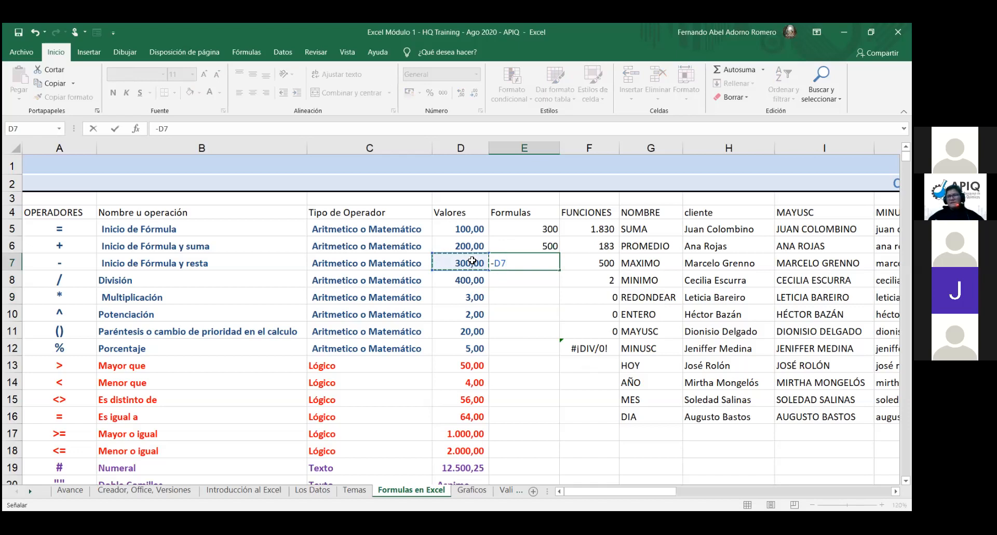
{"action": "key", "text": "Return"}
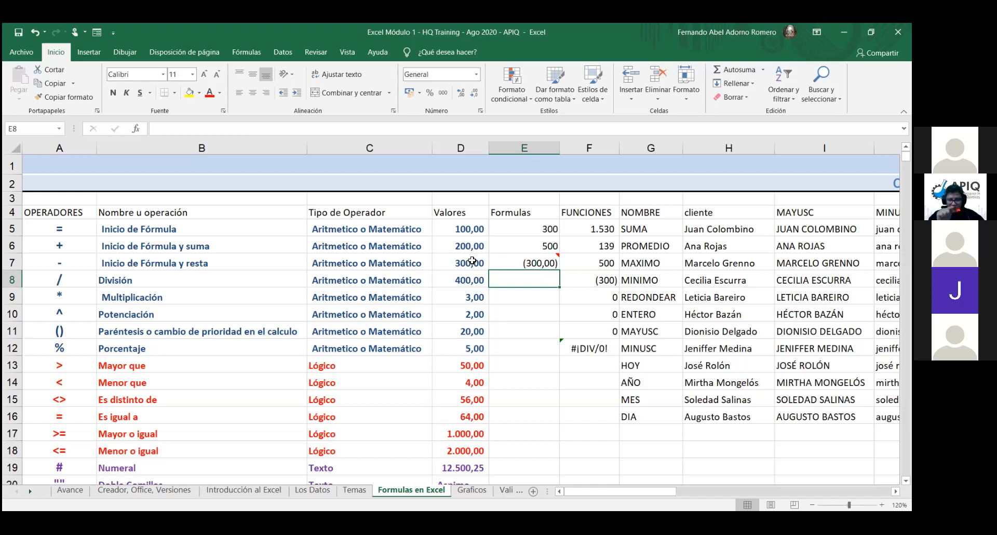
Step: Append +D8 to E7's formula, making =-D7+D8 so it shows 100,00
{"action": "double_click", "coordinate": [508, 259]}
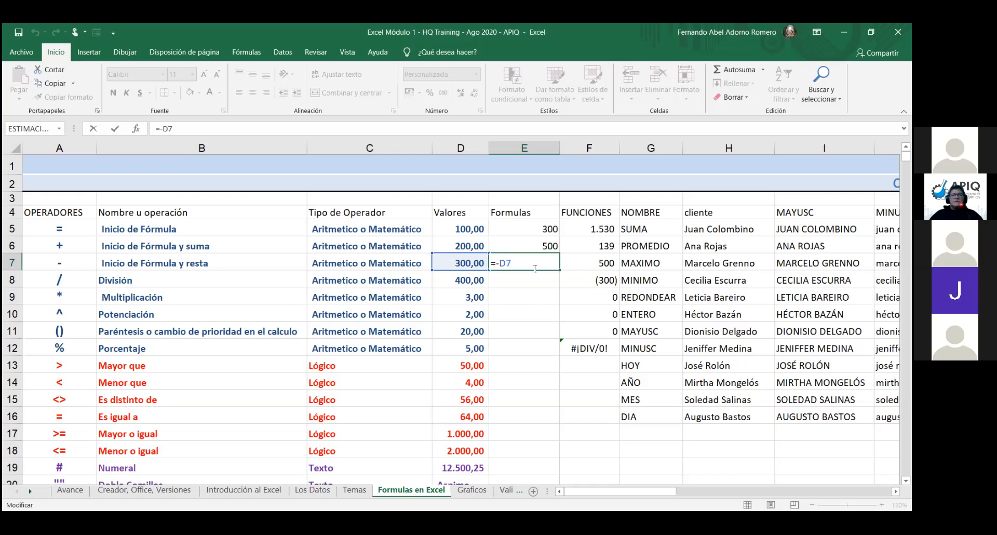
{"action": "mouse_move", "coordinate": [535, 266]}
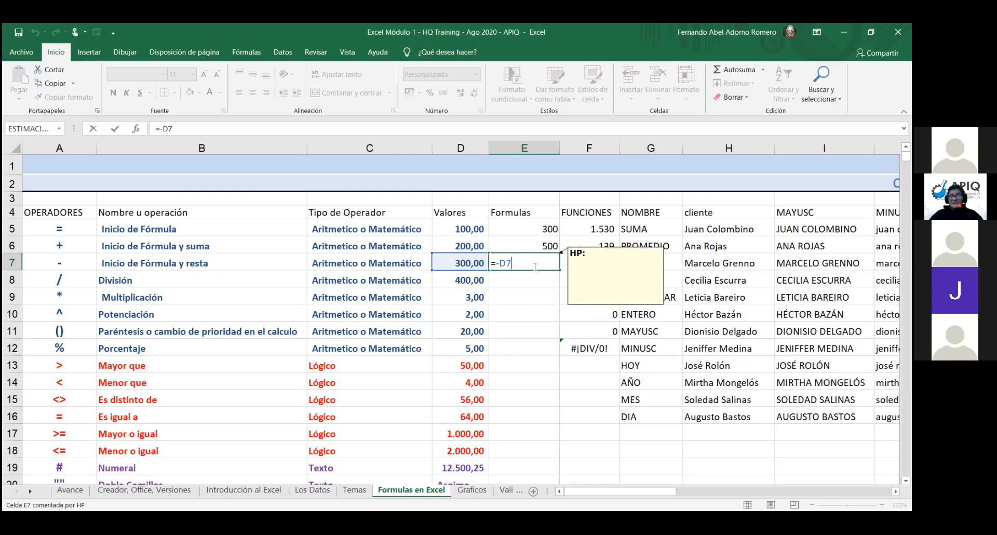
{"action": "type", "text": "+"}
{"action": "left_click", "coordinate": [470, 281]}
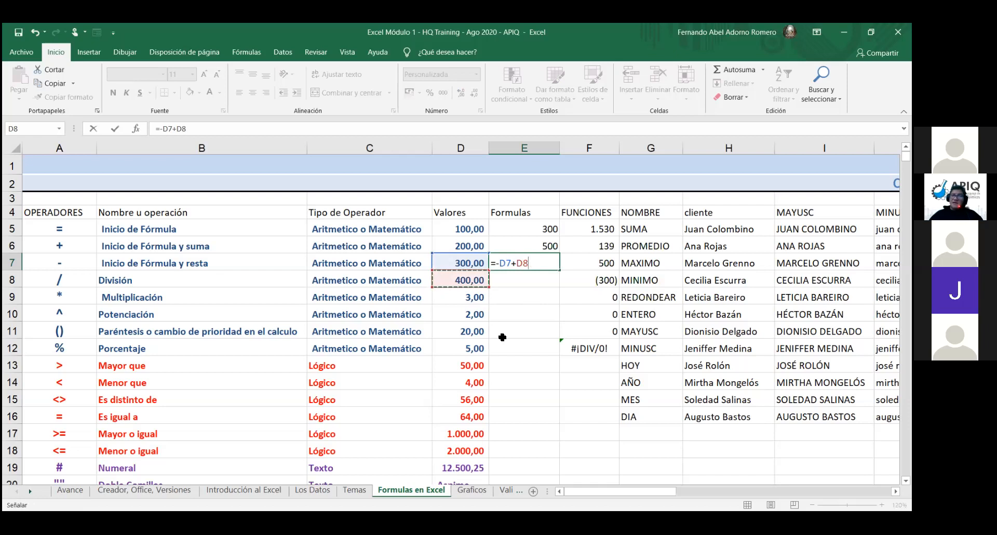
{"action": "key", "text": "Return"}
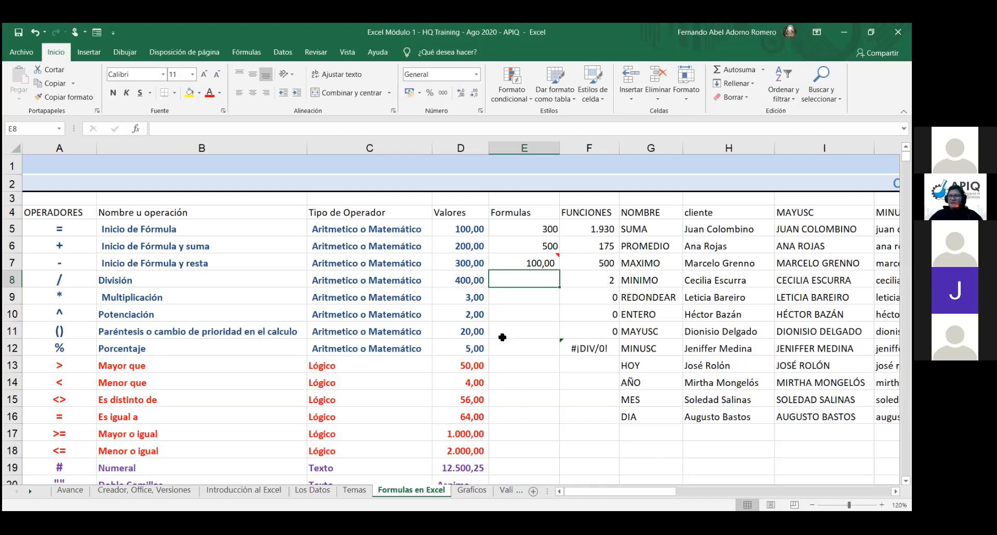
Step: Leave E7's =-D7+D8 unchanged, then type = in E7 for a replacement formula
{"action": "double_click", "coordinate": [528, 263]}
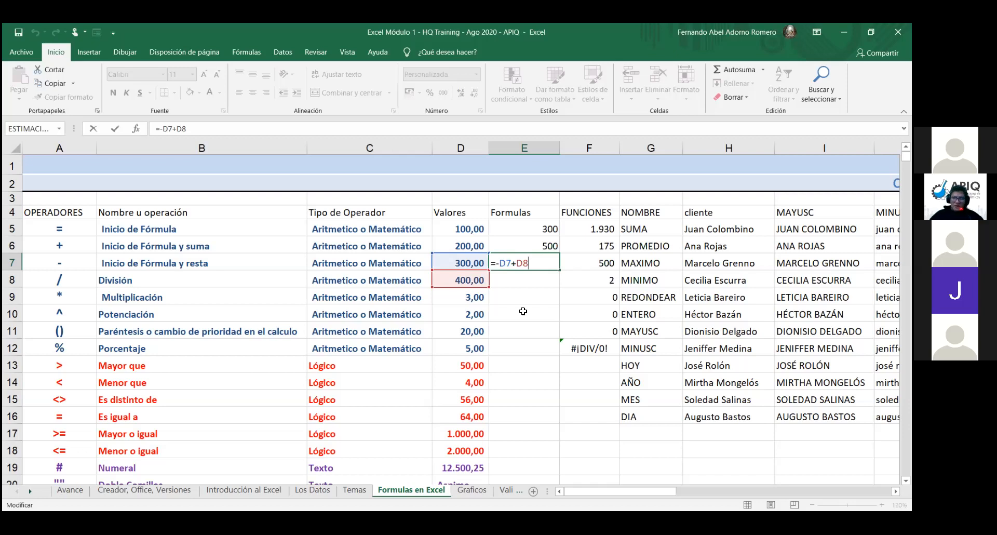
{"action": "key", "text": "Return"}
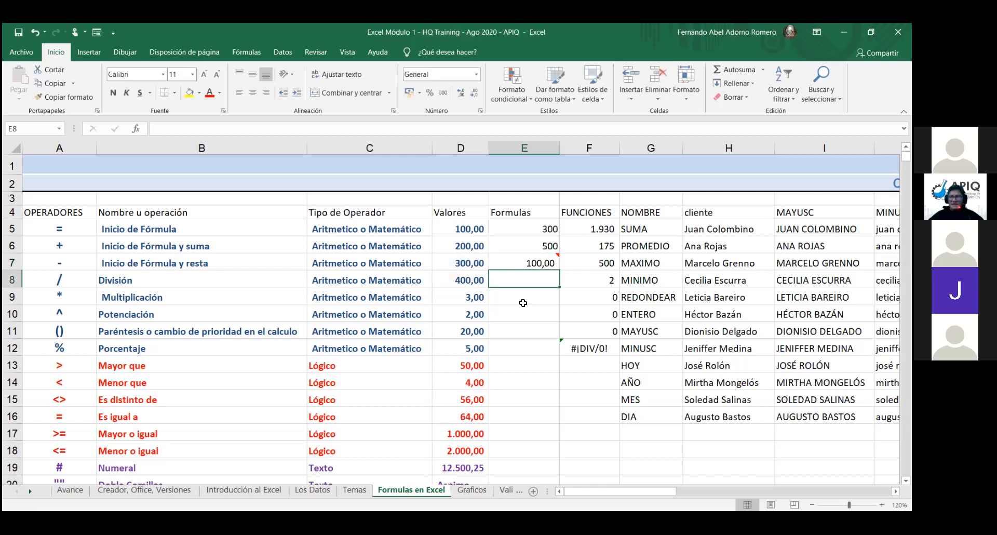
{"action": "left_click", "coordinate": [534, 255]}
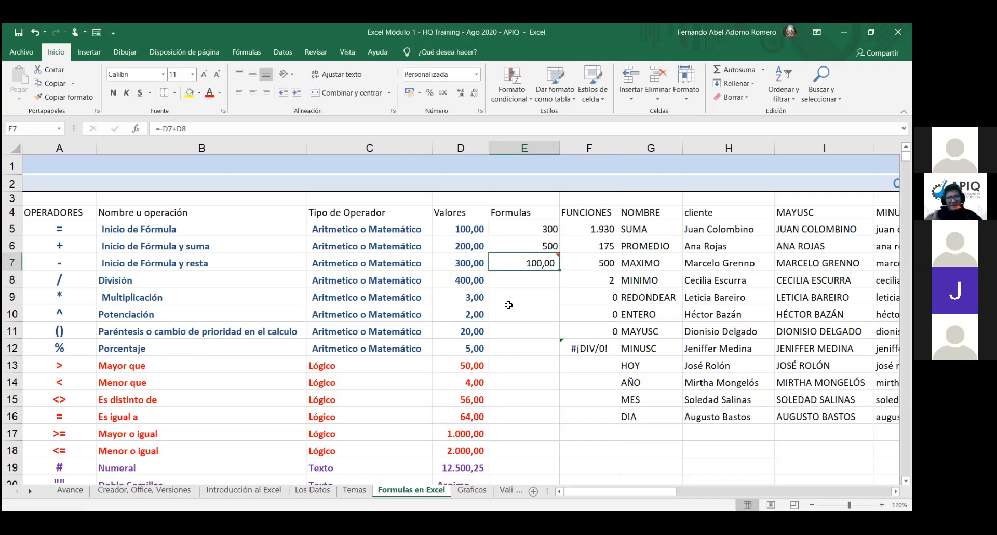
{"action": "type", "text": "="}
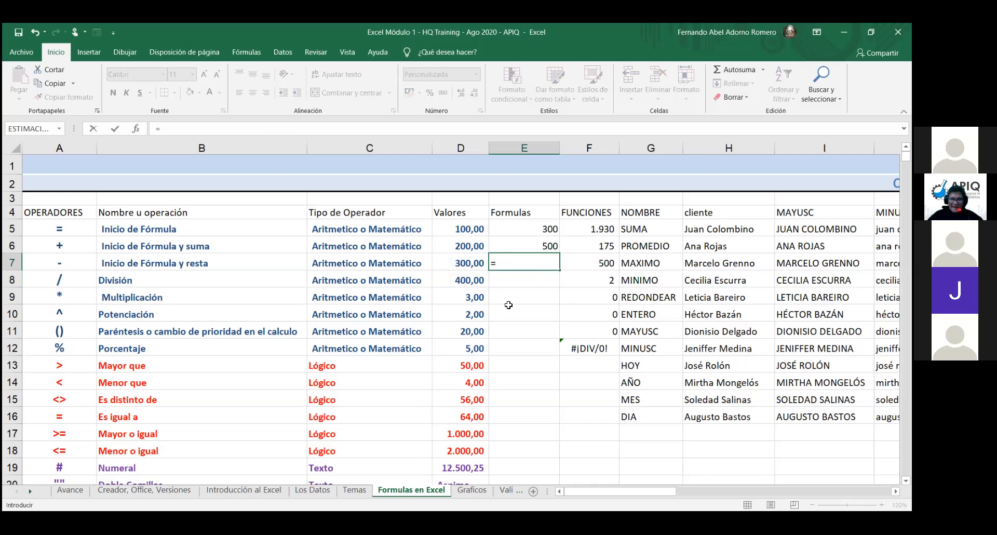
Step: Build =D7-D8 in E7, subtracting 400 from 300 to get (100,00)
{"action": "left_click", "coordinate": [473, 264]}
{"action": "type", "text": "-"}
{"action": "left_click", "coordinate": [479, 281]}
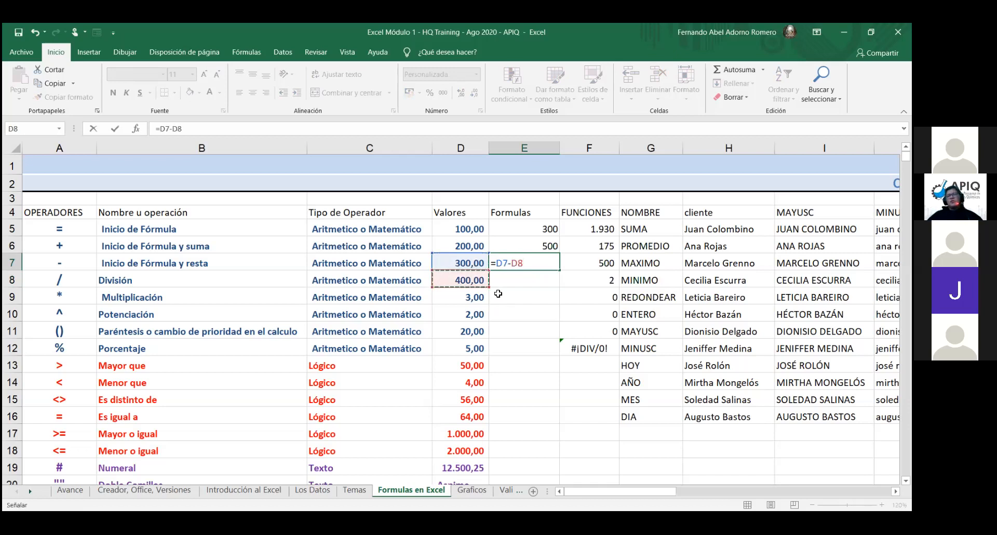
{"action": "key", "text": "Return"}
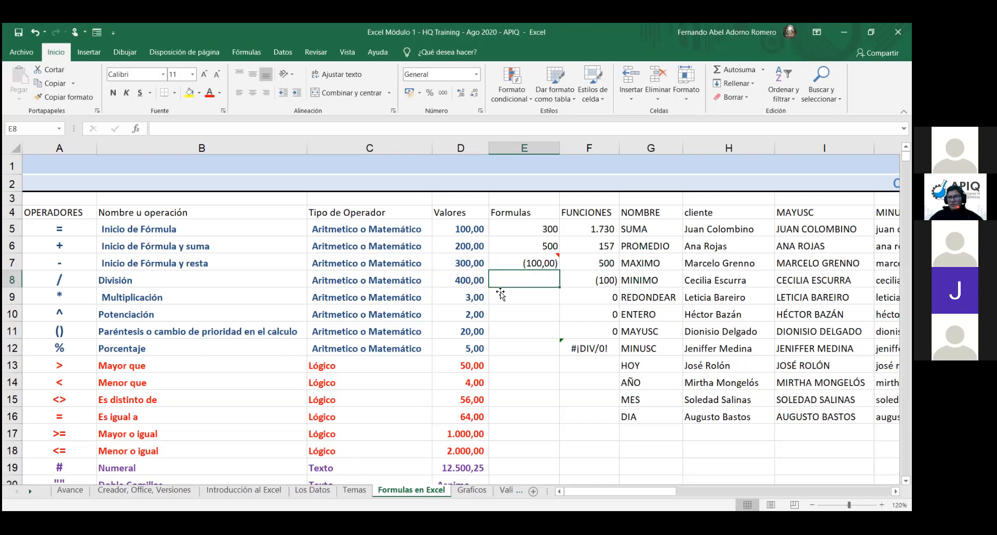
{"action": "left_click", "coordinate": [519, 262]}
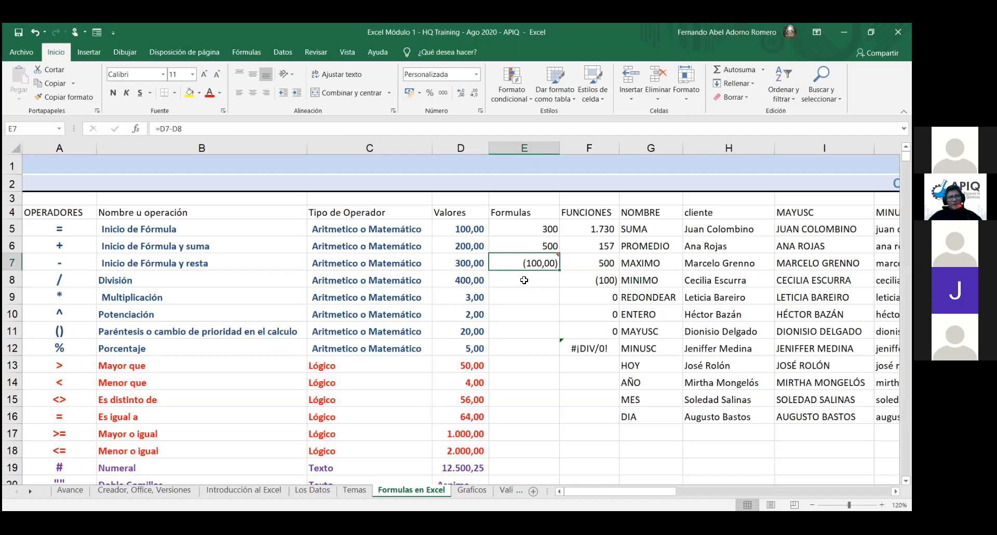
Step: Format E7 as Número with red minus-sign negatives, showing -100,00
{"action": "key", "text": "ctrl+1"}
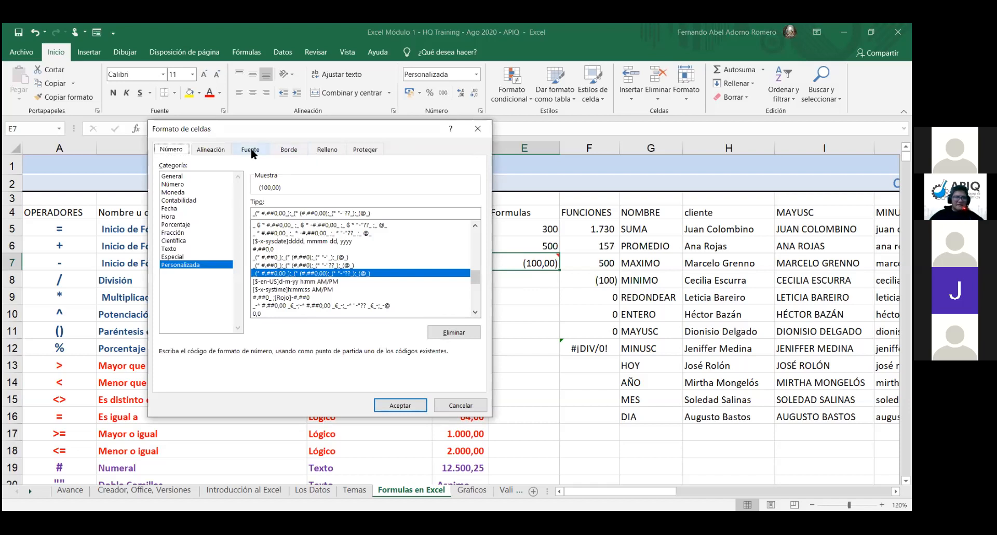
{"action": "left_click", "coordinate": [199, 151]}
{"action": "left_click", "coordinate": [171, 150]}
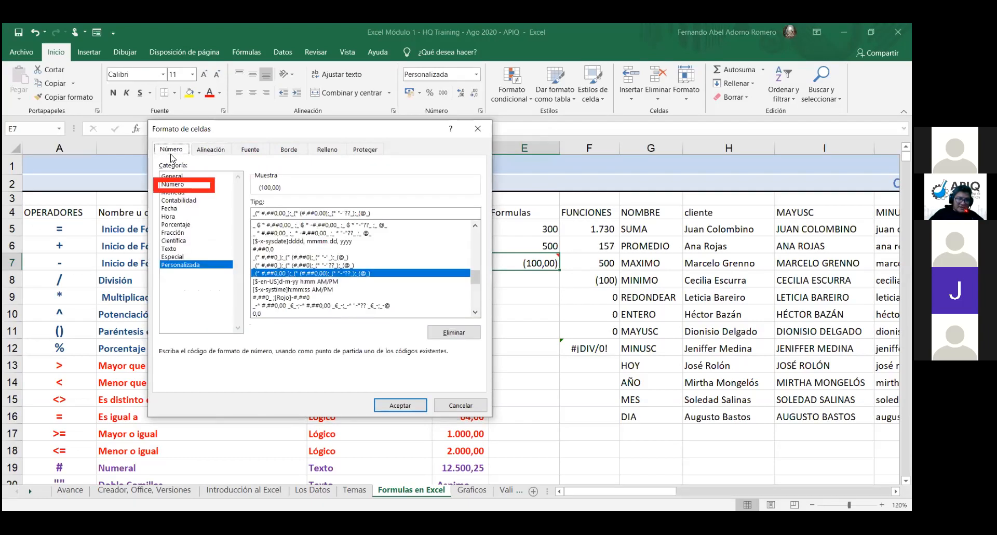
{"action": "left_click", "coordinate": [178, 186]}
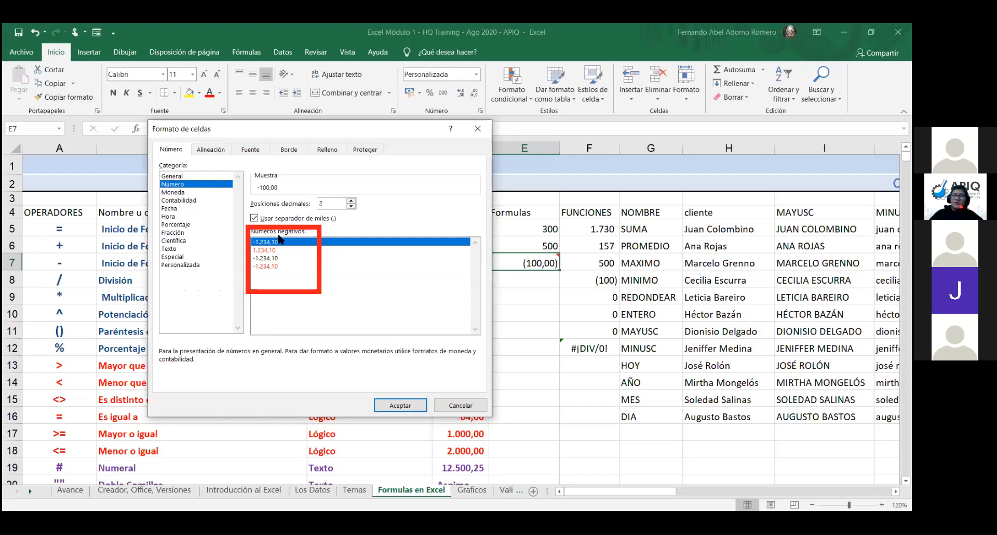
{"action": "left_click", "coordinate": [276, 267]}
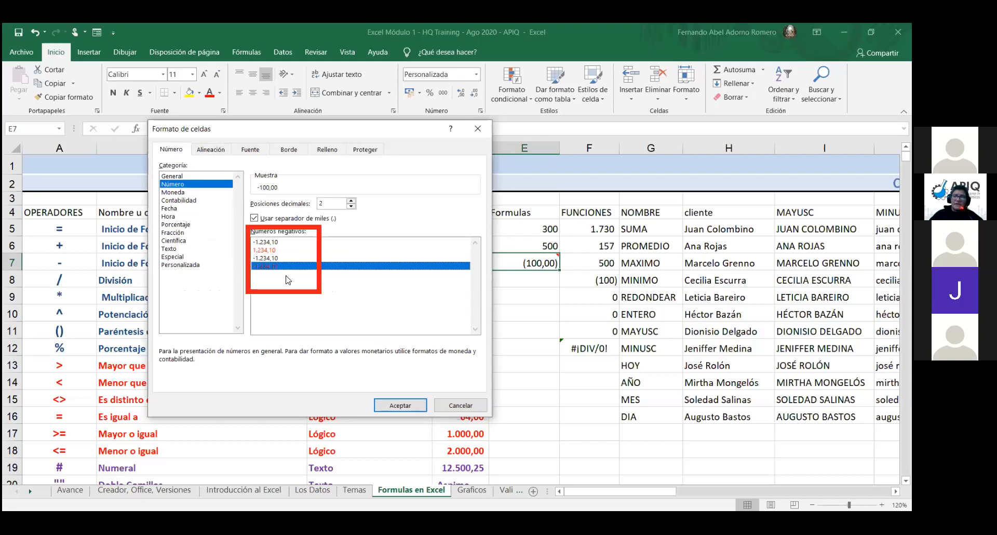
{"action": "left_click", "coordinate": [419, 408]}
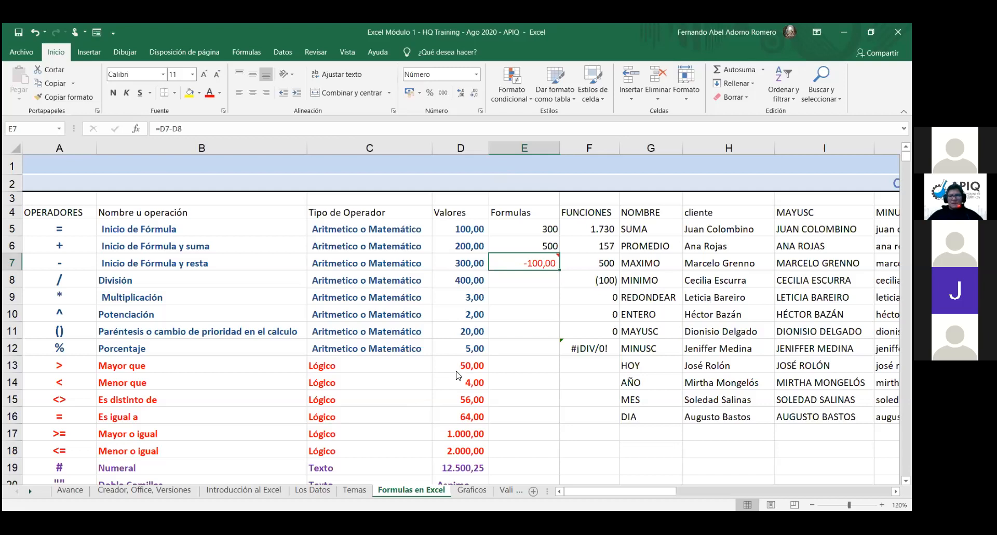
Step: Recheck E7's number format, close the dialog unchanged, and select E8
{"action": "key", "text": "ctrl+1"}
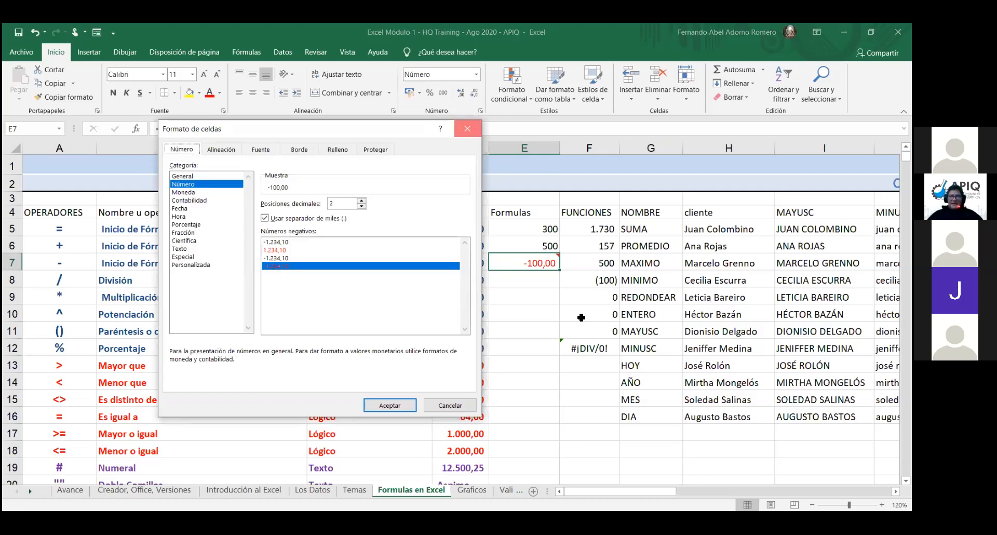
{"action": "left_click", "coordinate": [467, 127]}
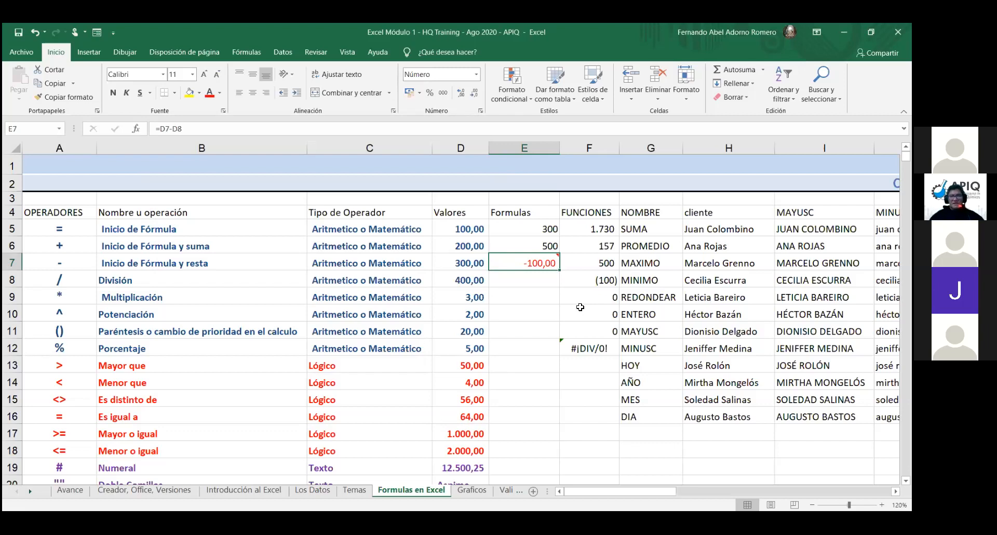
{"action": "left_click", "coordinate": [540, 281]}
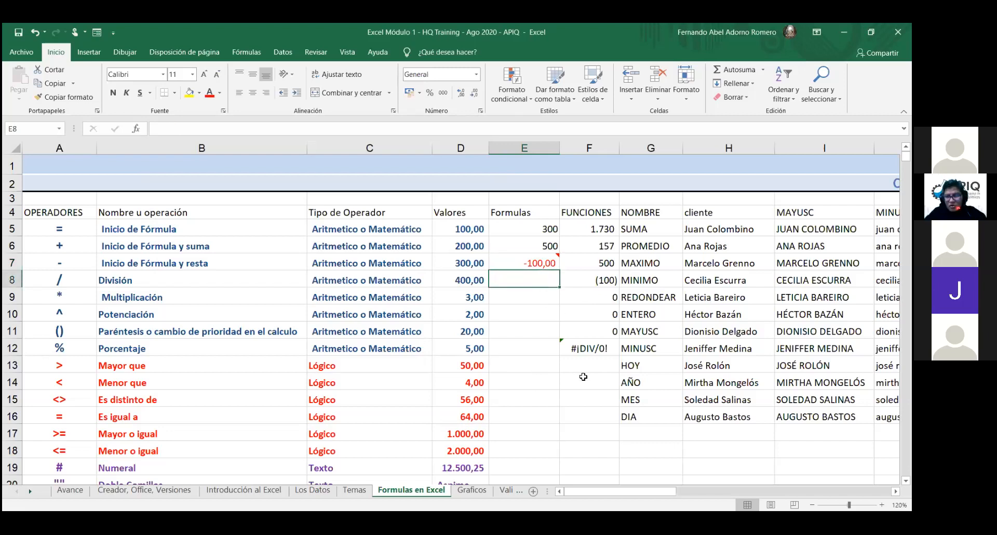
Step: Delete the #¡DIV/0! error formula from F12
{"action": "key", "text": "alt"}
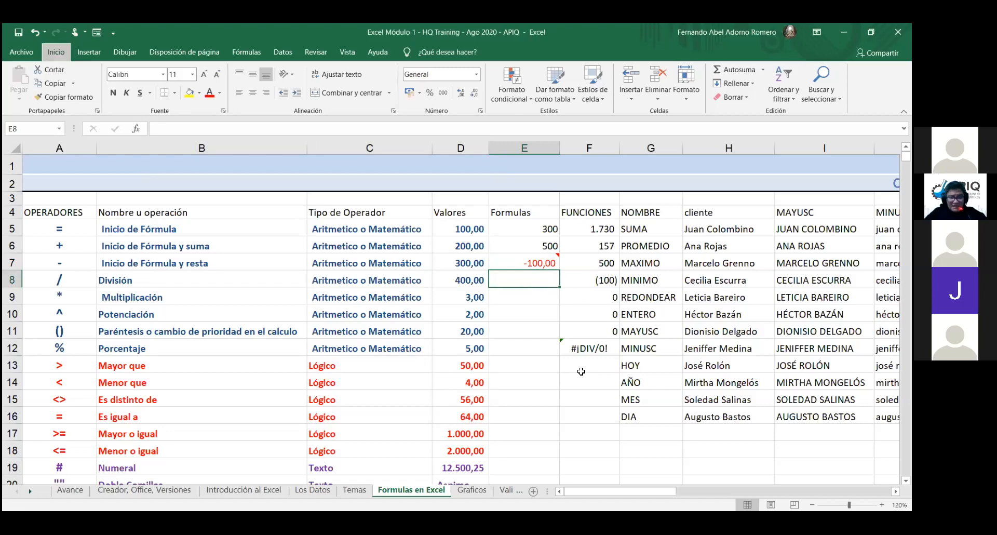
{"action": "left_click", "coordinate": [581, 366]}
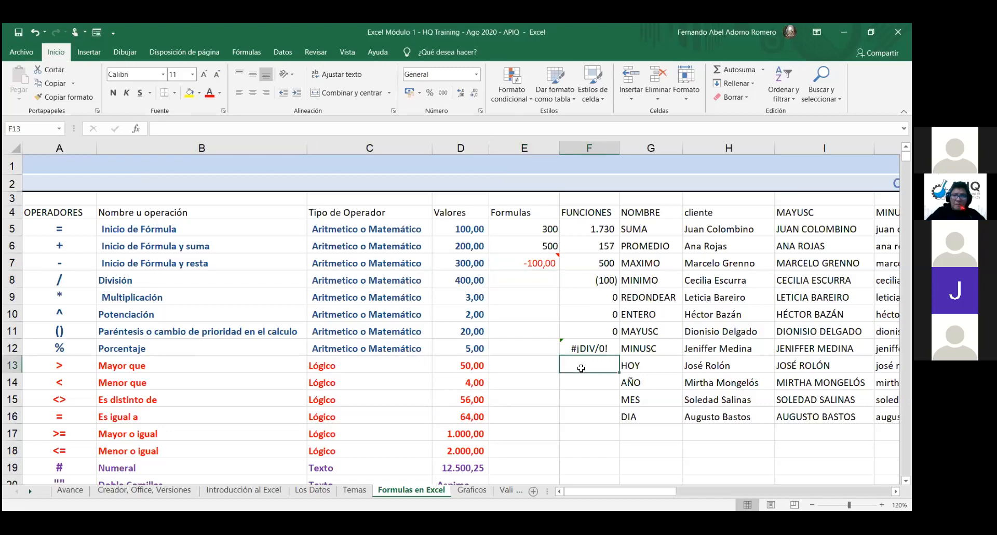
{"action": "left_click", "coordinate": [583, 356]}
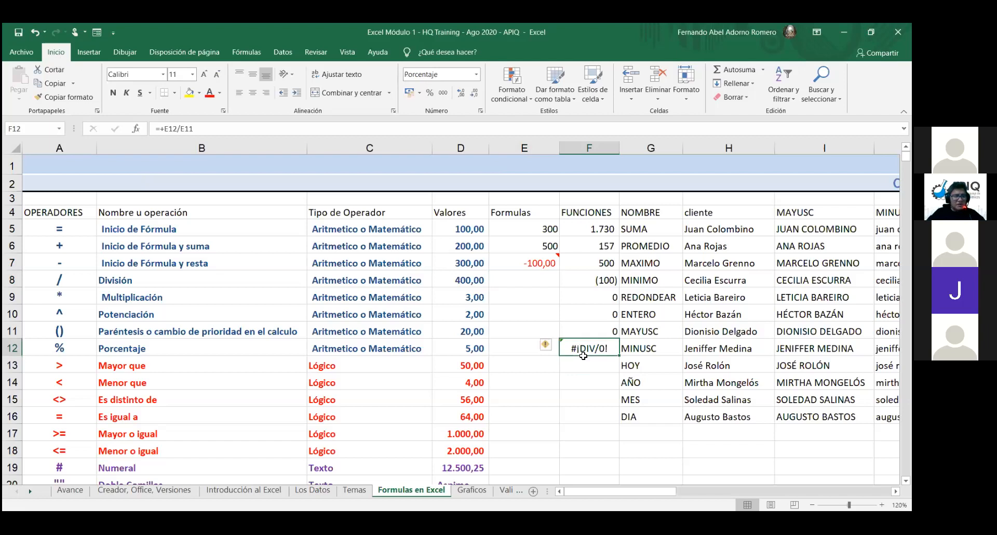
{"action": "key", "text": "Delete"}
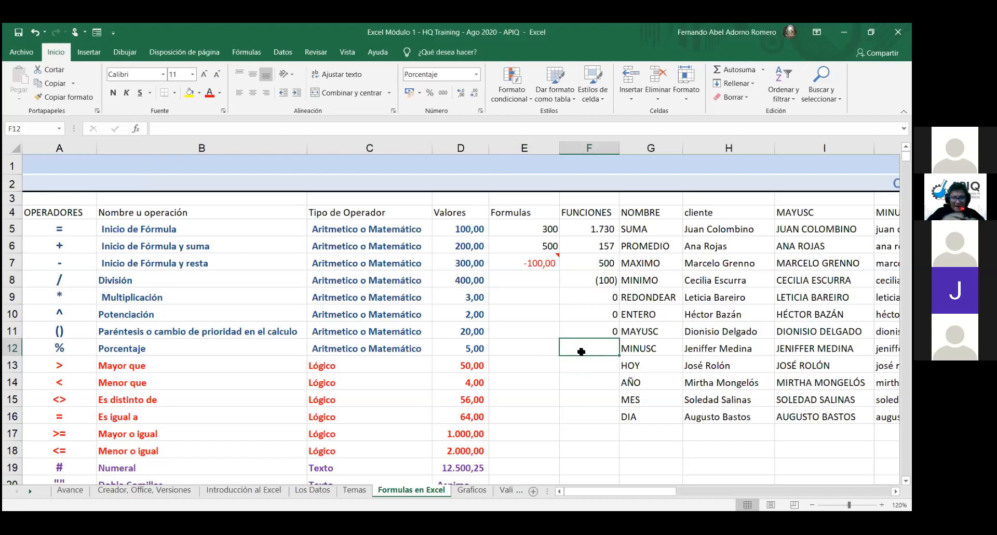
Step: Go back to E8 and start a new formula with =
{"action": "key", "text": "Left"}
{"action": "key", "text": "Up"}
{"action": "key", "text": "Up"}
{"action": "key", "text": "Up"}
{"action": "key", "text": "Up"}
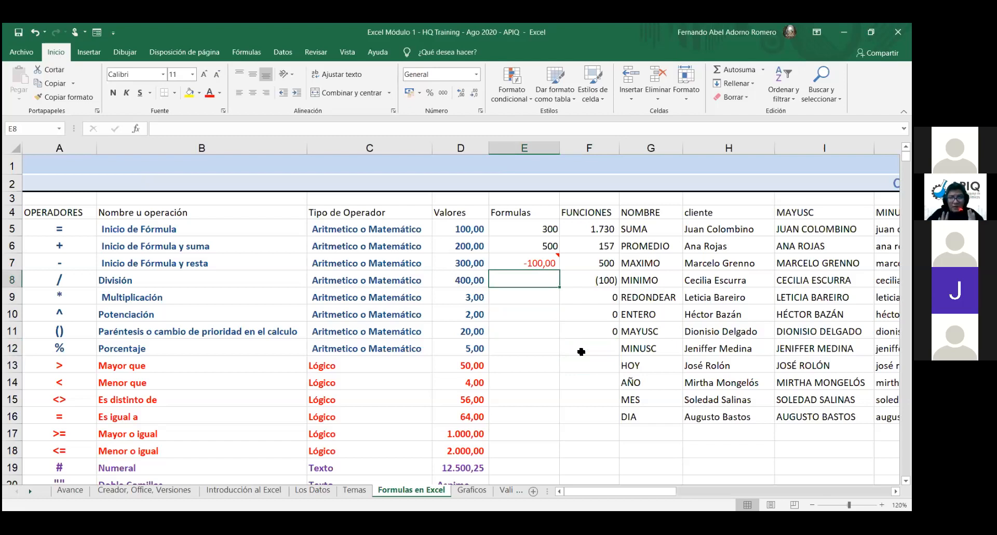
{"action": "key", "text": "Home"}
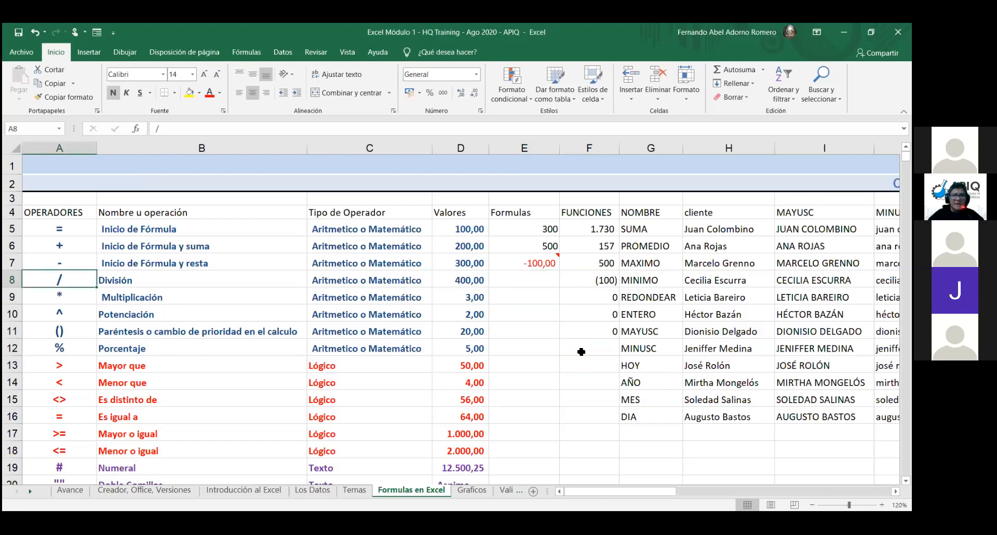
{"action": "left_click", "coordinate": [536, 282]}
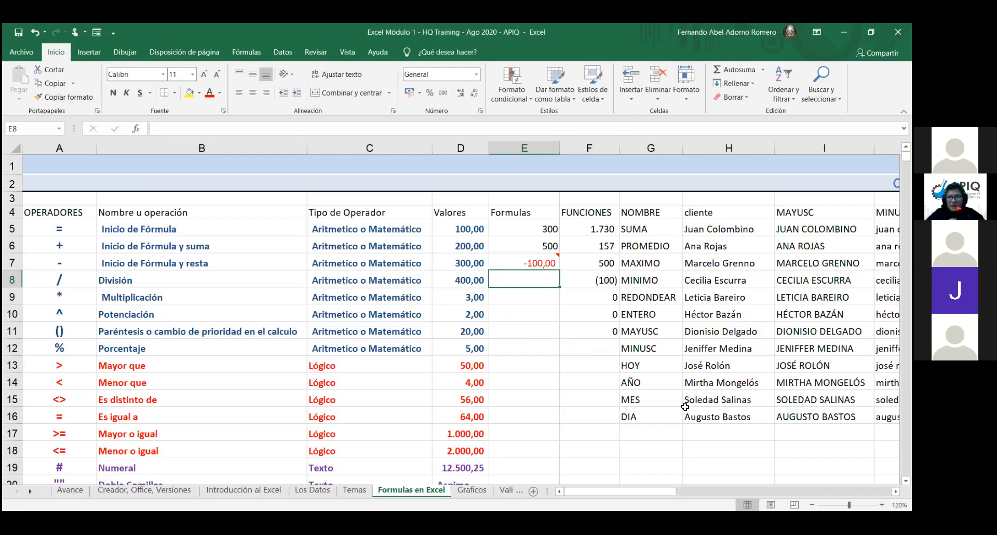
{"action": "key", "text": "alt"}
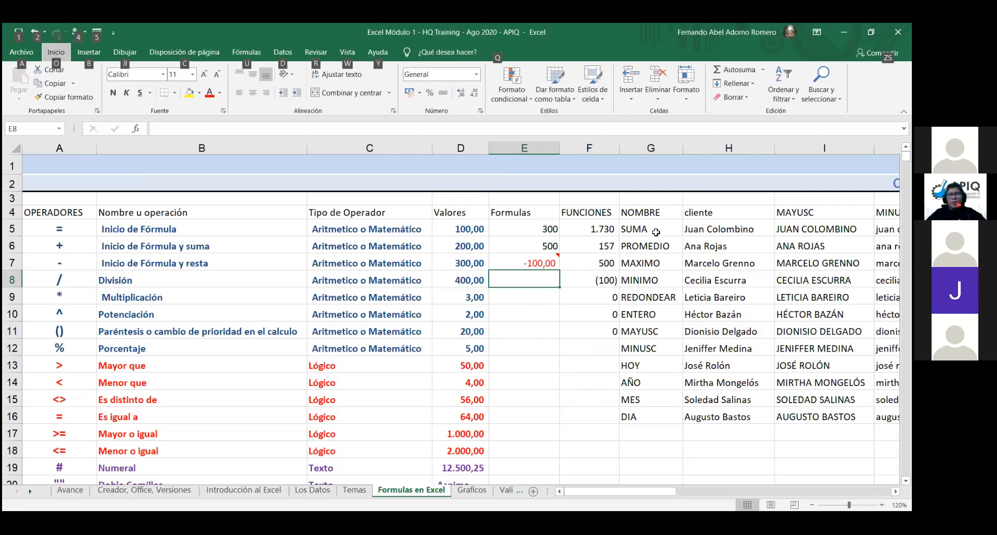
{"action": "left_click", "coordinate": [546, 285]}
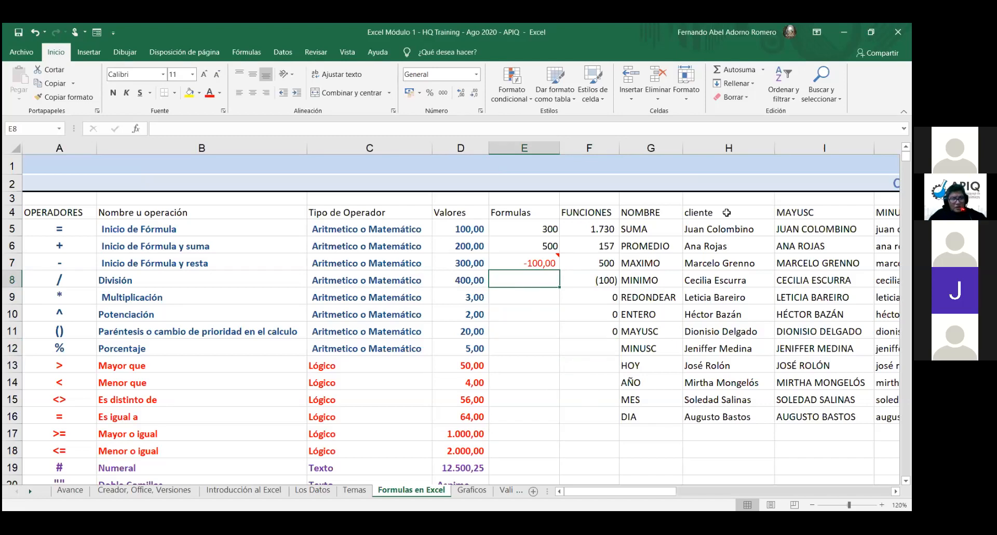
{"action": "key", "text": "alt"}
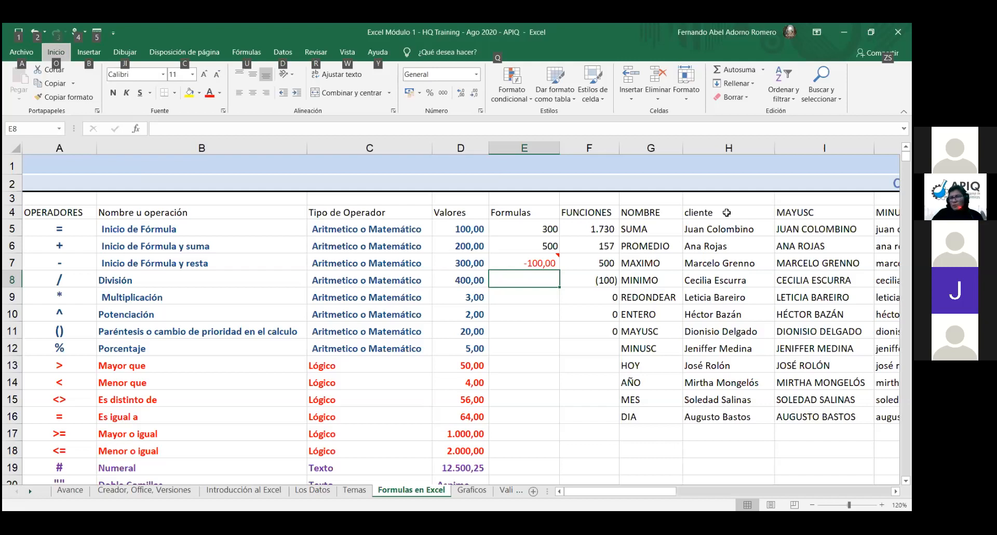
{"action": "left_click", "coordinate": [550, 283]}
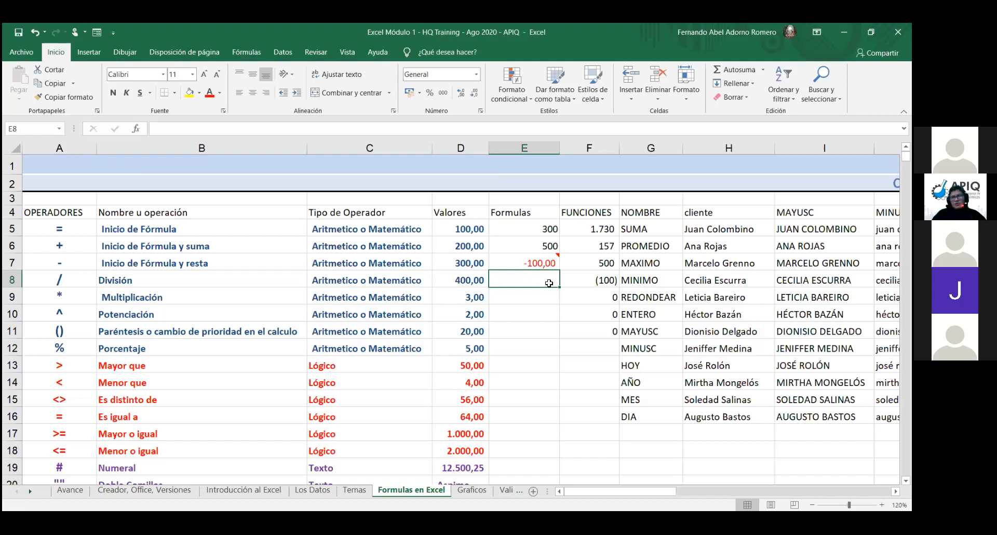
{"action": "type", "text": "="}
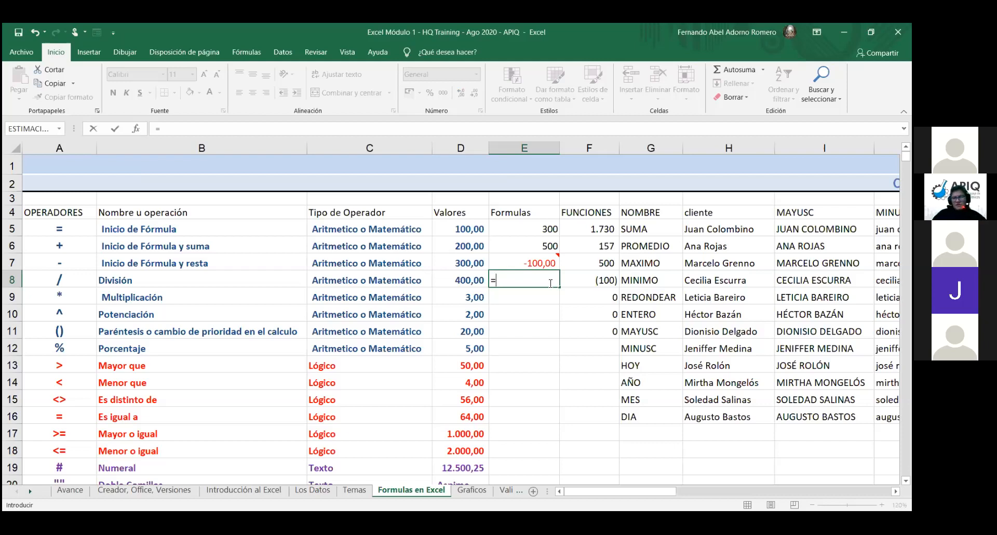
Step: Enter =D8/D9 in E8, dividing 400,00 by 3,00 to get 133,3333333
{"action": "left_click", "coordinate": [475, 279]}
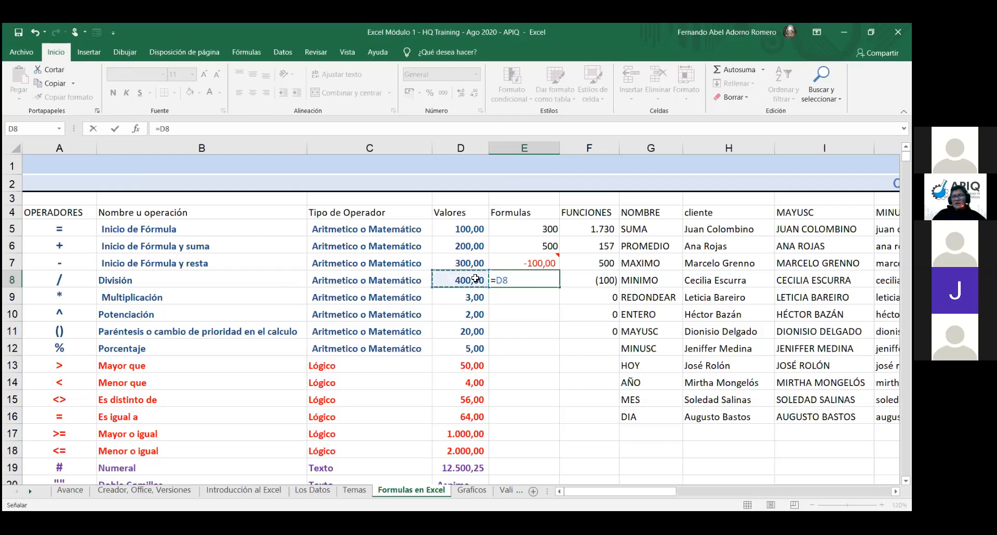
{"action": "type", "text": "/"}
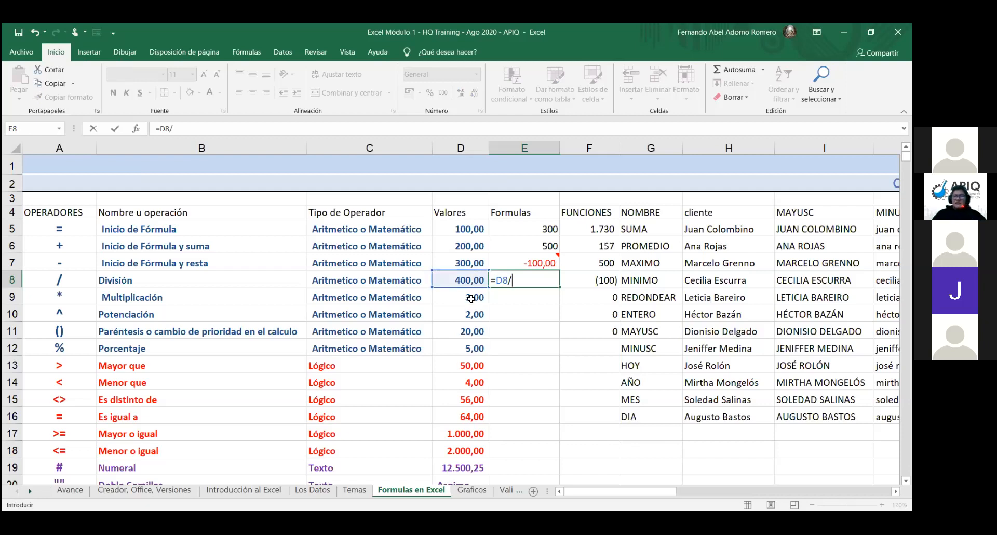
{"action": "left_click", "coordinate": [471, 298]}
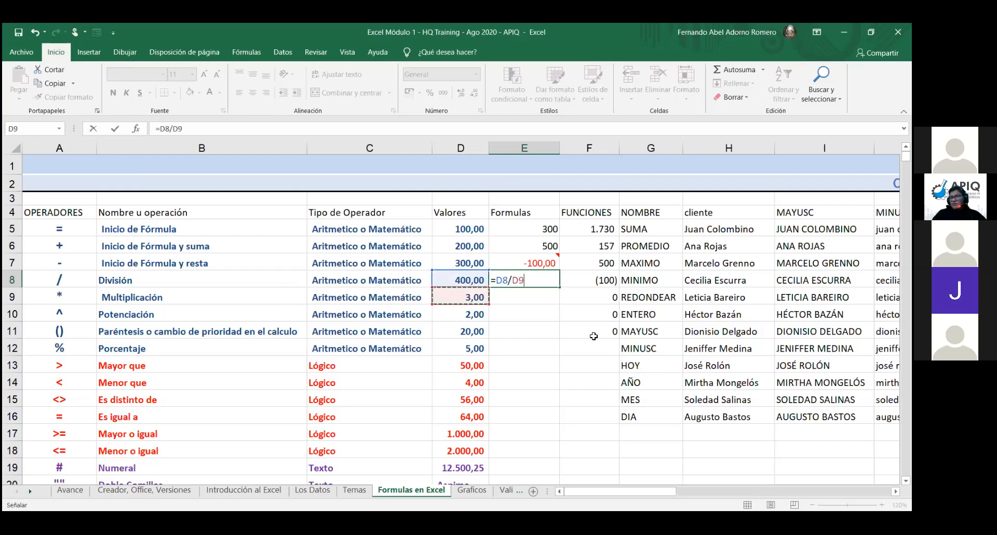
{"action": "key", "text": "Return"}
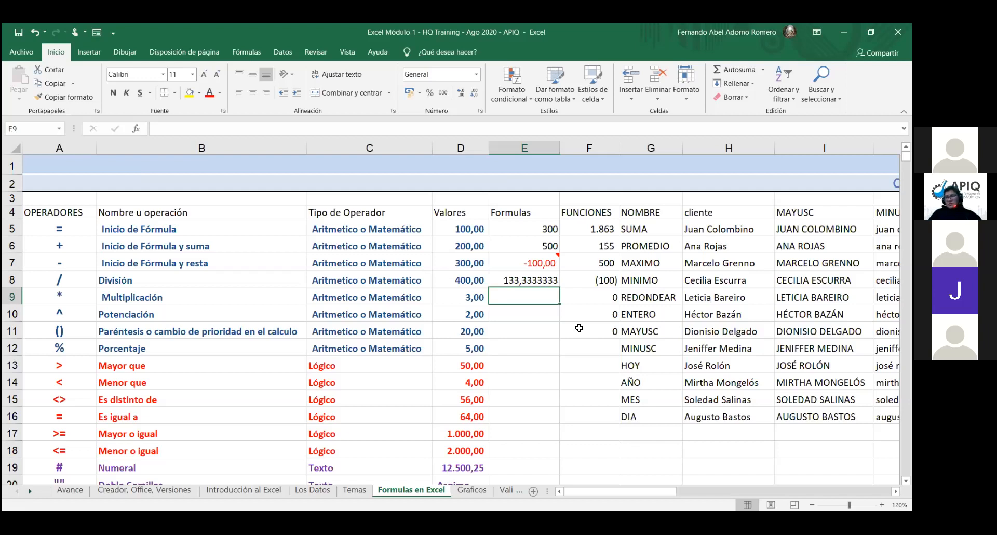
Step: Enter =E8*D9 in E9, multiplying 133,3333333 by 3 to show 400,00
{"action": "type", "text": "="}
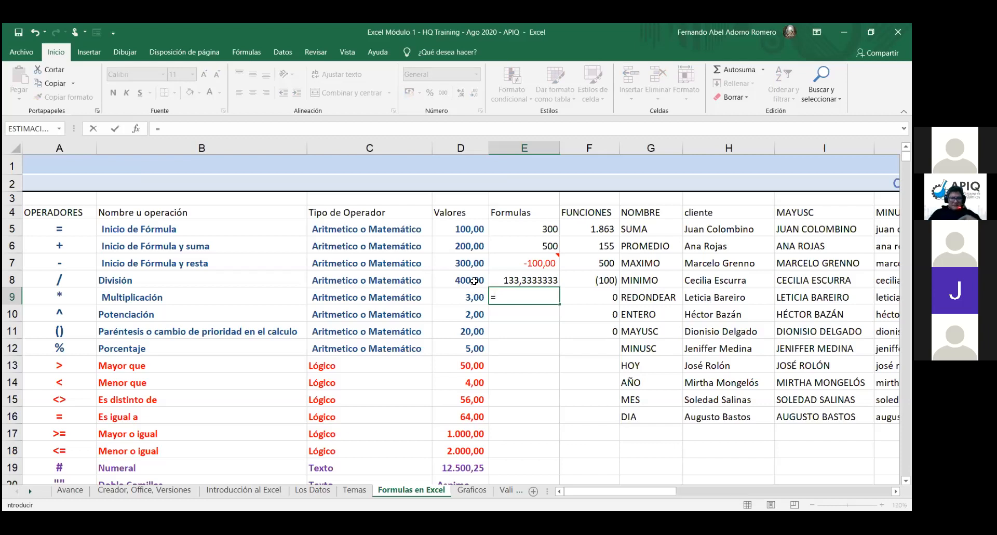
{"action": "left_click", "coordinate": [520, 279]}
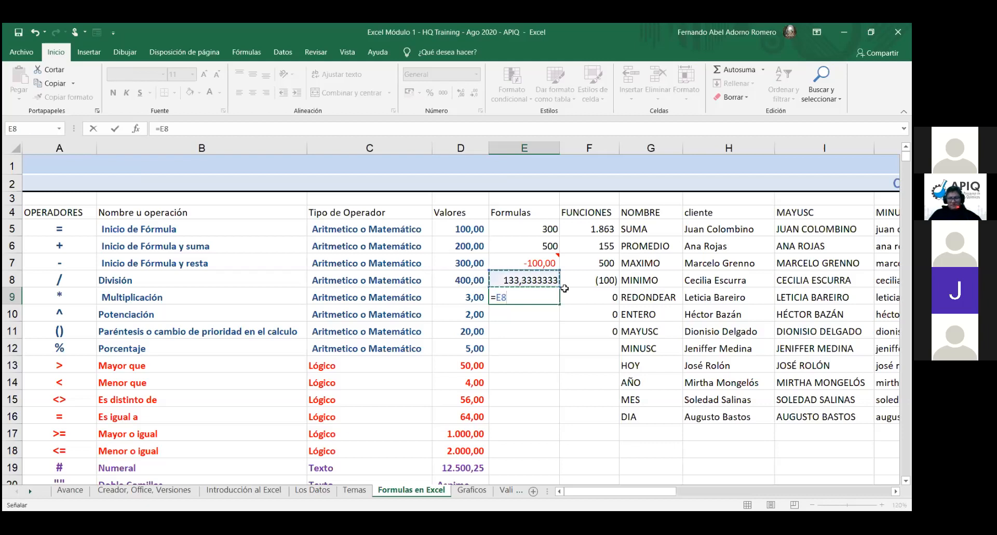
{"action": "type", "text": "*"}
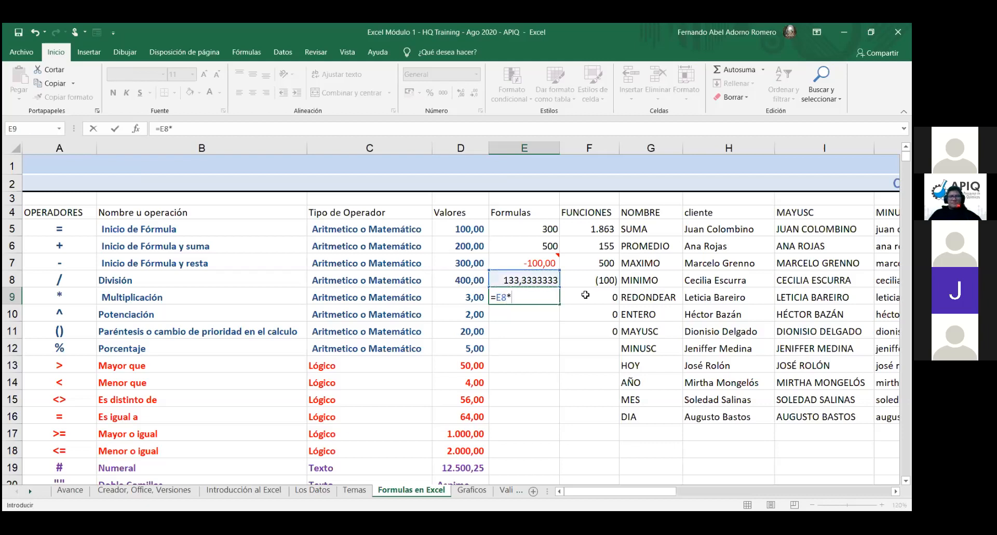
{"action": "left_click", "coordinate": [464, 299]}
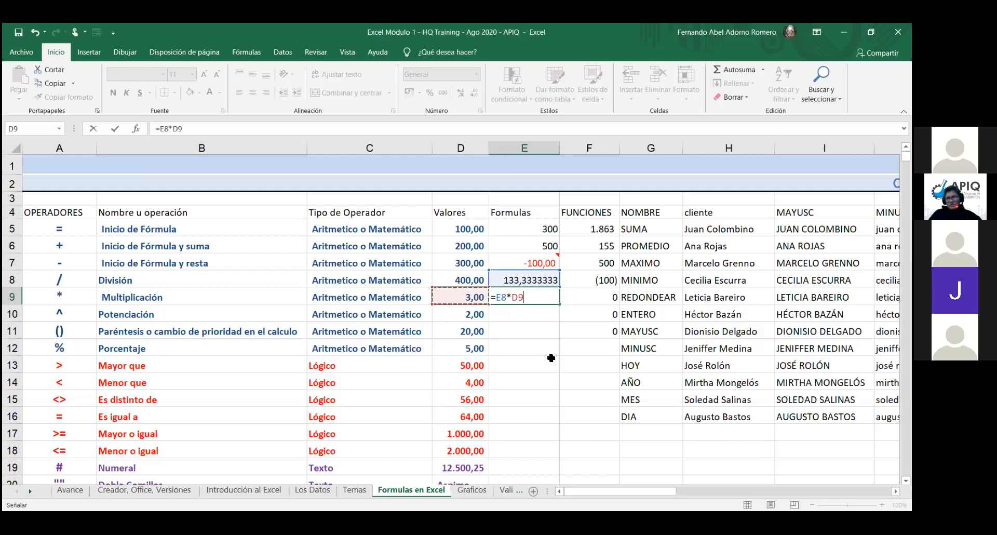
{"action": "key", "text": "Return"}
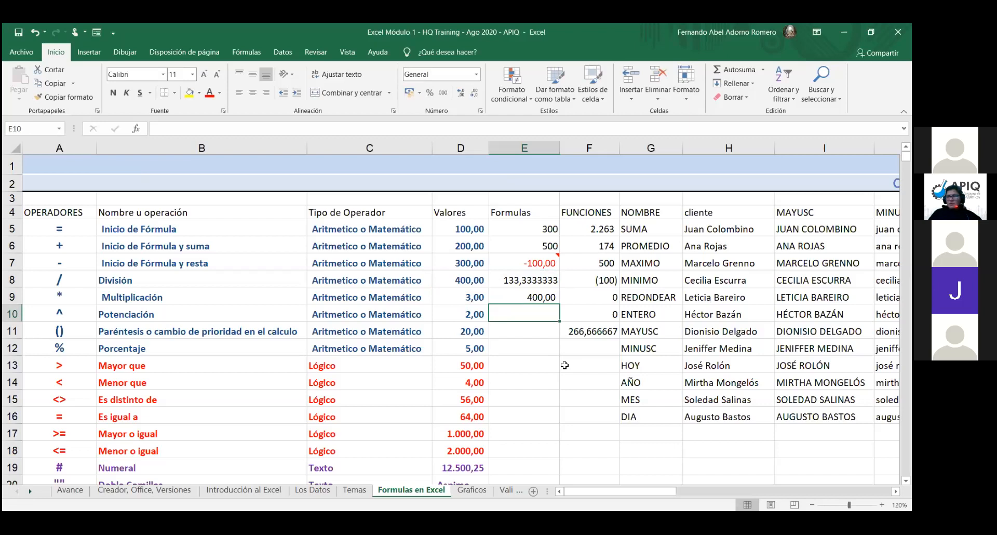
Step: Give E9 thousands-separator style with two decimal places, showing 400,00
{"action": "left_click", "coordinate": [535, 300]}
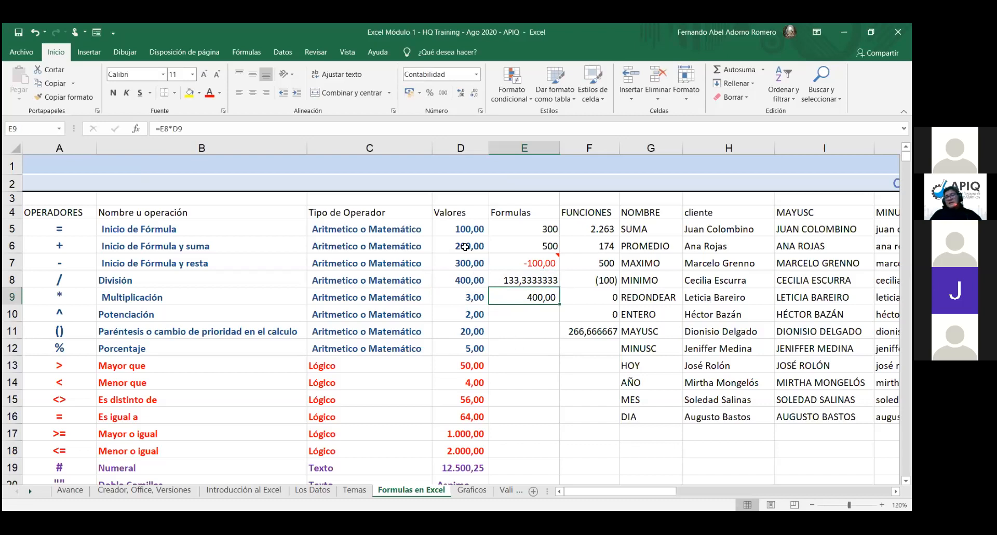
{"action": "left_click", "coordinate": [448, 99]}
{"action": "left_click", "coordinate": [457, 93]}
{"action": "left_click", "coordinate": [456, 93]}
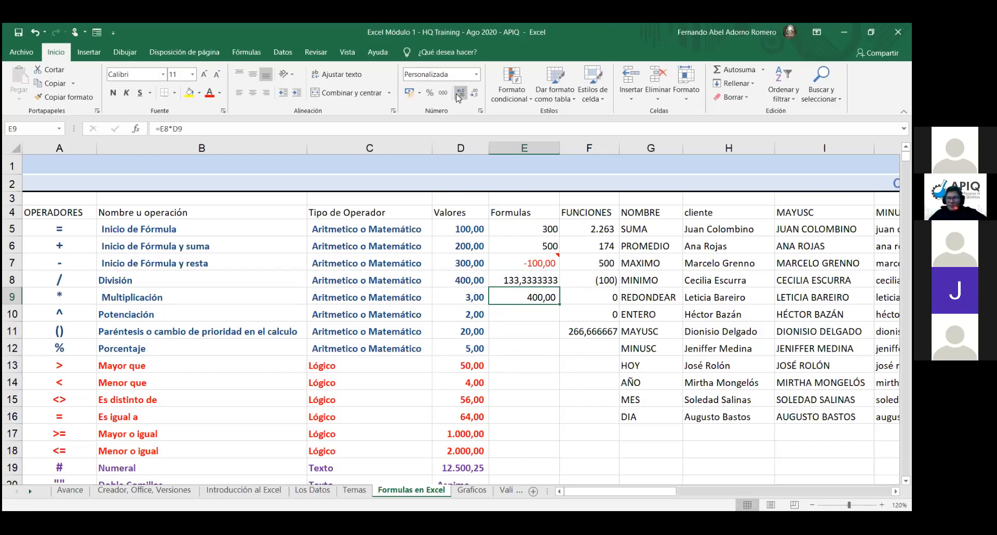
Step: Reselect E9, then move to E10 in the Potenciación row
{"action": "left_click", "coordinate": [565, 361]}
{"action": "left_click", "coordinate": [536, 301]}
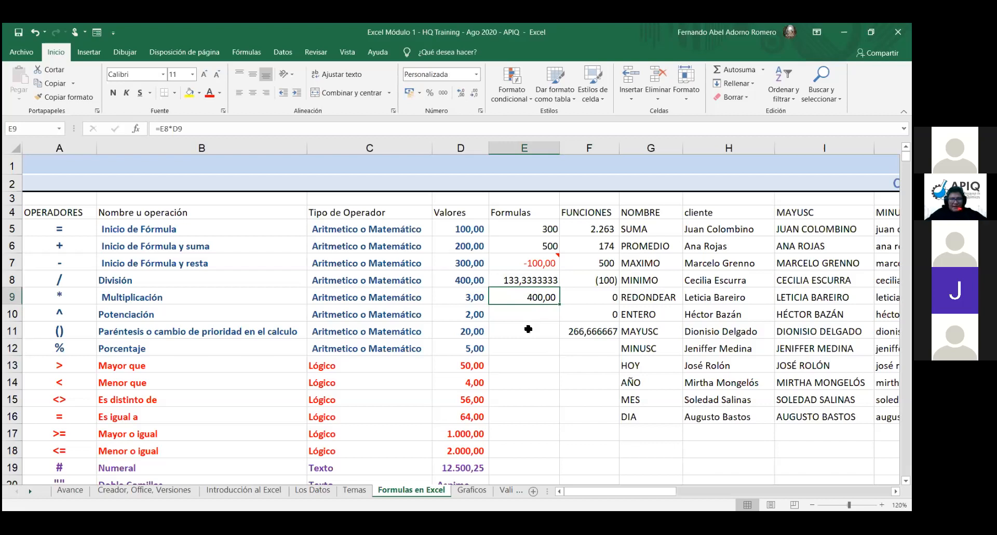
{"action": "left_click", "coordinate": [528, 319]}
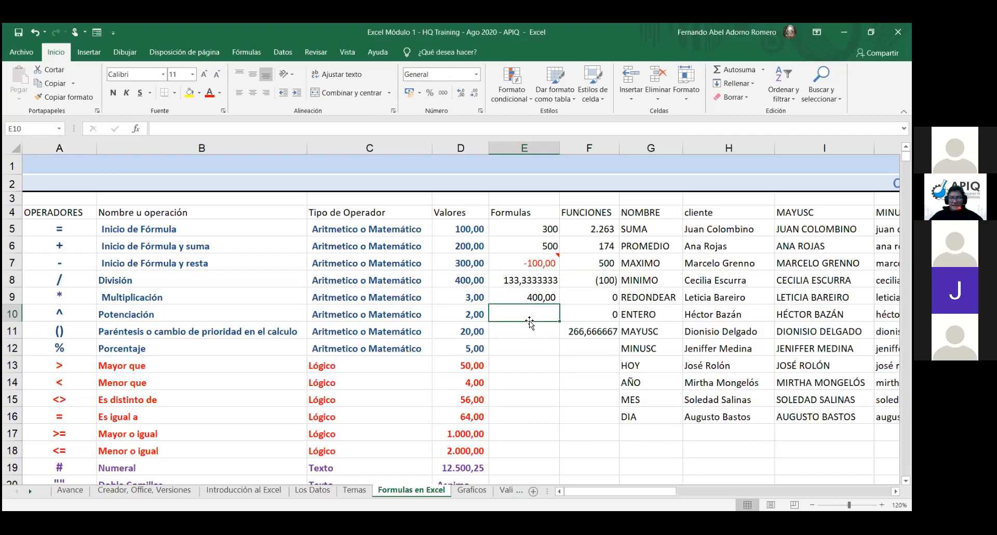
Step: Begin E10's formula as =D9, clearing the stray 3 and colon
{"action": "type", "text": "="}
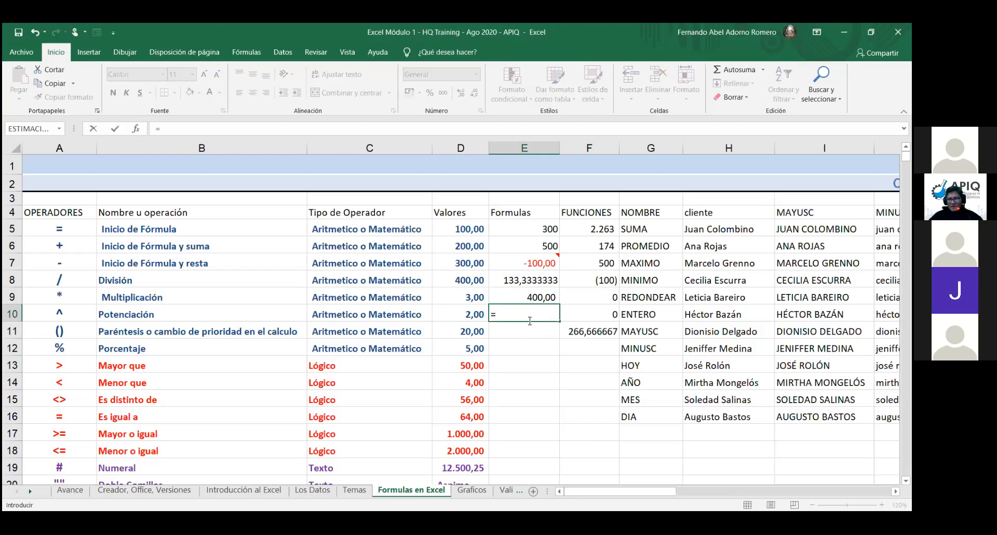
{"action": "type", "text": "3:"}
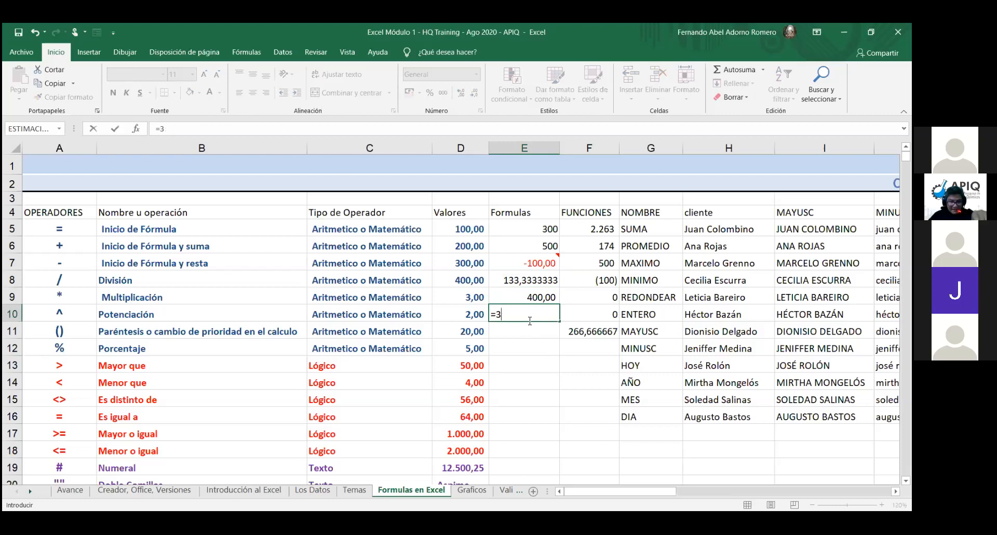
{"action": "key", "text": "BackSpace"}
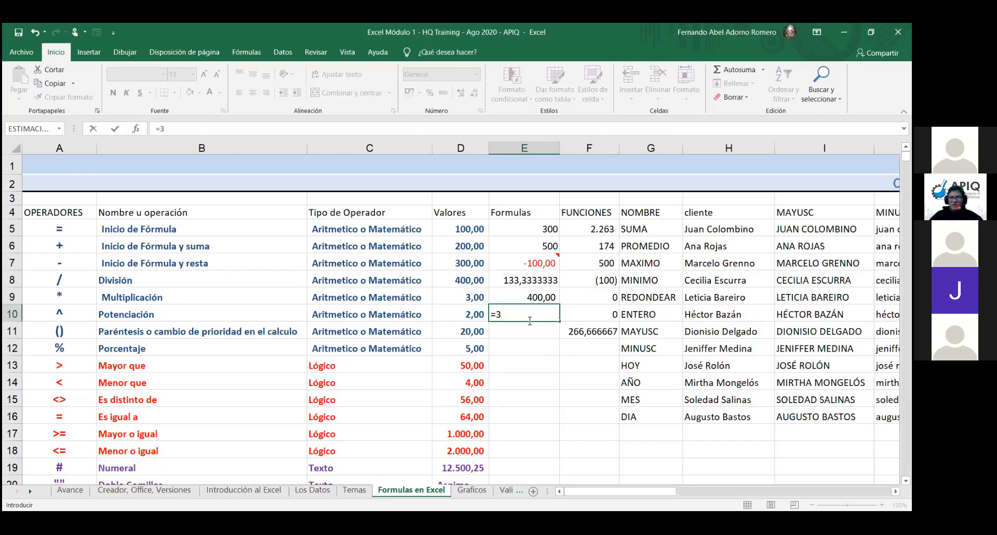
{"action": "key", "text": "BackSpace"}
{"action": "left_click", "coordinate": [473, 297]}
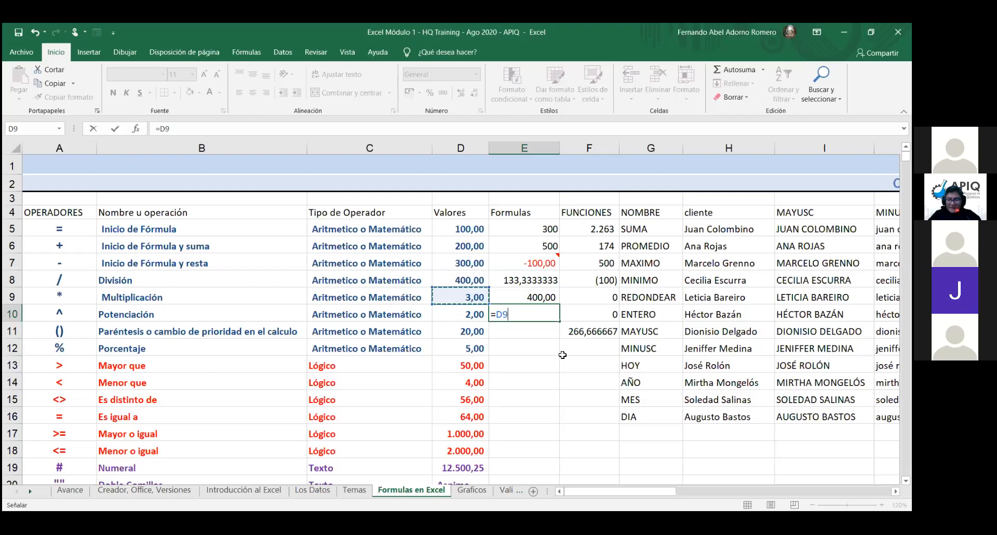
Step: Erase stray brace, quote, question mark and caret entries, then commit =D9 in E10, showing 3,00
{"action": "type", "text": "("}
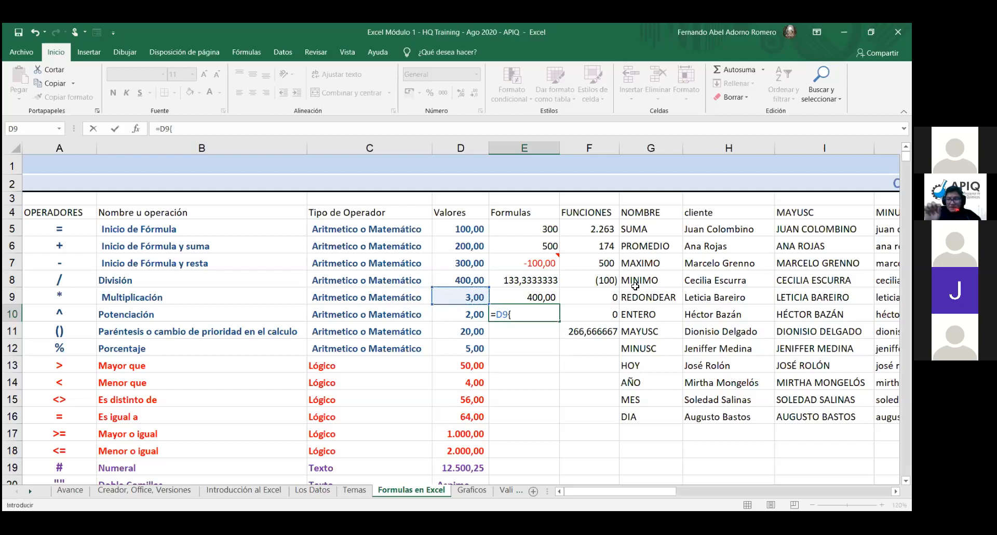
{"action": "key", "text": "BackSpace"}
{"action": "type", "text": "}"}
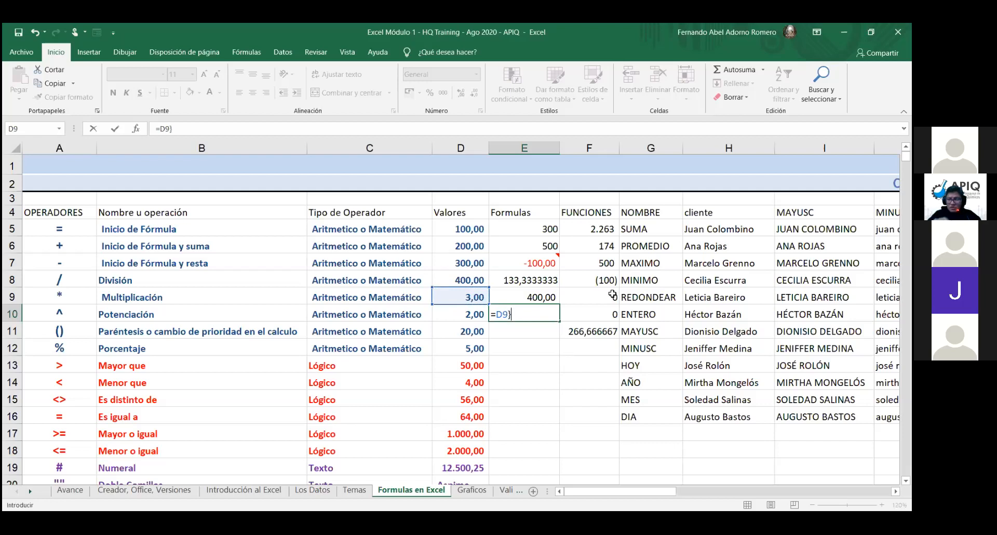
{"action": "key", "text": "BackSpace"}
{"action": "type", "text": "\":"}
{"action": "key", "text": "BackSpace"}
{"action": "key", "text": "BackSpace"}
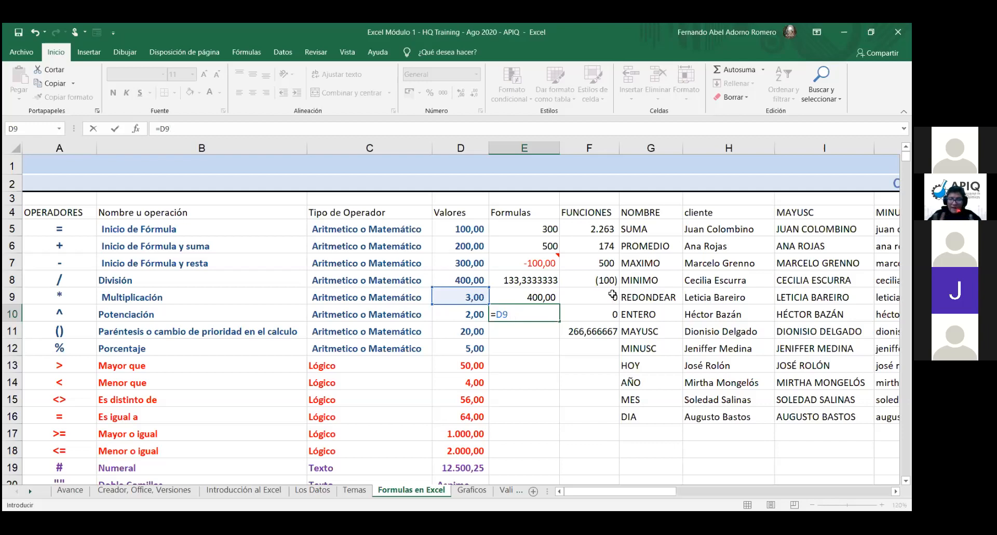
{"action": "type", "text": "?"}
{"action": "key", "text": "BackSpace"}
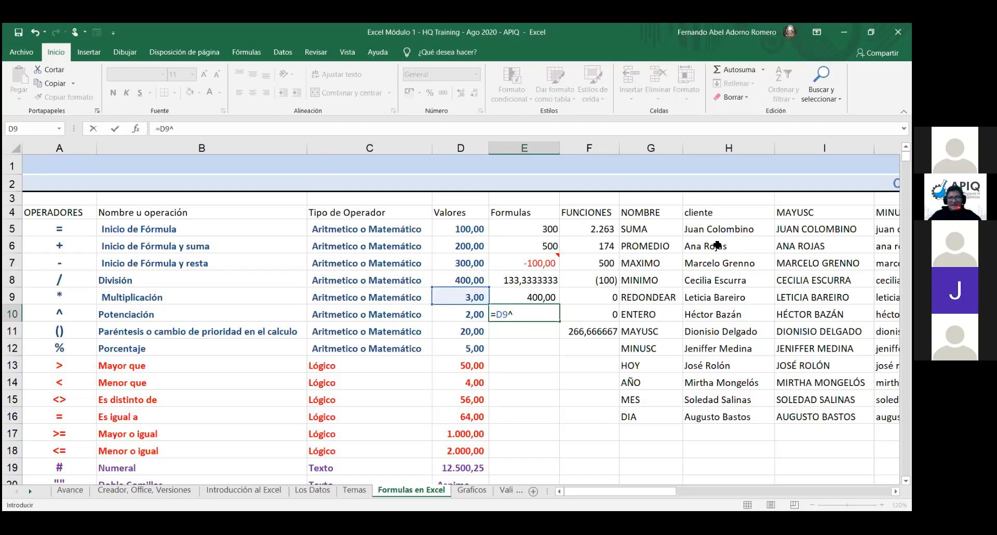
{"action": "type", "text": "^"}
{"action": "key", "text": "BackSpace"}
{"action": "type", "text": "9"}
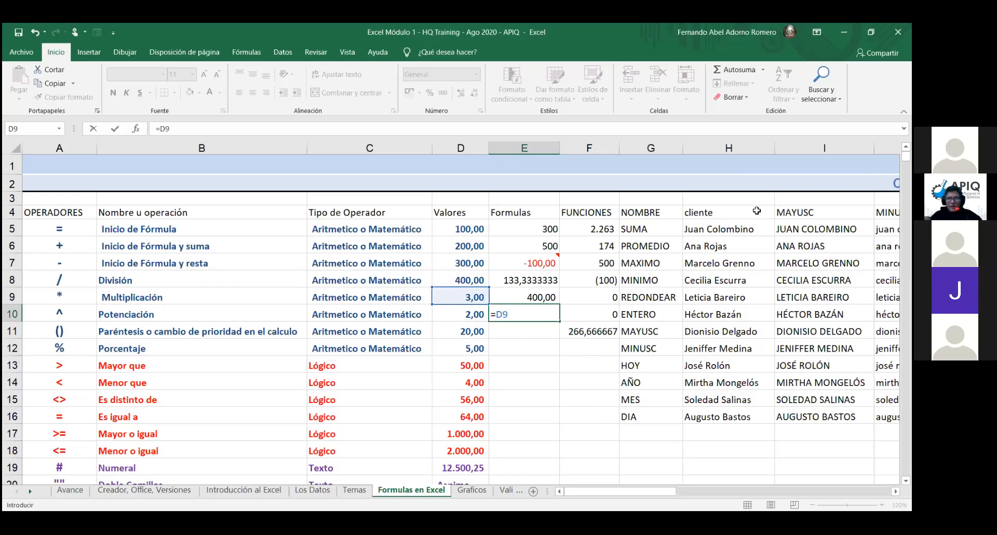
{"action": "key", "text": "Return"}
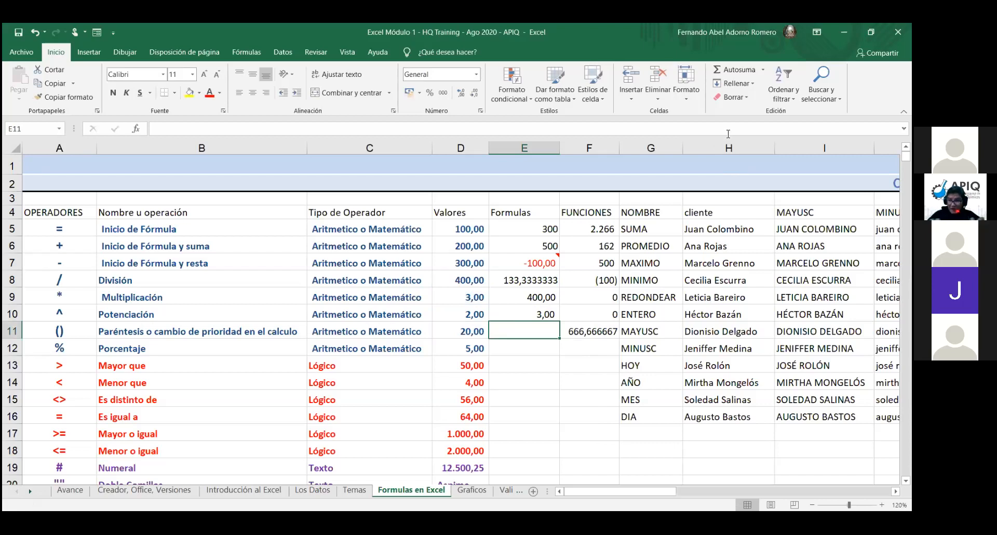
Step: Try 6, @ and ^ in E11, then clear them and begin a formula with =
{"action": "type", "text": "6"}
{"action": "key", "text": "BackSpace"}
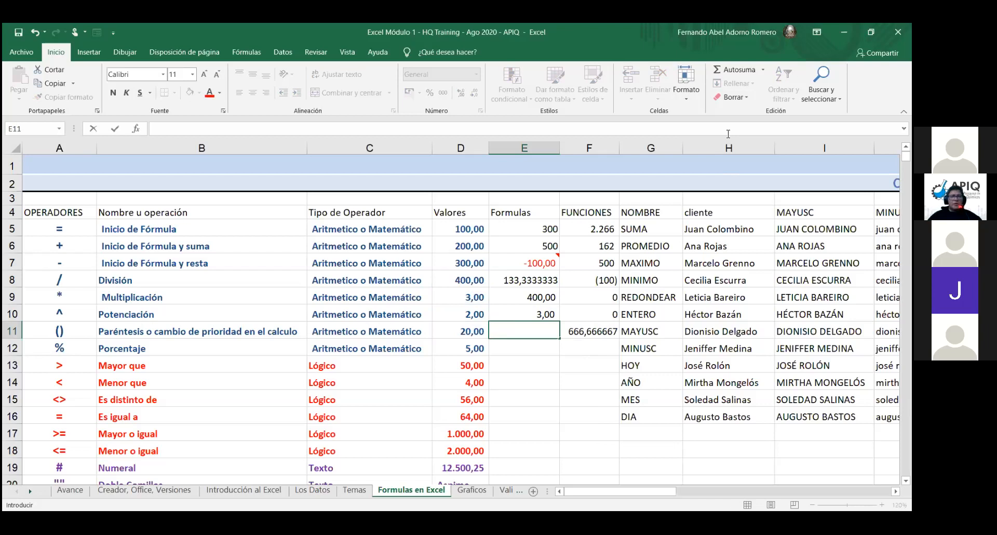
{"action": "type", "text": "@"}
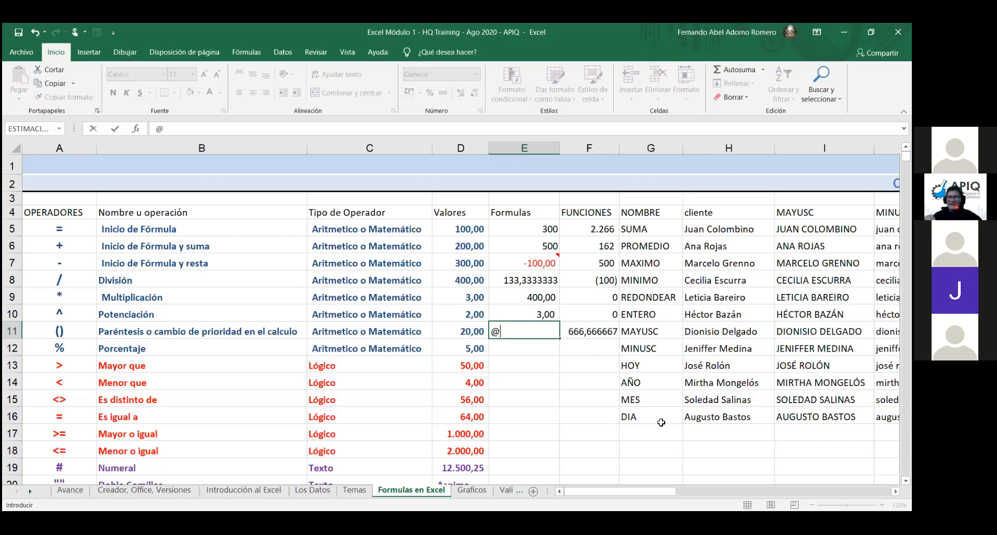
{"action": "left_click", "coordinate": [527, 347]}
{"action": "left_click", "coordinate": [531, 337]}
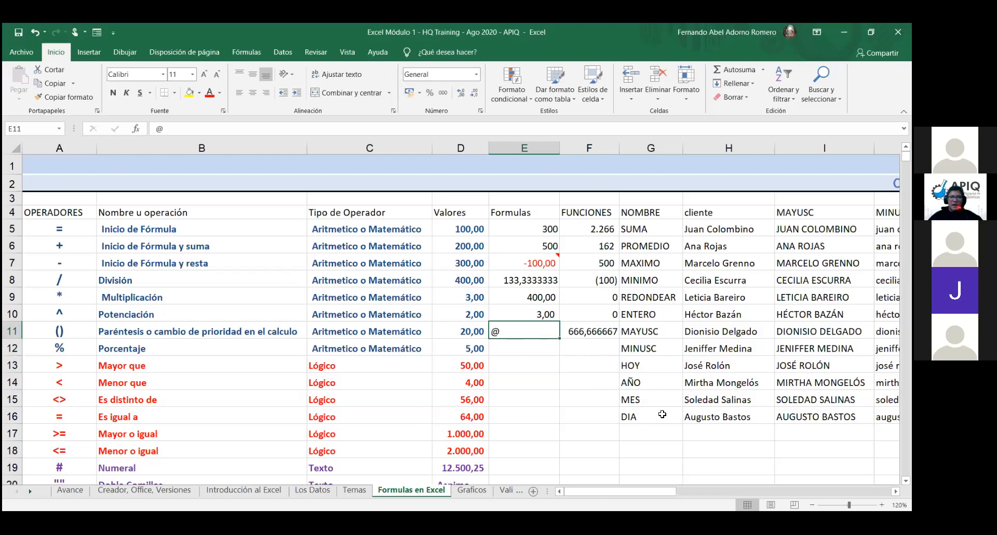
{"action": "type", "text": "^"}
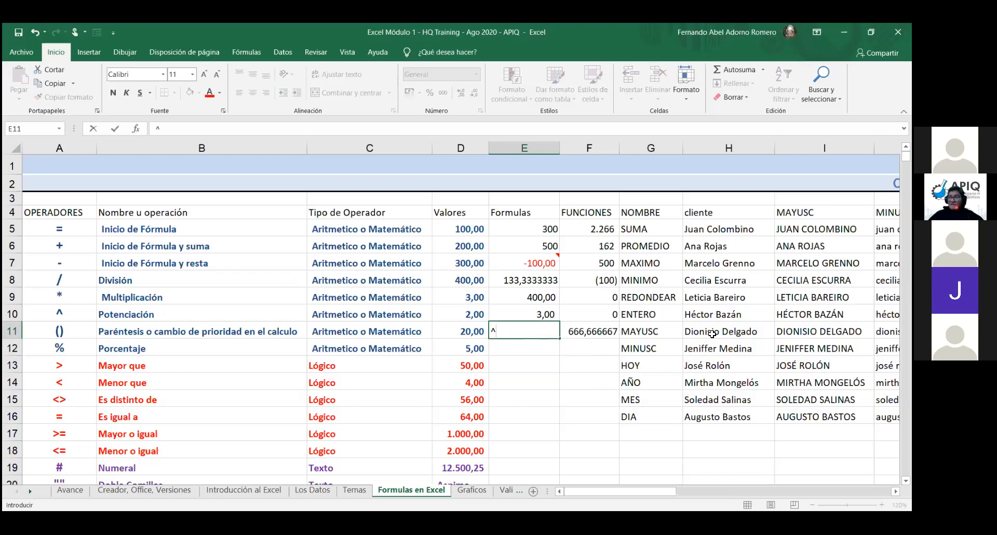
{"action": "key", "text": "BackSpace"}
{"action": "type", "text": "="}
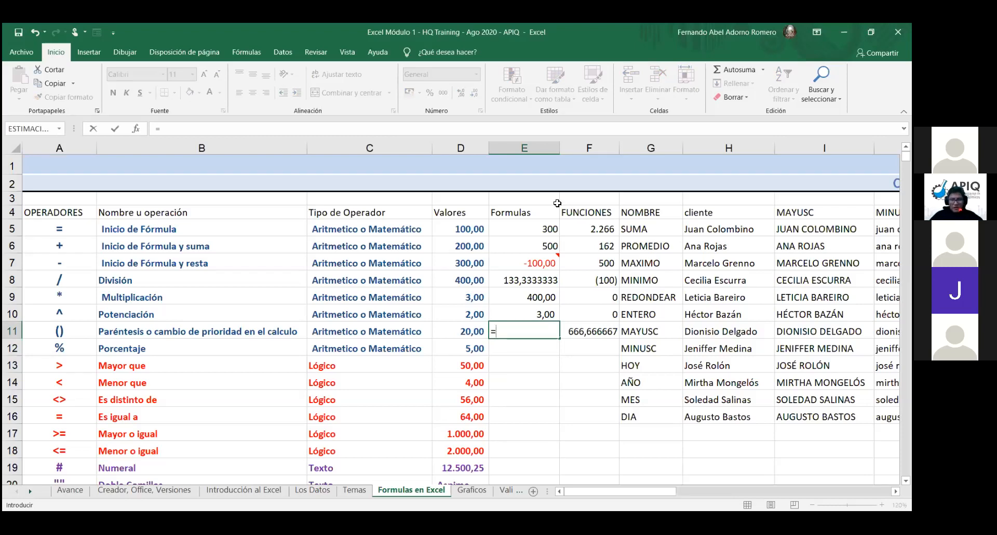
Step: Enter =E10 in E11, then delete it to leave E11 empty
{"action": "left_click", "coordinate": [477, 297]}
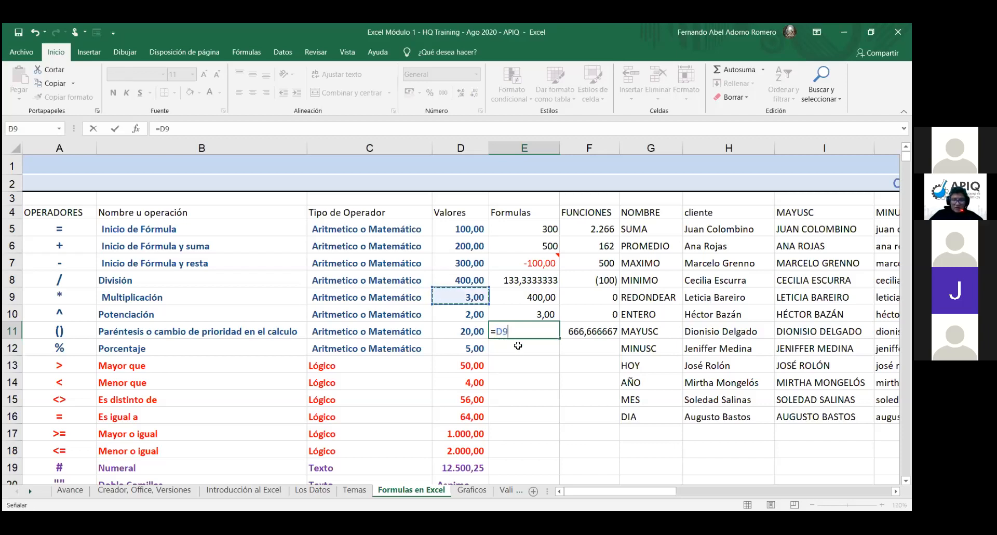
{"action": "left_click", "coordinate": [536, 315]}
{"action": "key", "text": "Return"}
{"action": "left_click", "coordinate": [522, 330]}
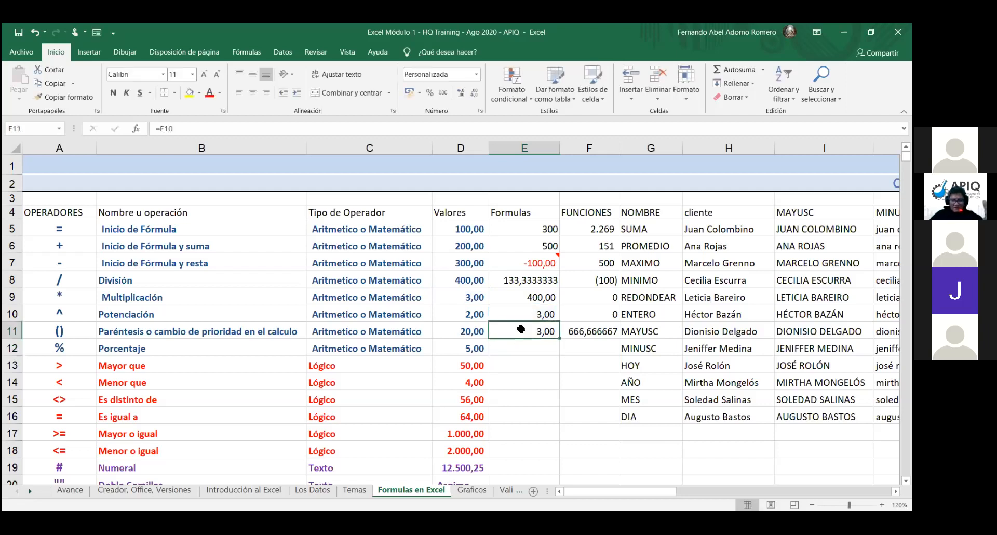
{"action": "key", "text": "Delete"}
Step: Enter =D9^D10 in E10 so it shows 9,00
{"action": "key", "text": "Up"}
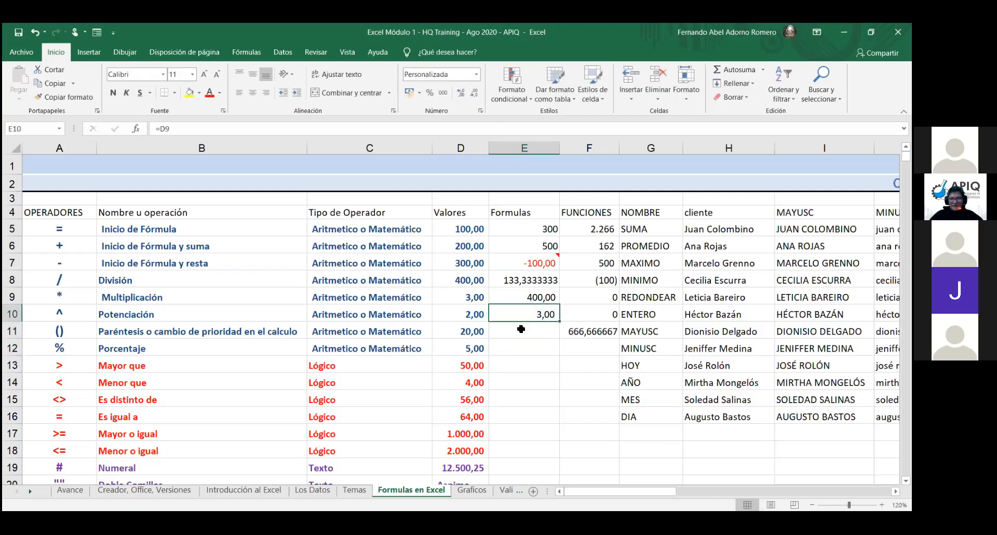
{"action": "type", "text": "="}
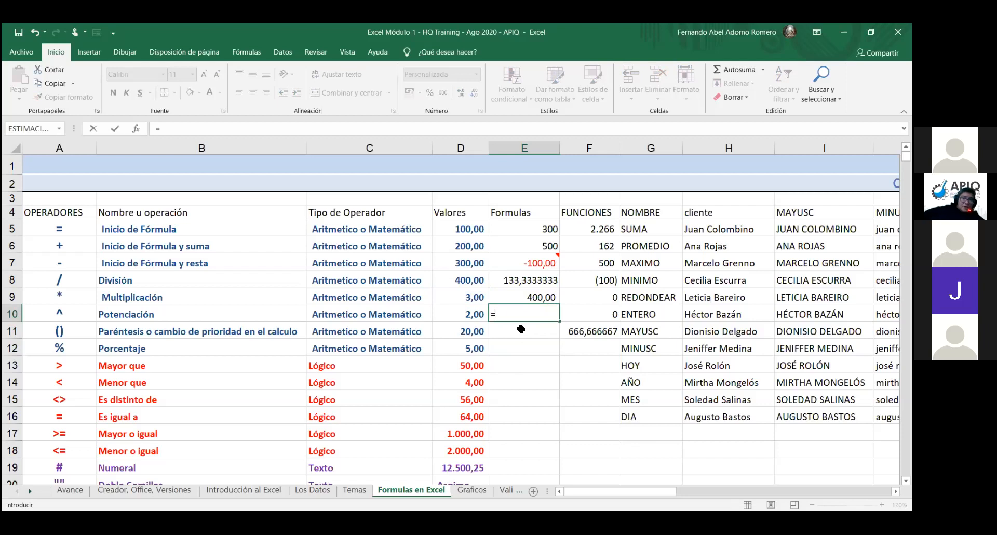
{"action": "left_click", "coordinate": [476, 296]}
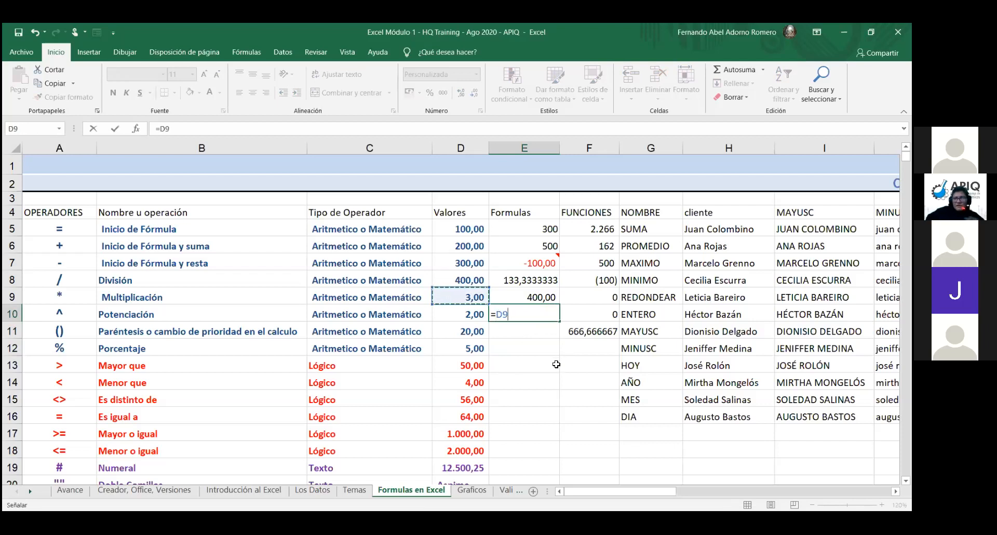
{"action": "type", "text": "^"}
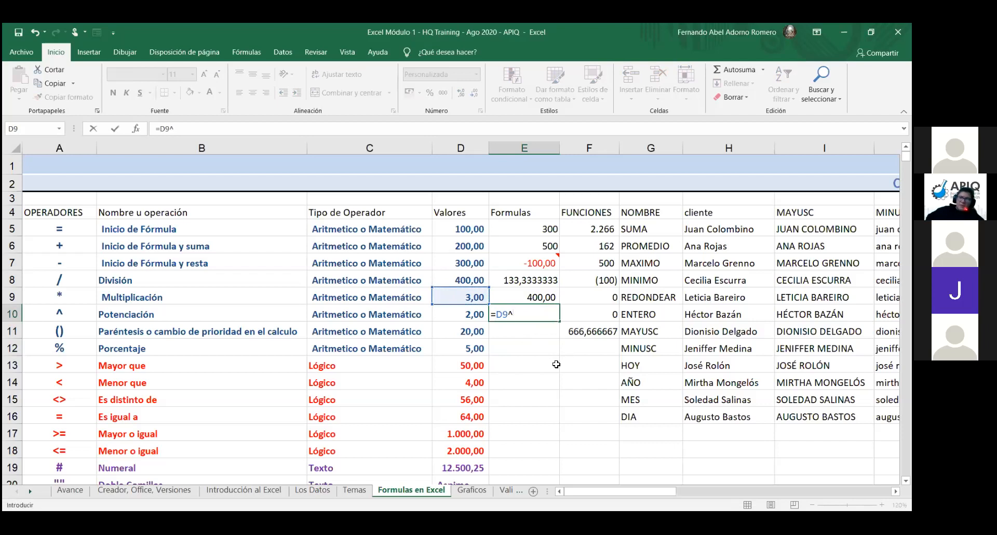
{"action": "left_click", "coordinate": [472, 316]}
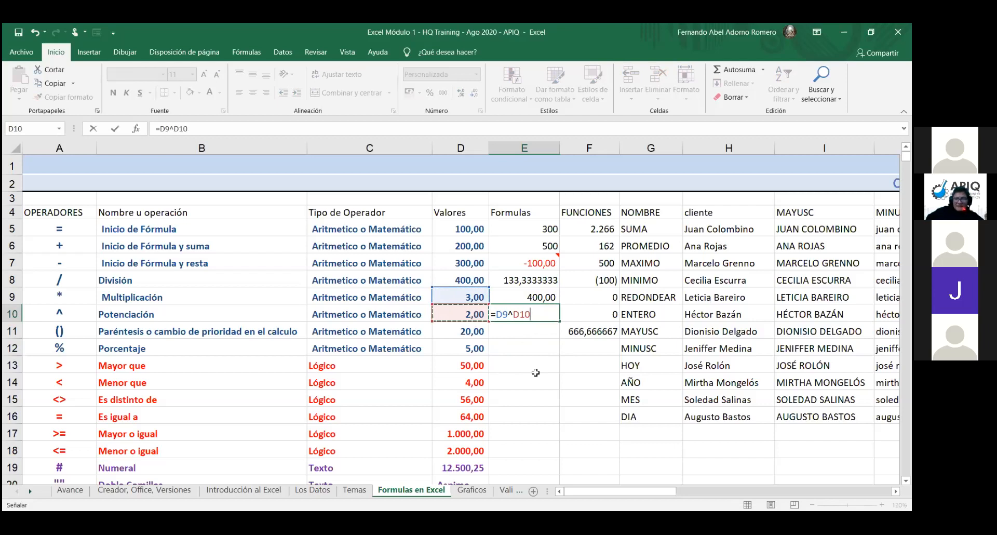
{"action": "key", "text": "Return"}
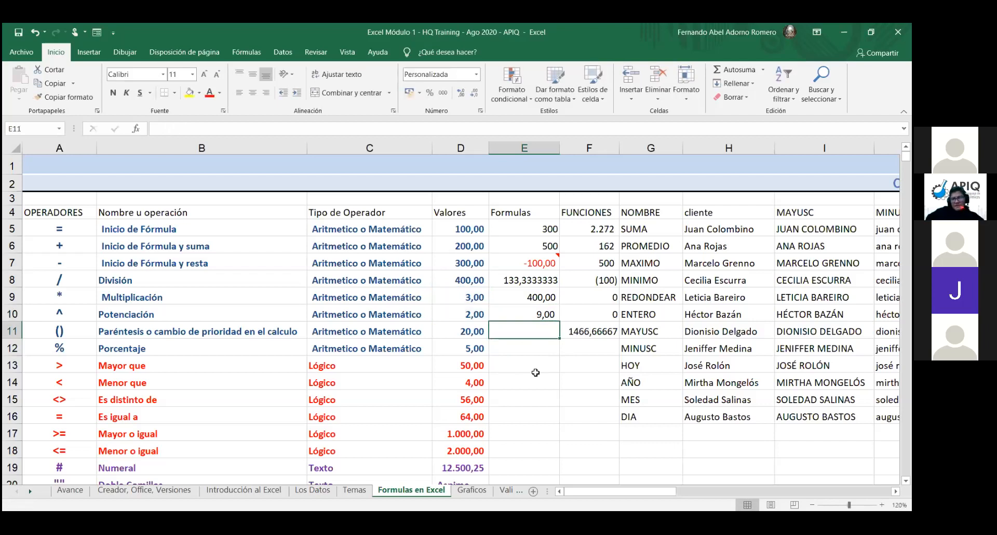